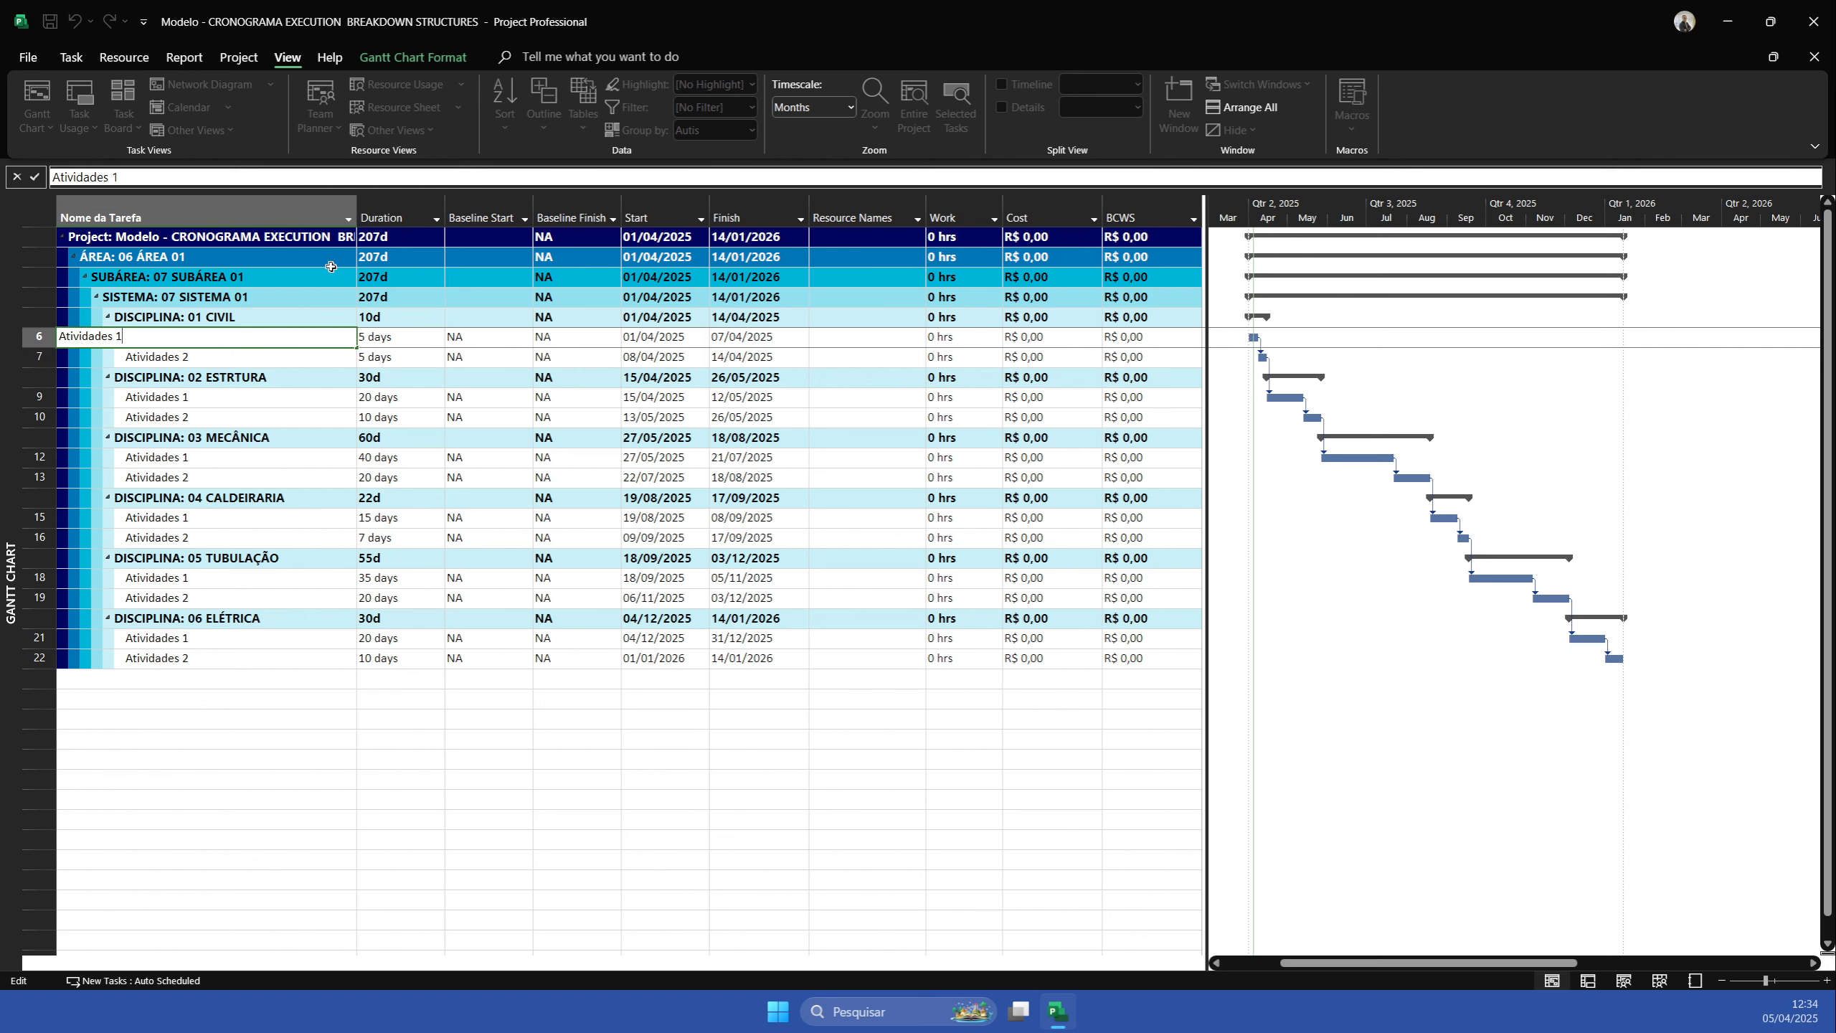
Open the project options and examine the display settings and the scheduling settings, including the week start day choices
{"action": "left_click", "coordinate": [38, 62]}
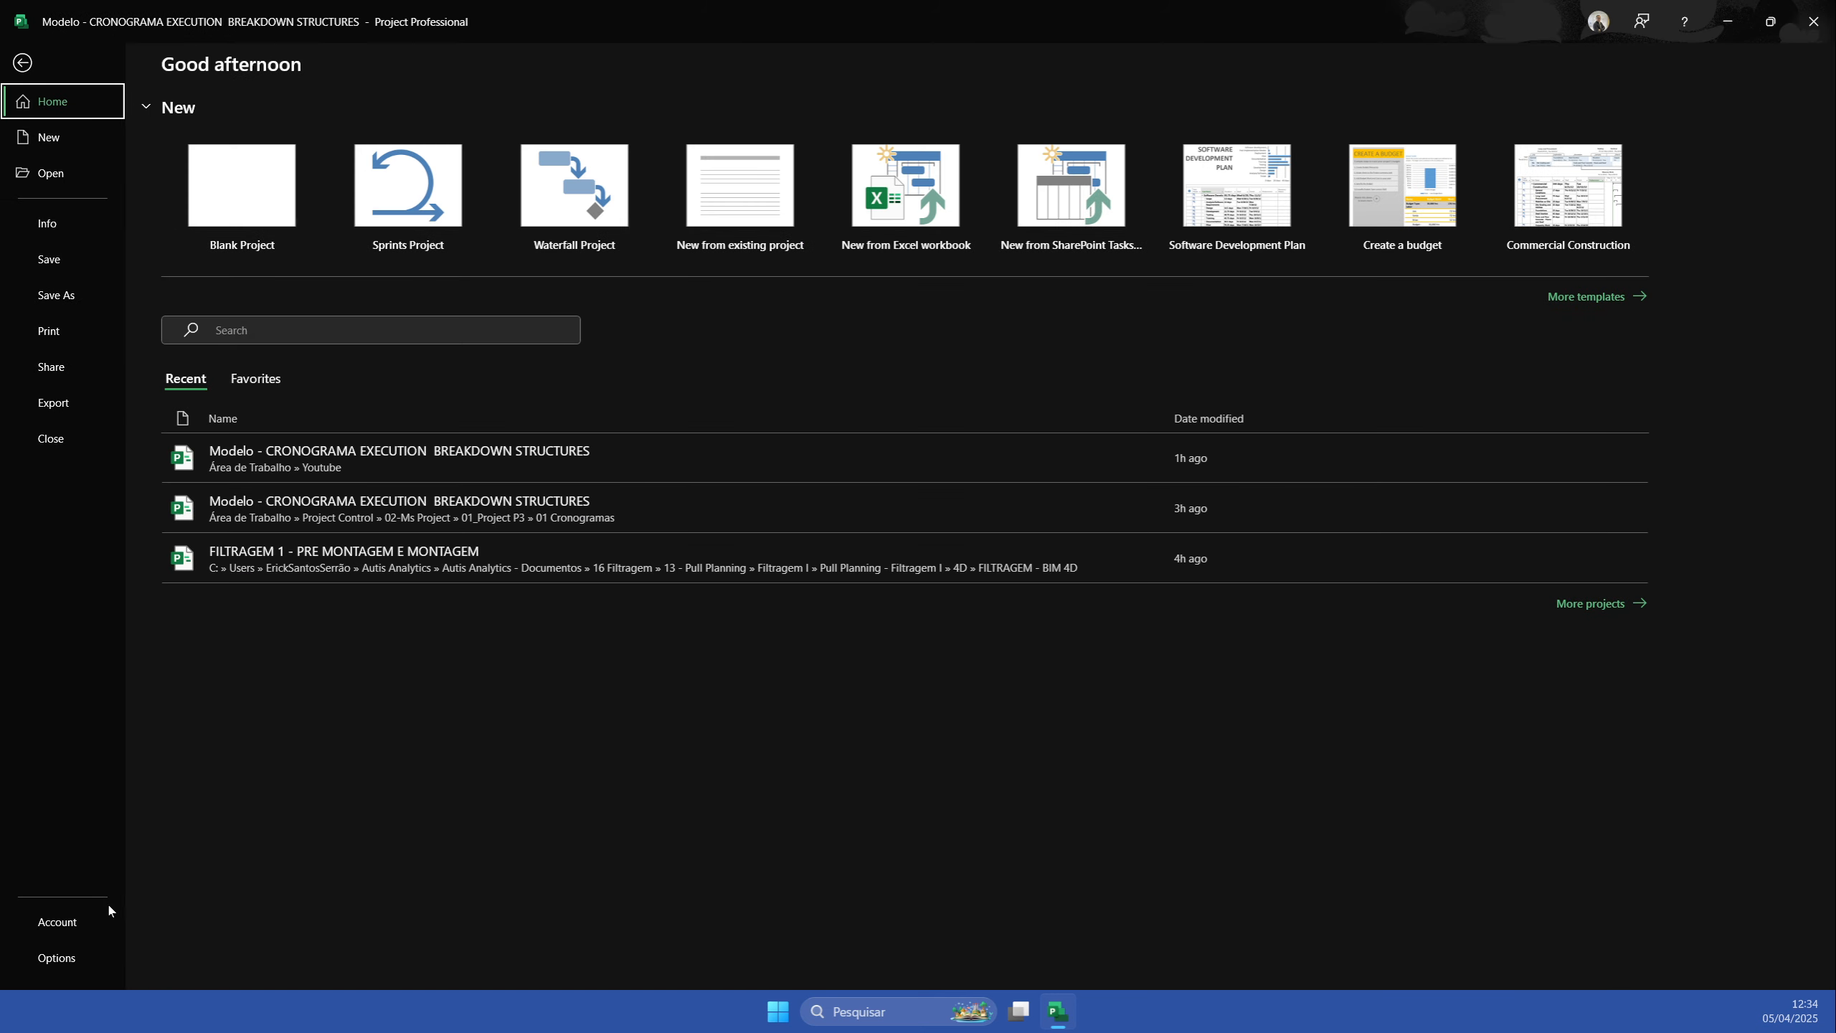
{"action": "left_click", "coordinate": [58, 959]}
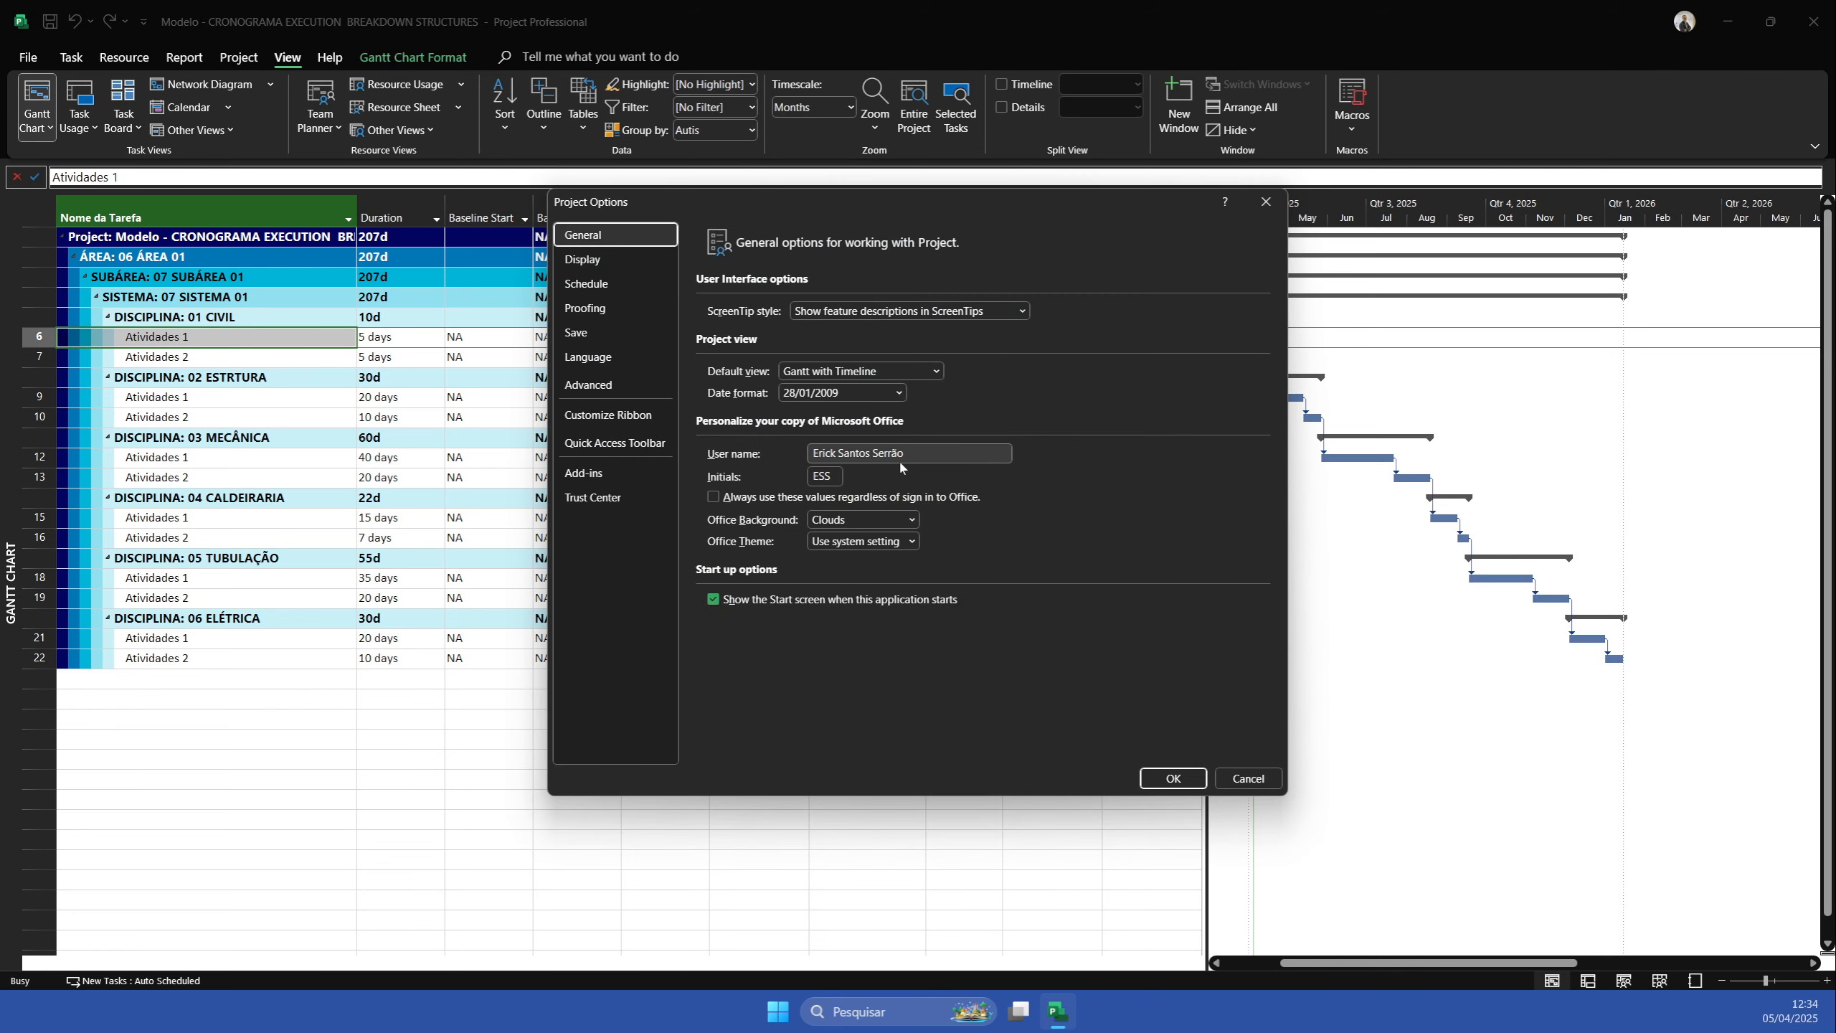
{"action": "left_click", "coordinate": [614, 267]}
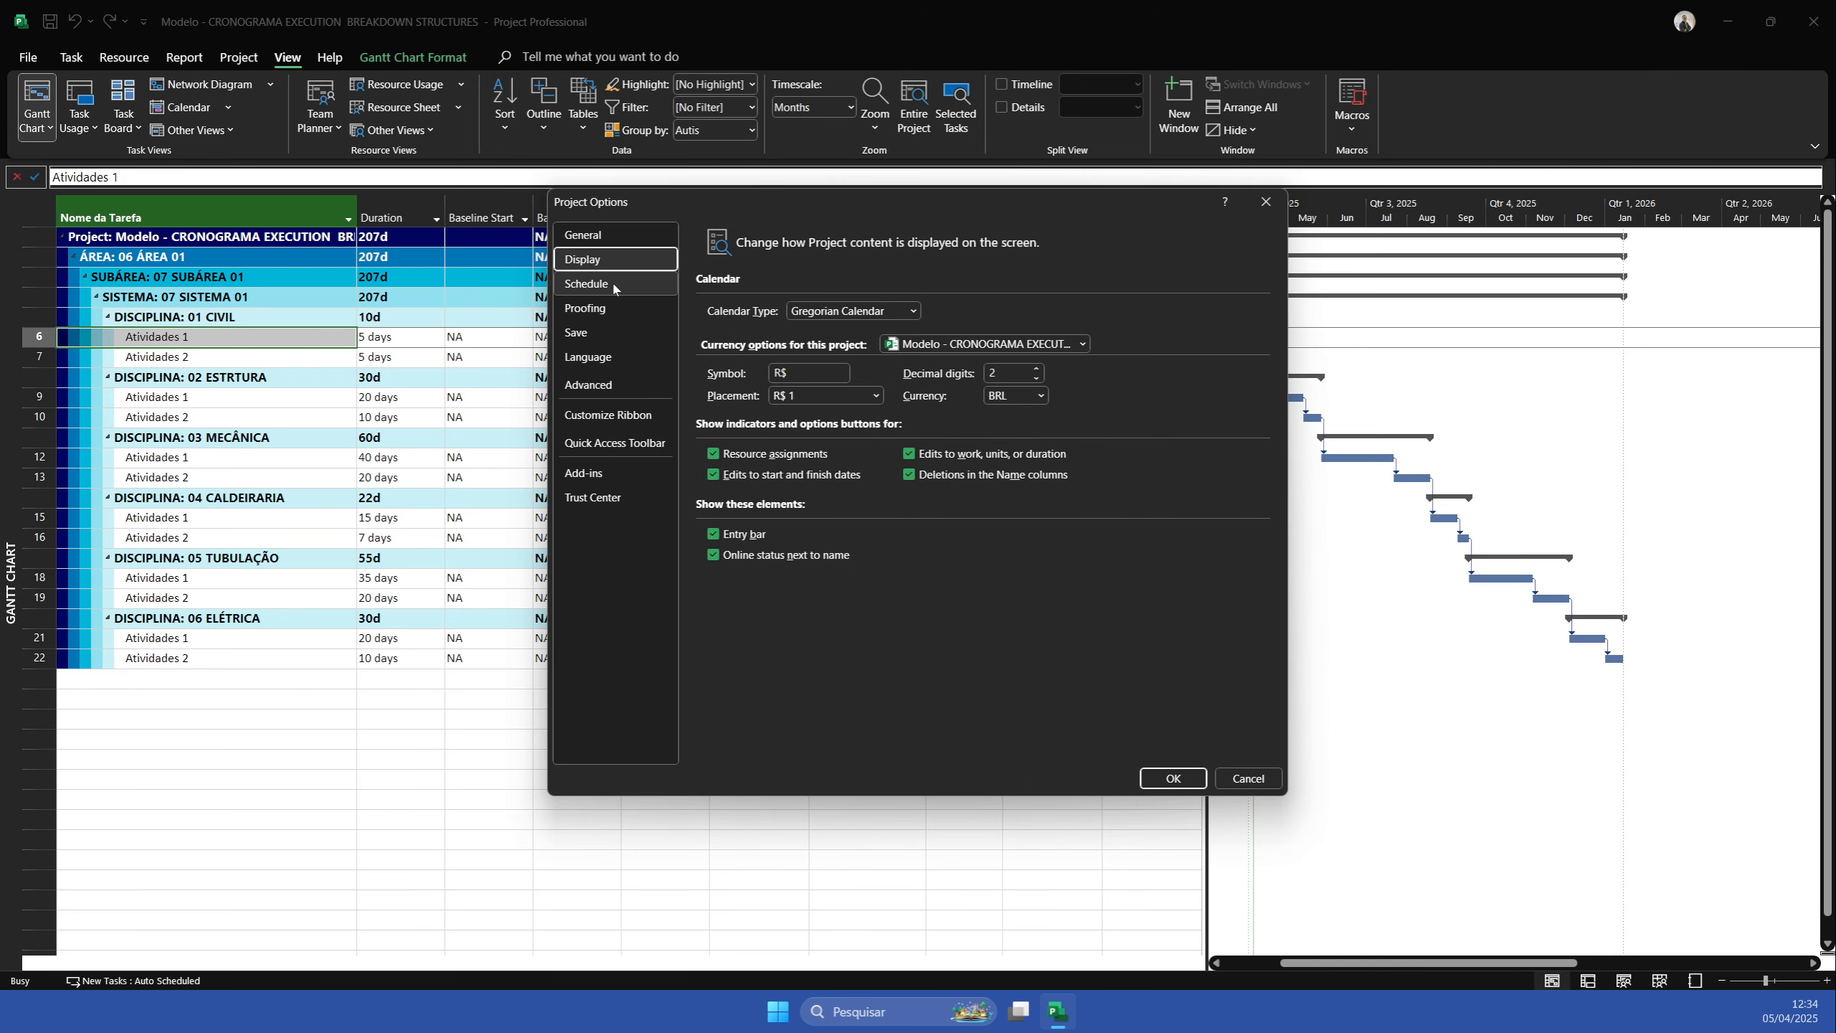
{"action": "left_click", "coordinate": [611, 283]}
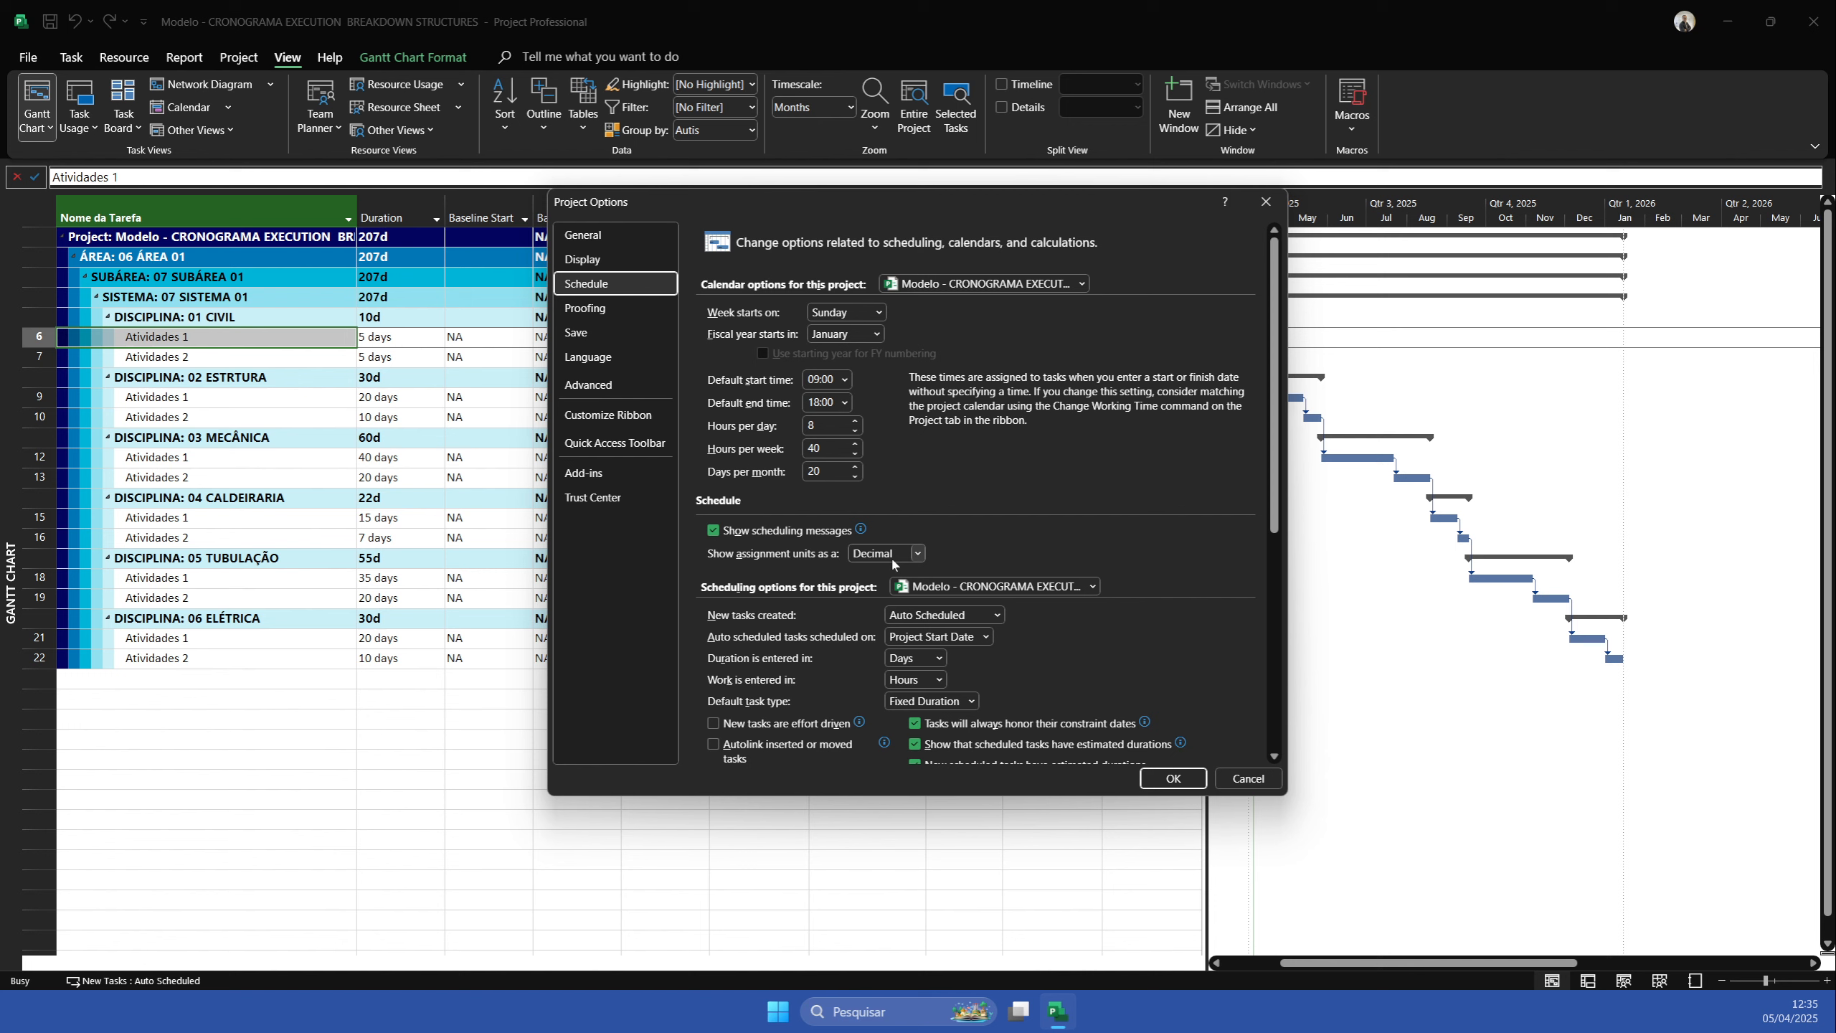
{"action": "scroll", "coordinate": [831, 383], "scroll_direction": "down", "scroll_amount": 1}
{"action": "scroll", "coordinate": [876, 347], "scroll_direction": "up", "scroll_amount": 1}
{"action": "left_click", "coordinate": [878, 312]}
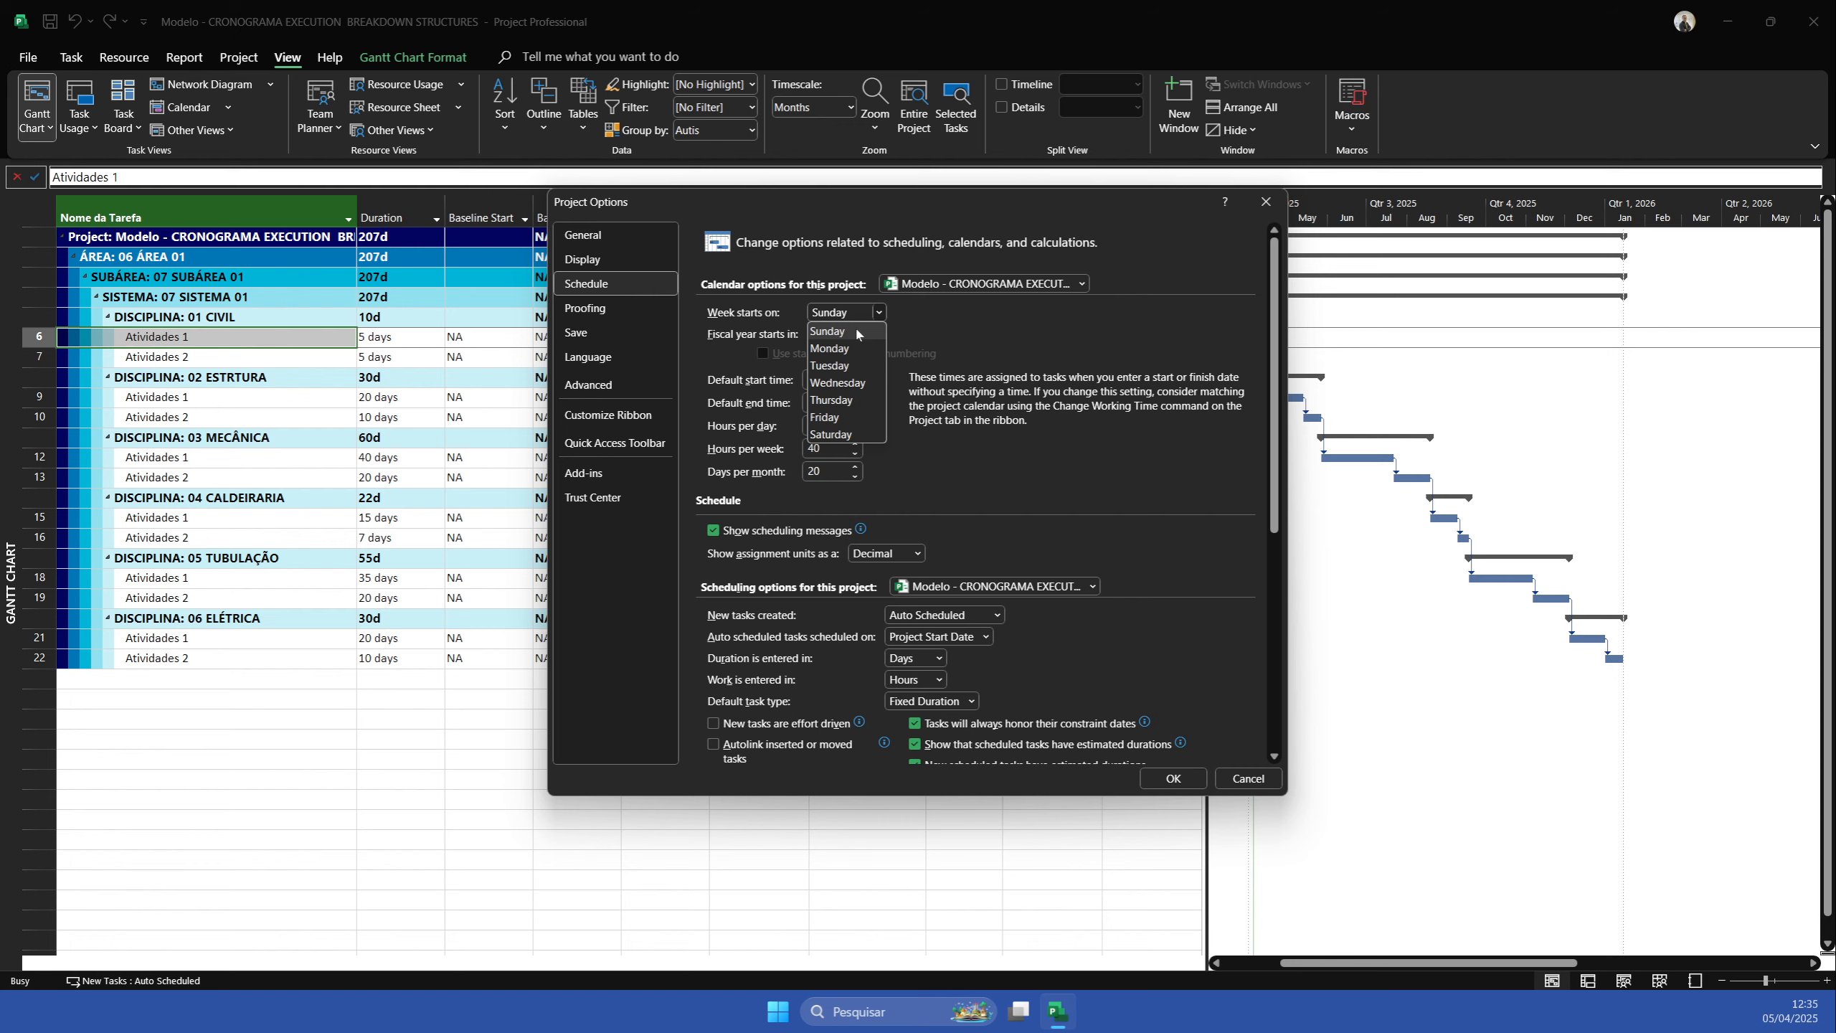
{"action": "left_click", "coordinate": [1060, 446]}
Examine the advanced options for the earned value method, earned value baseline and calculation settings, and close the options
{"action": "left_click", "coordinate": [614, 377]}
{"action": "scroll", "coordinate": [854, 500], "scroll_direction": "down", "scroll_amount": 5}
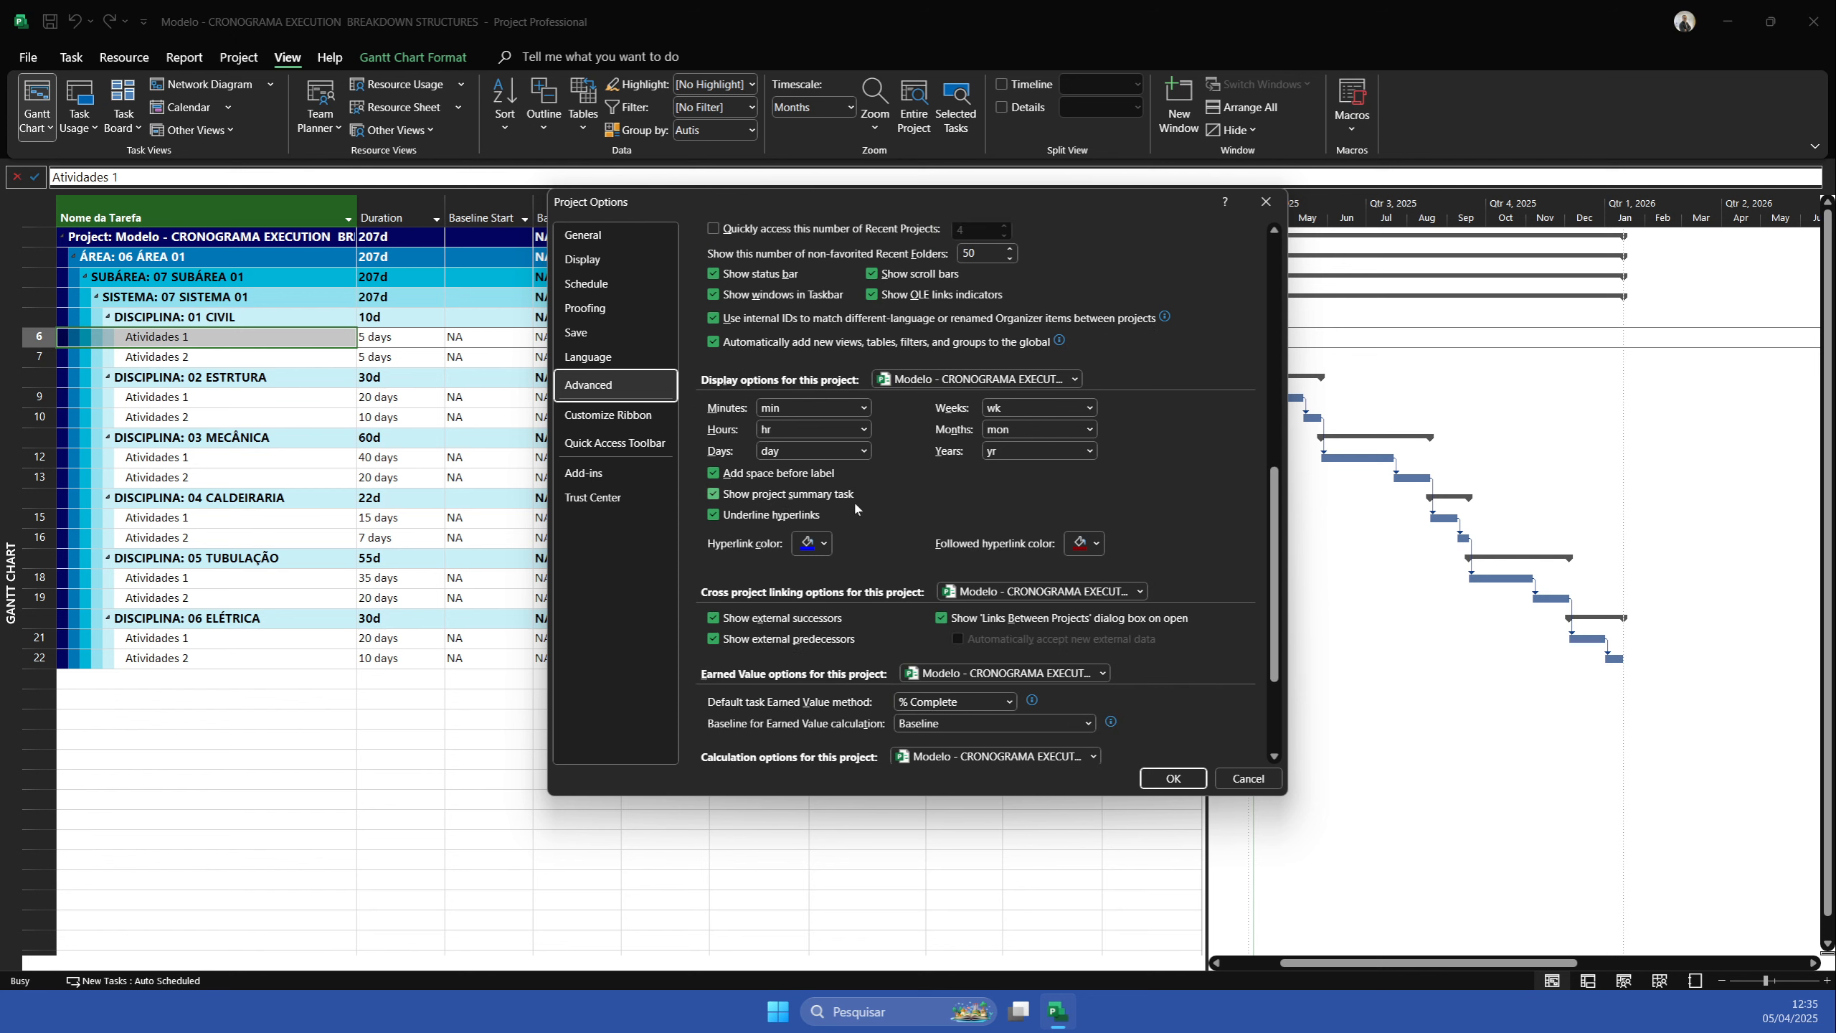
{"action": "scroll", "coordinate": [853, 500], "scroll_direction": "down", "scroll_amount": 3}
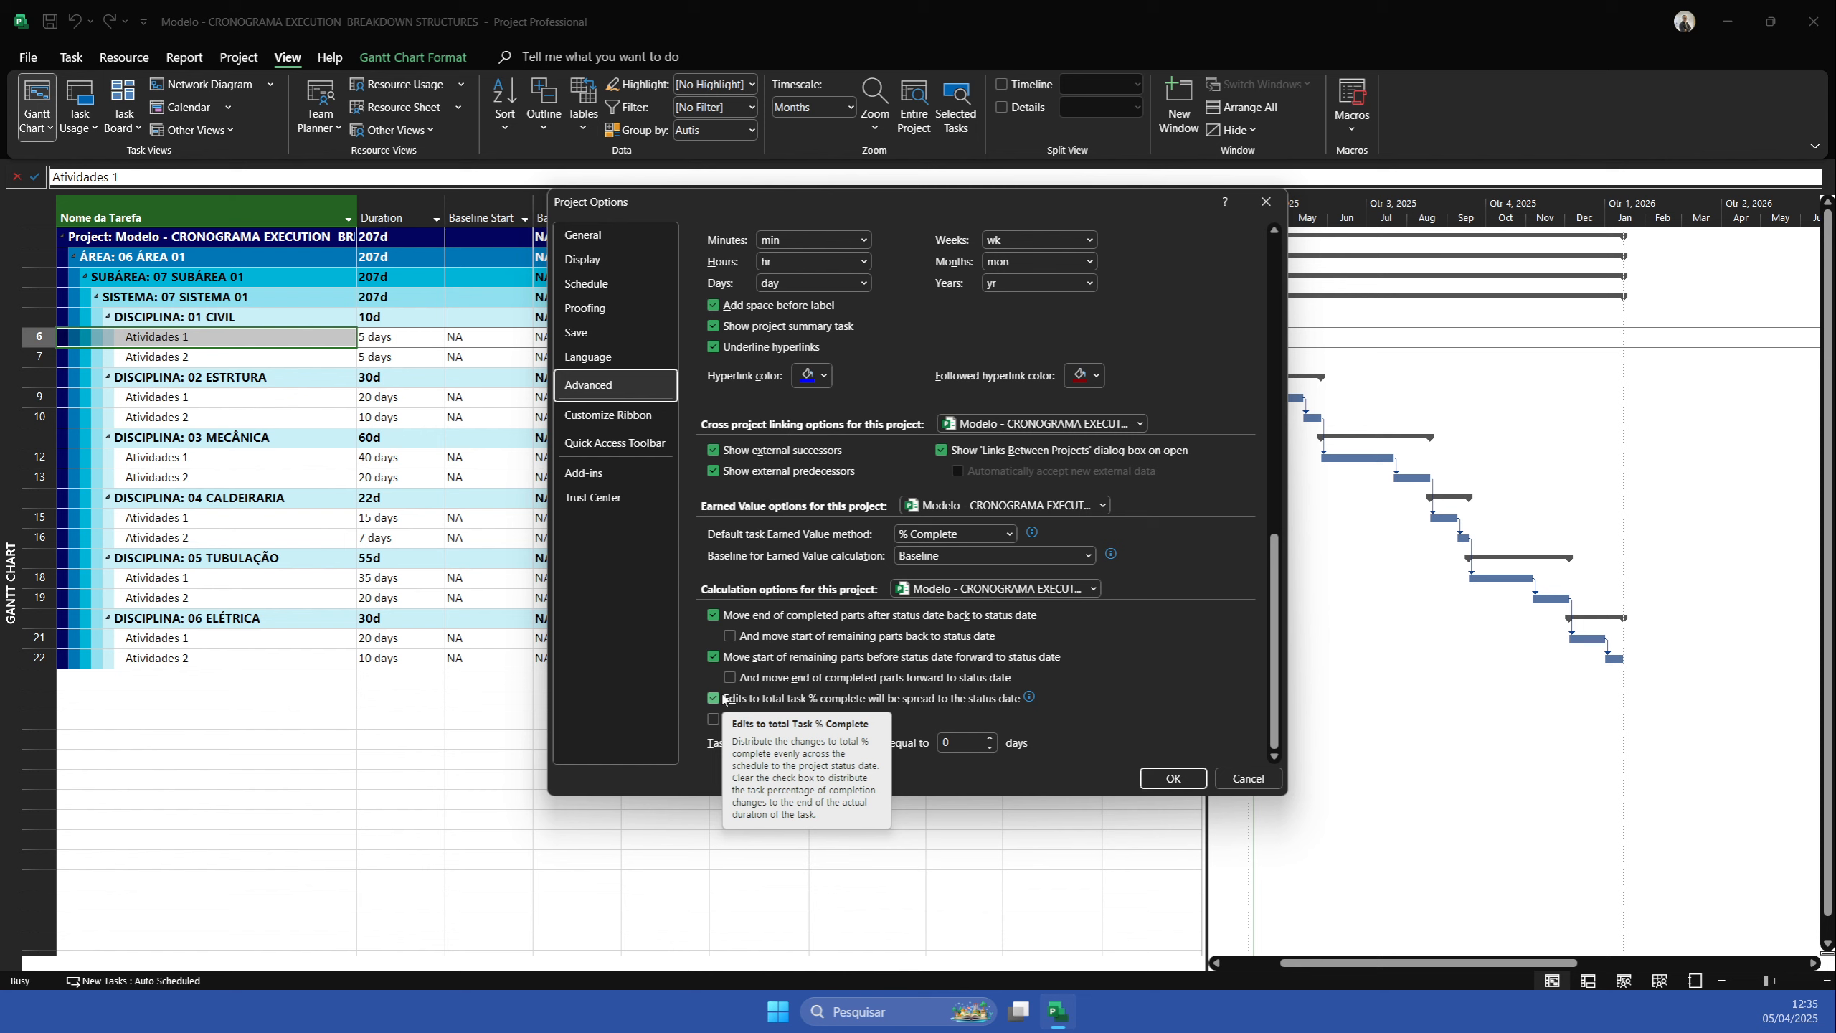
{"action": "left_click", "coordinate": [1092, 556]}
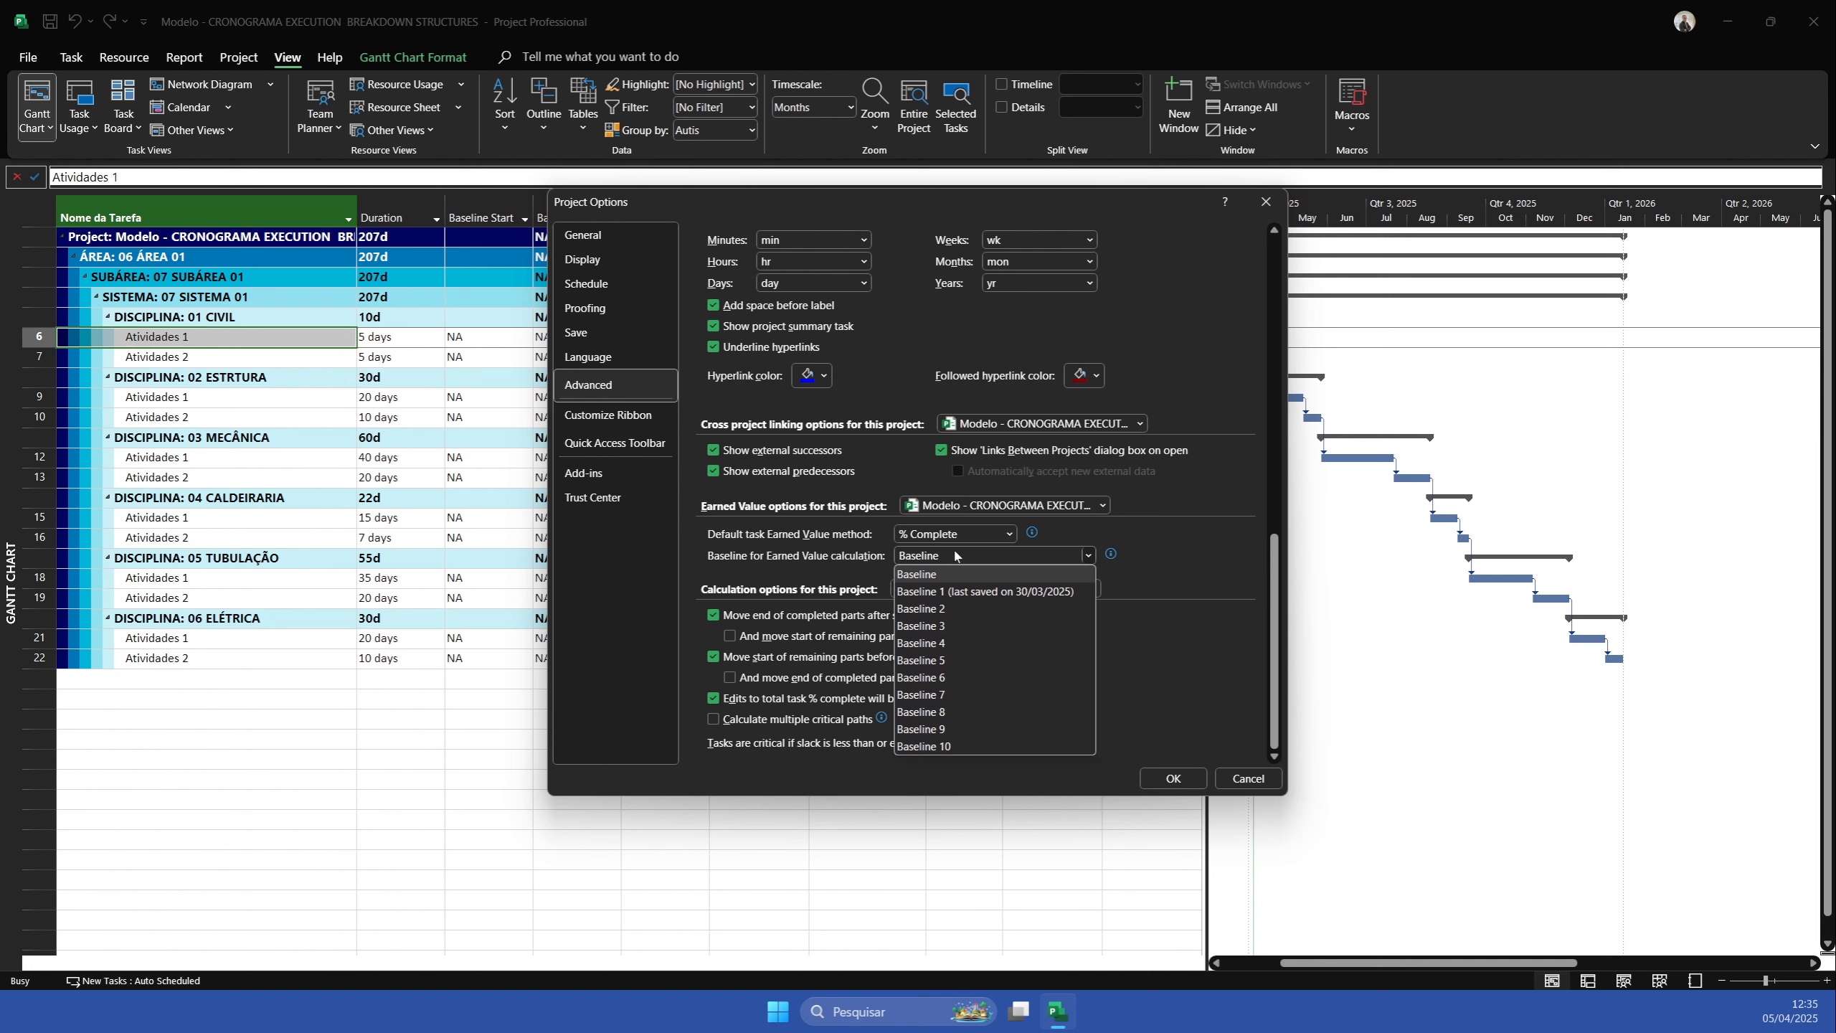
{"action": "left_click", "coordinate": [1032, 541]}
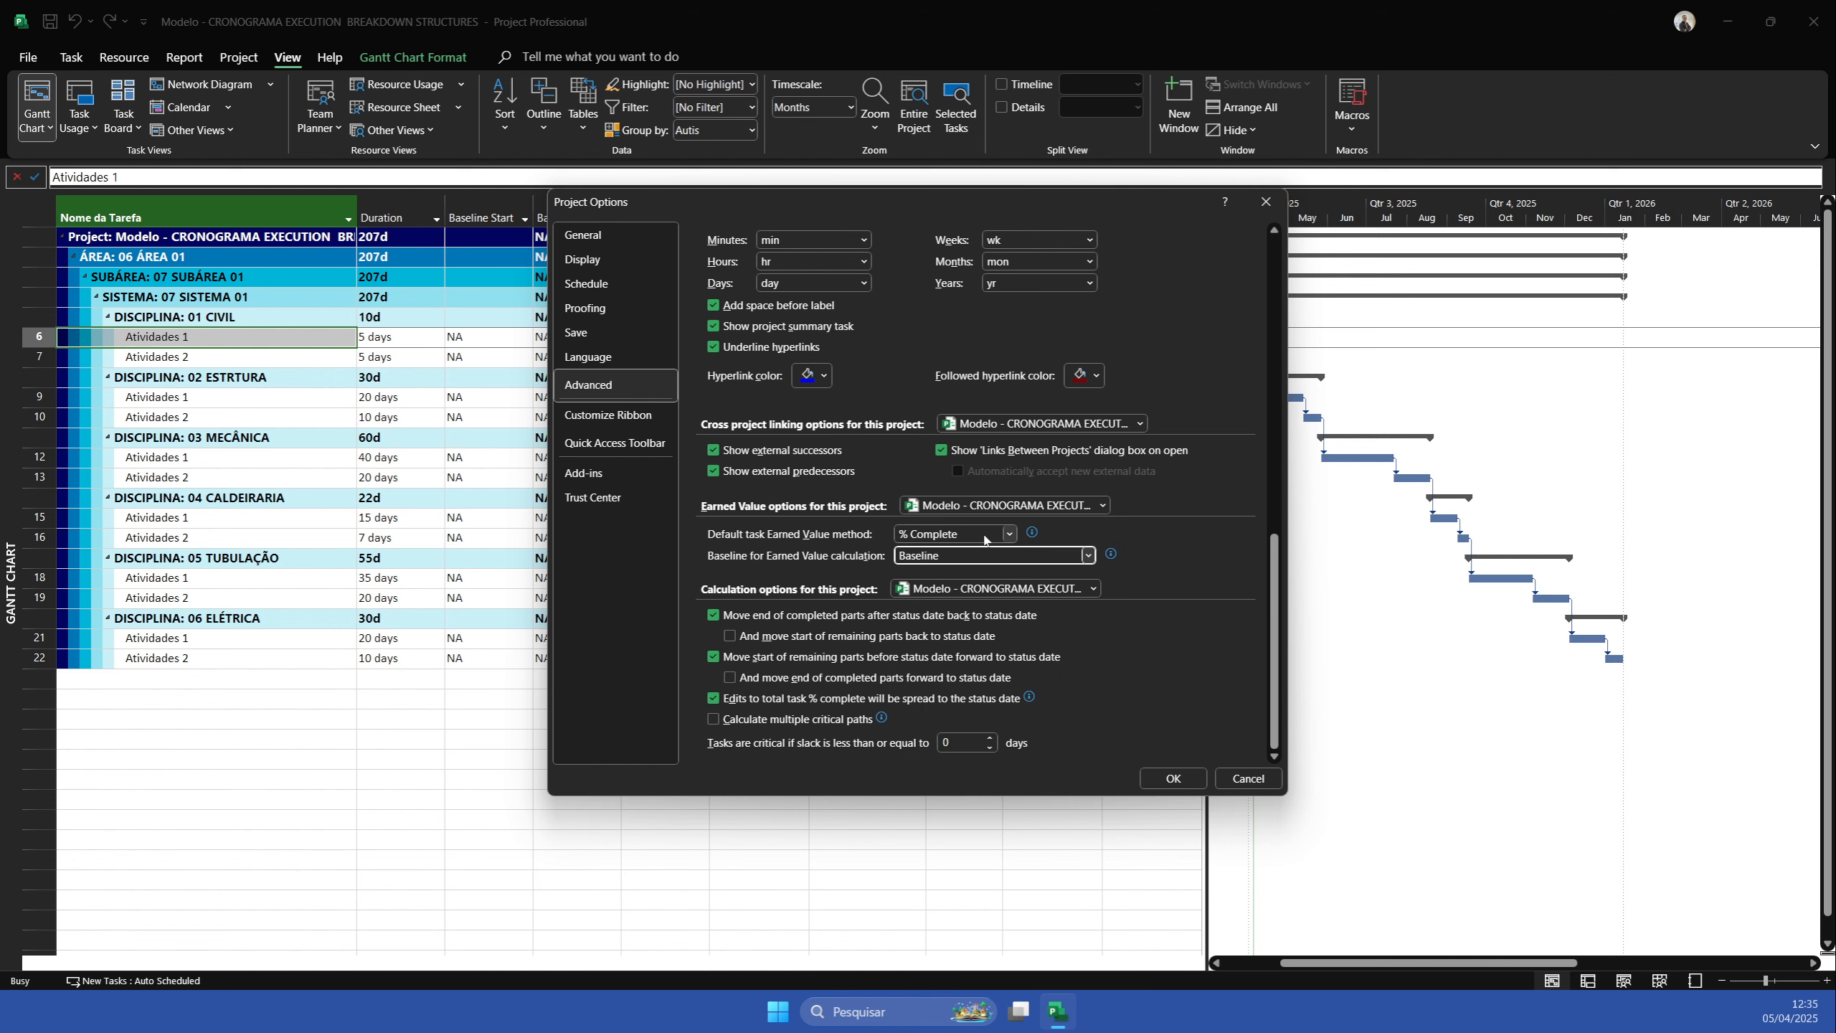
{"action": "left_click", "coordinate": [1009, 534]}
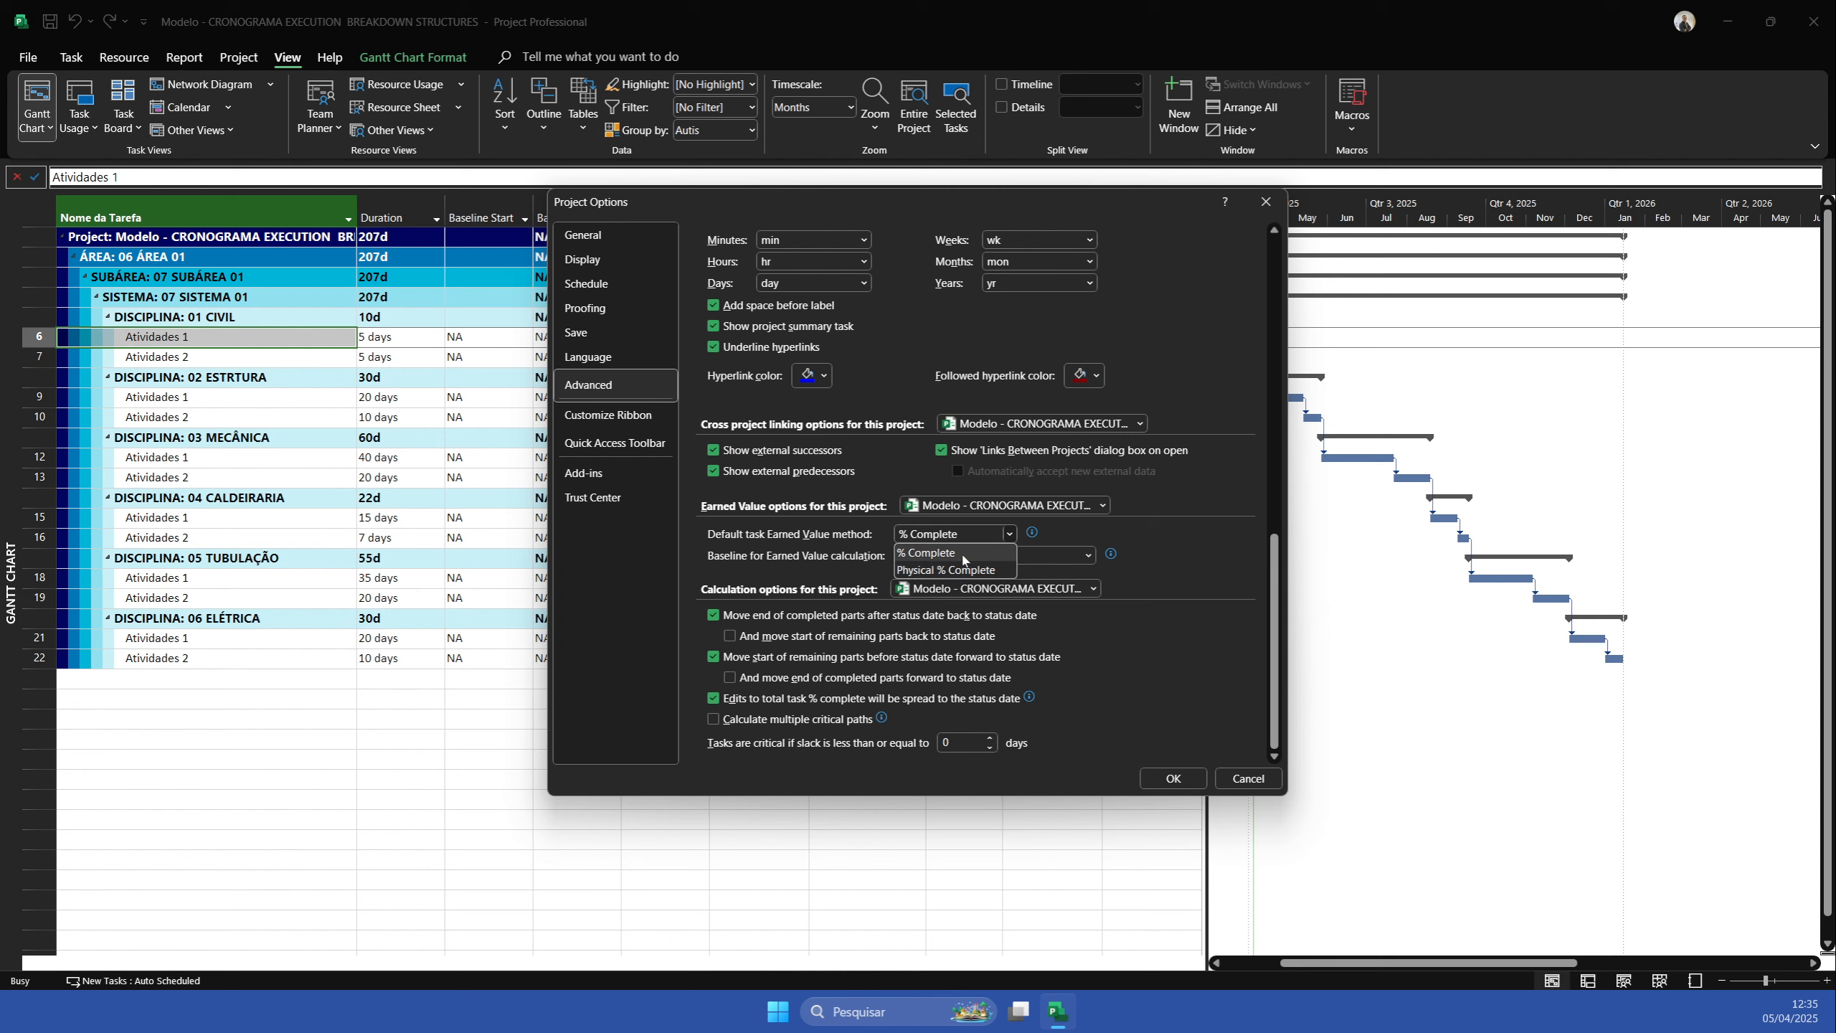
{"action": "left_click", "coordinate": [1039, 533]}
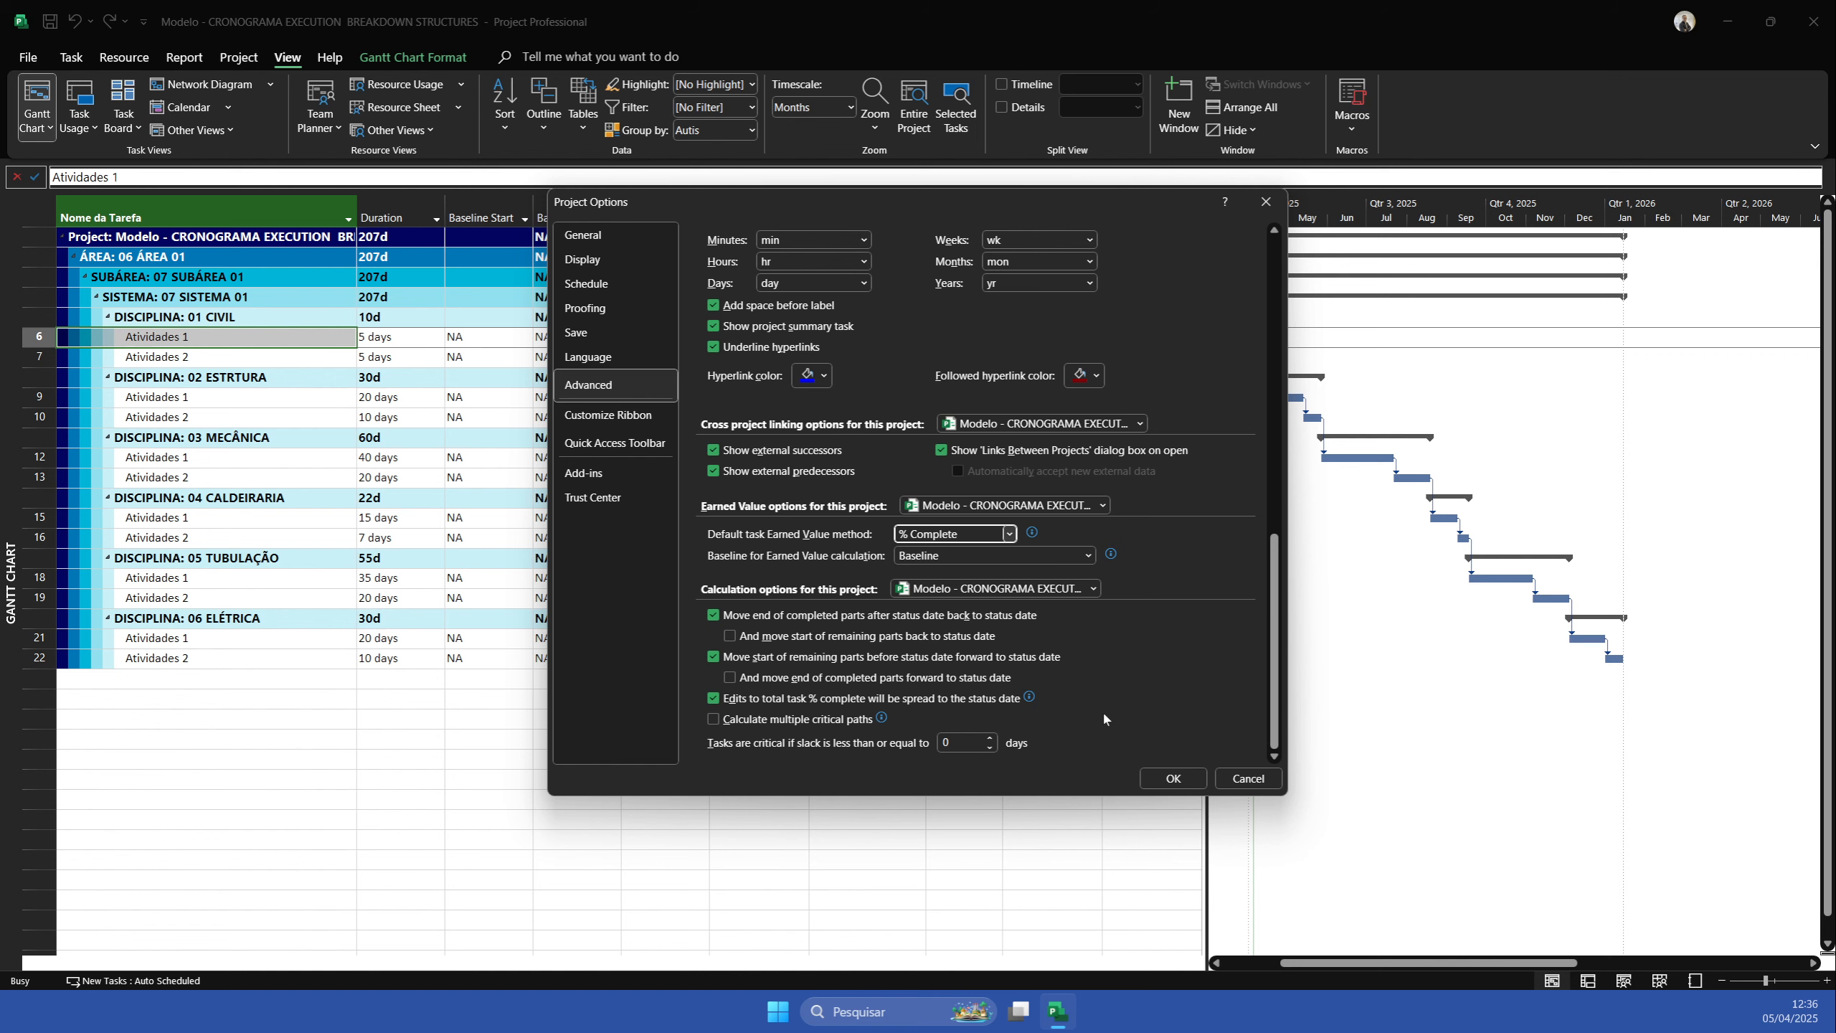
{"action": "left_click", "coordinate": [1173, 779]}
Set the work of Atividades 1 under DISCIPLINA: 01 CIVIL to 100 hours
{"action": "left_click", "coordinate": [881, 419]}
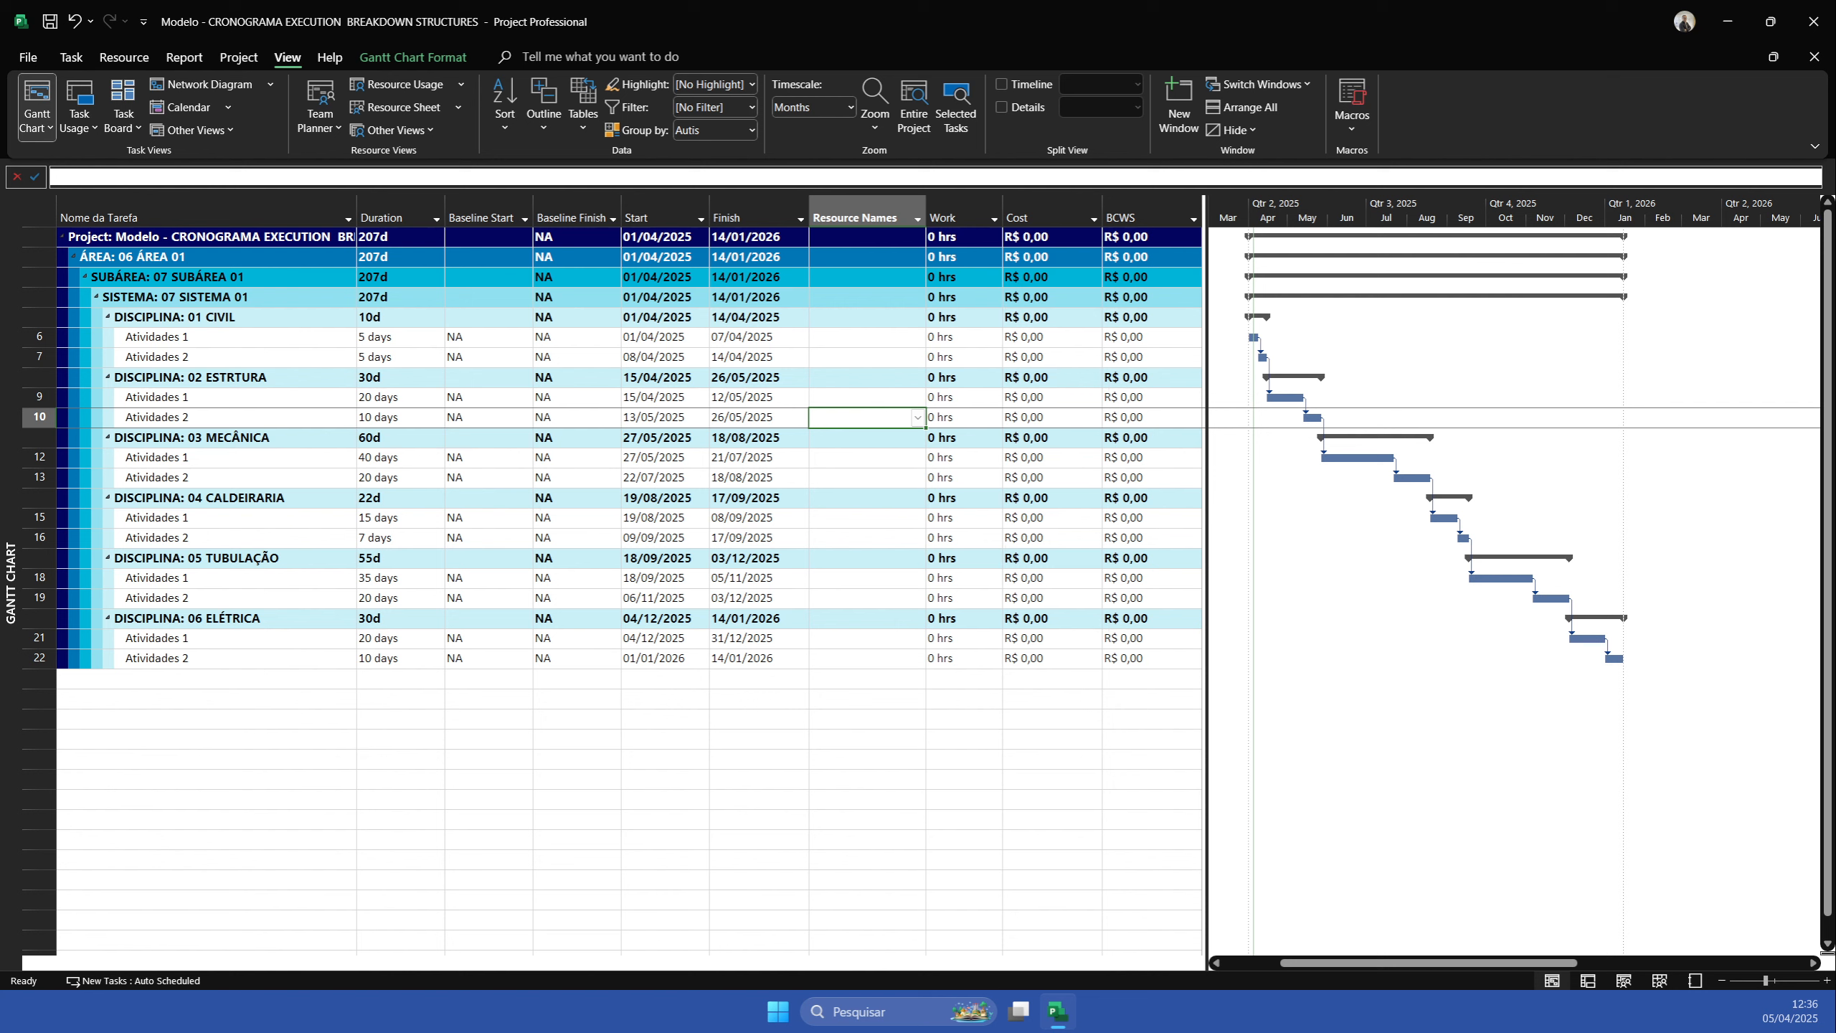
{"action": "left_click", "coordinate": [1038, 219]}
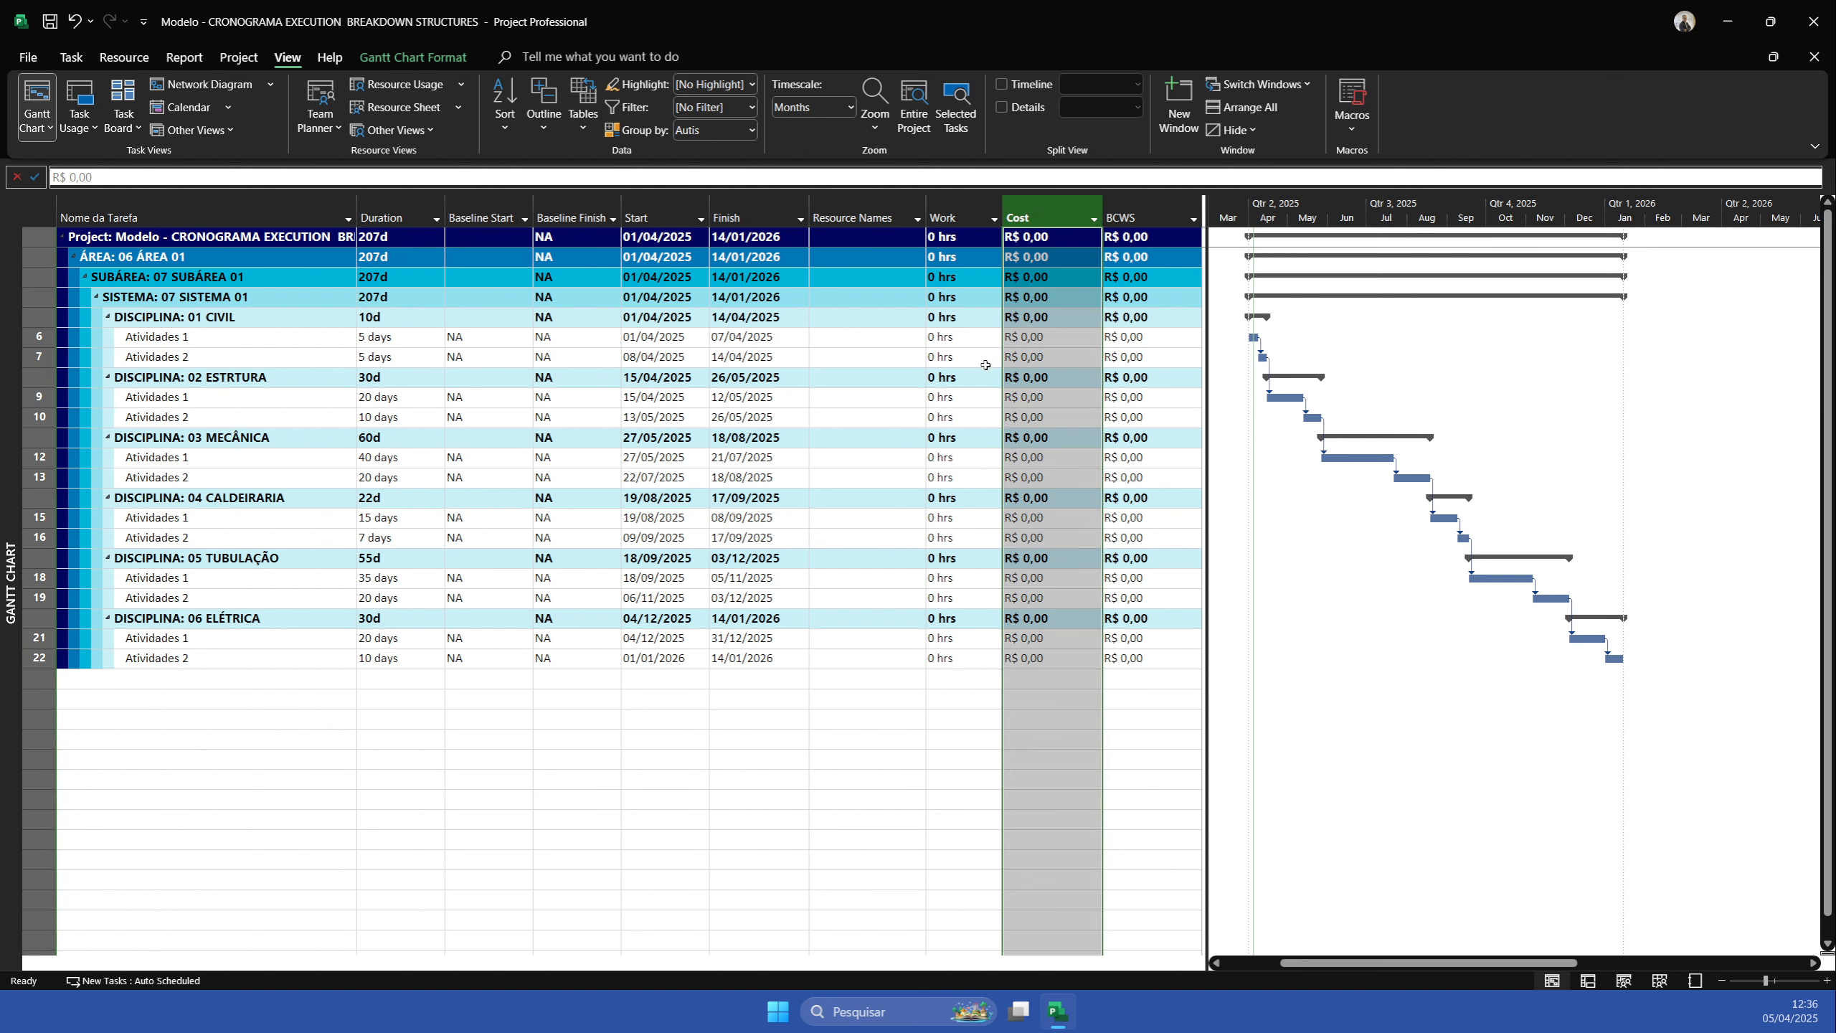
{"action": "left_click", "coordinate": [944, 337]}
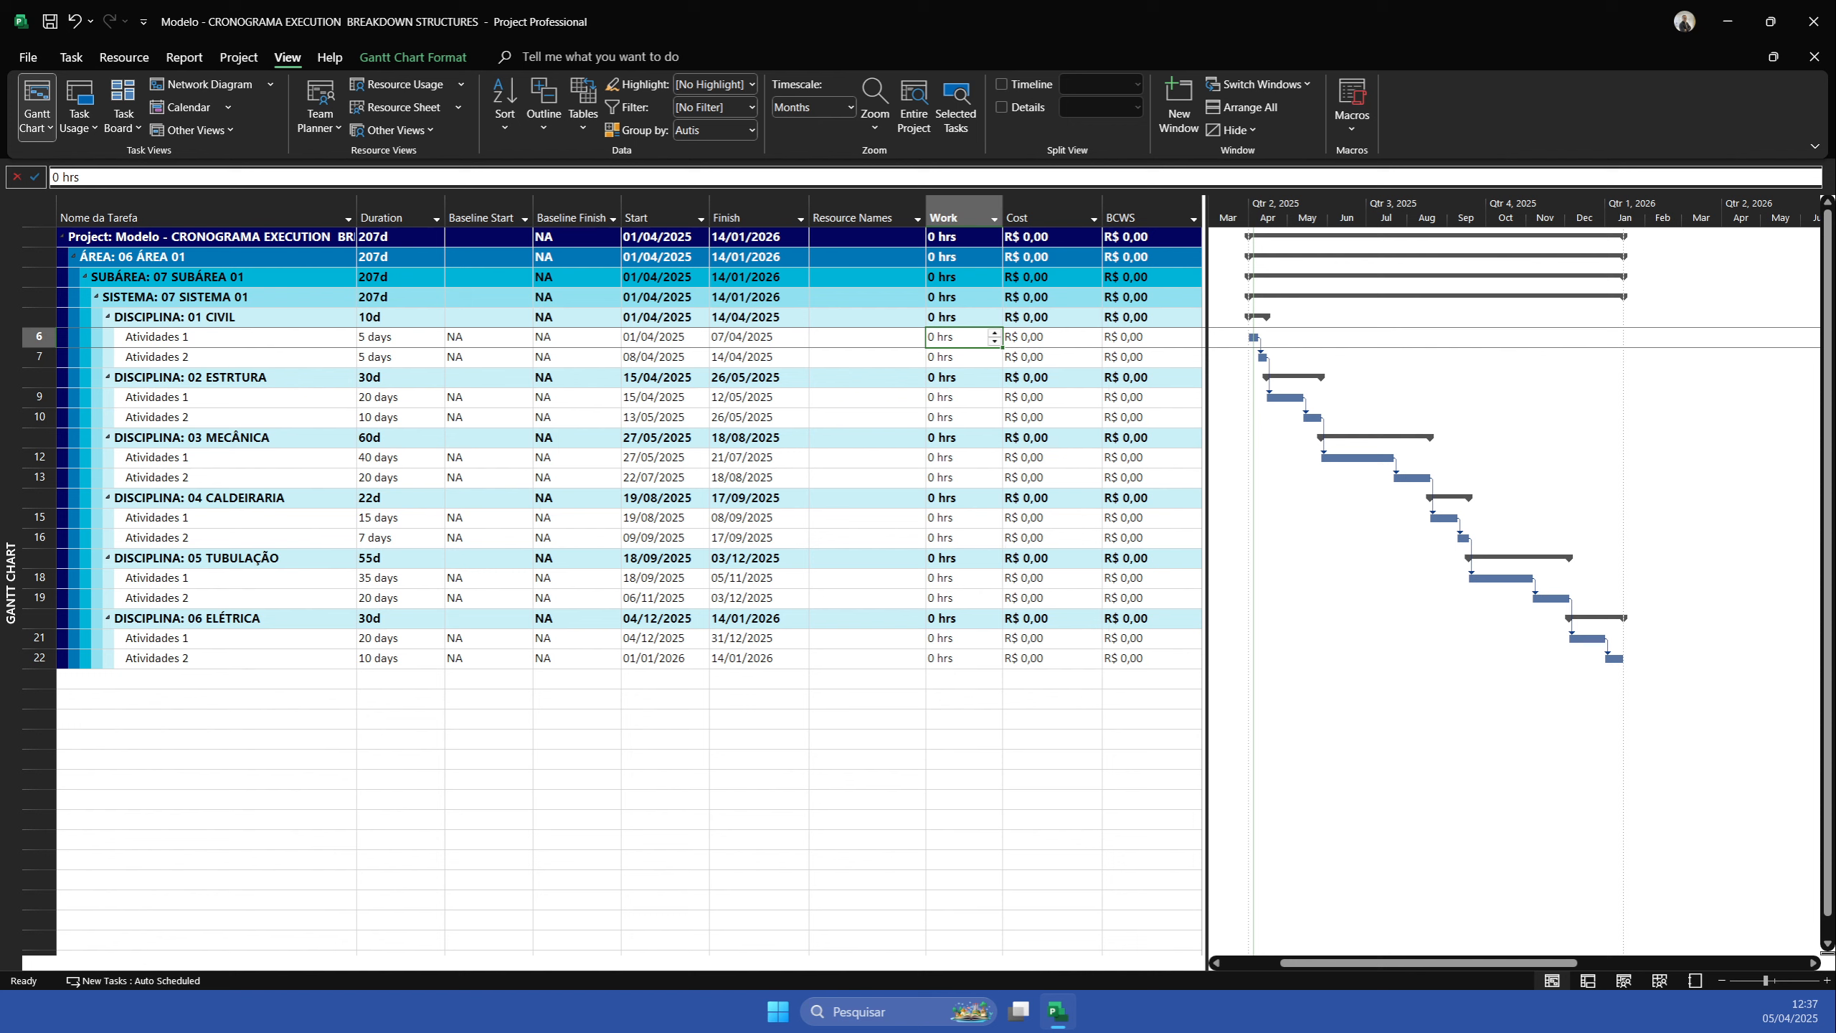
{"action": "type", "text": "100"}
{"action": "key", "text": "Return"}
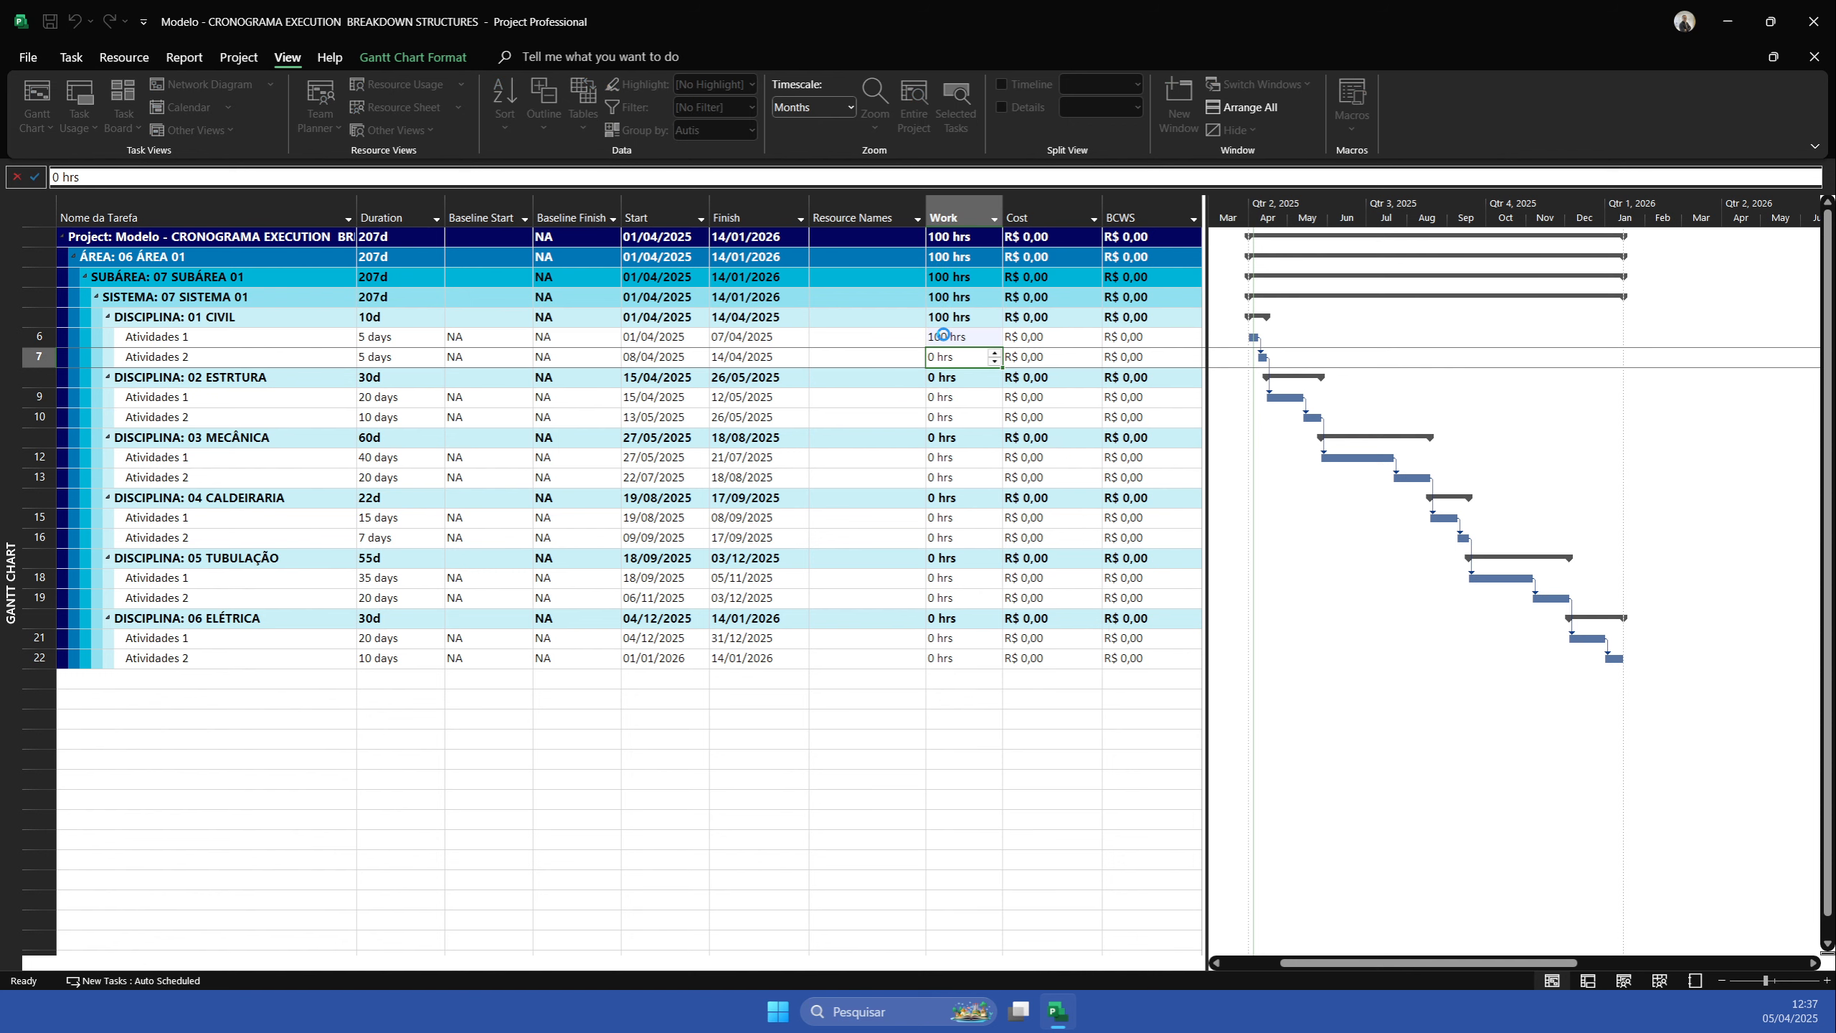
{"action": "left_click", "coordinate": [944, 335]}
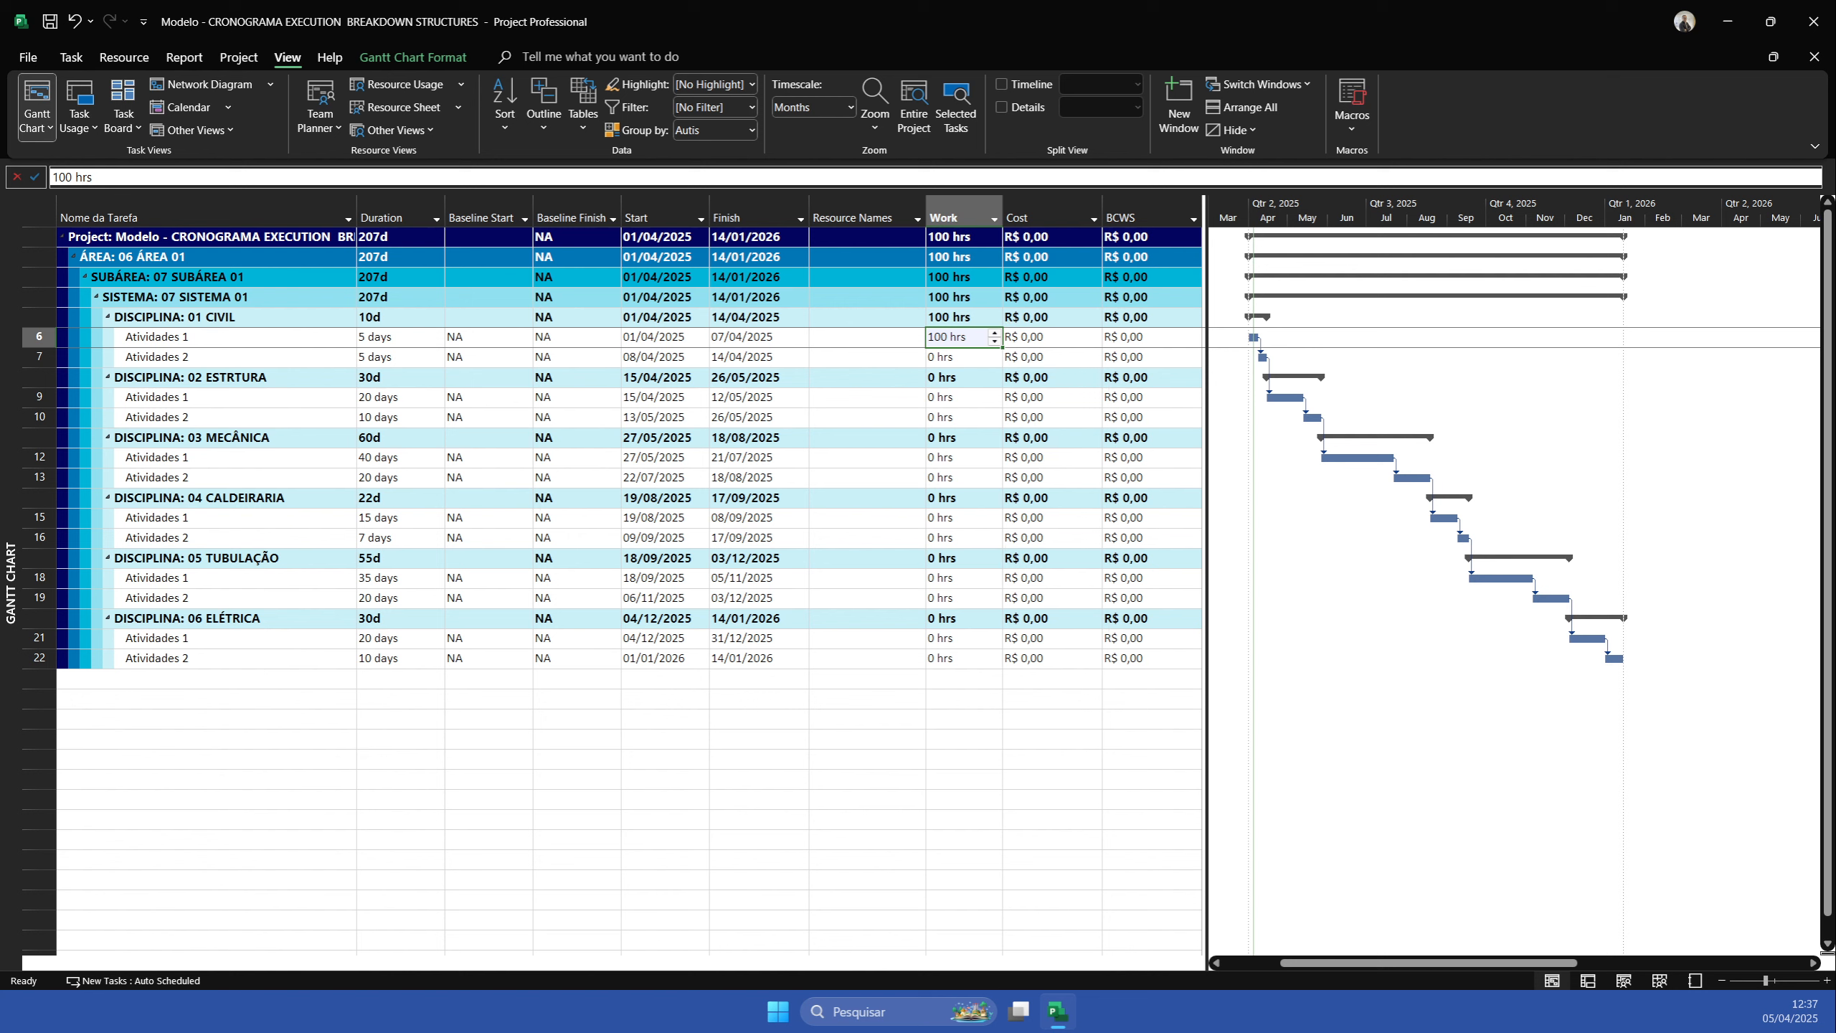
{"action": "left_click_drag", "start_coordinate": [101, 319], "coordinate": [207, 345]}
{"action": "mouse_move", "coordinate": [921, 334]}
{"action": "left_mouse_down"}
{"action": "mouse_move", "coordinate": [419, 278]}
{"action": "mouse_move", "coordinate": [224, 331]}
{"action": "left_mouse_up"}
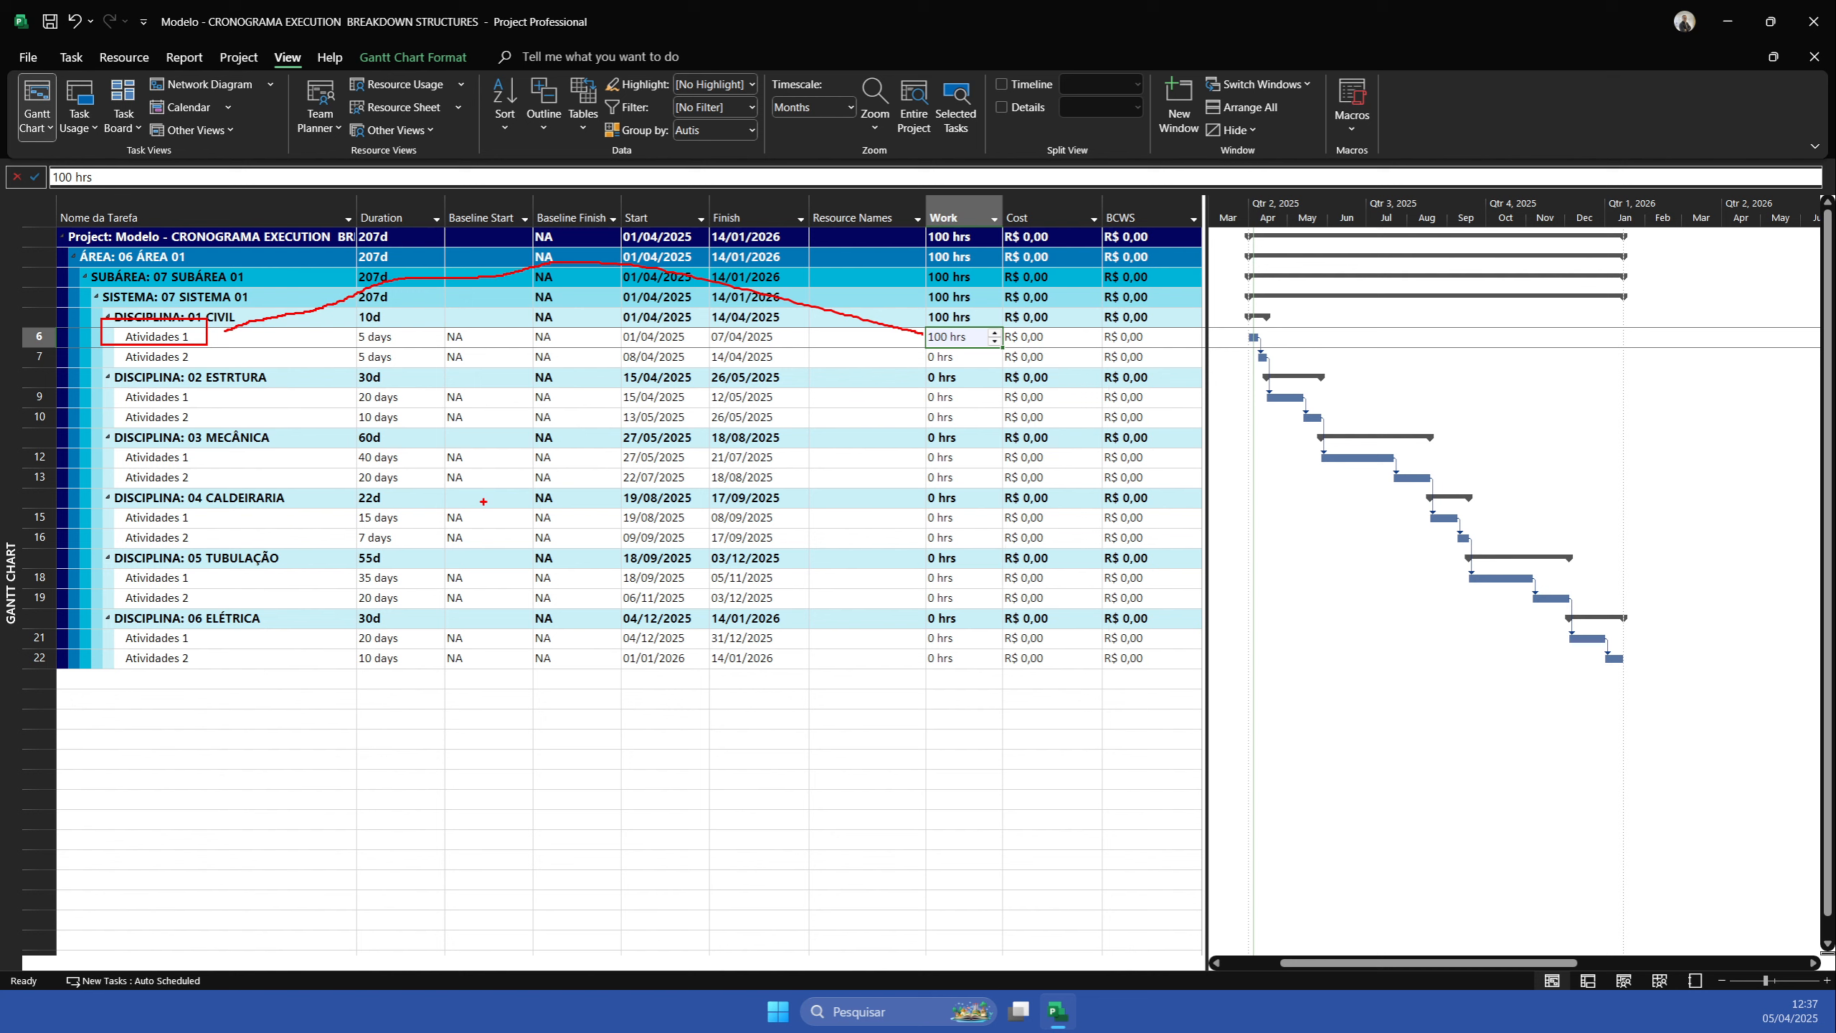
{"action": "key", "text": "Escape"}
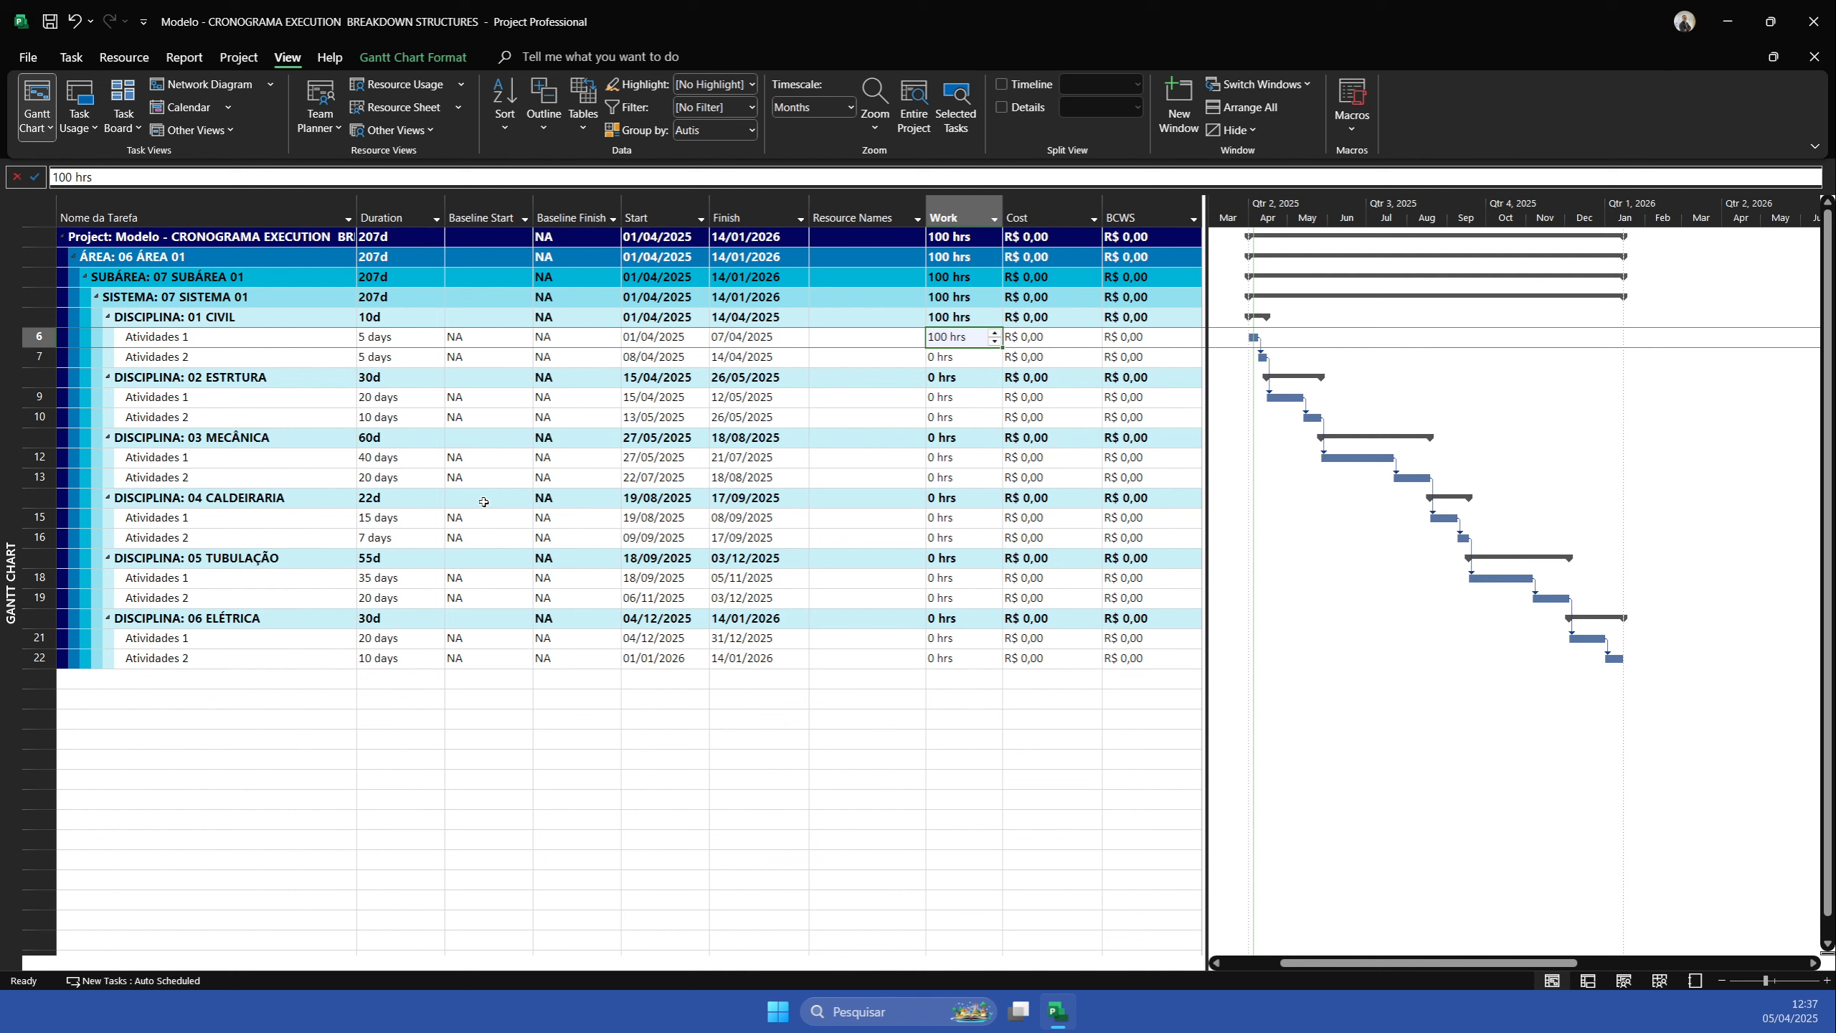
{"action": "key", "text": "Escape"}
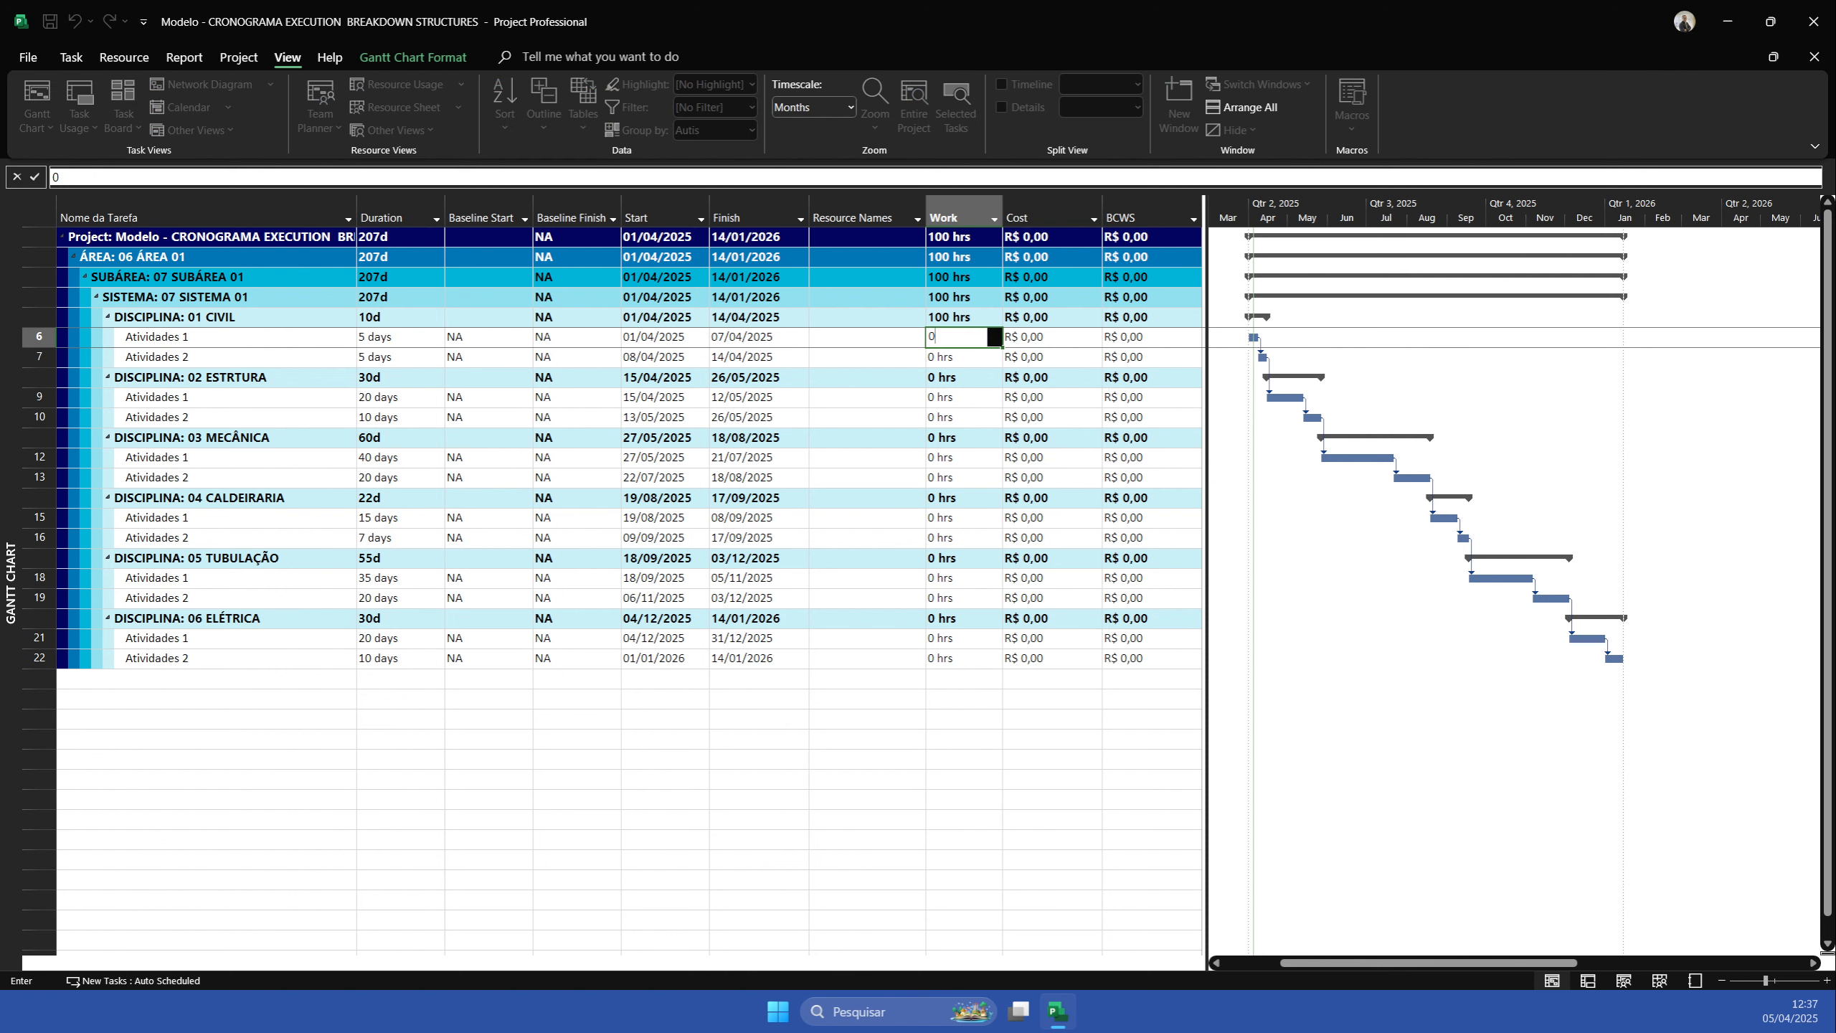
Reset the work of Atividades 1 under DISCIPLINA: 01 CIVIL to 0 hours
{"action": "key", "text": "ctrl+z"}
{"action": "key", "text": "Left"}
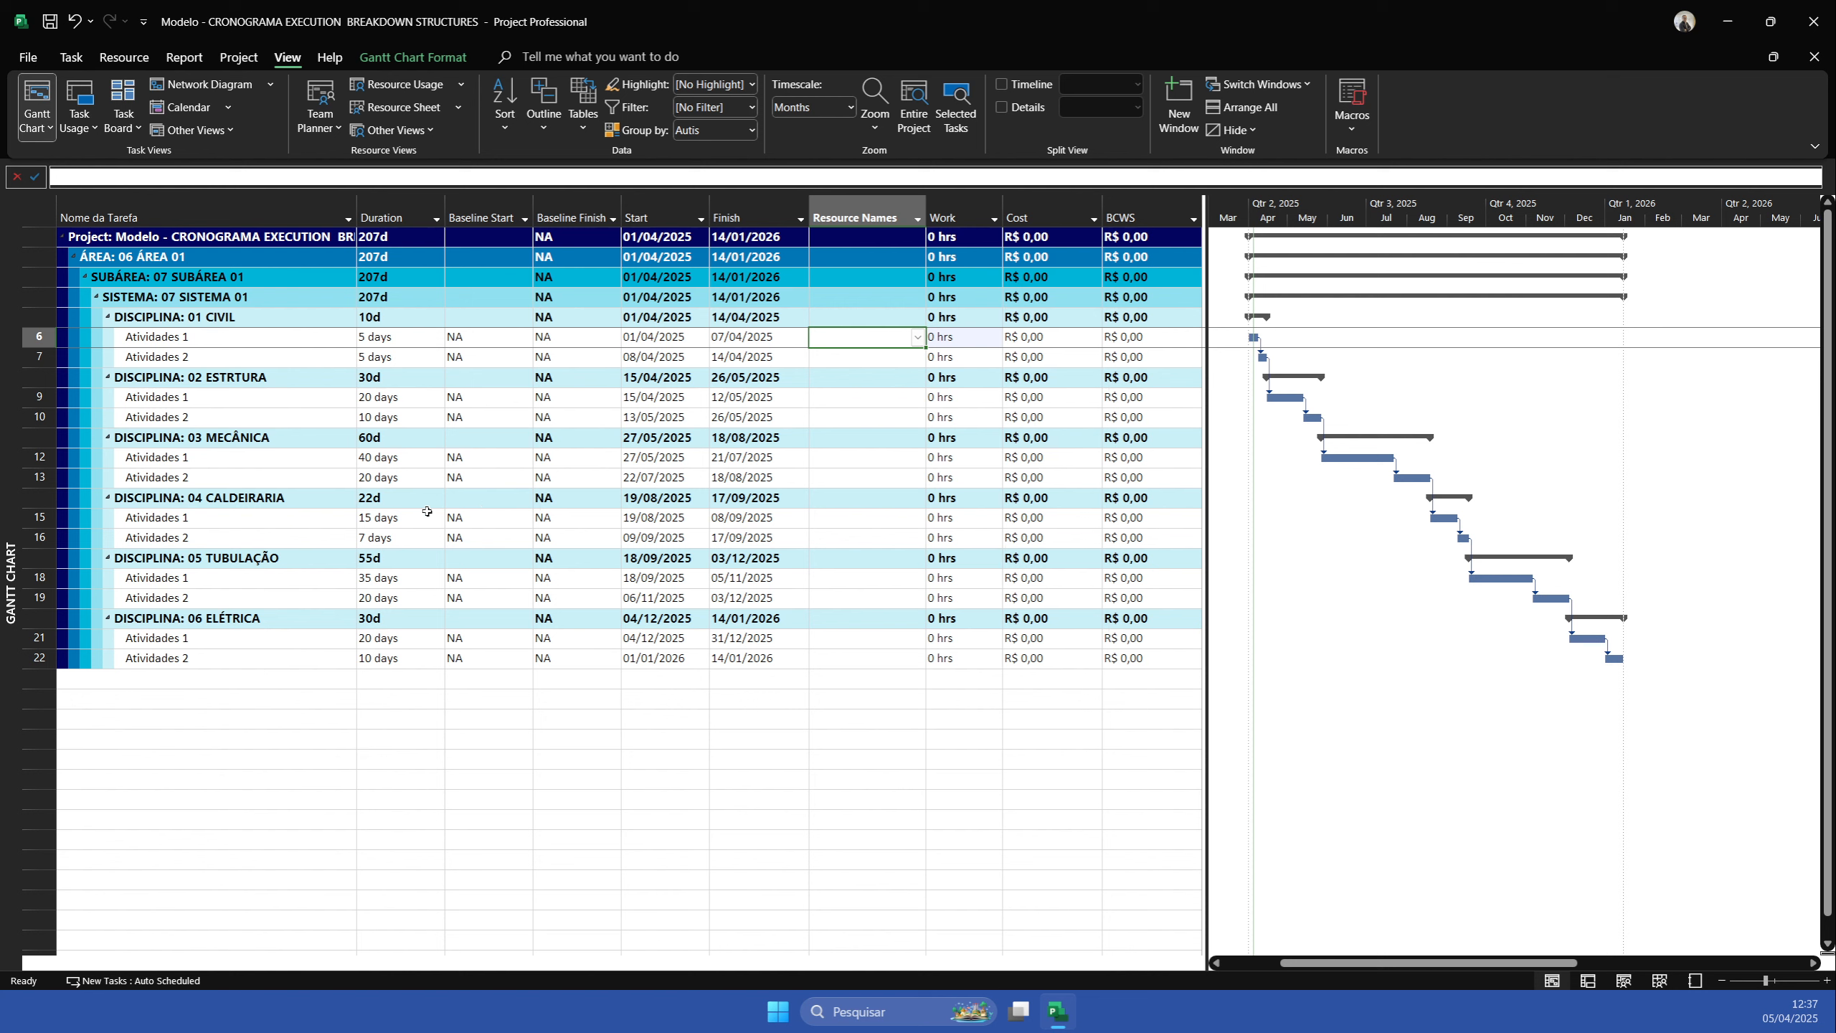
Show the Resource Sheet and add a resource named CIVIL in the first row
{"action": "left_click", "coordinate": [410, 118]}
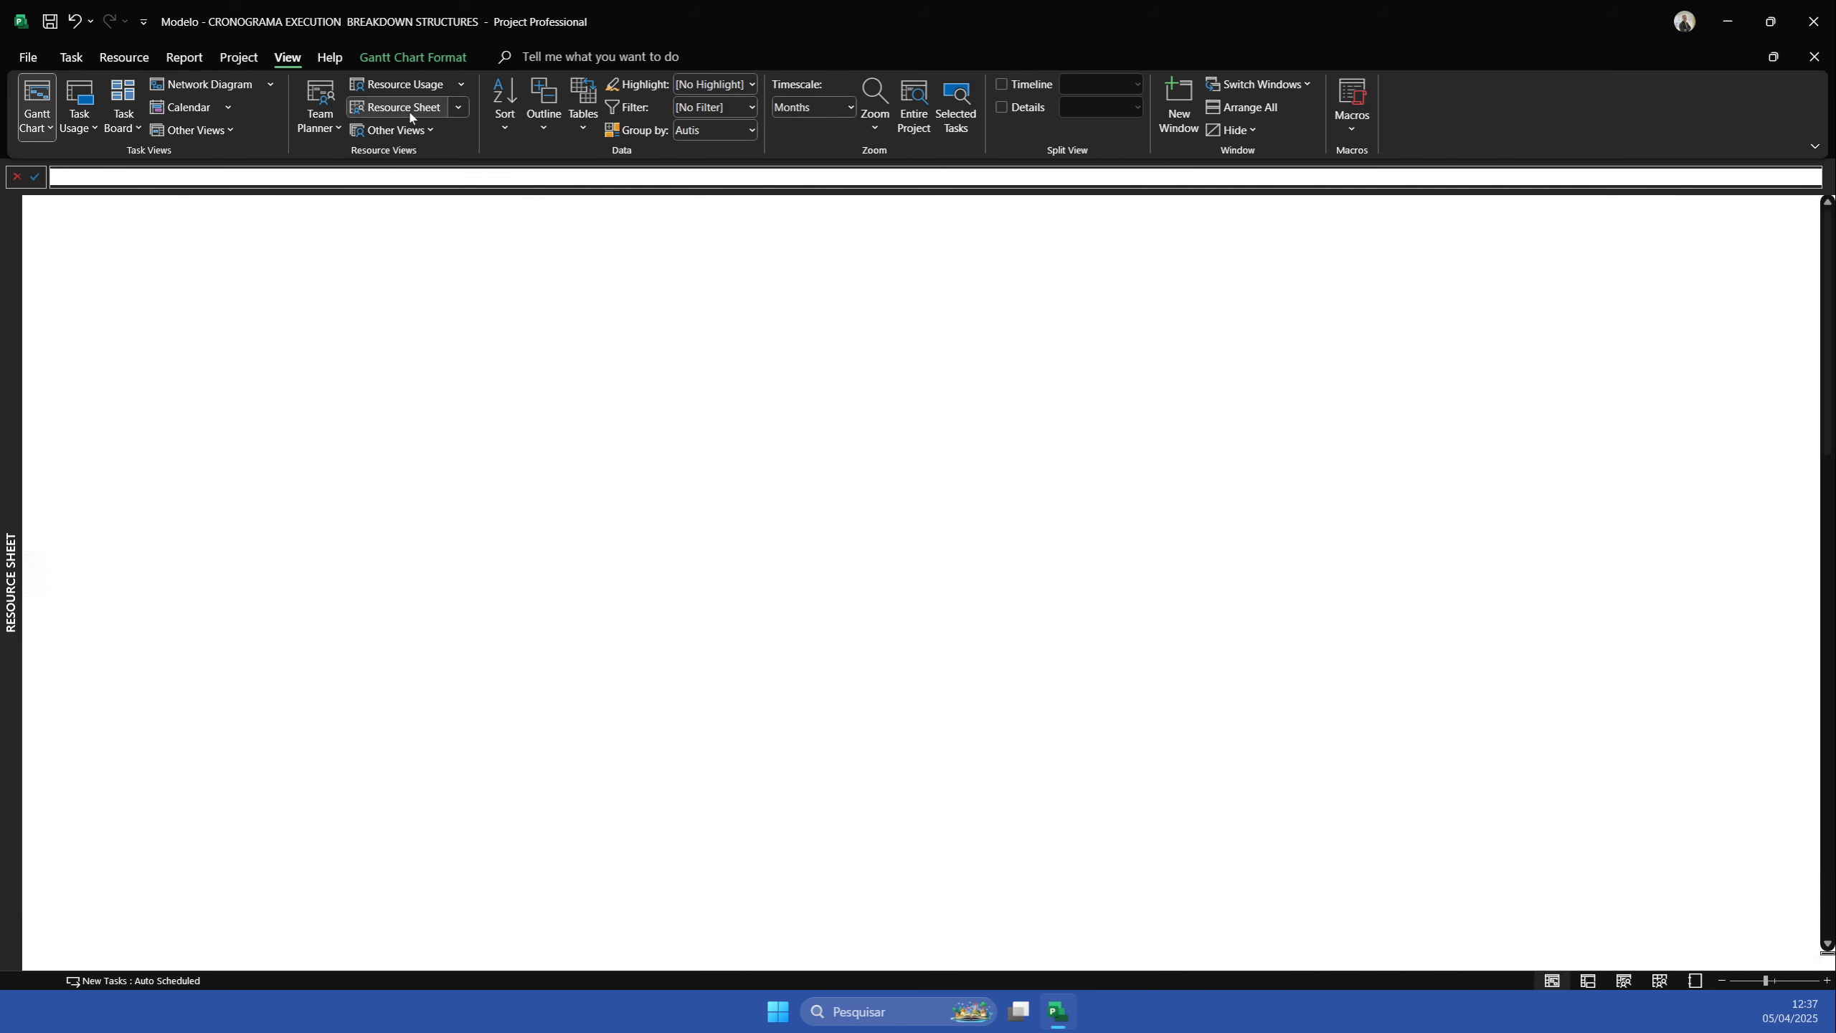
{"action": "left_click", "coordinate": [250, 250]}
{"action": "left_click", "coordinate": [201, 233]}
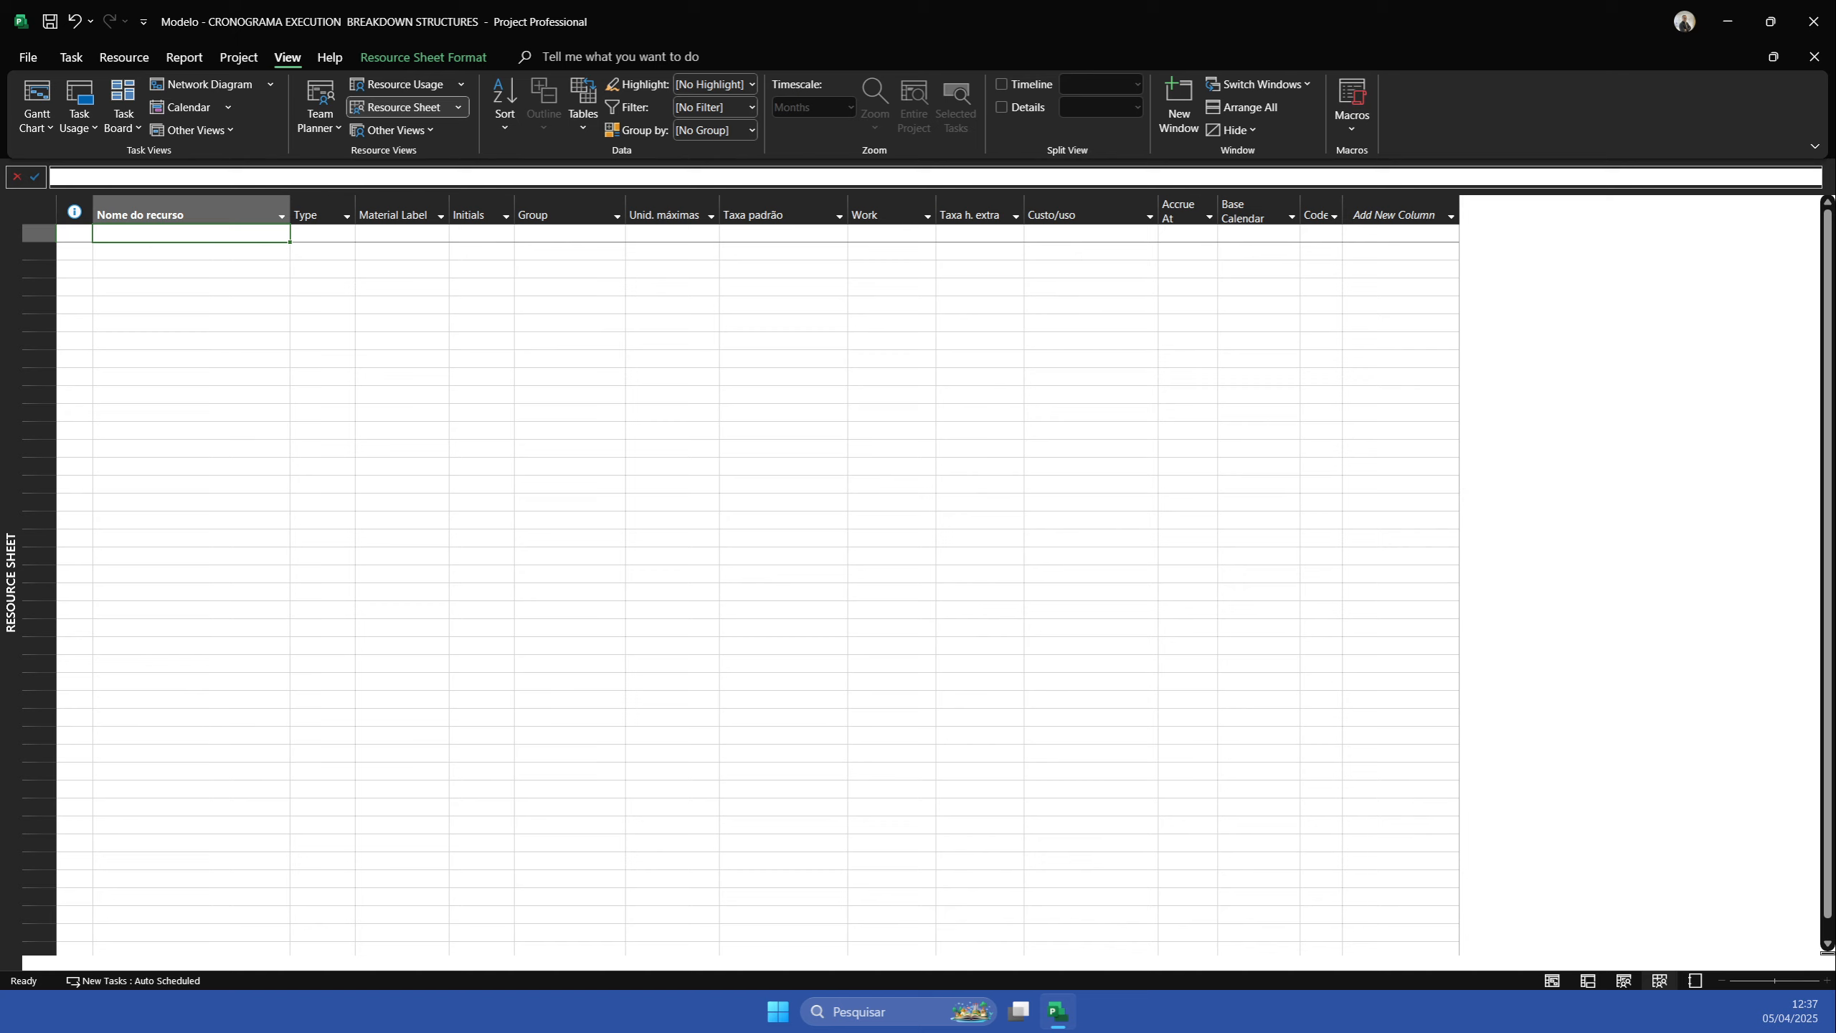
{"action": "key", "text": "Caps_Lock"}
{"action": "type", "text": "CIV"}
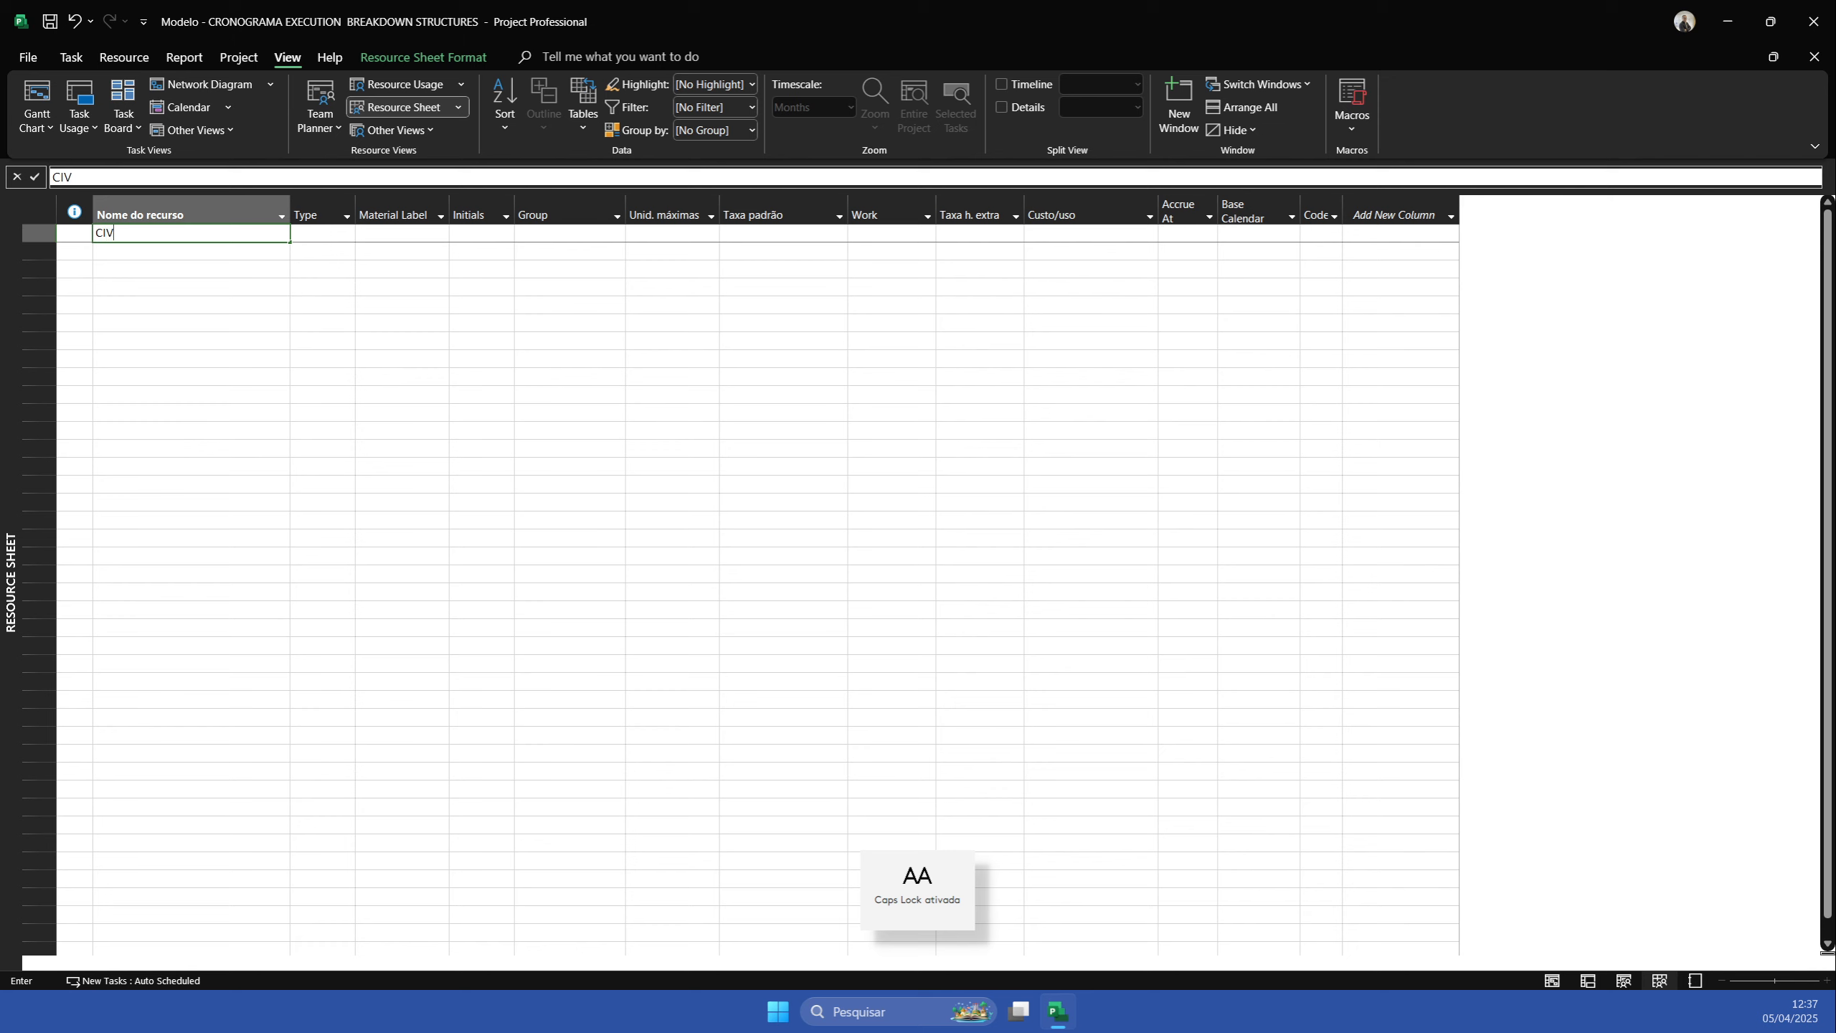
{"action": "type", "text": "LL"}
{"action": "key", "text": "Return"}
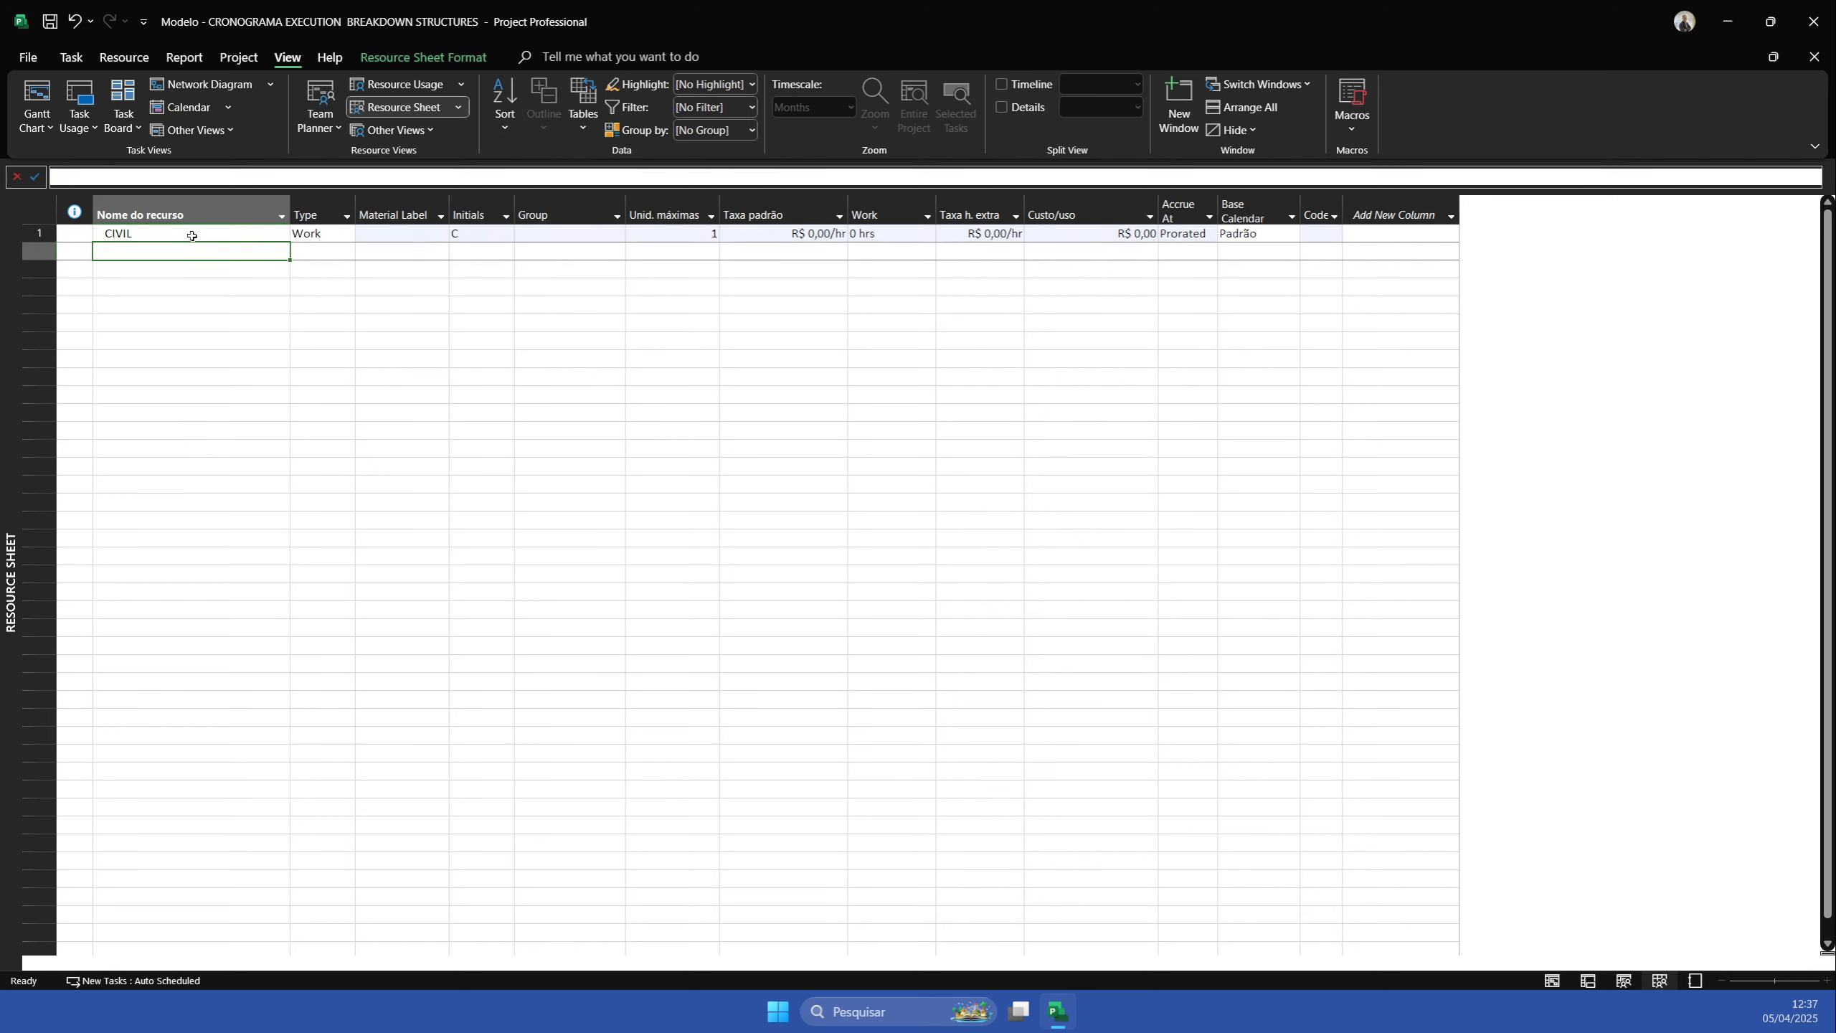
Set the CIVIL resource's maximum units to 10 and its standard rate to R$ 1,00/hr
{"action": "key", "text": "Up"}
{"action": "key", "text": "Right"}
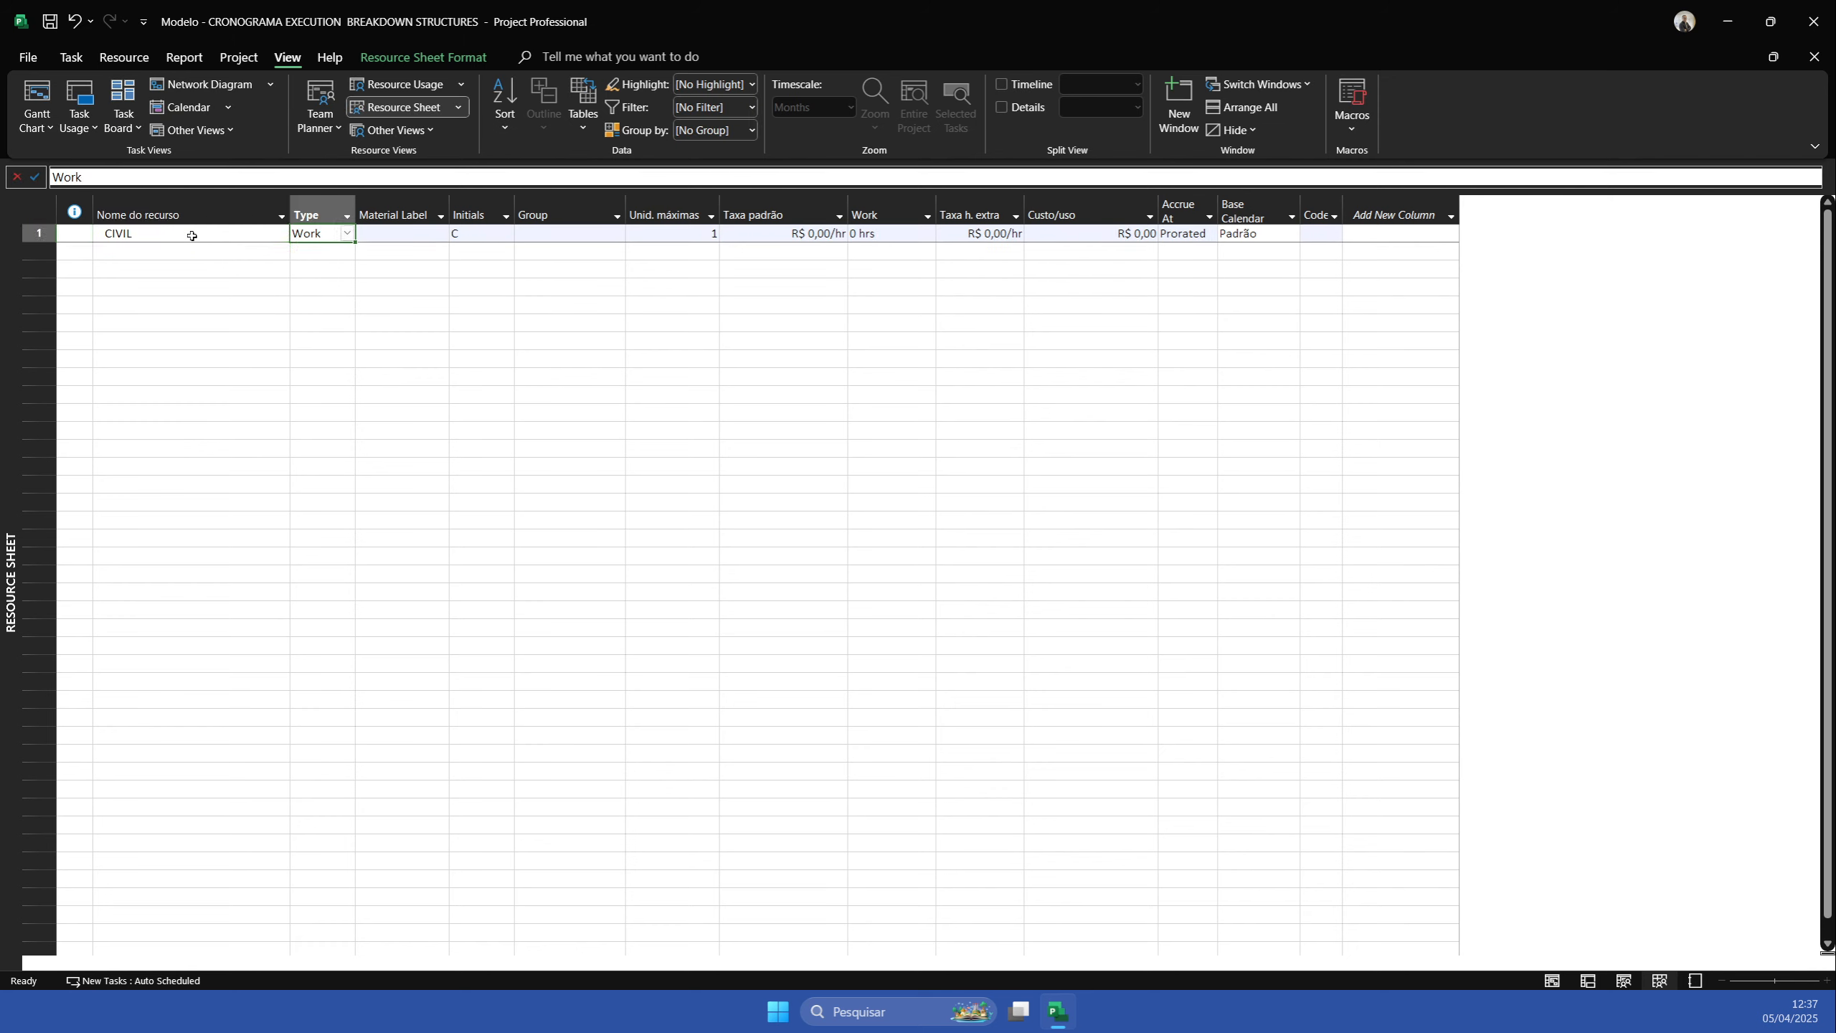
{"action": "key", "text": "Right"}
{"action": "key", "text": "Right"}
{"action": "key", "text": "Right"}
{"action": "key", "text": "Right"}
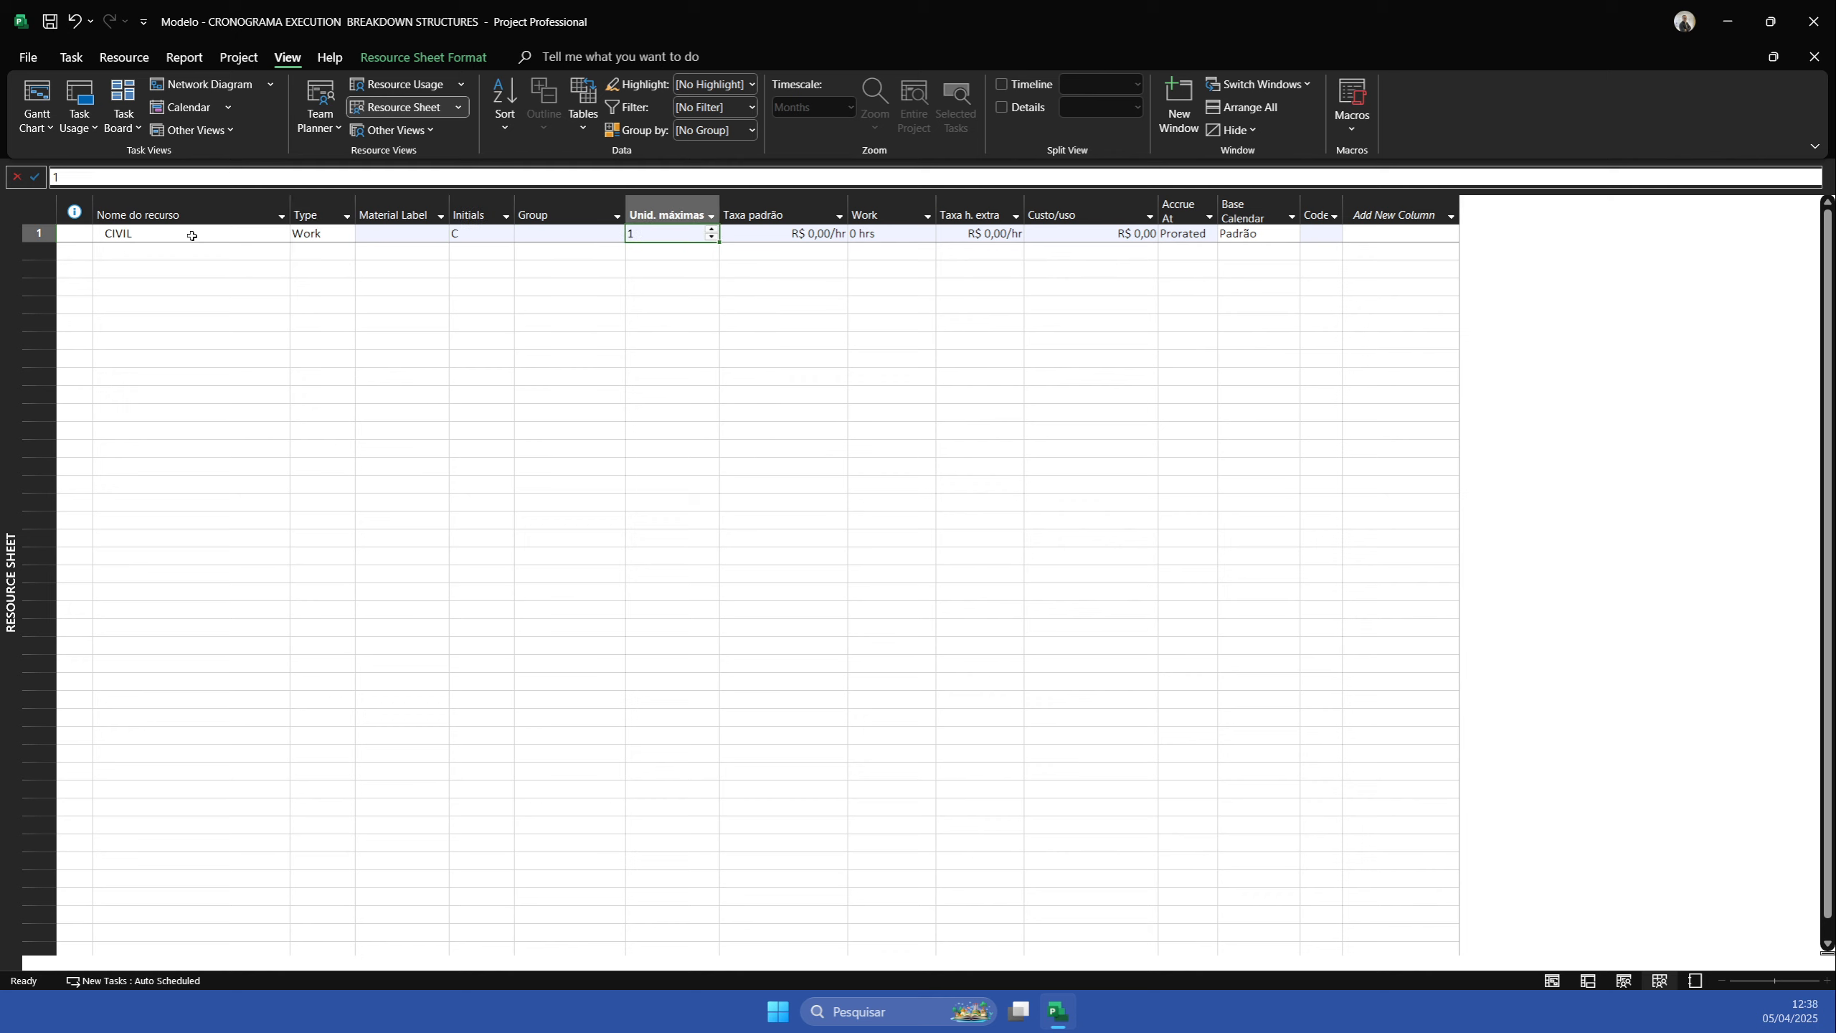
{"action": "type", "text": "10"}
{"action": "left_click", "coordinate": [672, 233]}
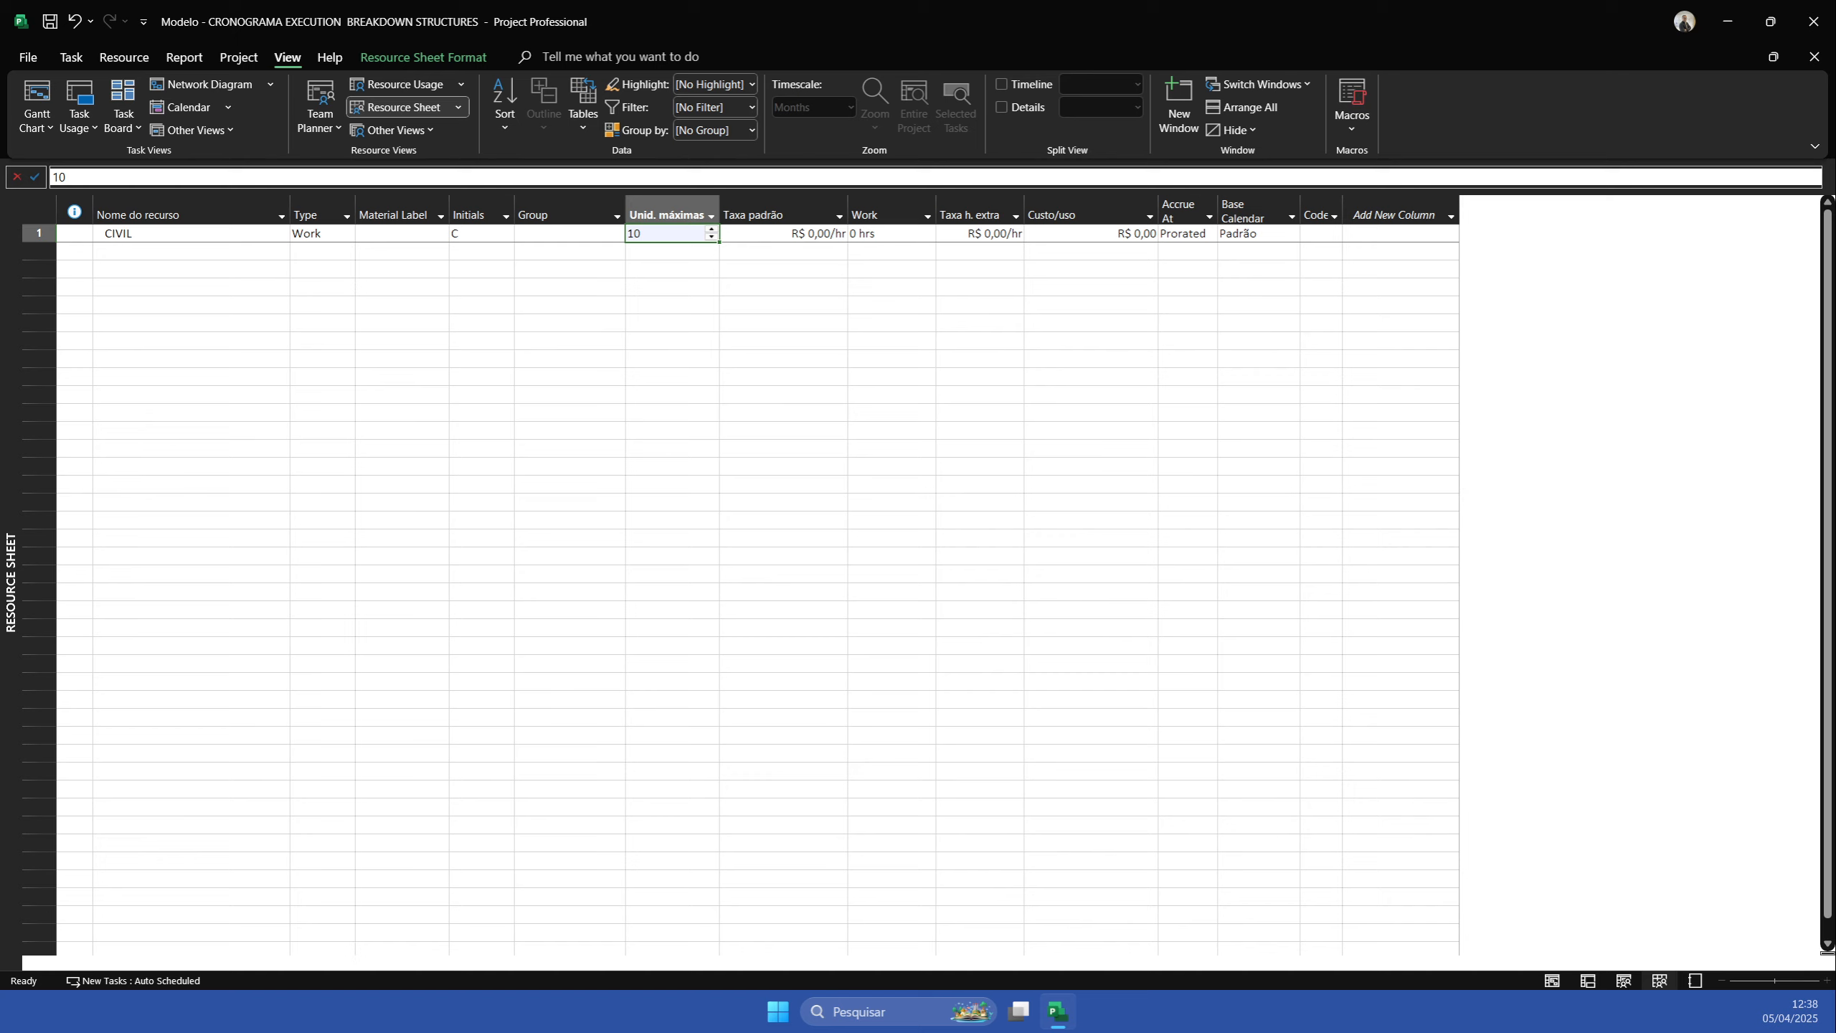
{"action": "key", "text": "Tab"}
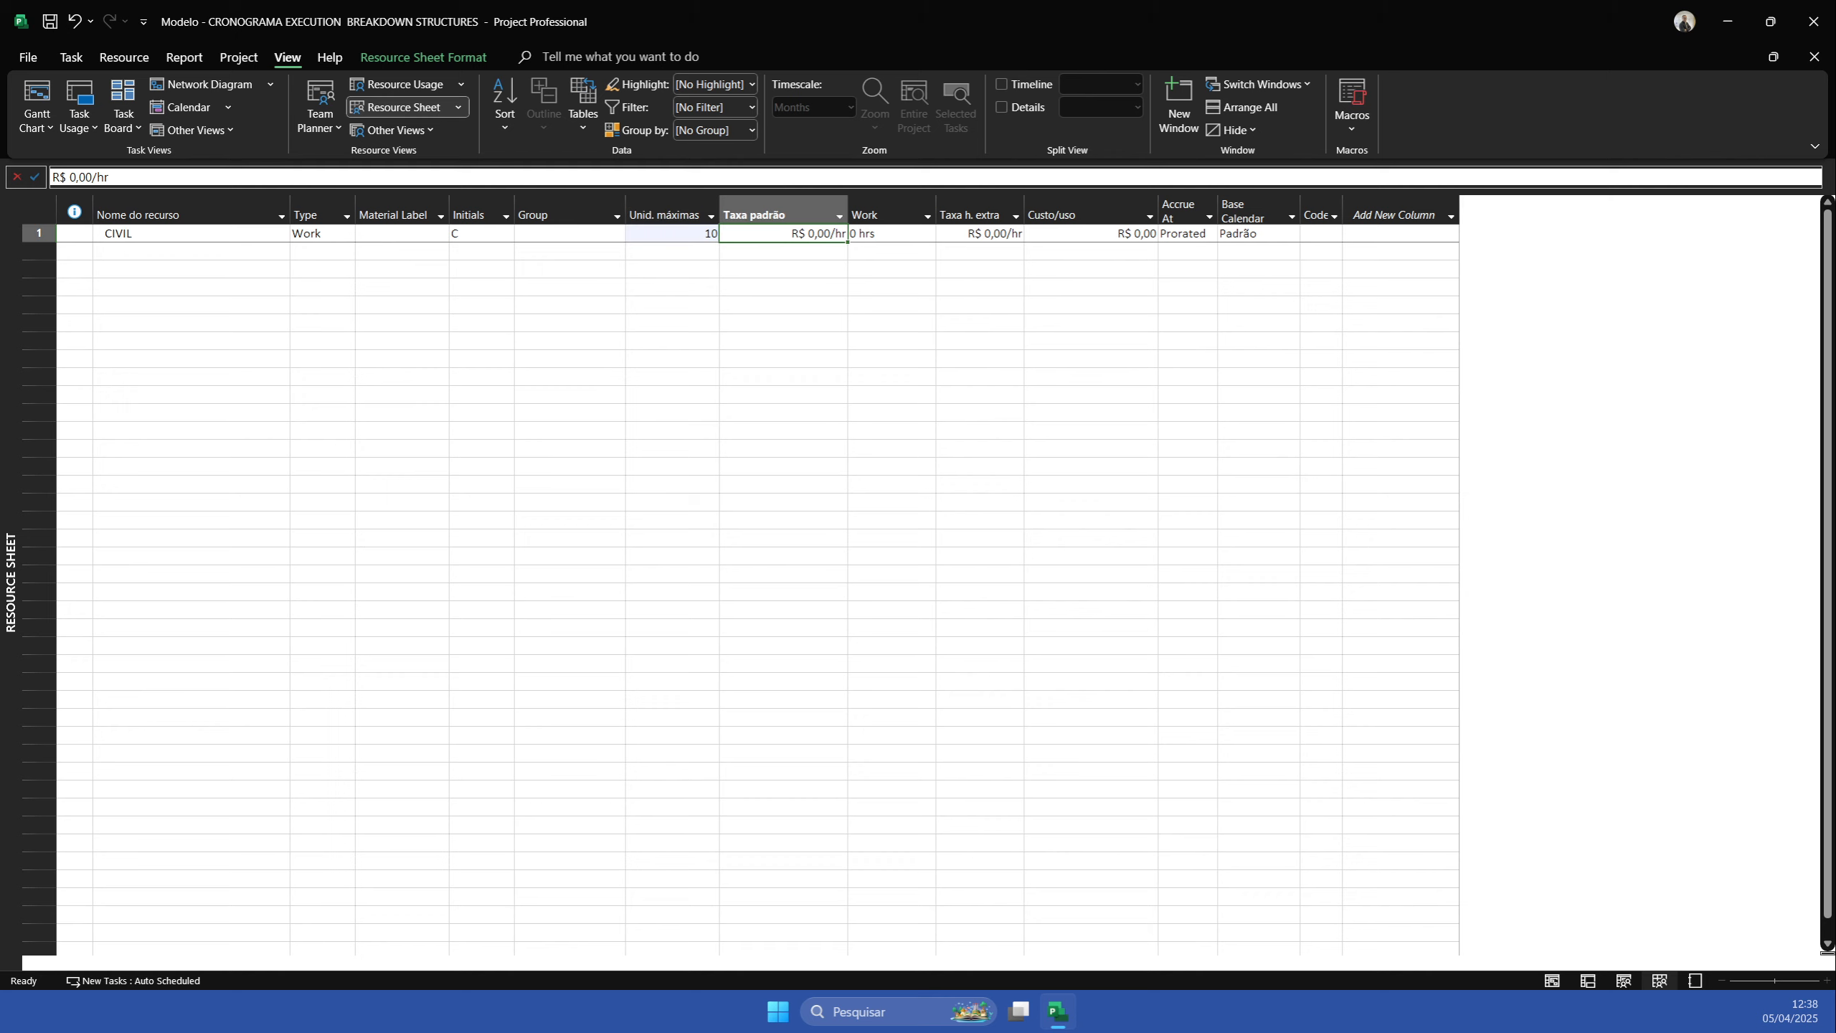
{"action": "type", "text": "1"}
{"action": "key", "text": "Return"}
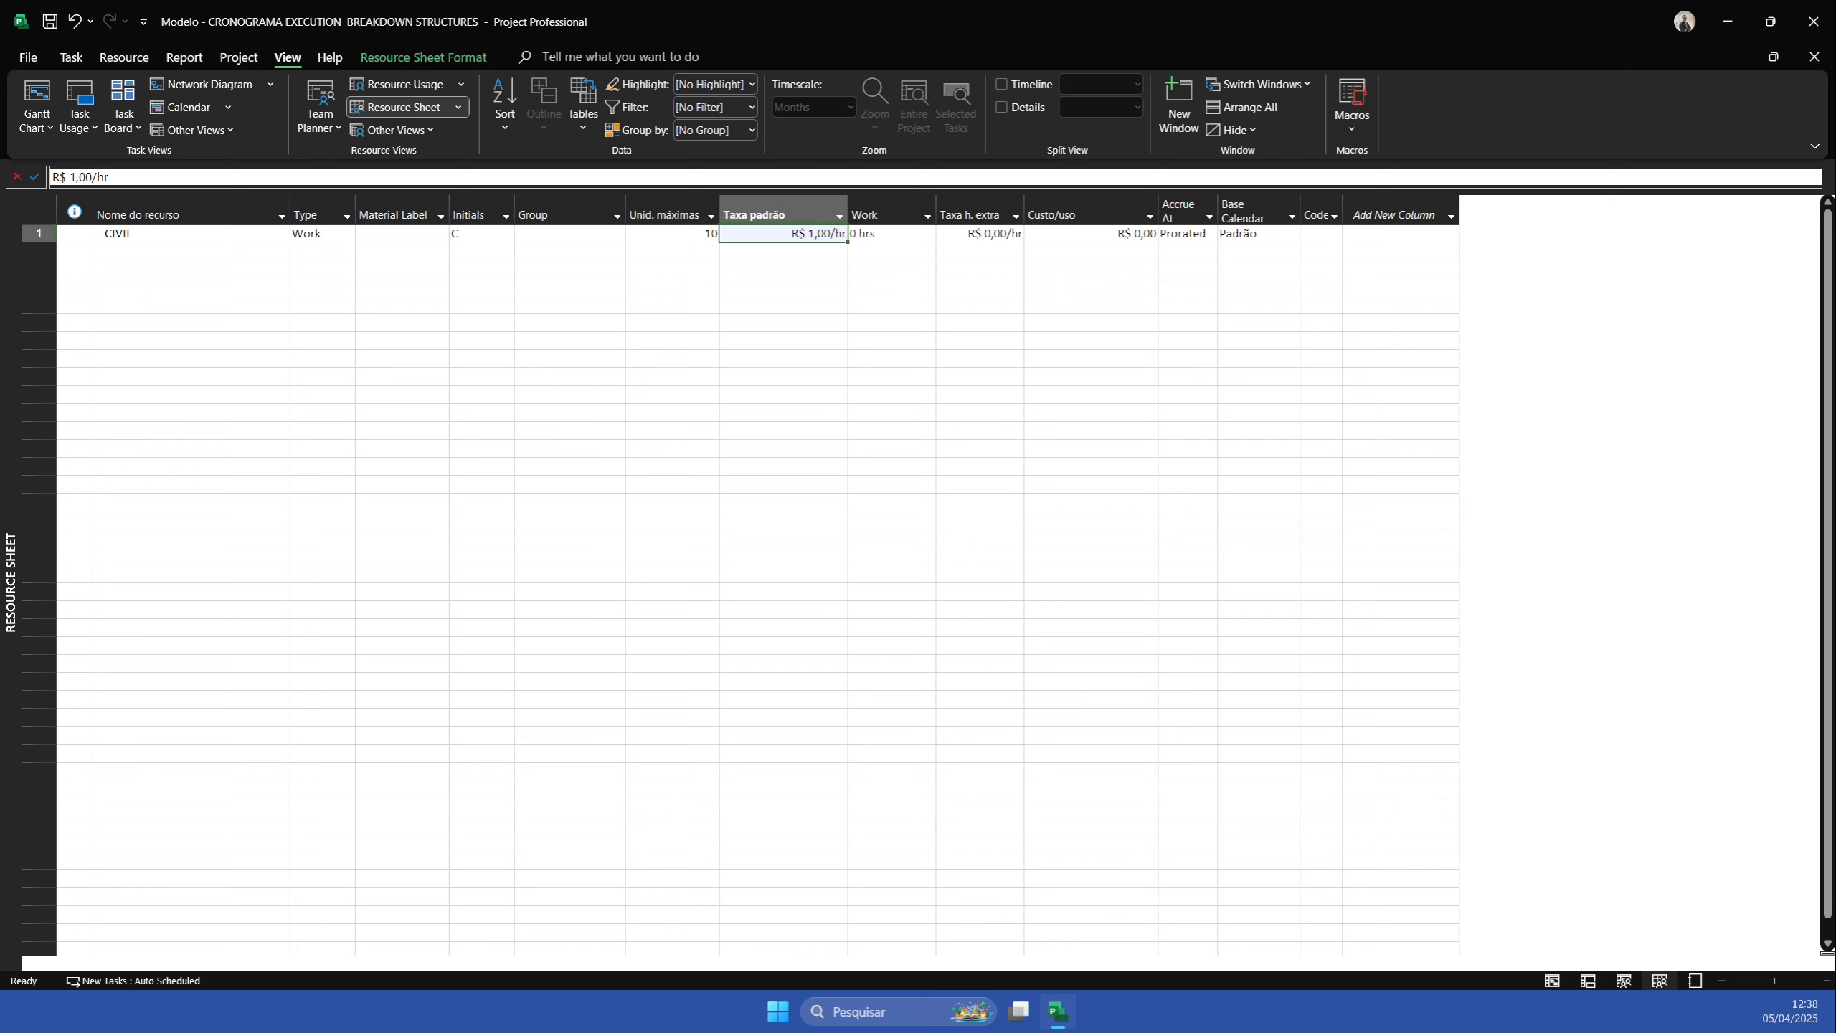
Return to the Gantt Chart view and widen the task table area beyond the BCWS column
{"action": "left_click", "coordinate": [49, 108]}
{"action": "left_click", "coordinate": [859, 337]}
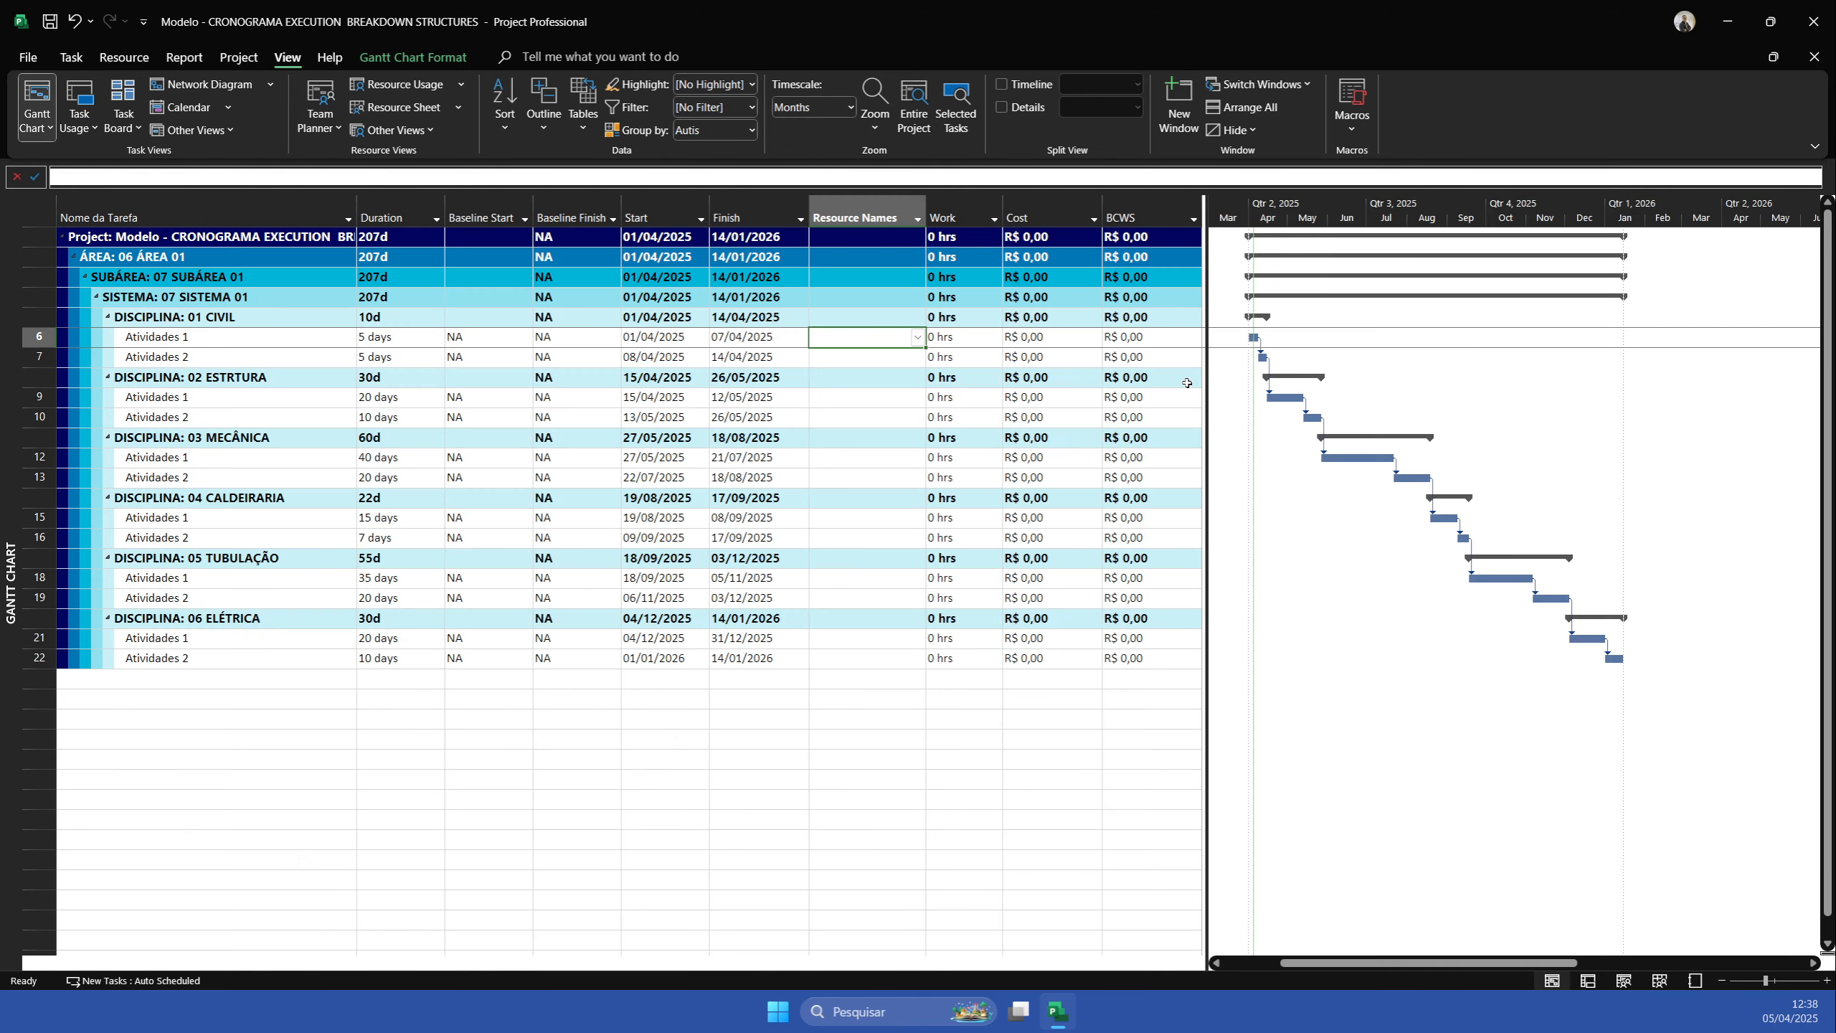
{"action": "left_click_drag", "start_coordinate": [1205, 391], "coordinate": [1314, 394]}
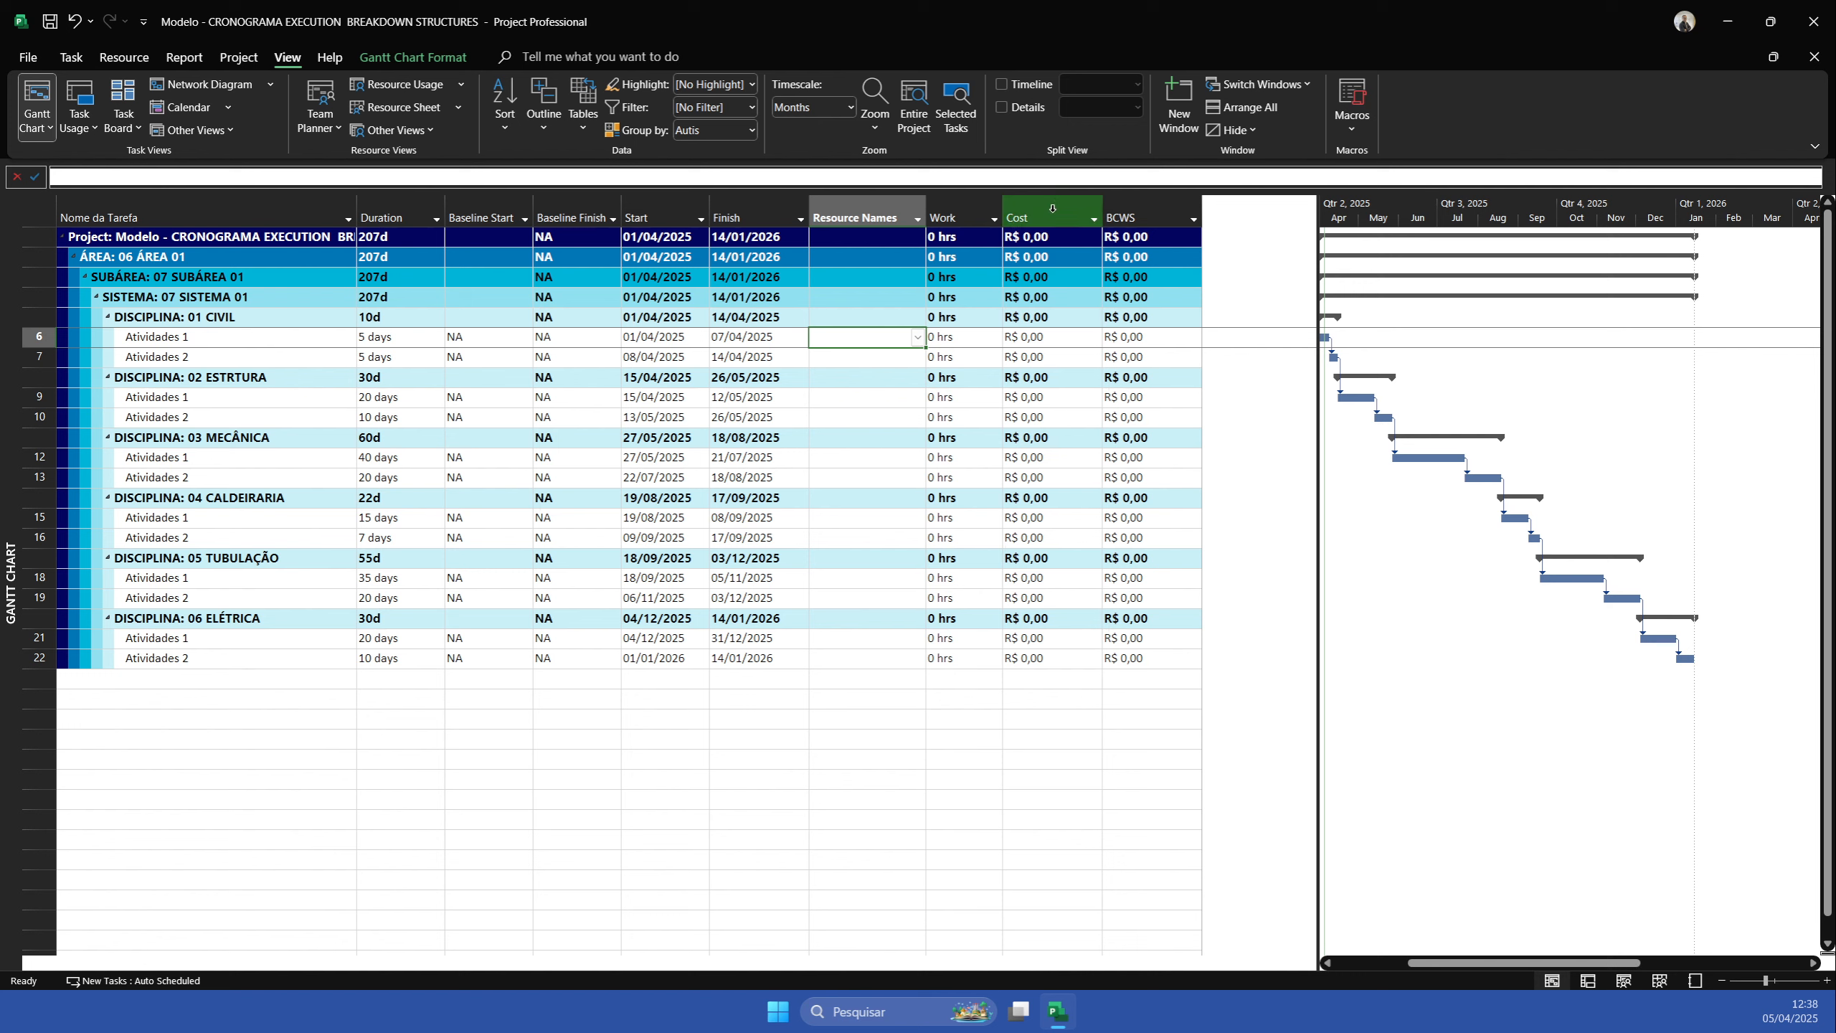
Examine the Work, Cost and BCWS columns and the resource and duration cells of Atividades 1 under DISCIPLINA: 01 CIVIL
{"action": "left_click", "coordinate": [965, 214]}
{"action": "left_click", "coordinate": [1046, 211]}
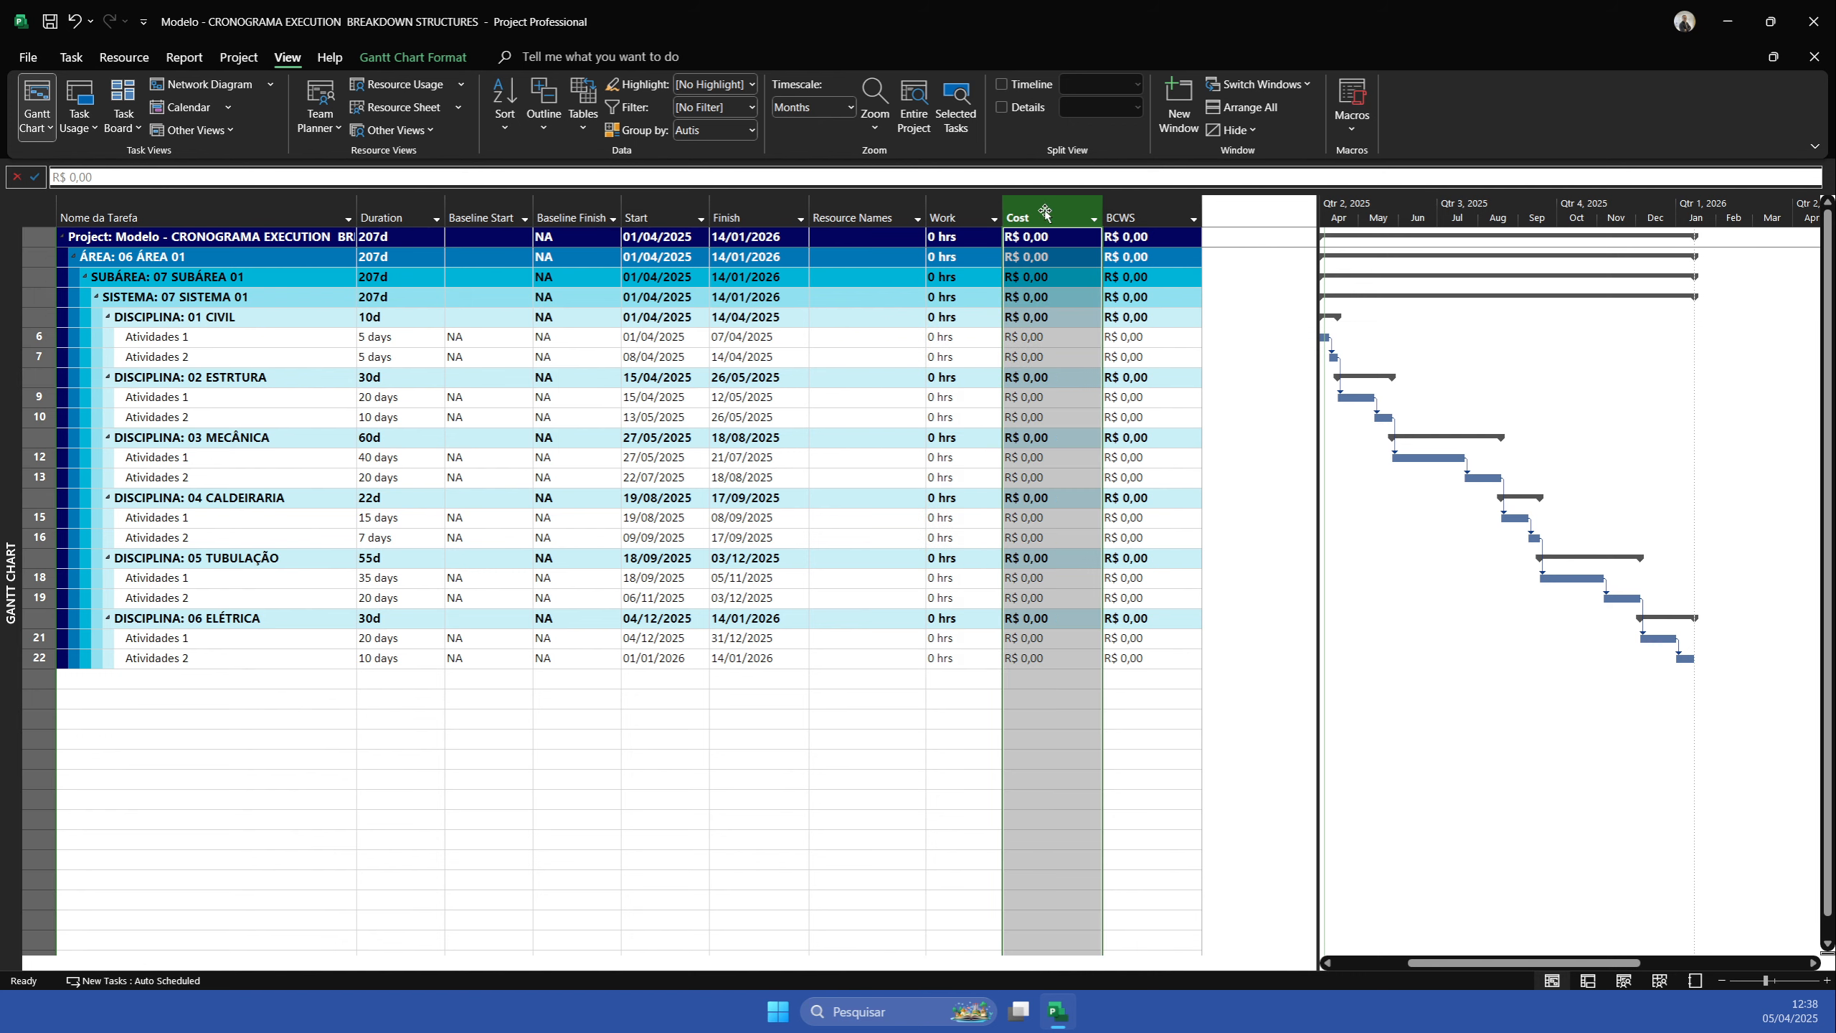
{"action": "left_click", "coordinate": [1138, 204]}
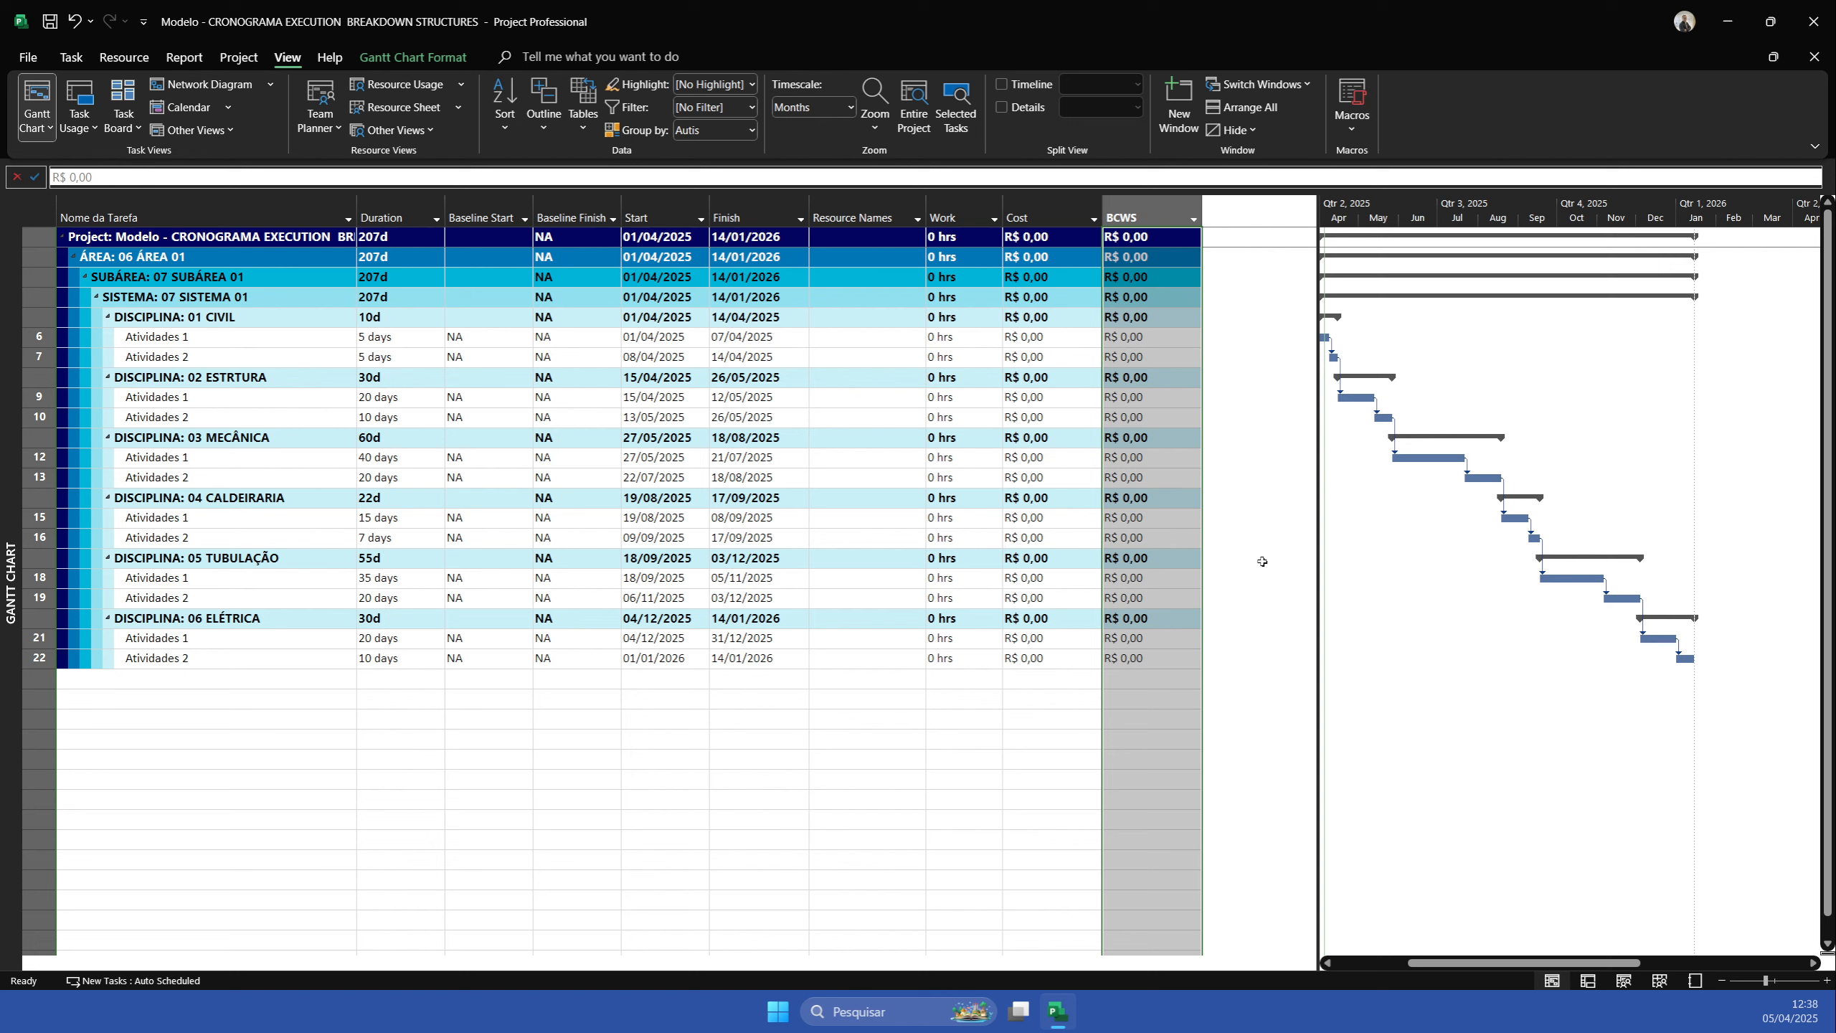
{"action": "left_click", "coordinate": [884, 334]}
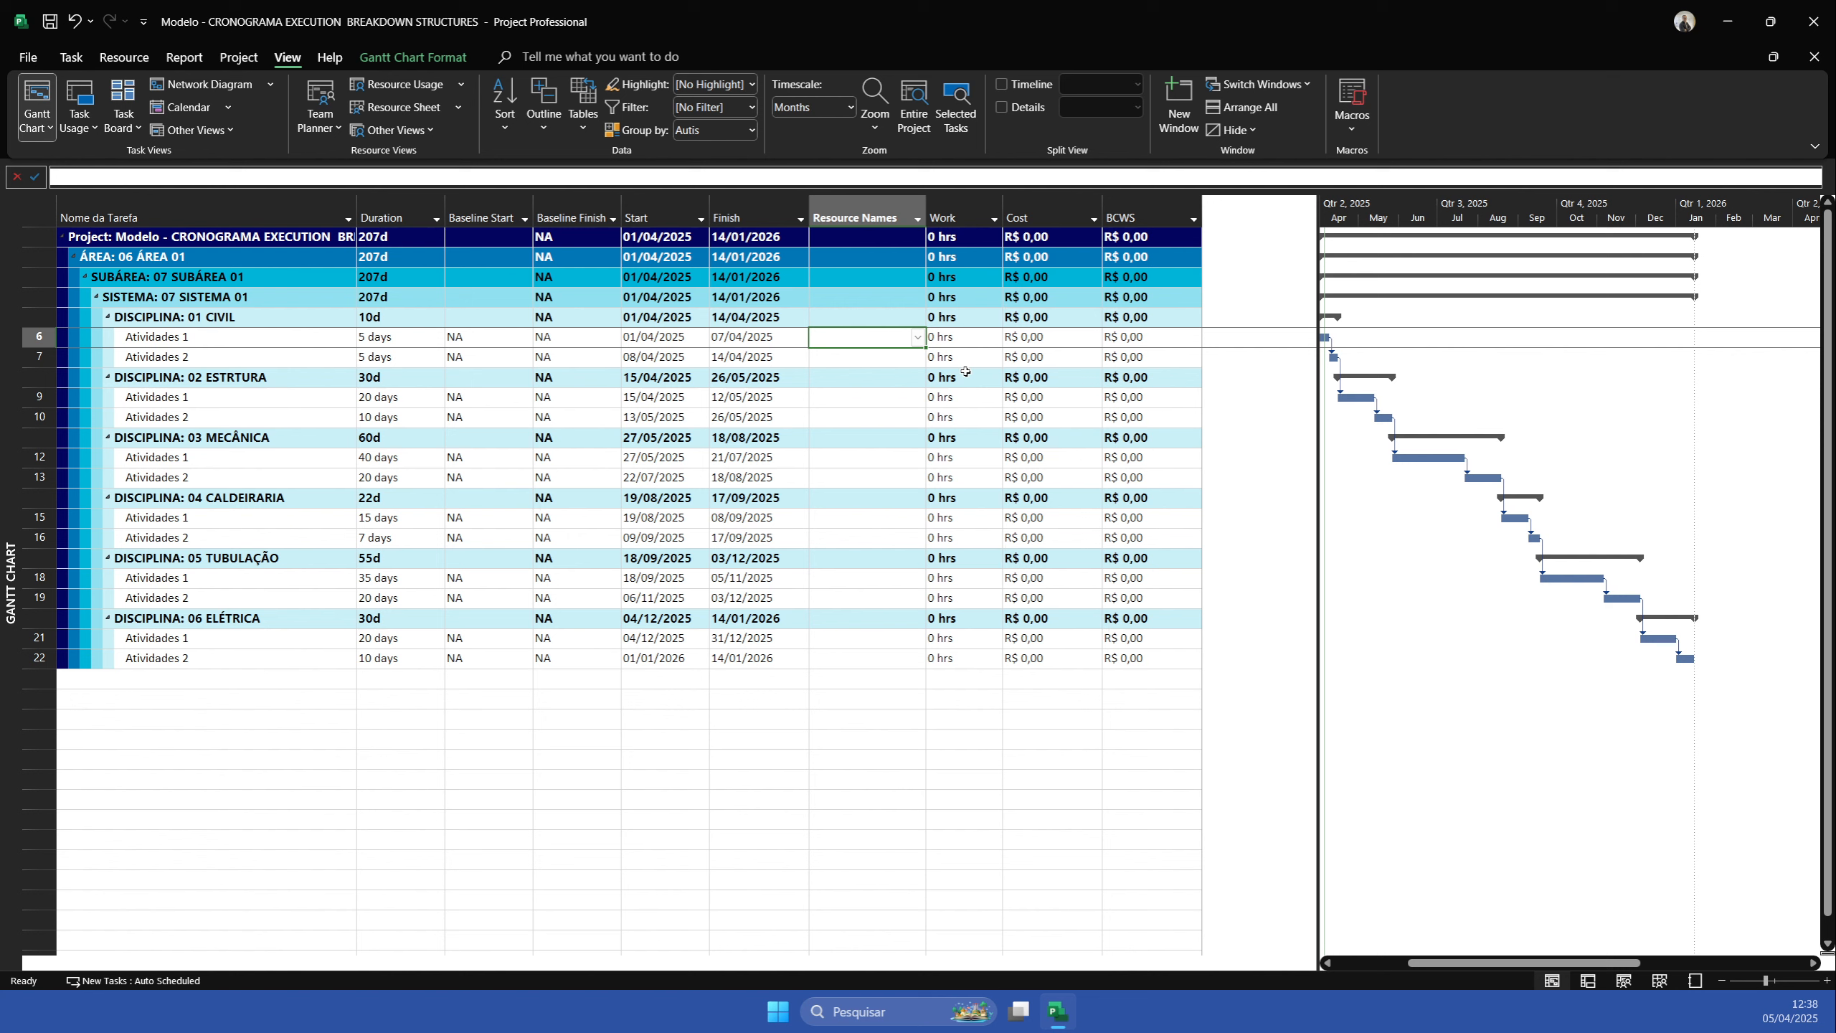
{"action": "left_click", "coordinate": [390, 338]}
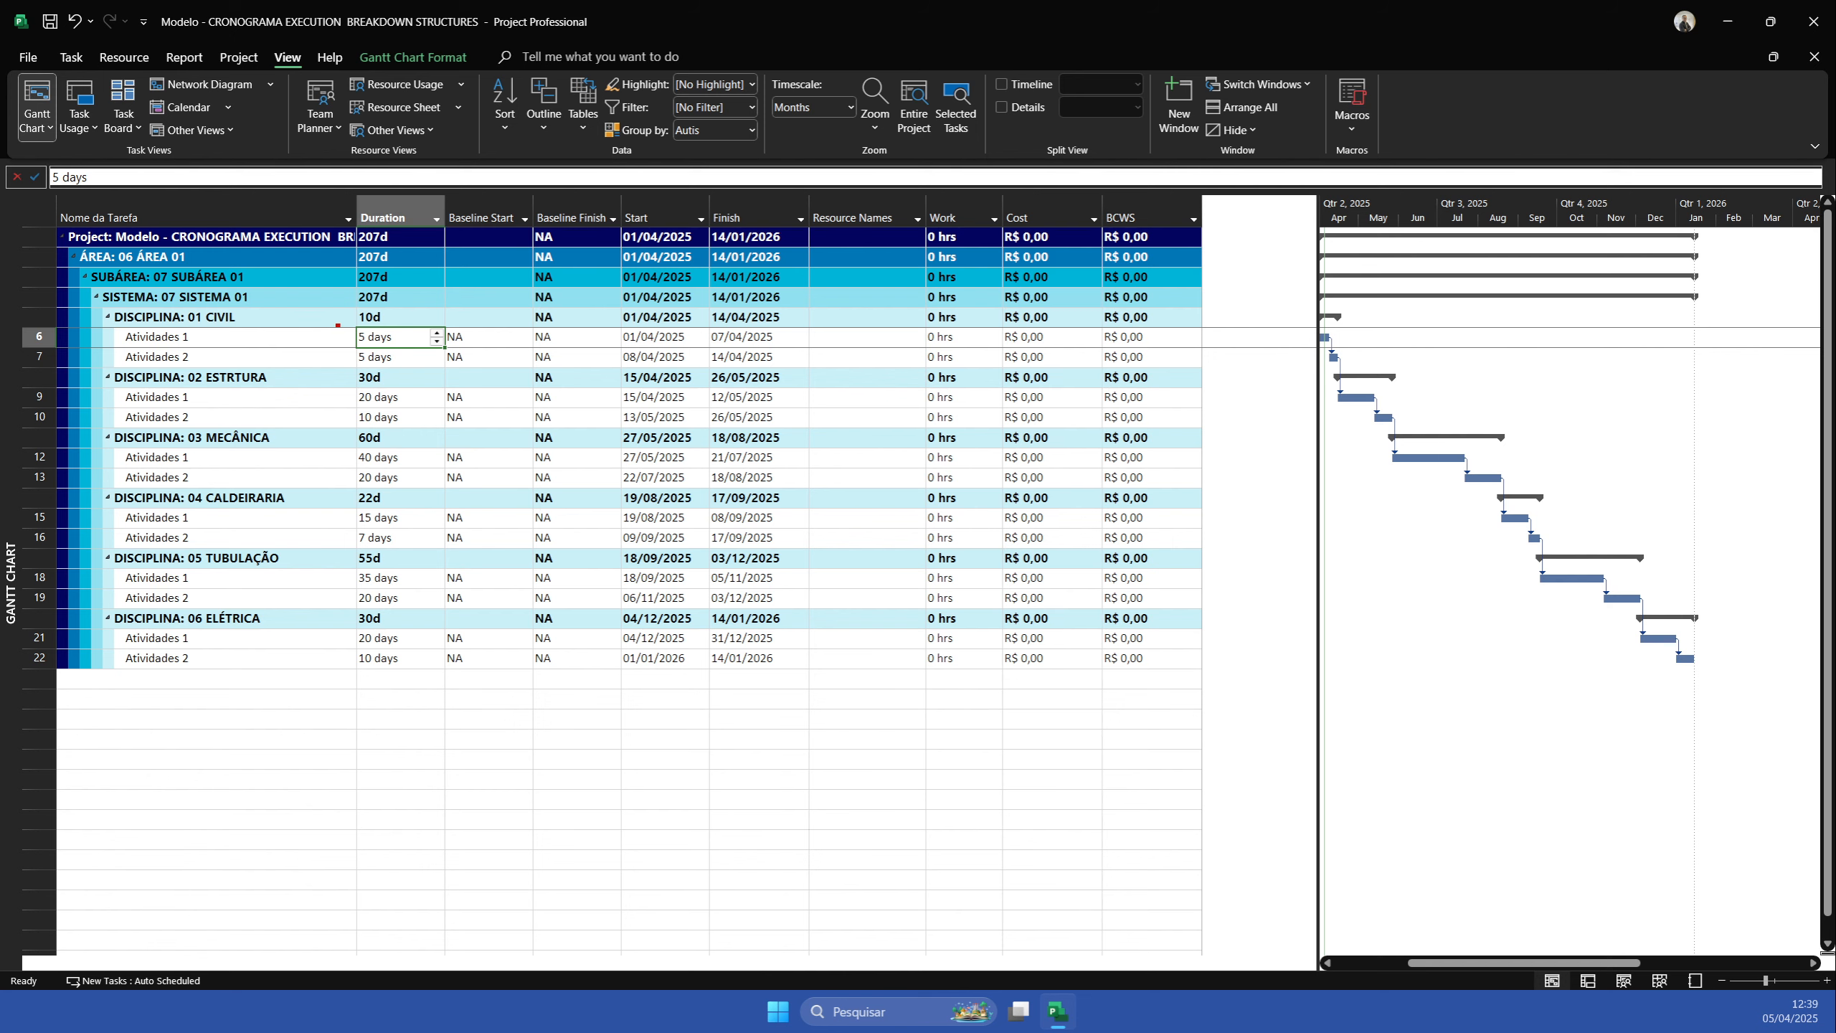
{"action": "left_click_drag", "start_coordinate": [338, 325], "coordinate": [446, 369]}
{"action": "mouse_move", "coordinate": [822, 352]}
{"action": "left_mouse_down"}
{"action": "mouse_move", "coordinate": [548, 332]}
{"action": "mouse_move", "coordinate": [473, 348]}
{"action": "left_mouse_up"}
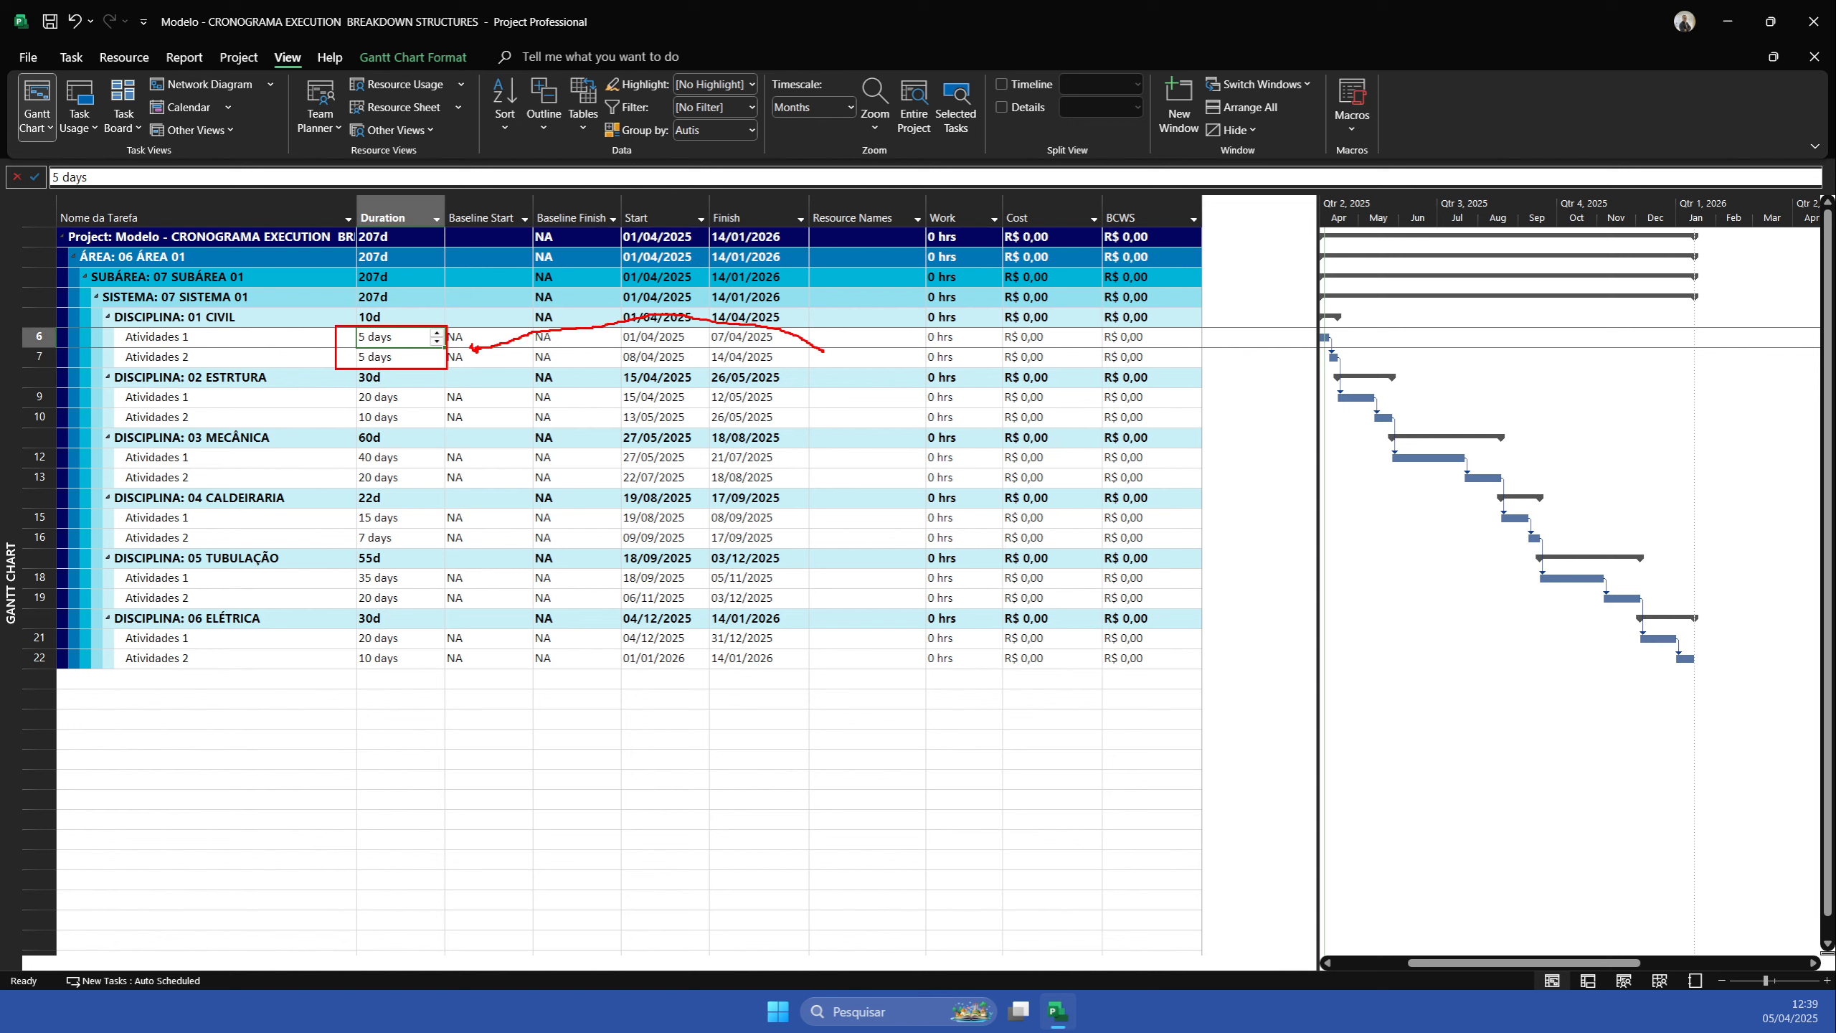
{"action": "key", "text": "Escape"}
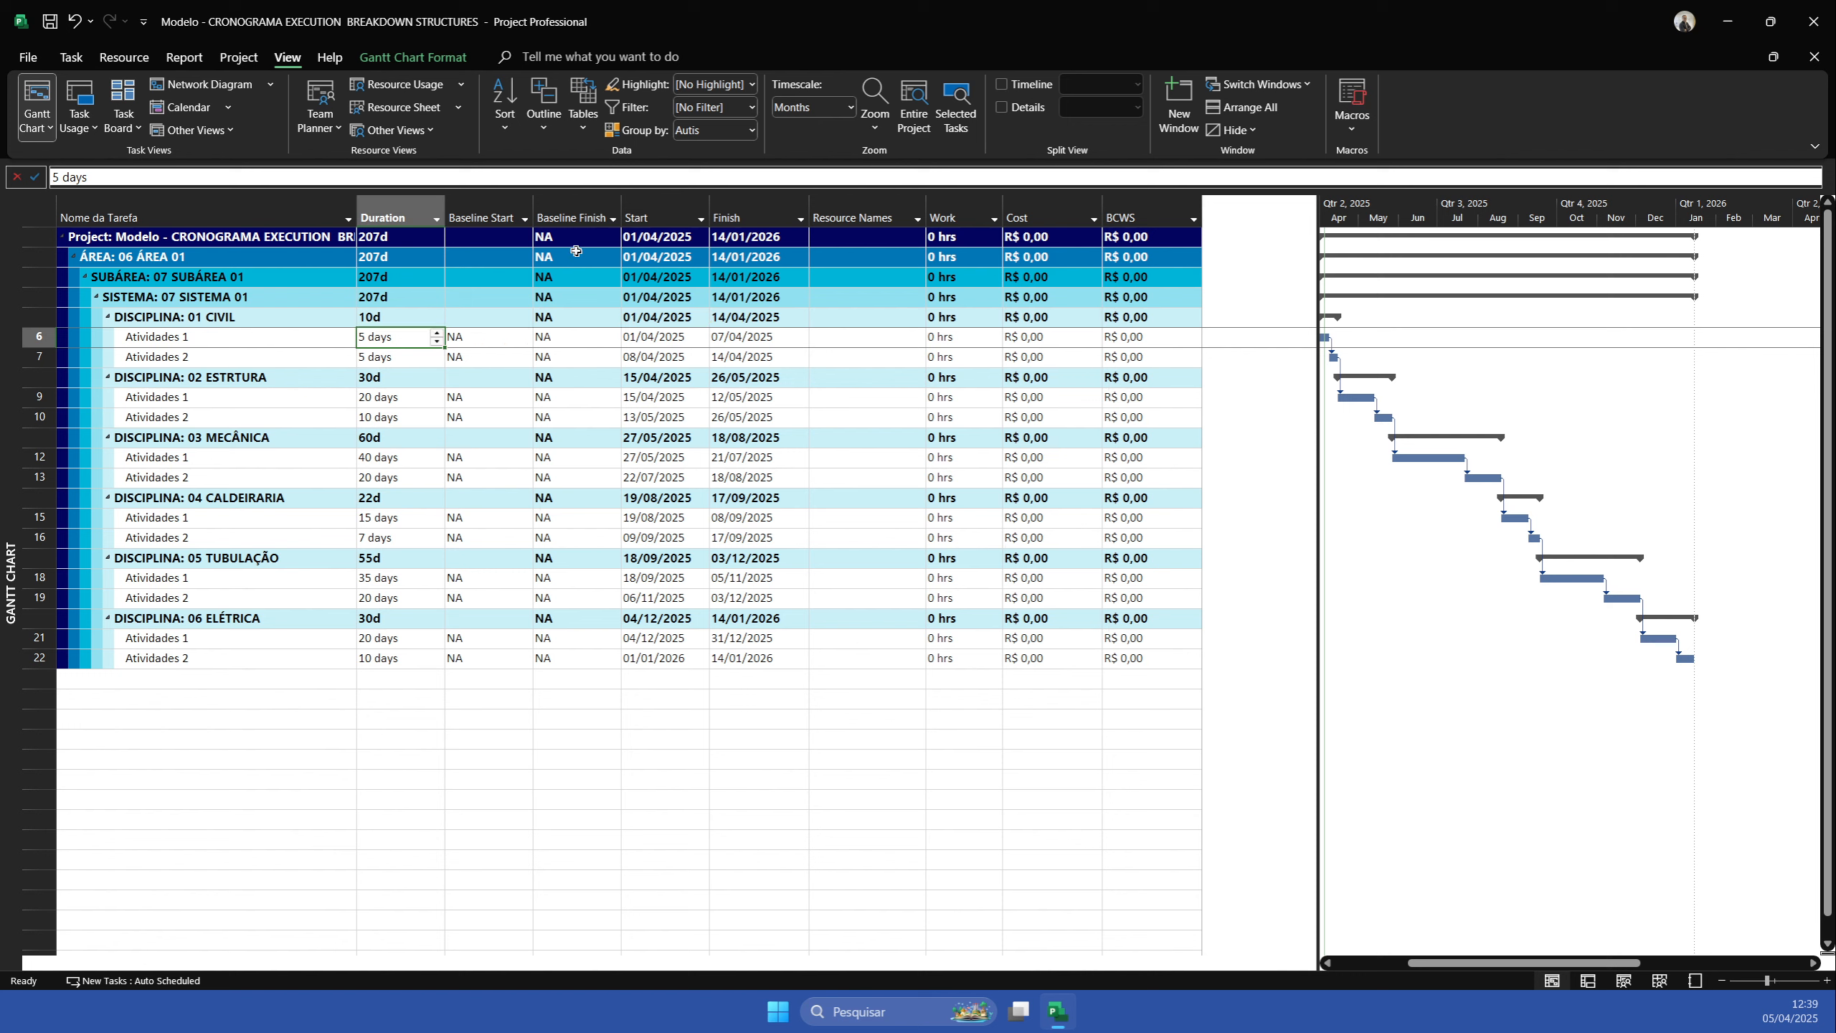
Insert the task Type column between the Baseline Start and Baseline Finish columns
{"action": "right_click", "coordinate": [562, 220]}
{"action": "left_click", "coordinate": [624, 367]}
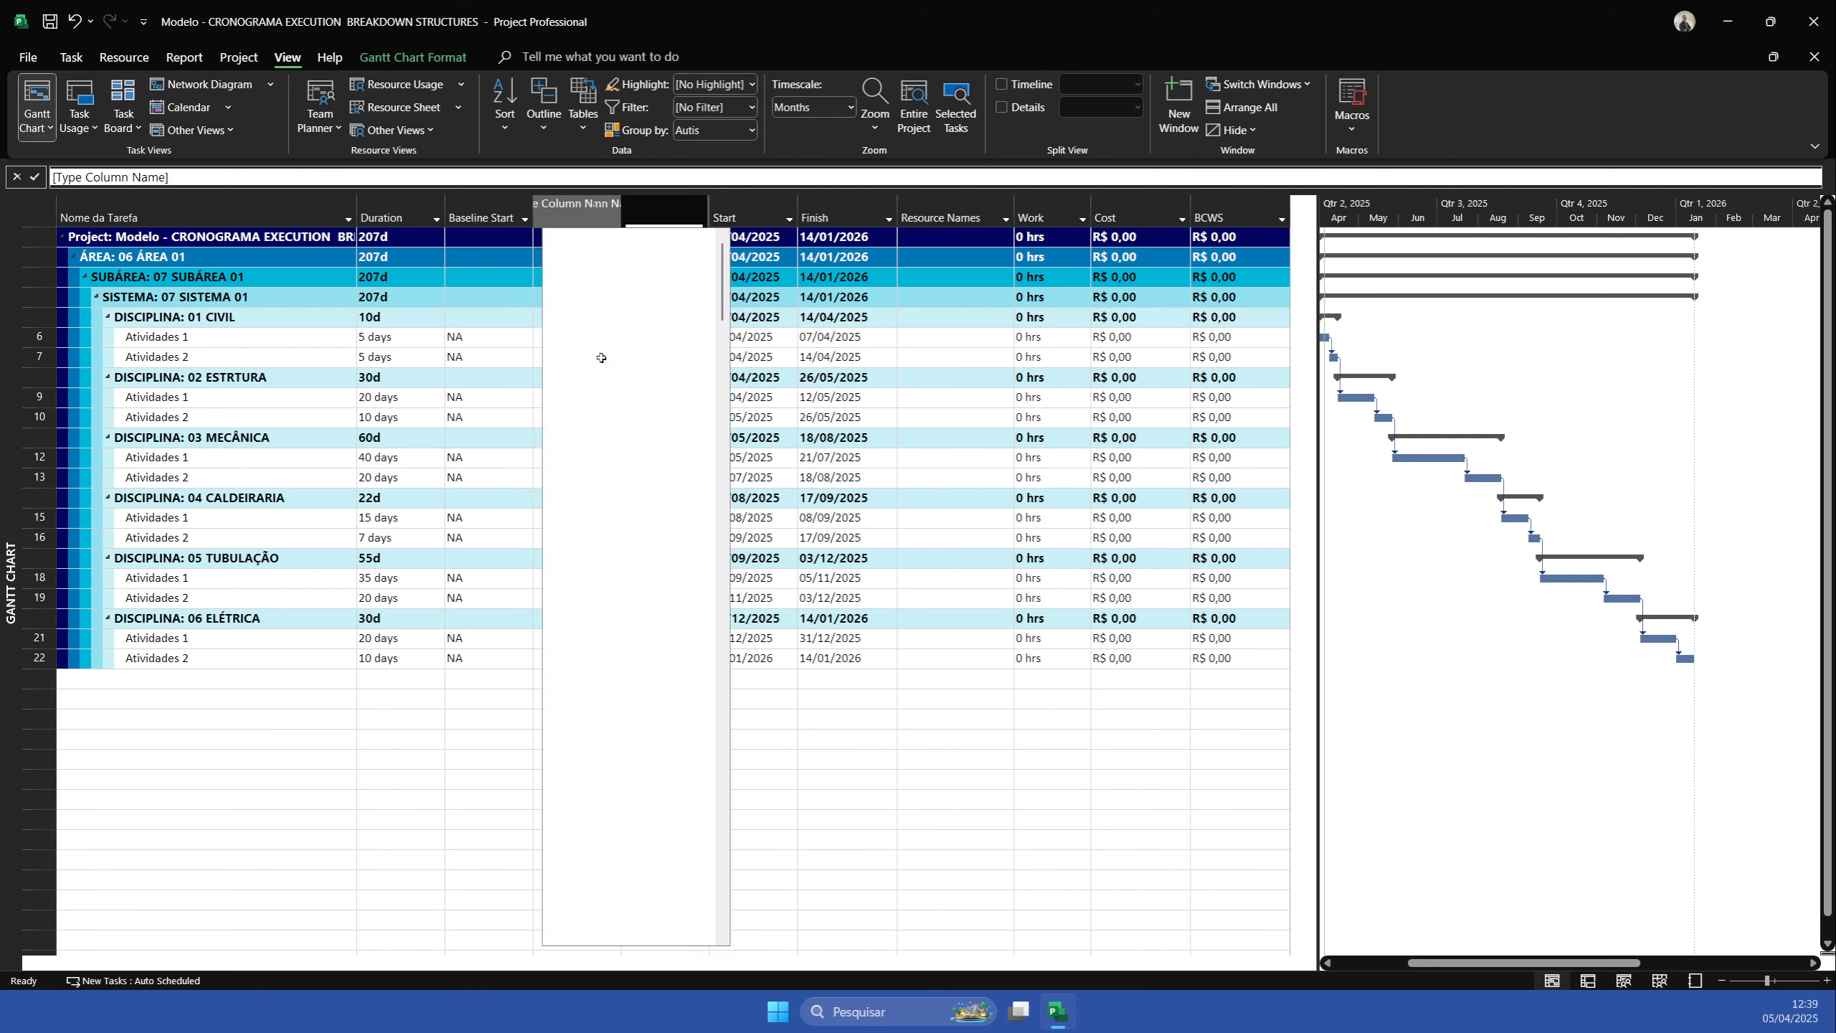
{"action": "type", "text": "tasktype"}
{"action": "key", "text": "Return"}
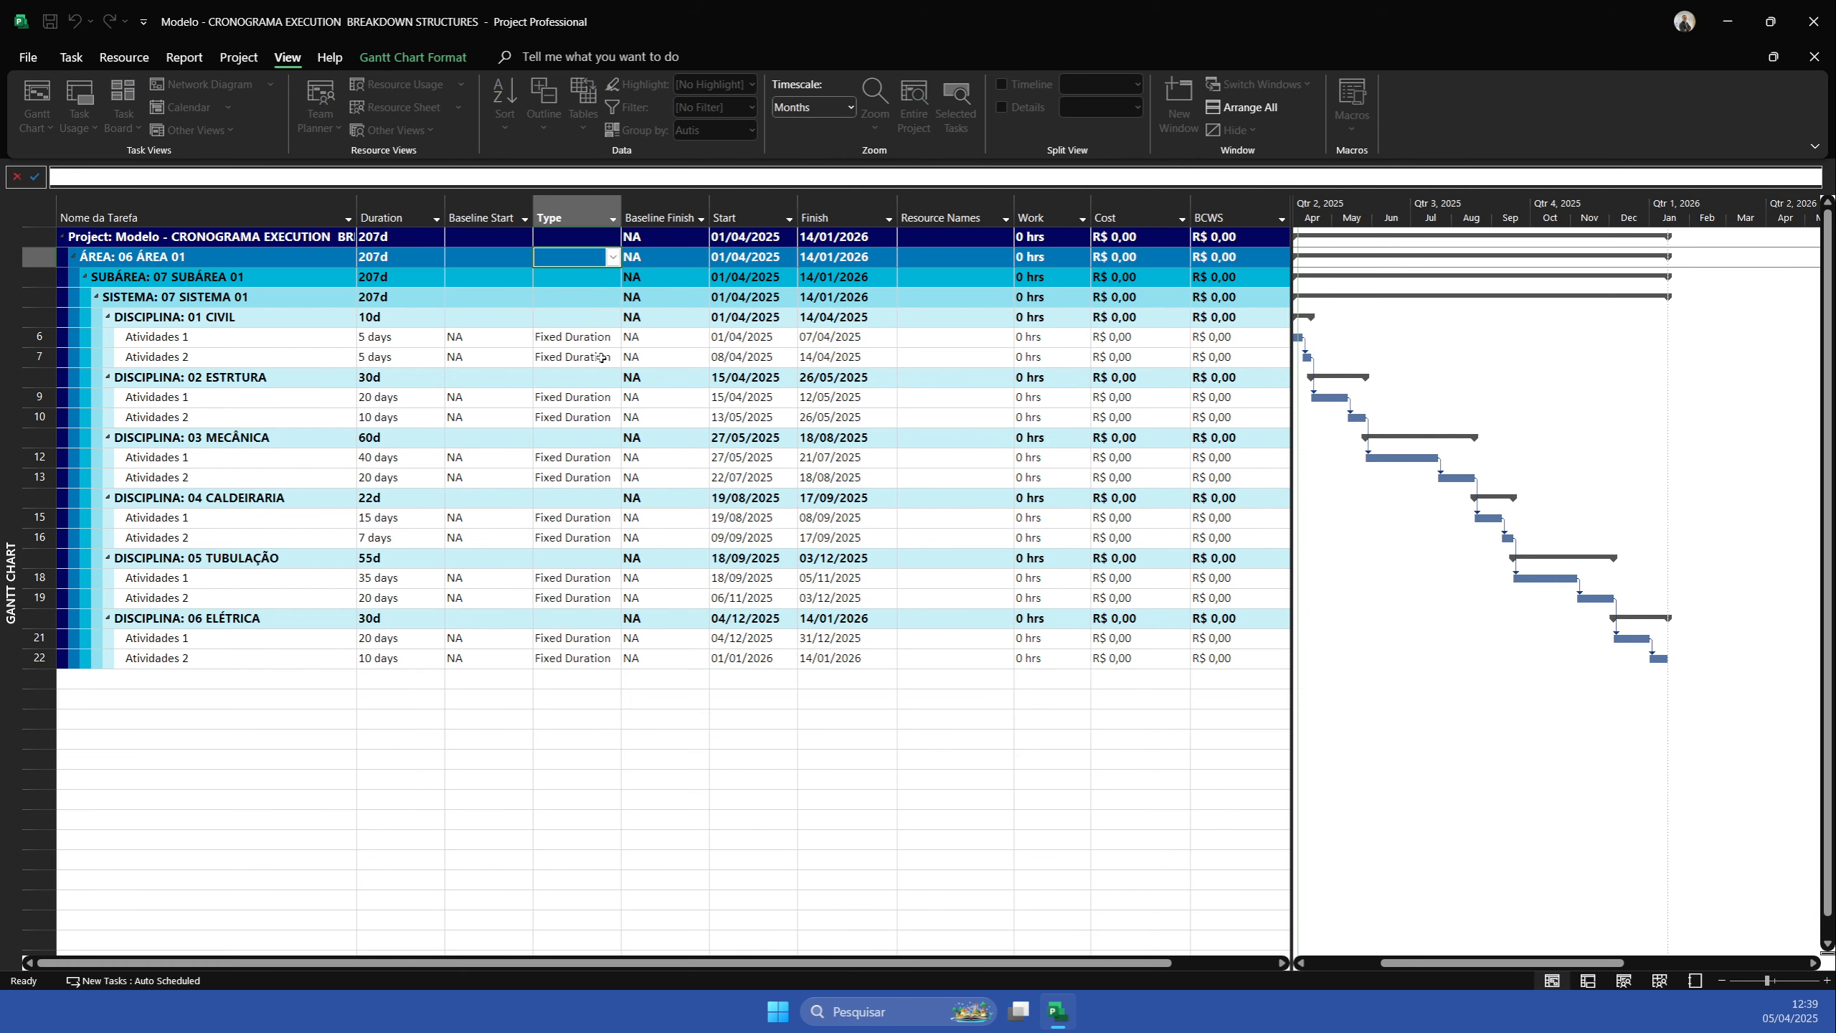
{"action": "left_click_drag", "start_coordinate": [397, 337], "coordinate": [399, 659]}
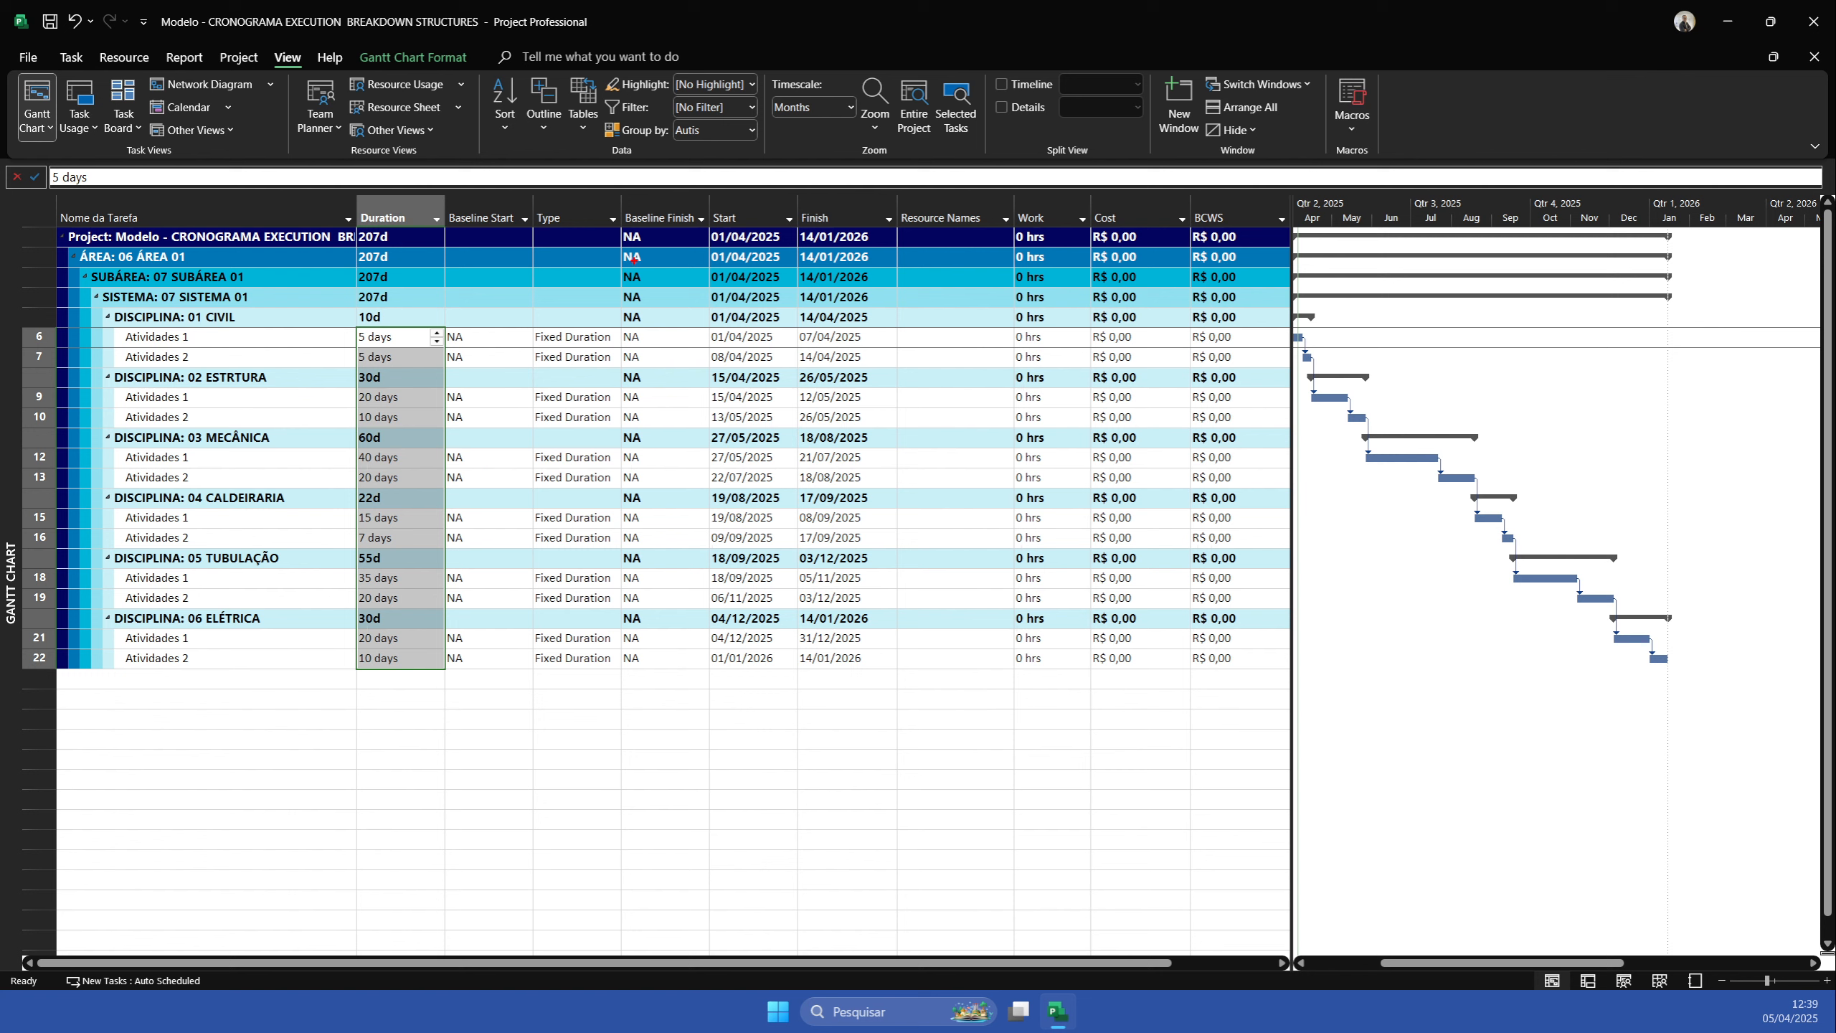
{"action": "mouse_move", "coordinate": [709, 198]}
{"action": "left_mouse_down"}
{"action": "mouse_move", "coordinate": [875, 672]}
{"action": "mouse_move", "coordinate": [937, 714]}
{"action": "left_mouse_up"}
Assign the CIVIL resource to Atividades 1 under DISCIPLINA: 01 CIVIL
{"action": "left_click", "coordinate": [952, 337]}
{"action": "left_click", "coordinate": [1006, 337]}
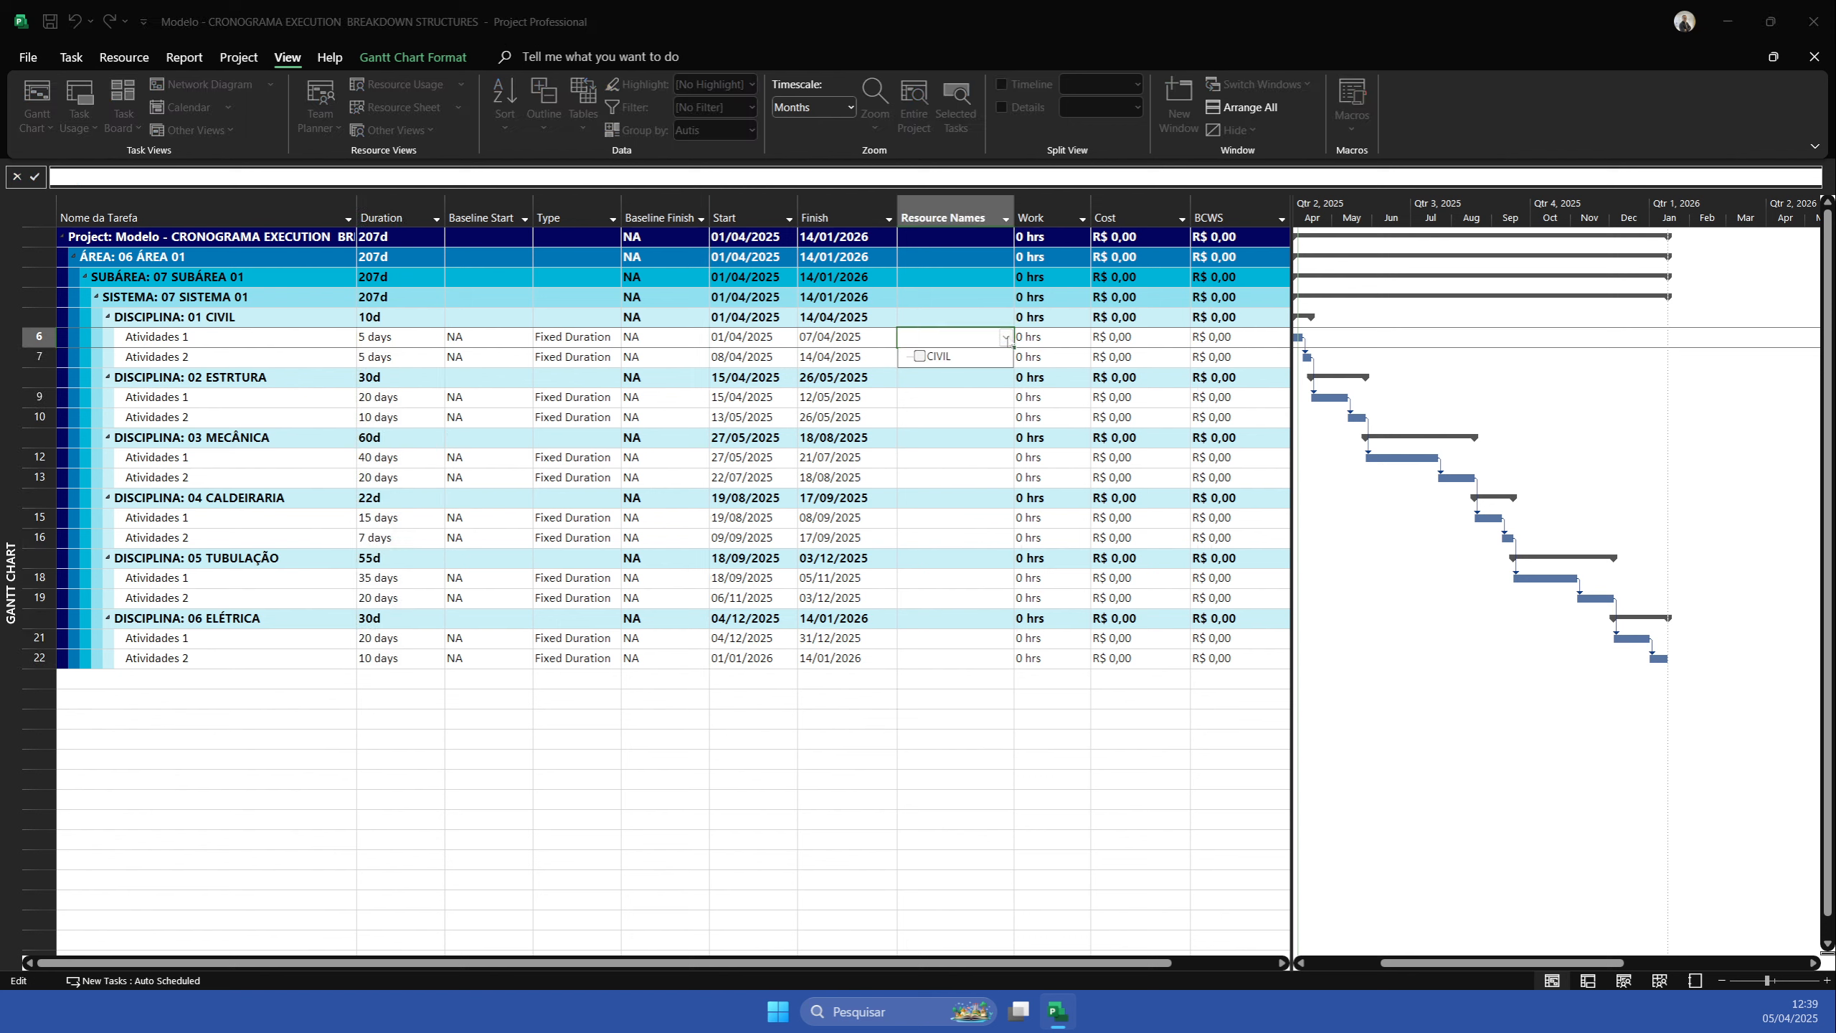
{"action": "left_click", "coordinate": [939, 356]}
{"action": "left_click", "coordinate": [920, 356]}
{"action": "key", "text": "Return"}
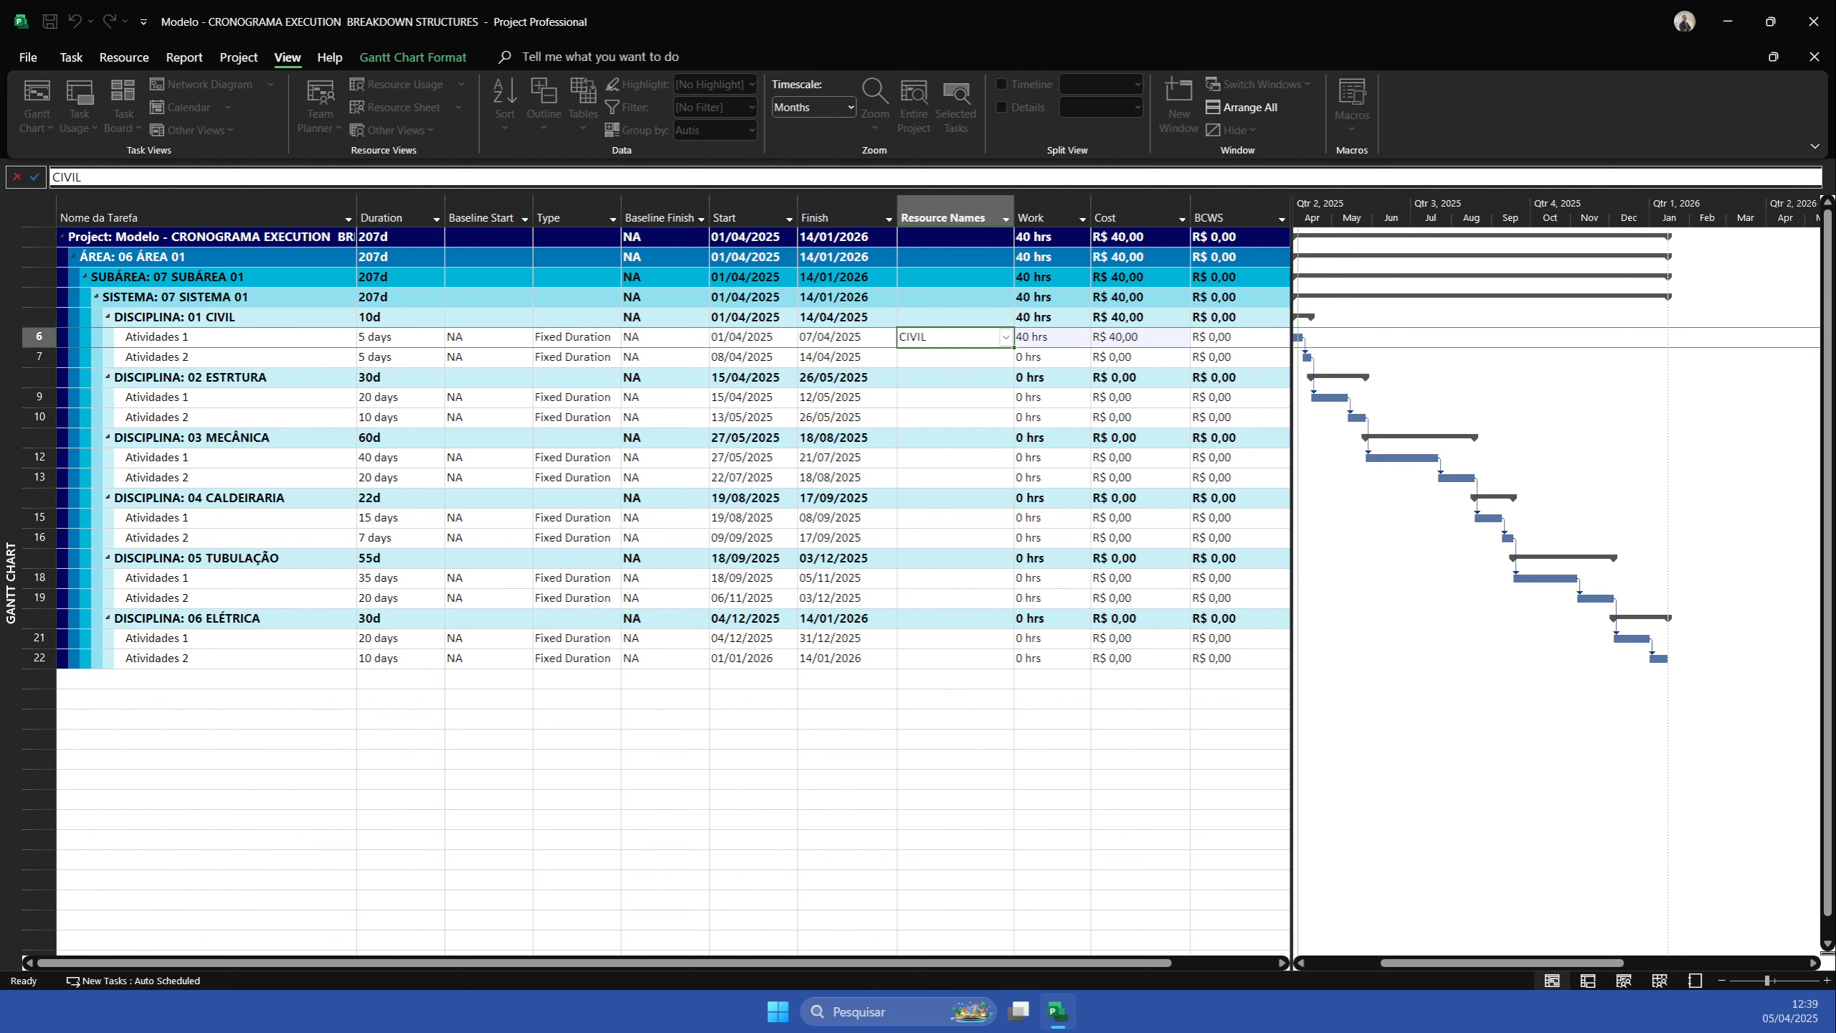
Widen the Resource Names column and set the first CIVIL task's assignment to CIVIL[4]
{"action": "left_click_drag", "start_coordinate": [1021, 208], "coordinate": [1038, 209]}
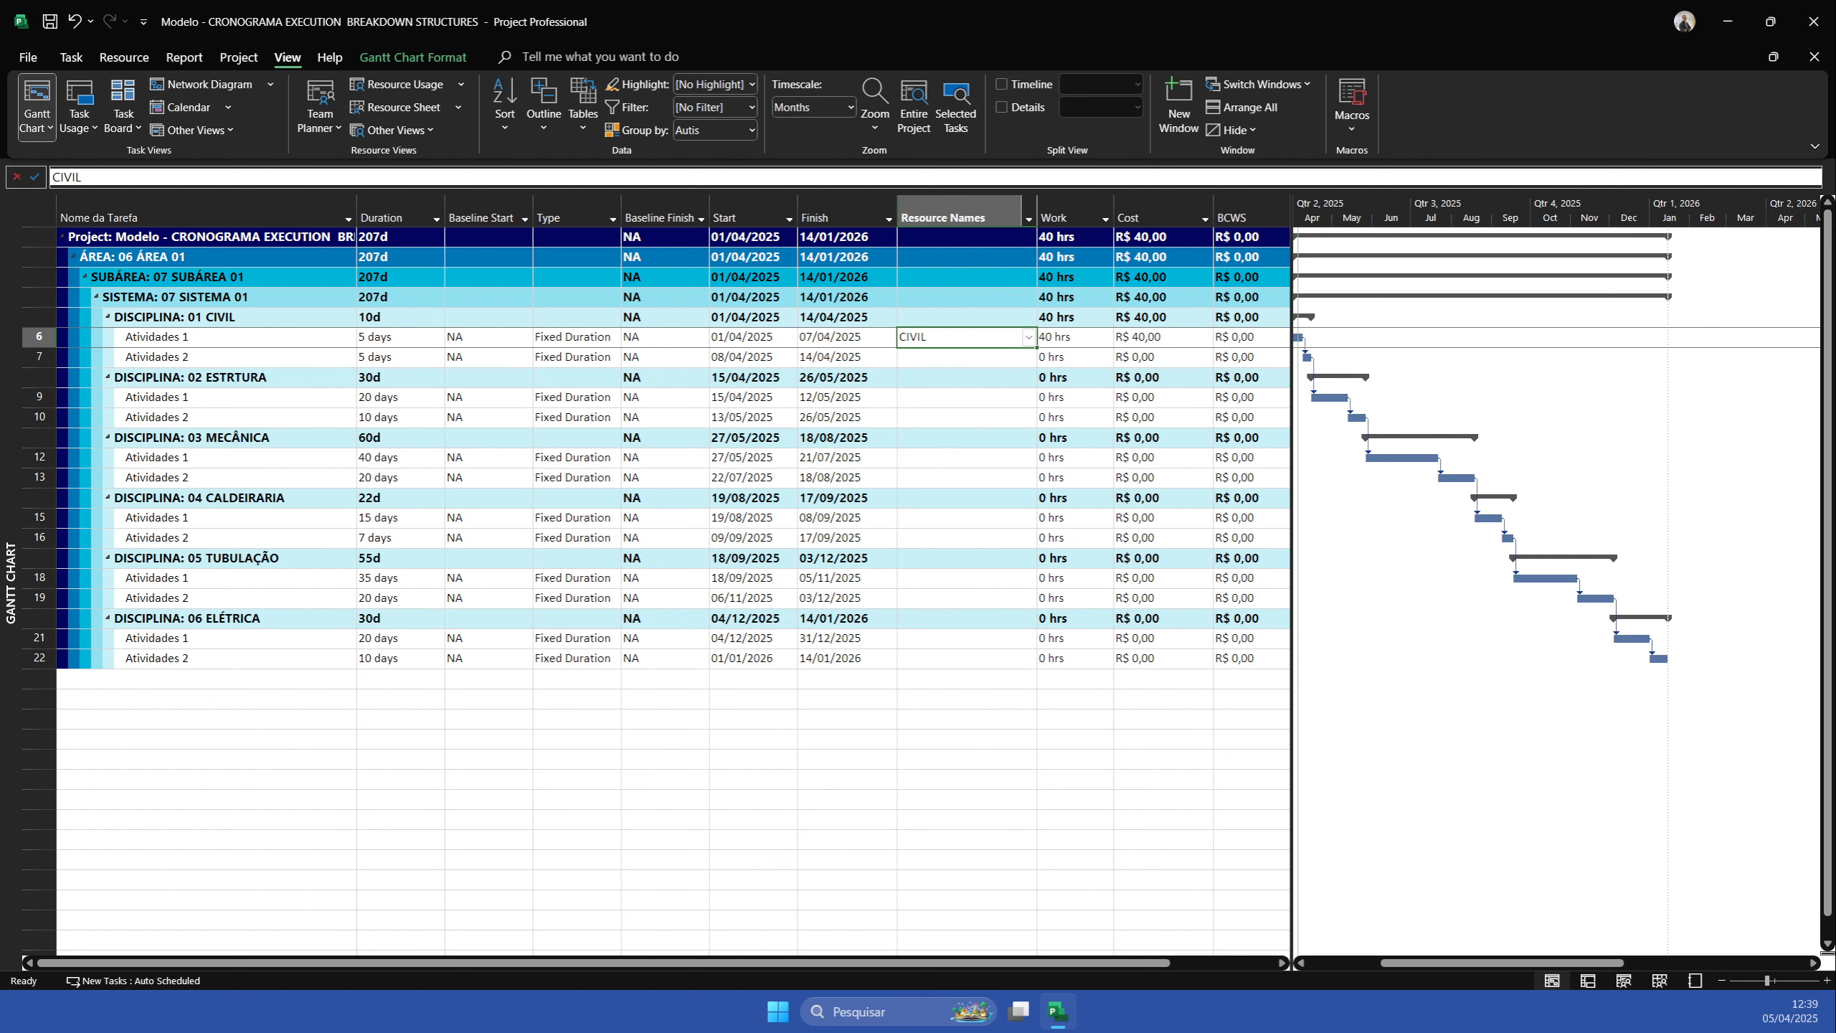
{"action": "key", "text": "F2"}
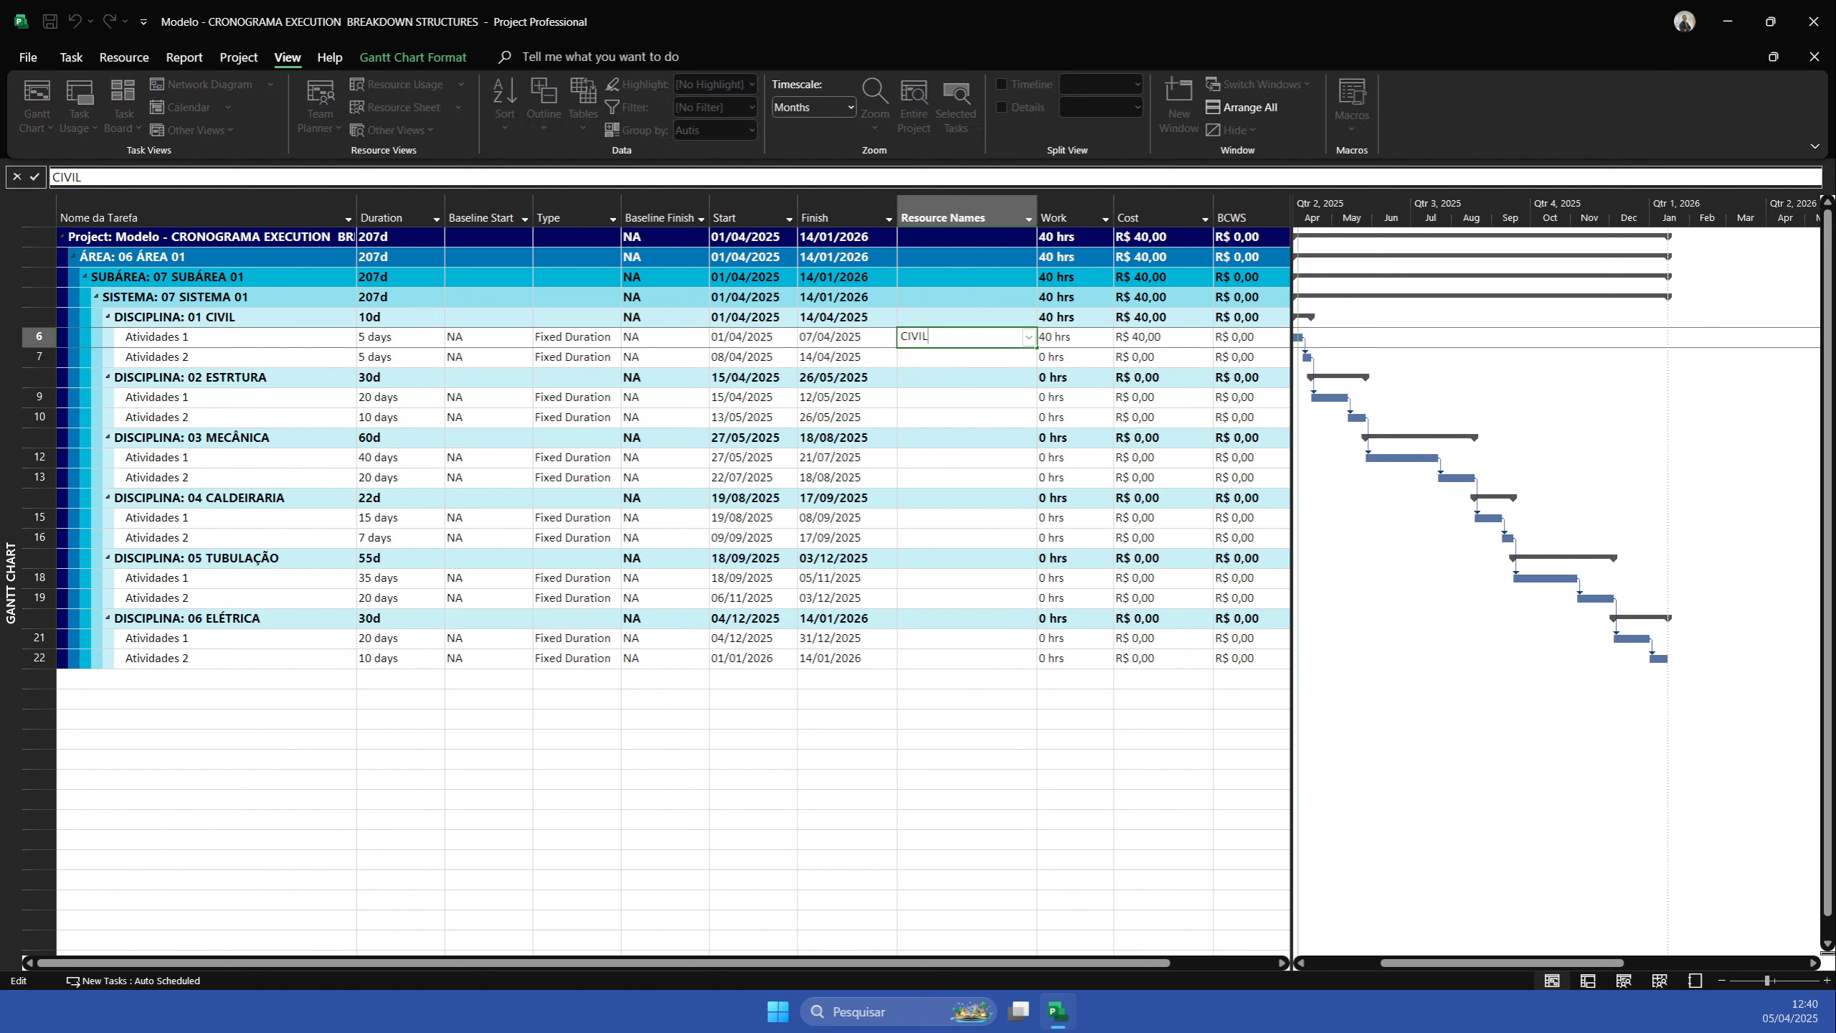
{"action": "type", "text": "["}
{"action": "key", "text": "BackSpace"}
{"action": "type", "text": "[4]"}
{"action": "key", "text": "Return"}
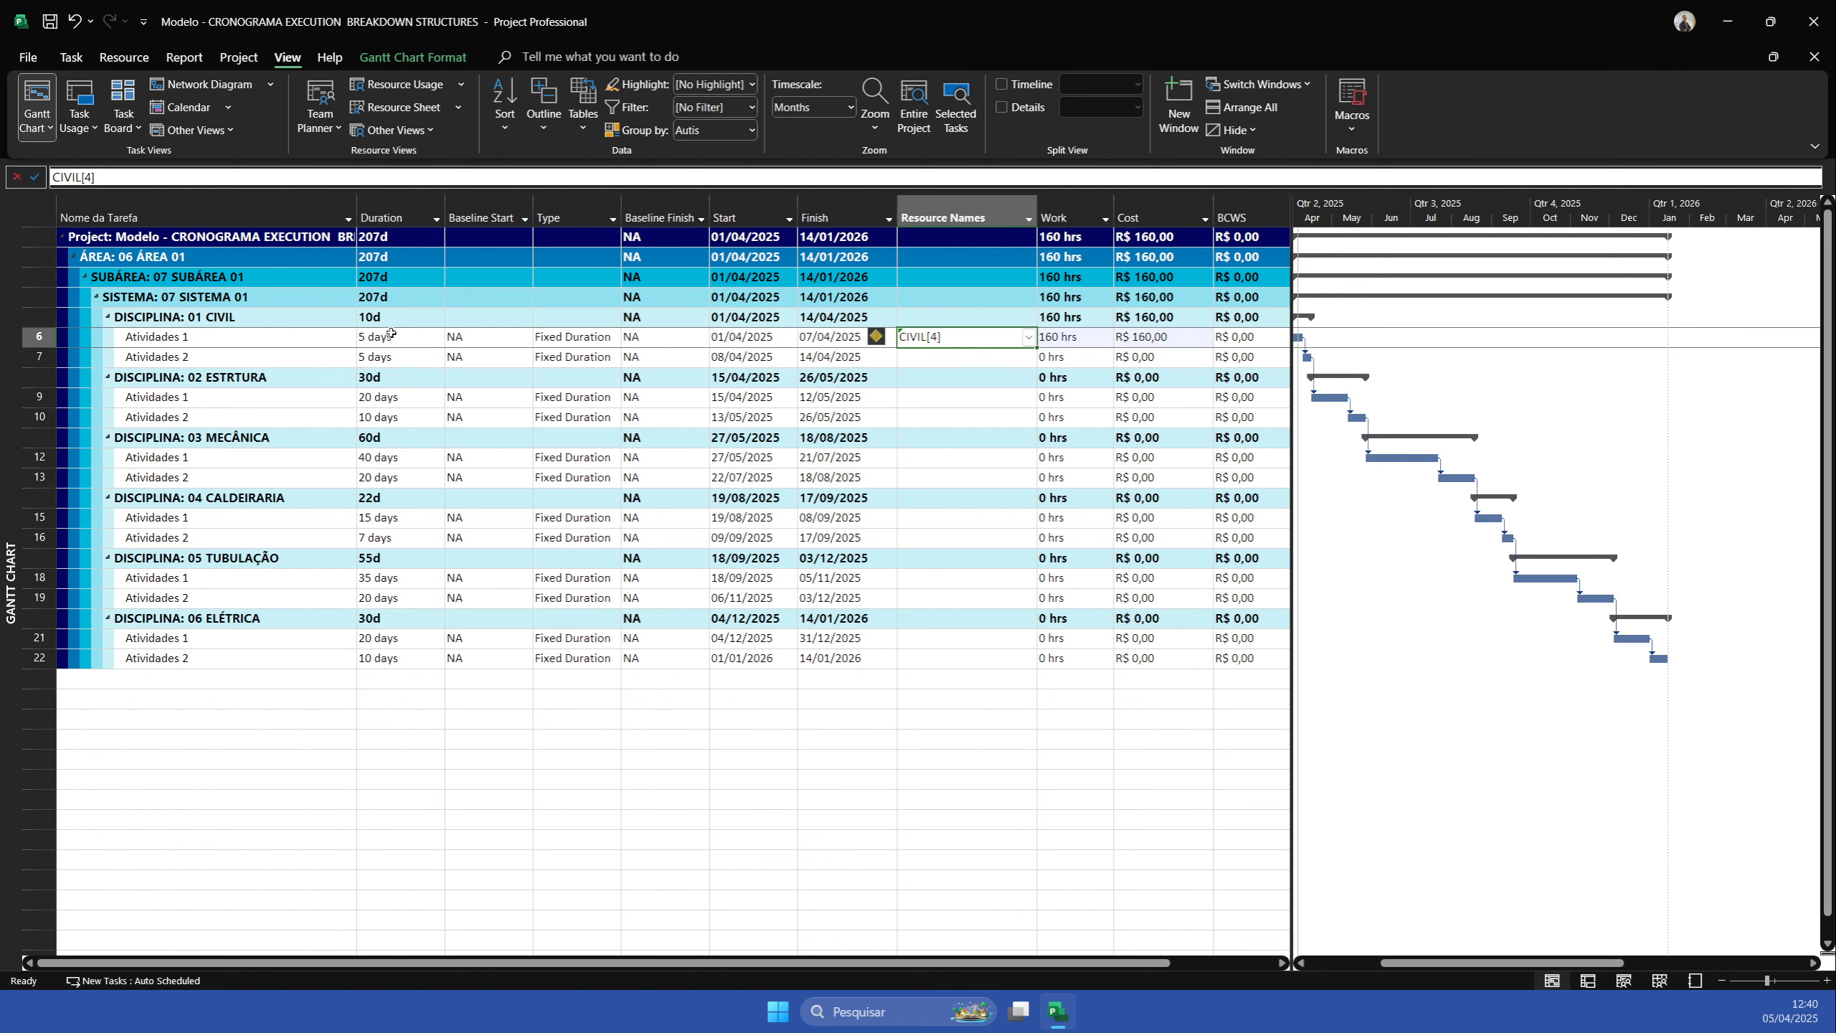
Try the assignment-change option that keeps the work amount and shortens the duration of the first CIVIL task
{"action": "left_click", "coordinate": [1065, 337]}
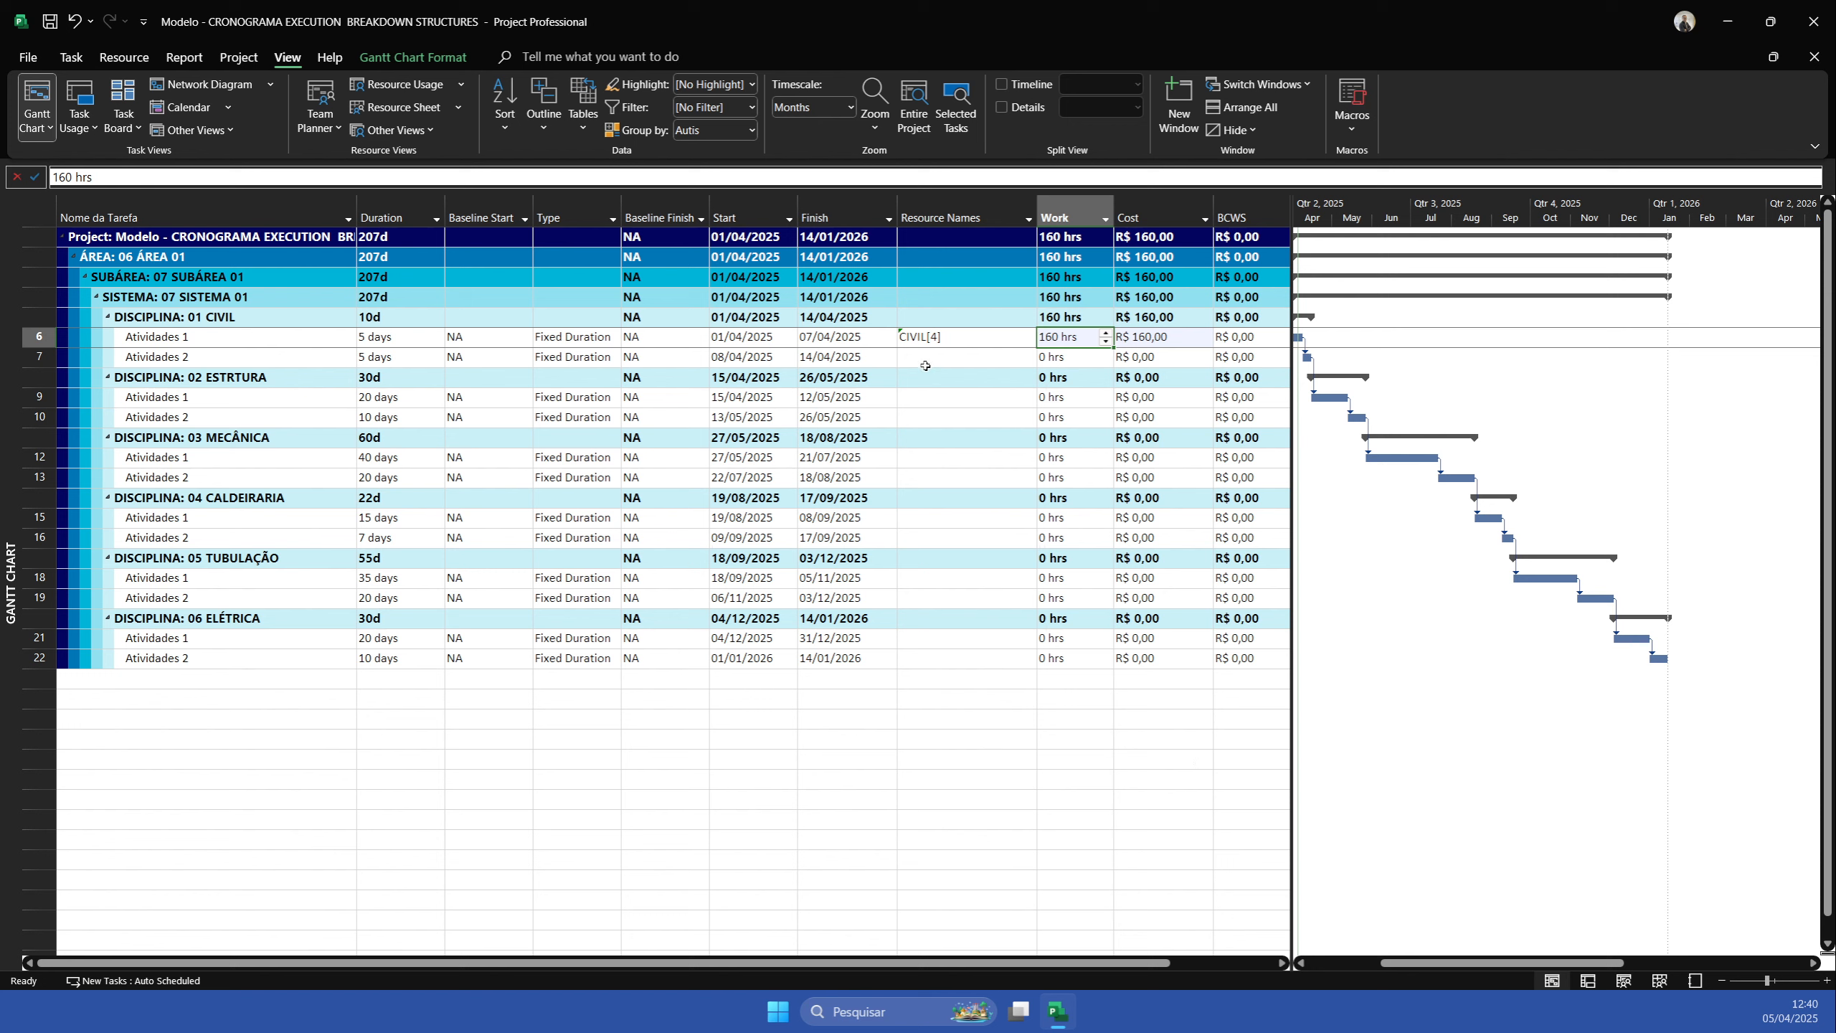
{"action": "left_click", "coordinate": [878, 337]}
{"action": "left_click", "coordinate": [680, 384]}
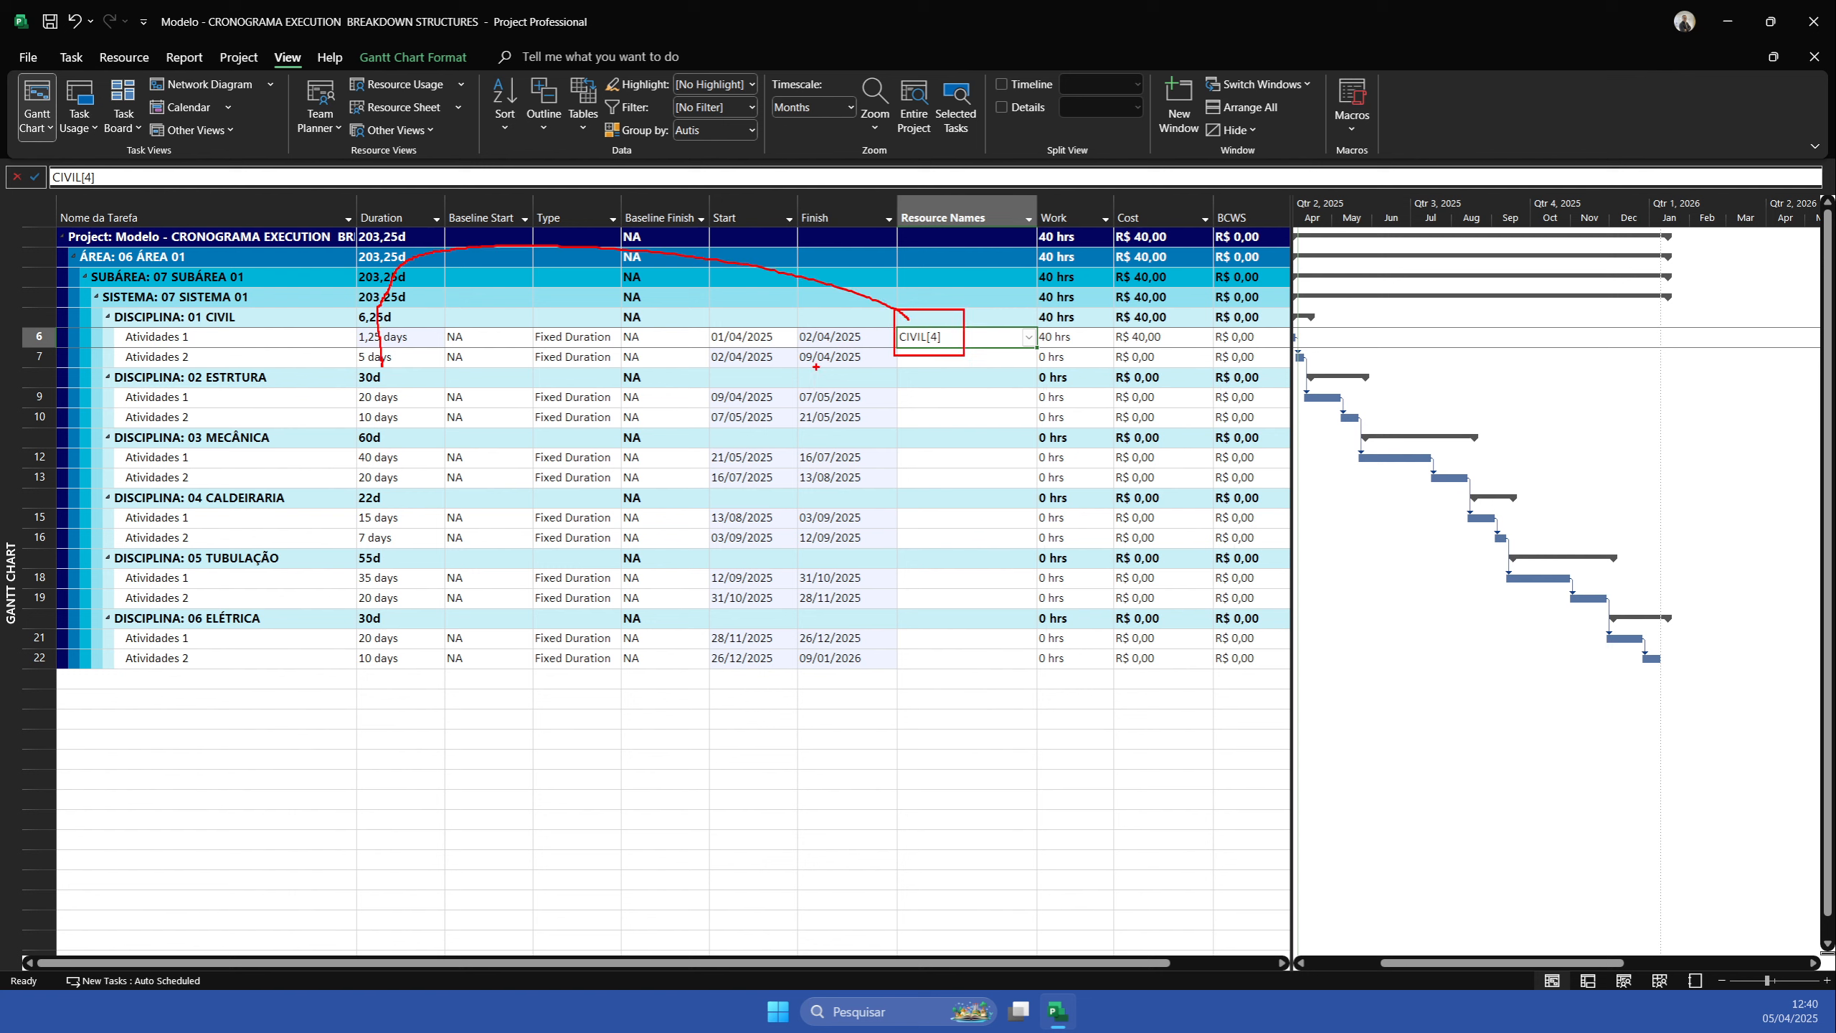
Set the duration of Atividades 1 under DISCIPLINA: 01 CIVIL to 5 days
{"action": "left_click", "coordinate": [402, 337]}
{"action": "type", "text": "5"}
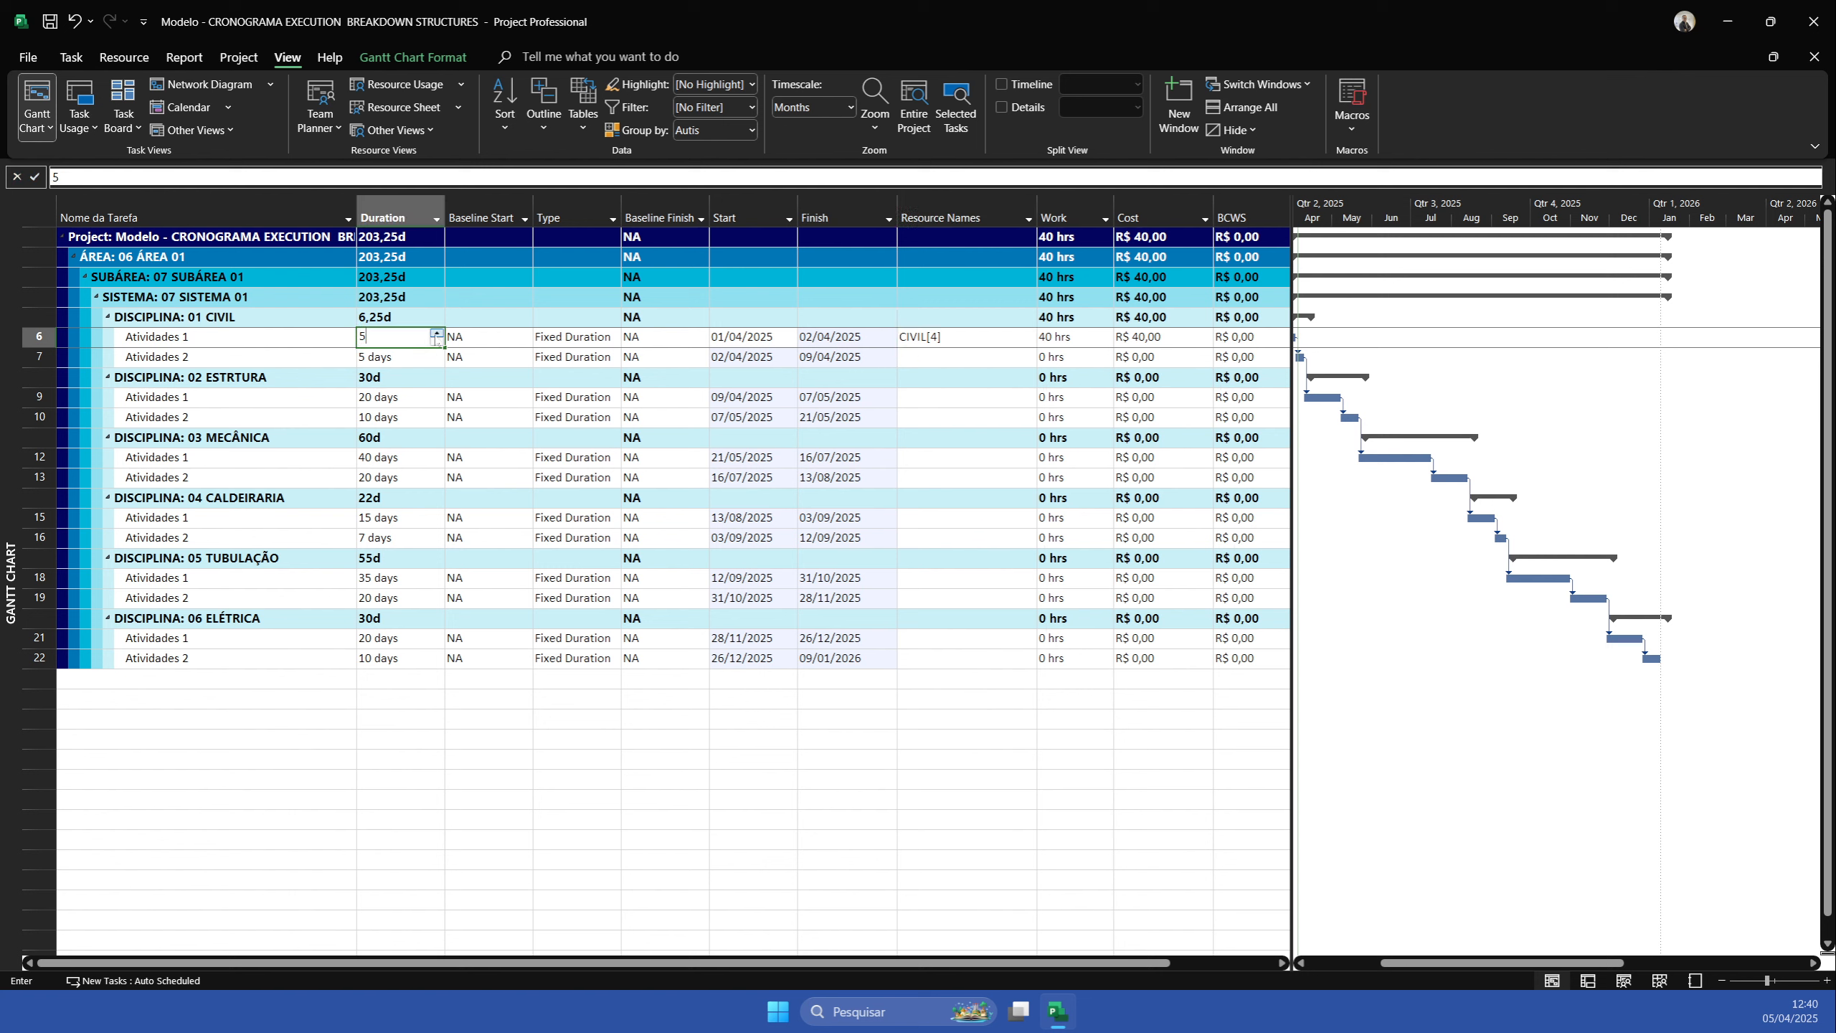
{"action": "key", "text": "Return"}
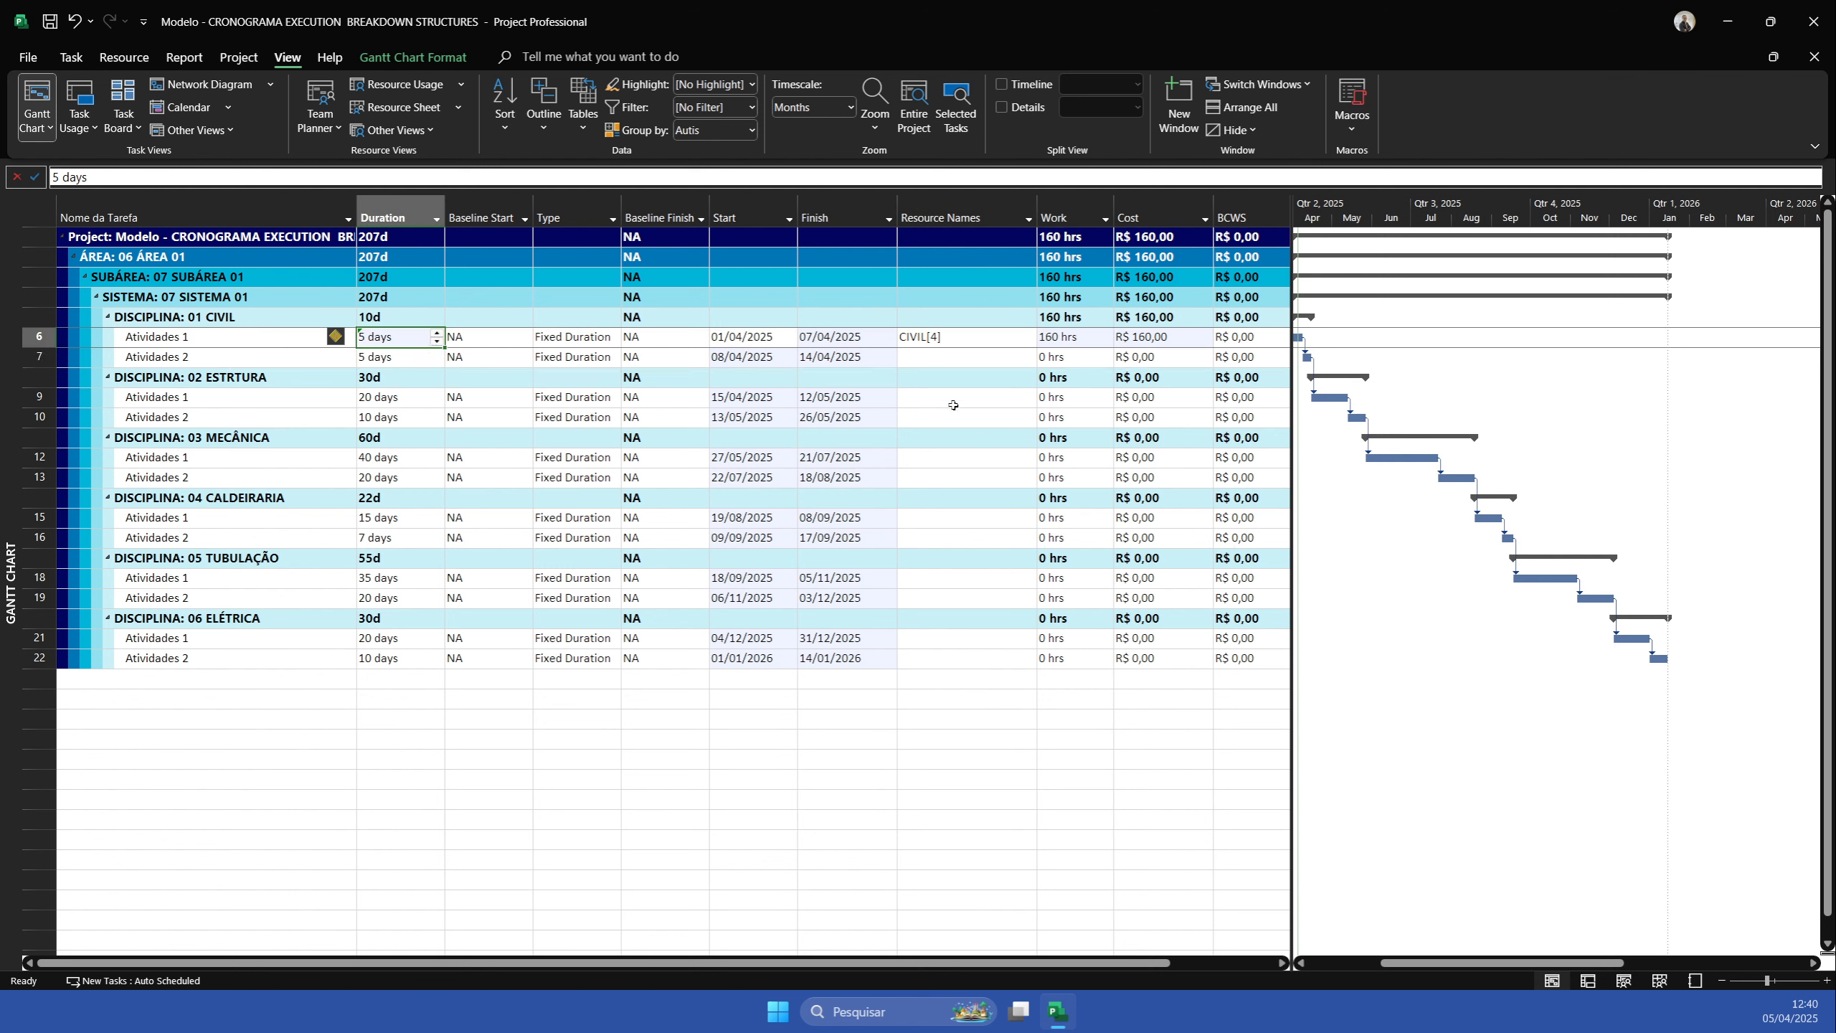
{"action": "left_click", "coordinate": [1057, 336]}
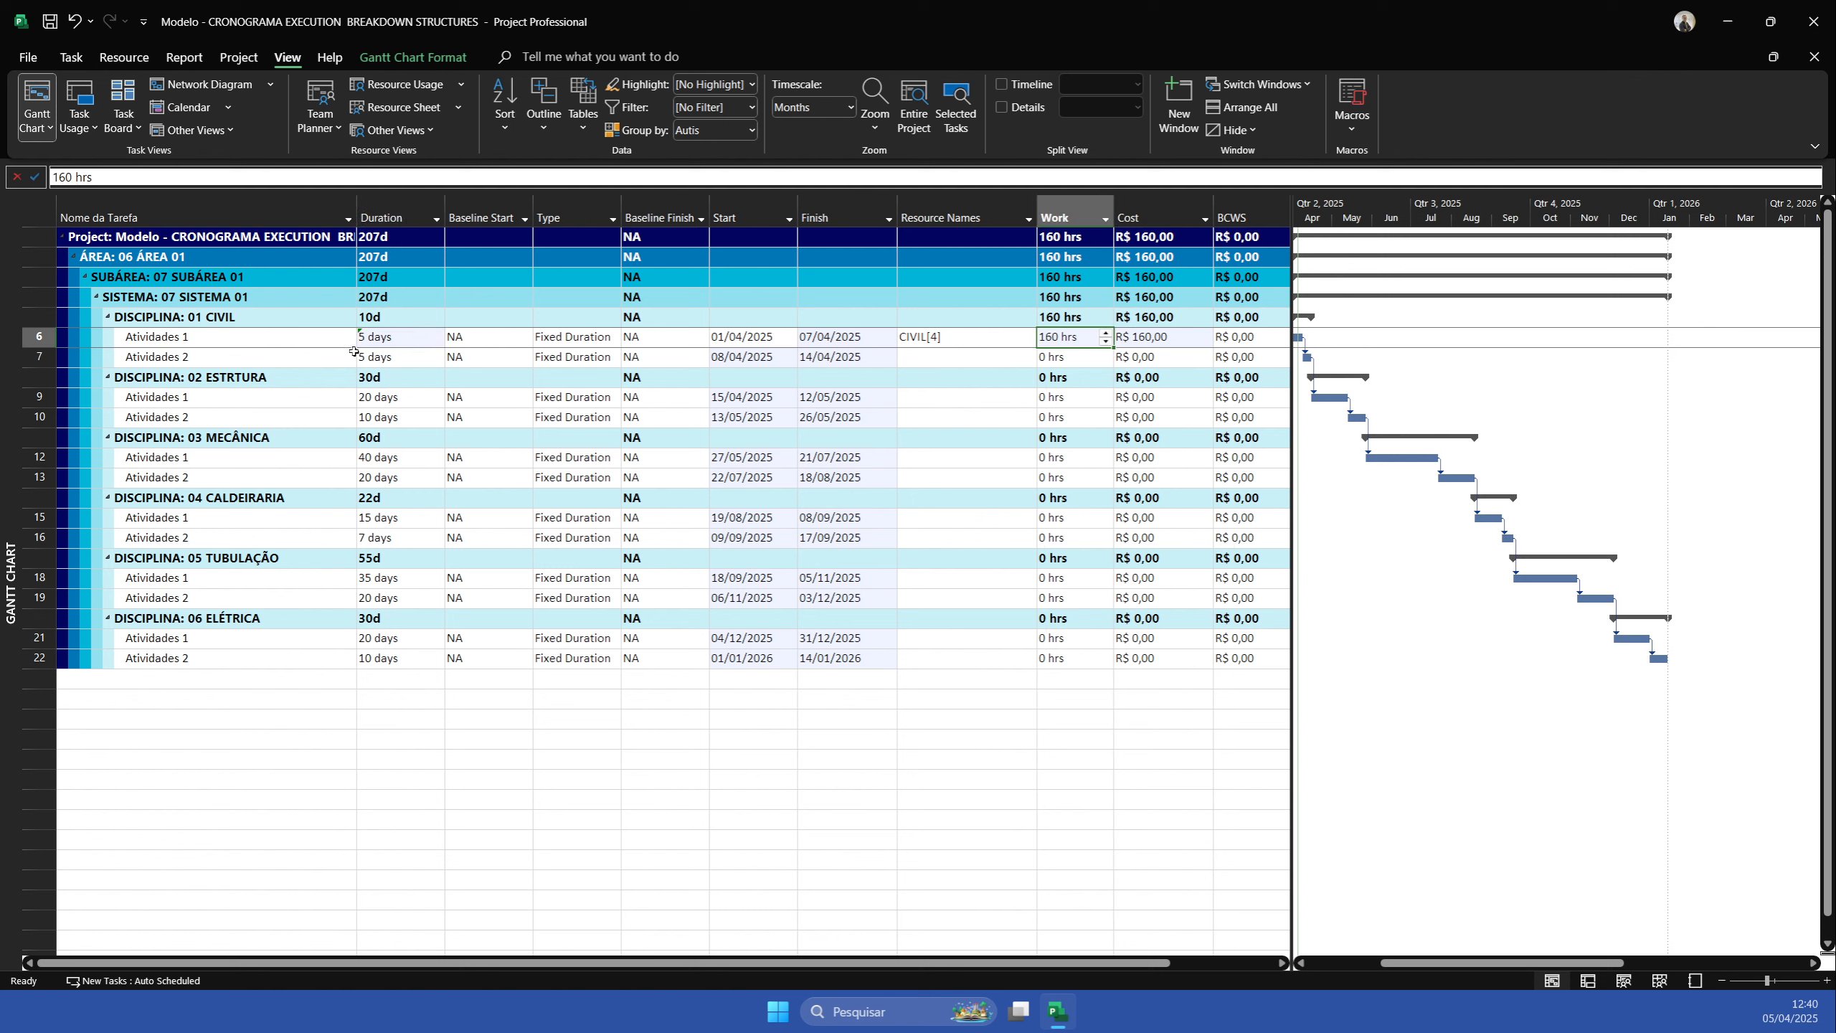
{"action": "left_click", "coordinate": [894, 303]}
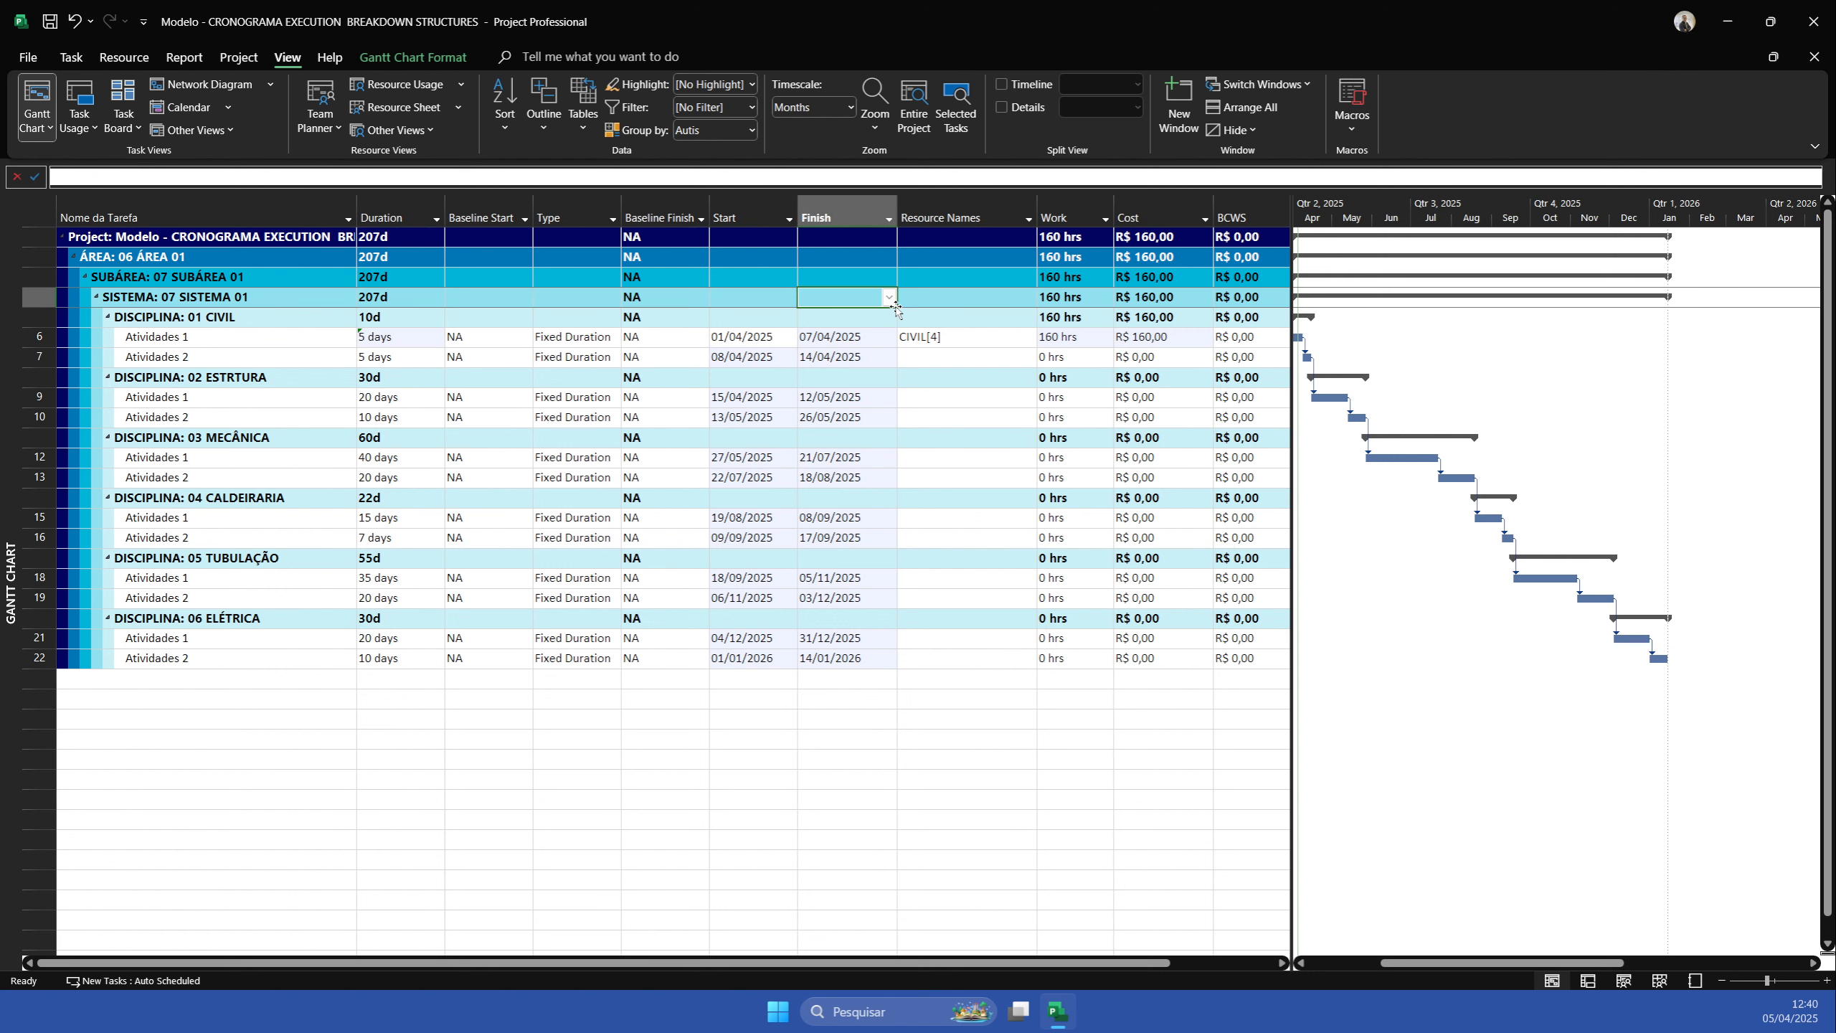
{"action": "mouse_move", "coordinate": [902, 290]}
{"action": "left_mouse_down"}
{"action": "mouse_move", "coordinate": [1089, 366]}
{"action": "mouse_move", "coordinate": [1095, 352]}
{"action": "left_mouse_up"}
{"action": "mouse_move", "coordinate": [817, 279]}
{"action": "left_mouse_down"}
{"action": "mouse_move", "coordinate": [910, 335]}
{"action": "mouse_move", "coordinate": [412, 311]}
{"action": "mouse_move", "coordinate": [444, 339]}
{"action": "mouse_move", "coordinate": [625, 227]}
{"action": "mouse_move", "coordinate": [989, 319]}
{"action": "left_mouse_up"}
{"action": "key", "text": "e"}
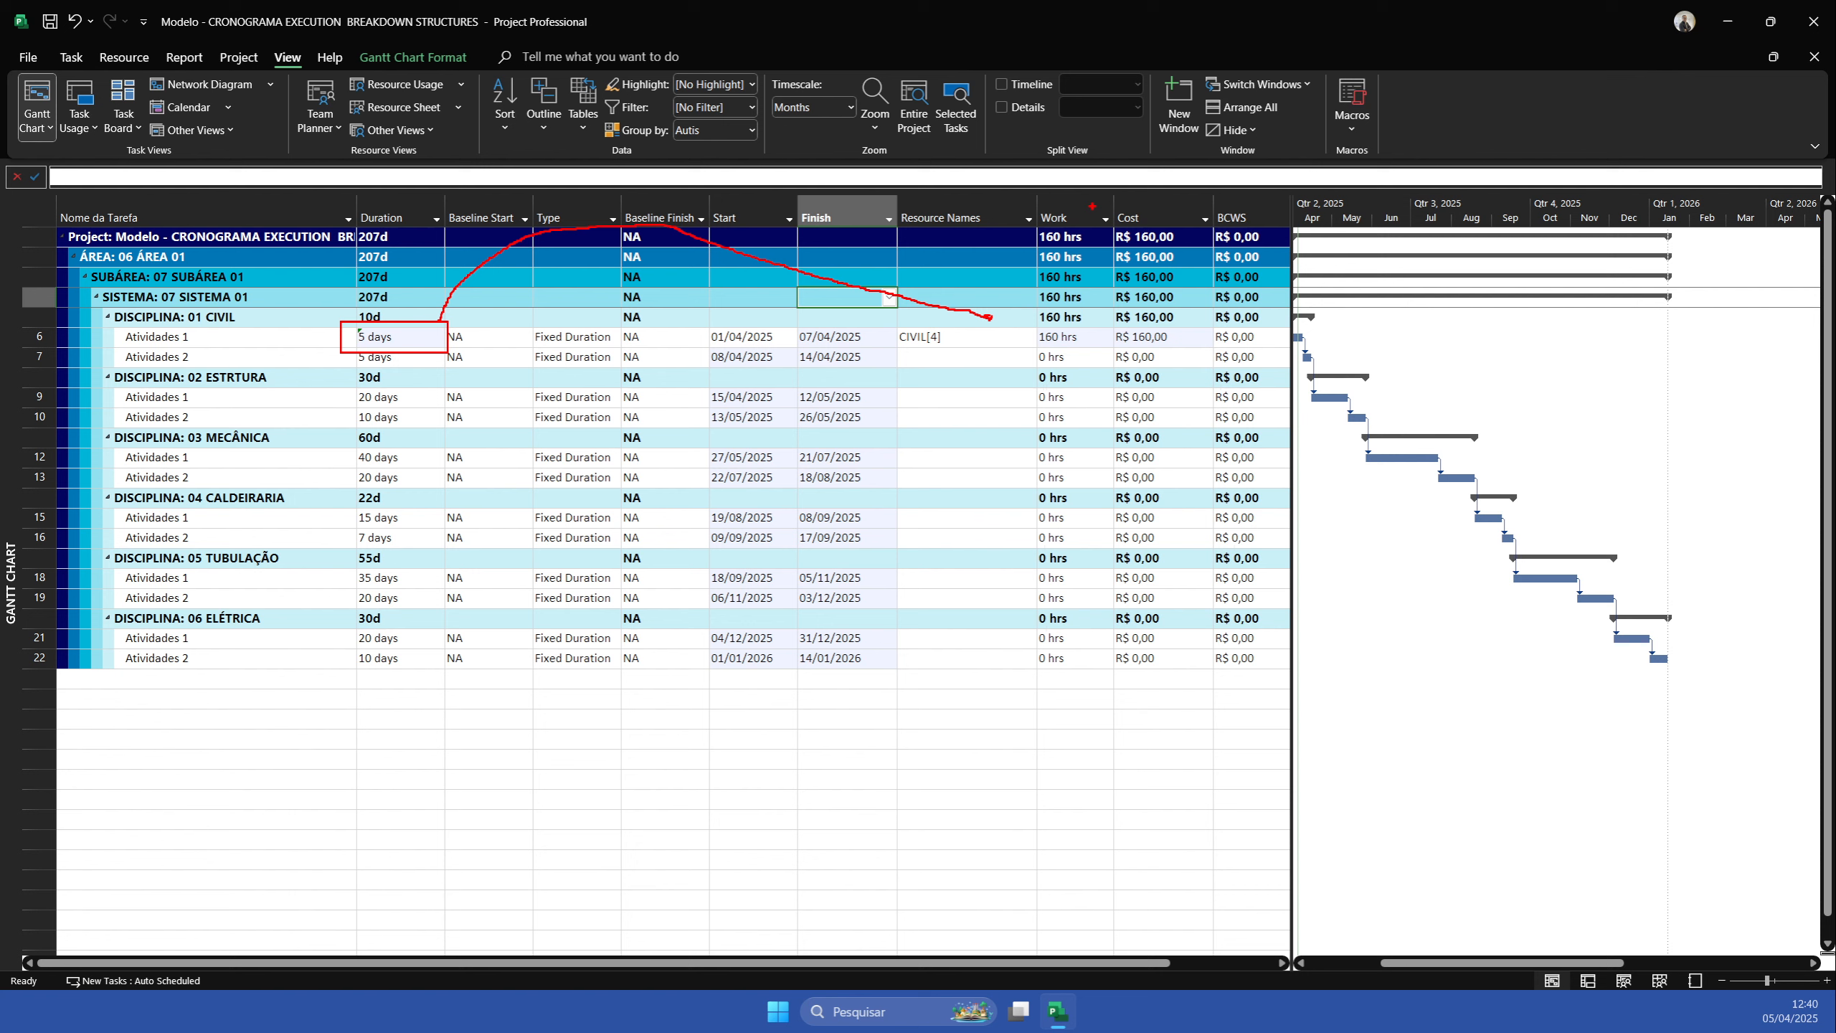
{"action": "key", "text": "Escape"}
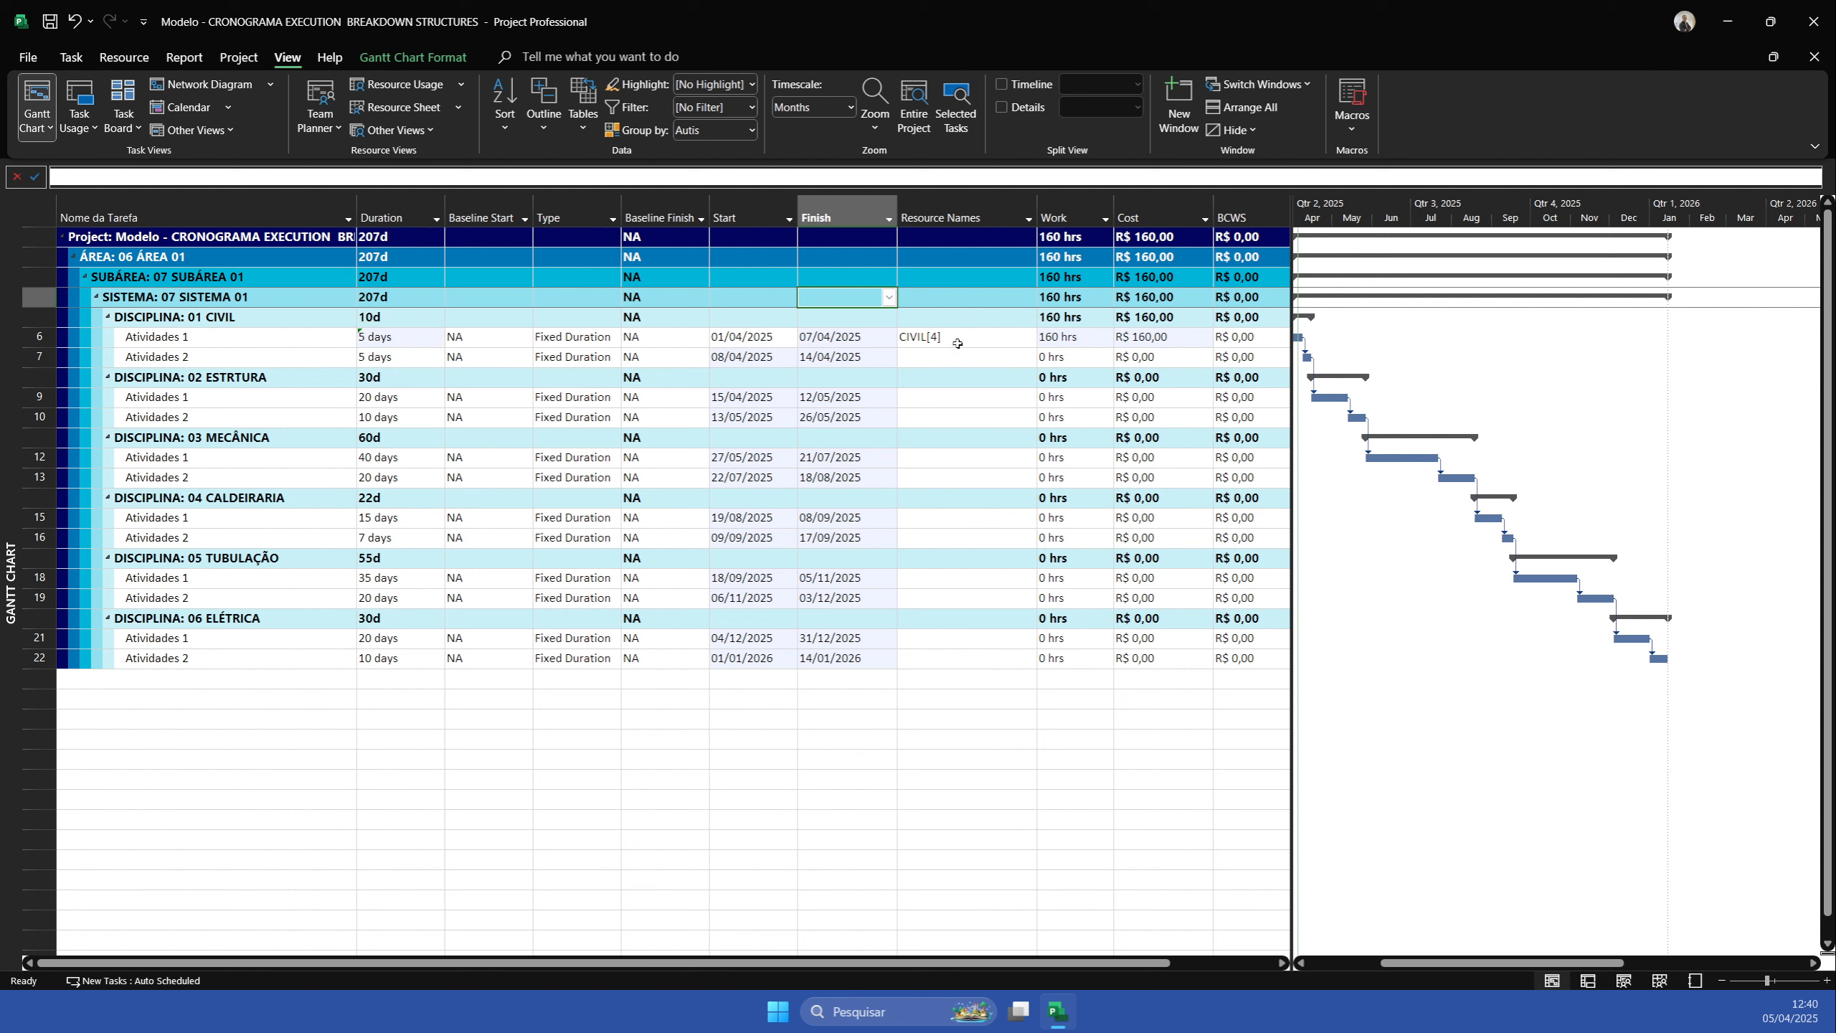
Fill the CIVIL[4] assignment down to Atividades 2 under DISCIPLINA: 01 CIVIL
{"action": "left_click", "coordinate": [958, 335]}
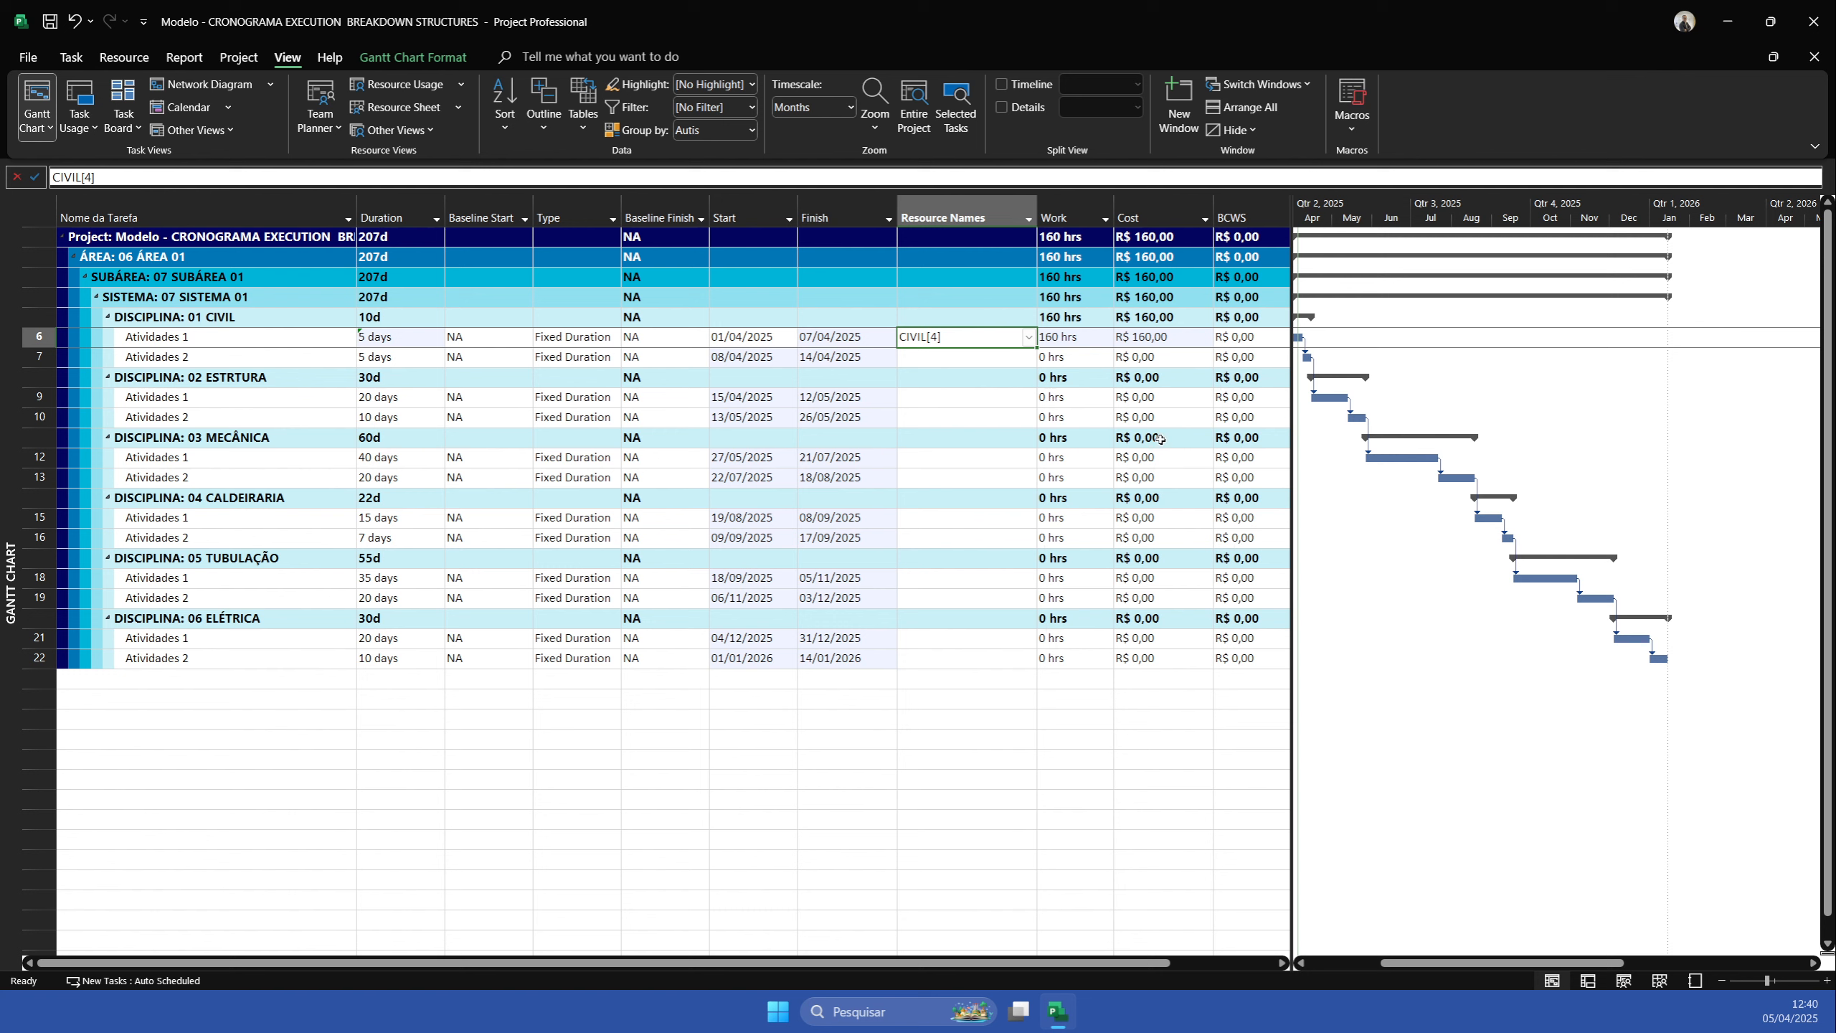
{"action": "key", "text": "shift+Down"}
{"action": "key", "text": "ctrl+d"}
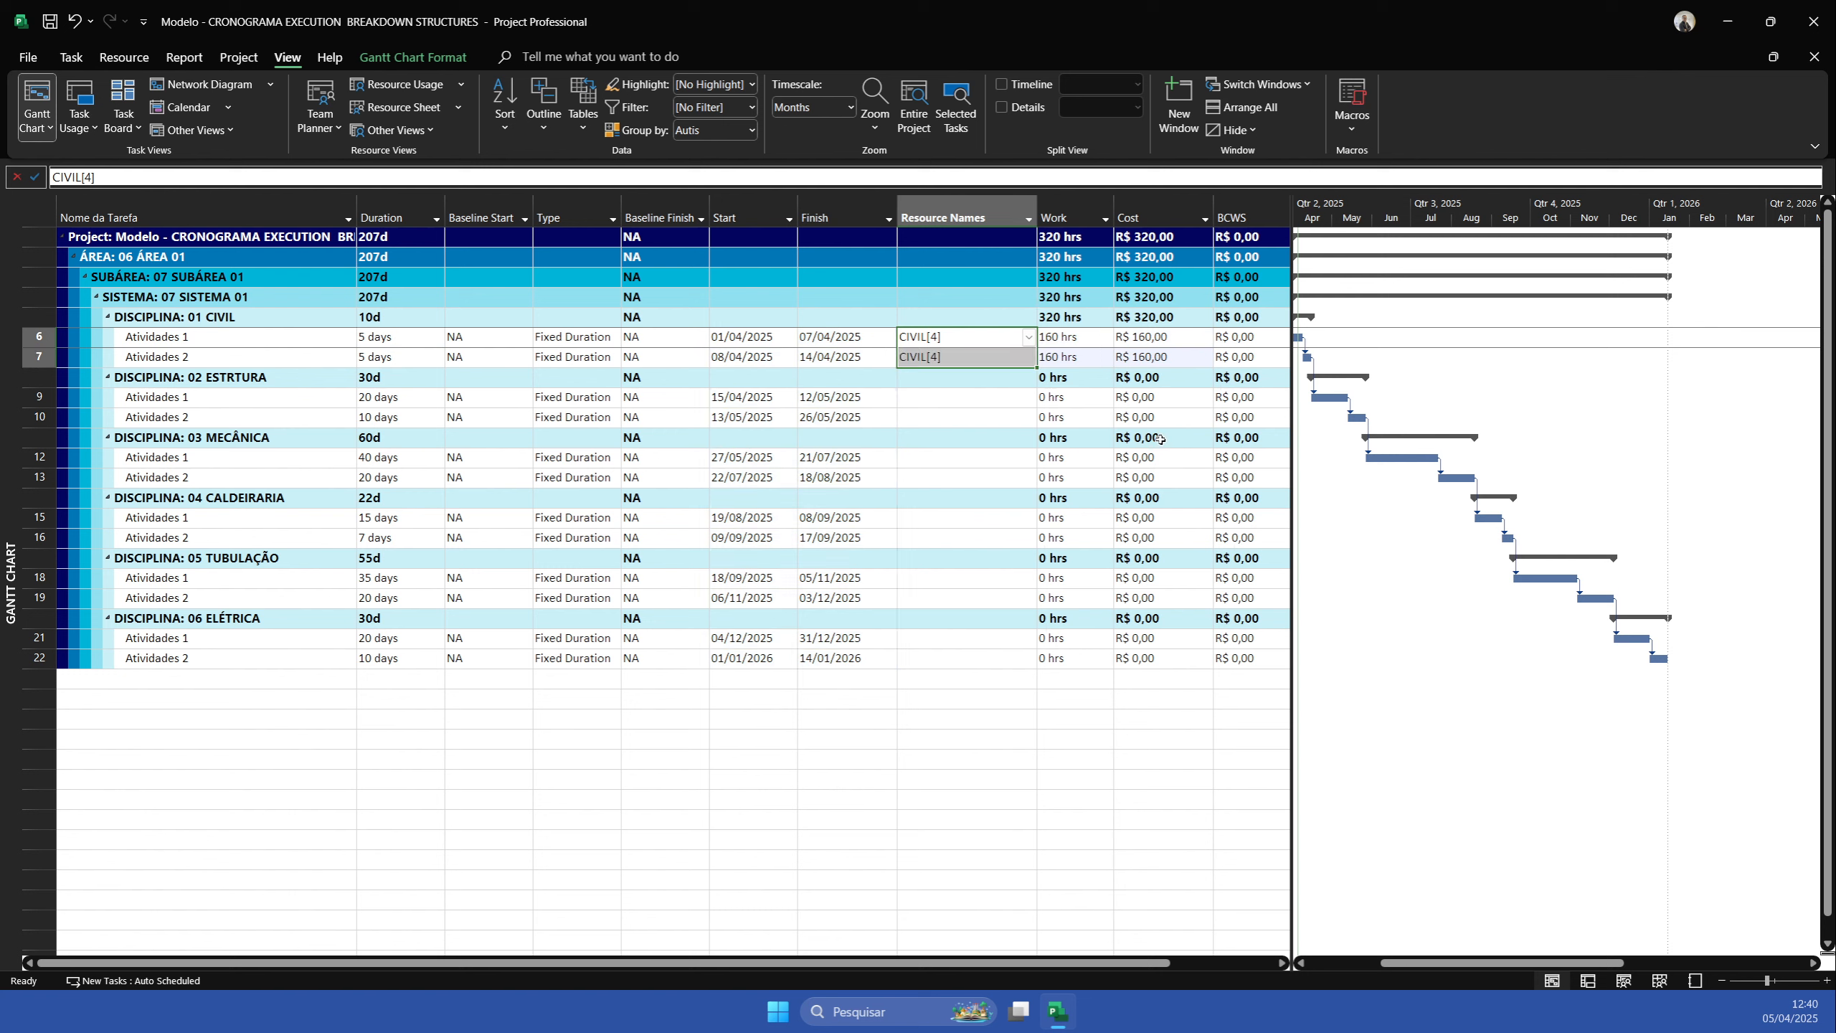
Assign the resource ESTRUTURA[2] to both tasks under DISCIPLINA: 02 ESTRTURA
{"action": "key", "text": "Down"}
{"action": "key", "text": "Down"}
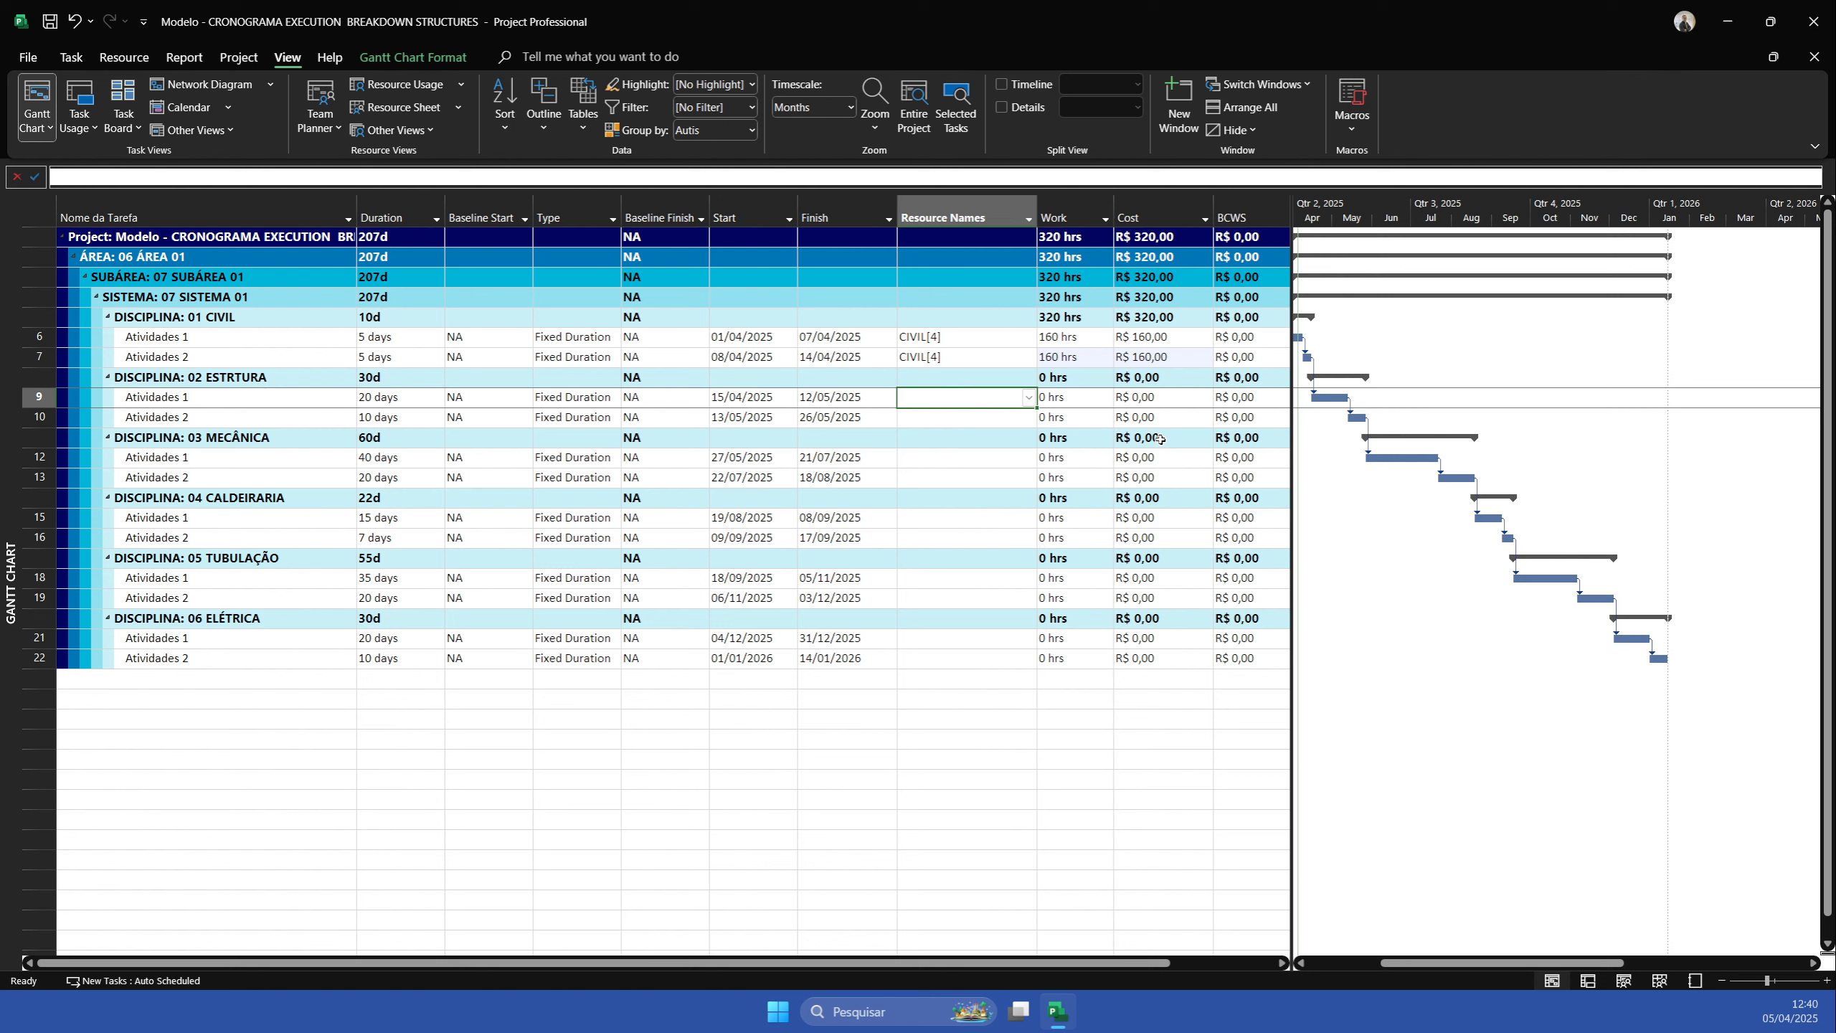
{"action": "type", "text": "ESTG"}
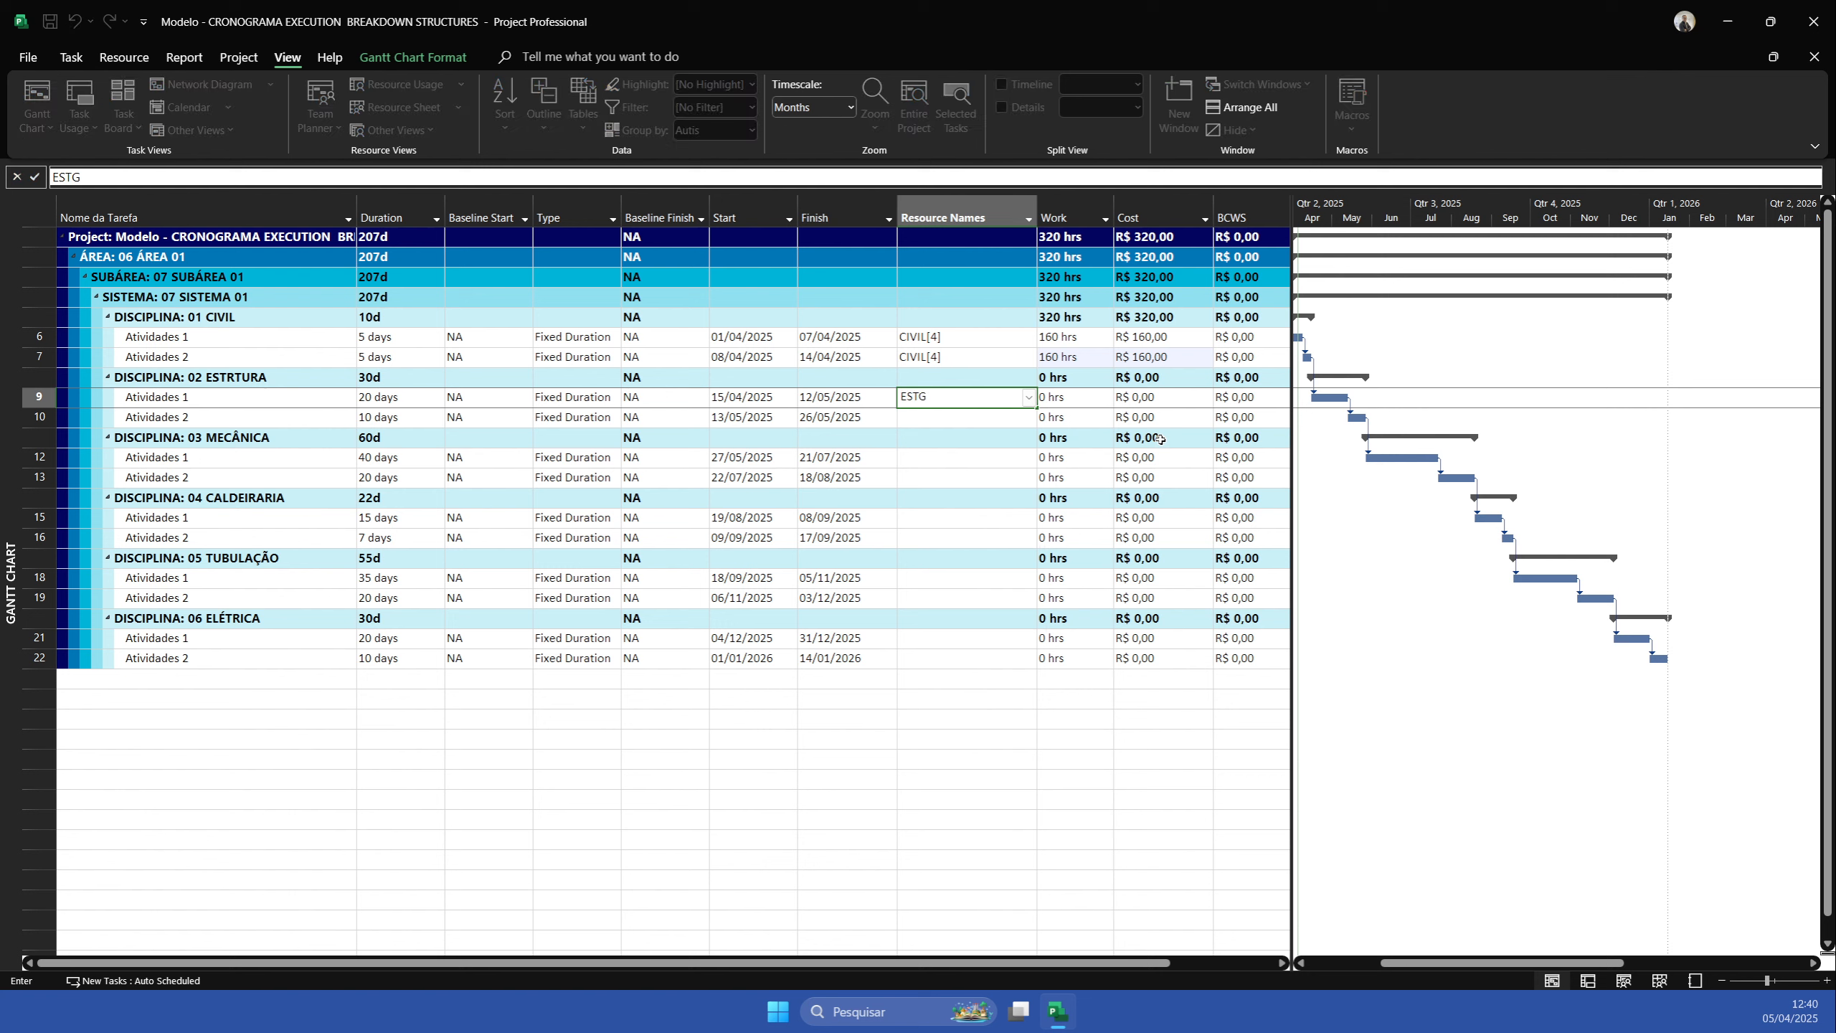
{"action": "key", "text": "BackSpace"}
{"action": "type", "text": "RUTURA [2"}
{"action": "key", "text": "Return"}
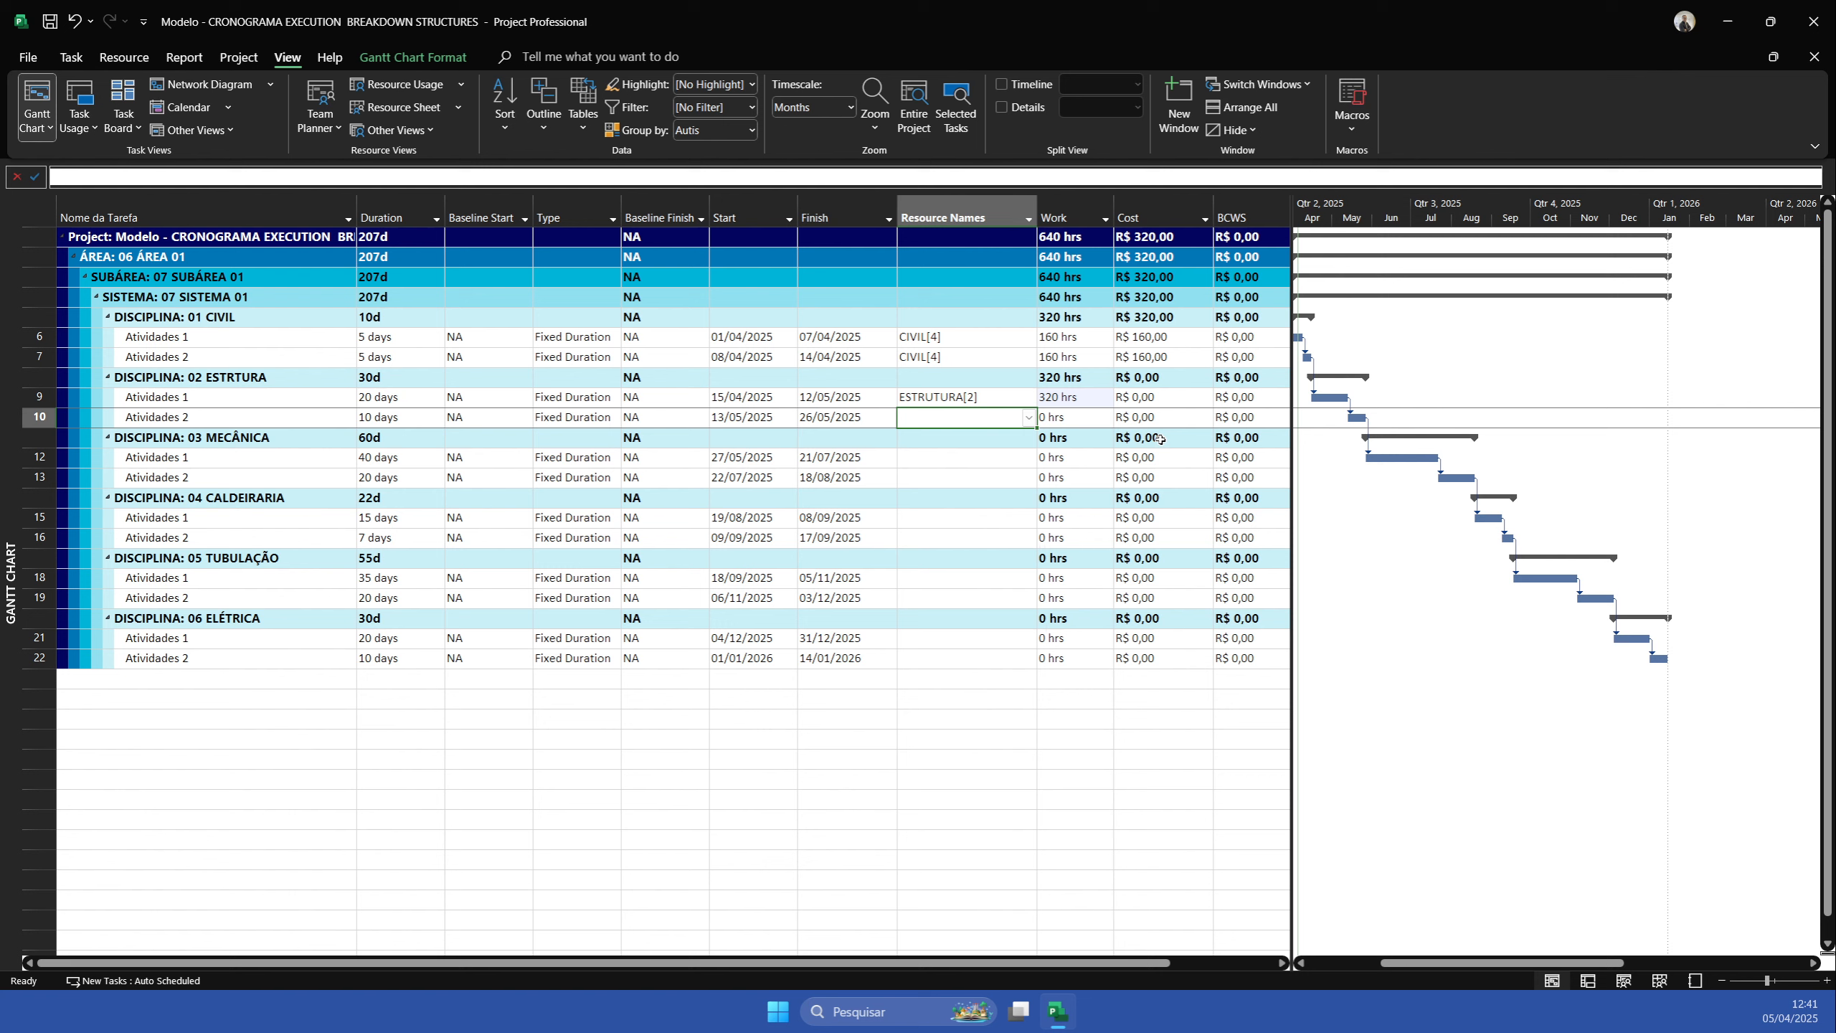
{"action": "key", "text": "Up"}
{"action": "key", "text": "shift+Down"}
{"action": "key", "text": "ctrl+d"}
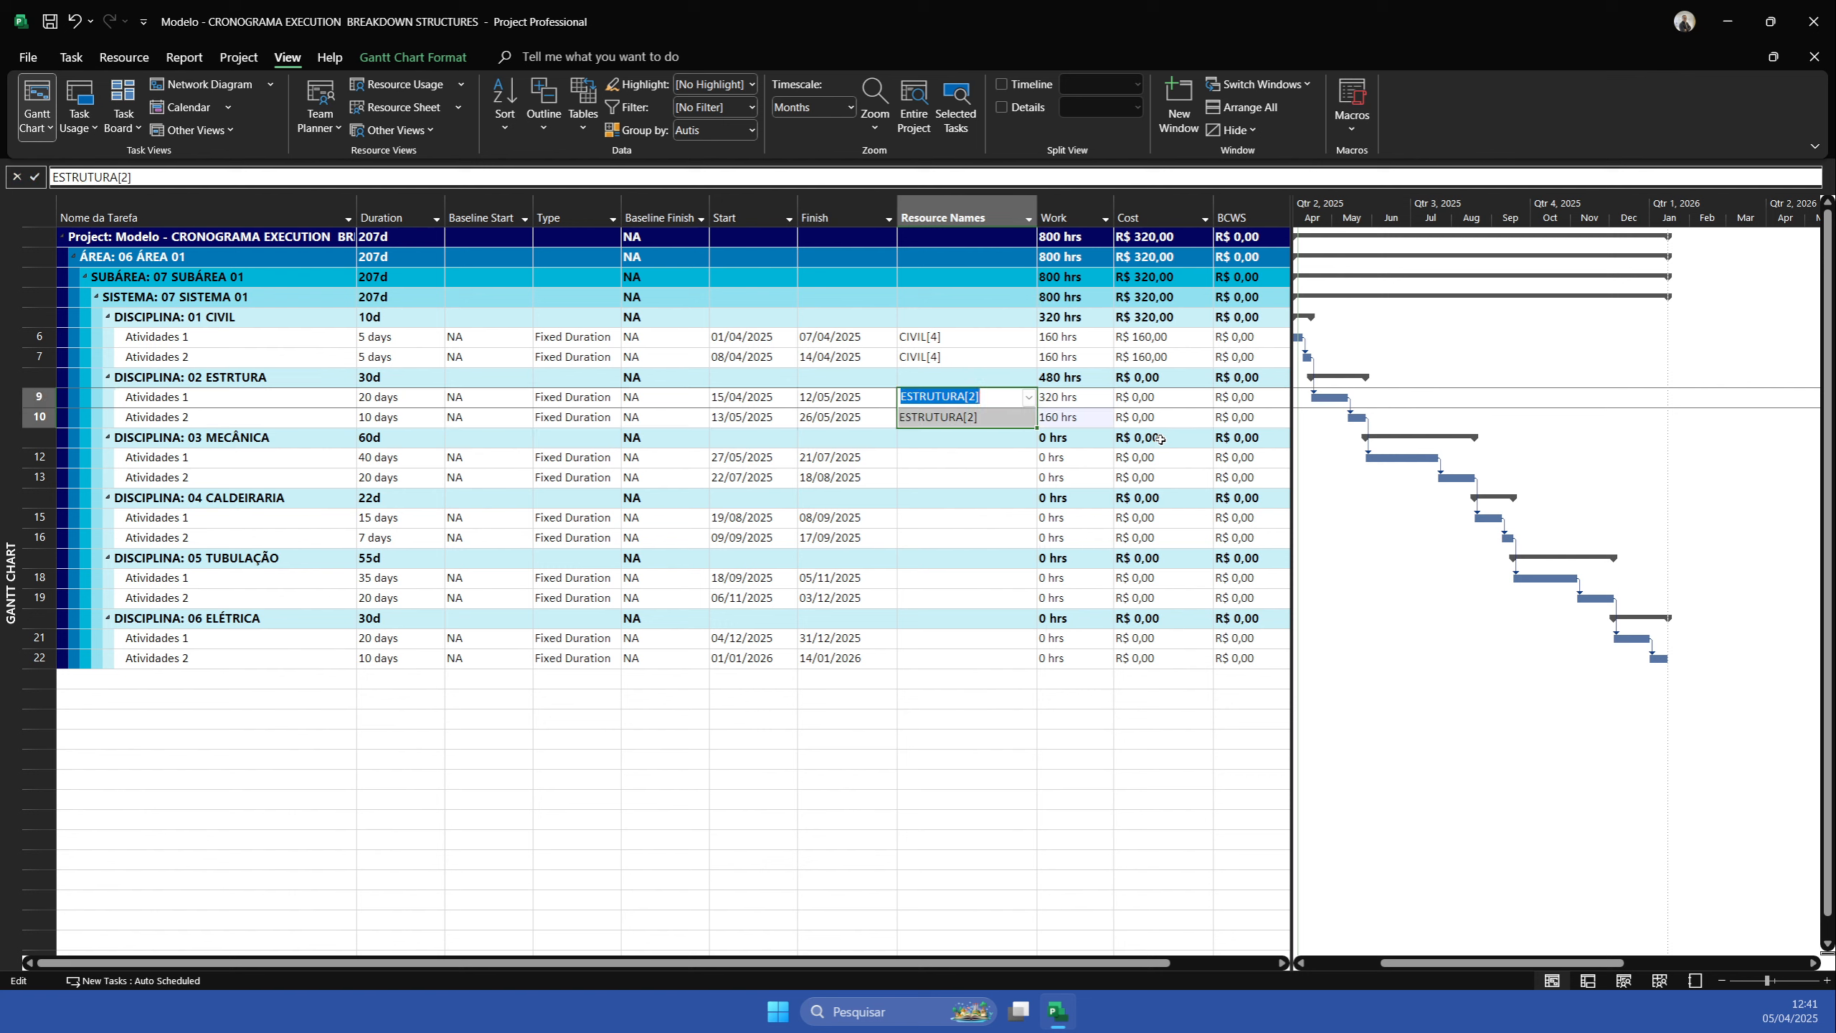
Change the DISCIPLINA: 02 ESTRTURA assignments to ESTRUTURA[6] for Atividades 1 and ESTRUTURA[4] for Atividades 2
{"action": "key", "text": "F2"}
{"action": "key", "text": "BackSpace"}
{"action": "key", "text": "BackSpace"}
{"action": "type", "text": "6]"}
{"action": "key", "text": "Return"}
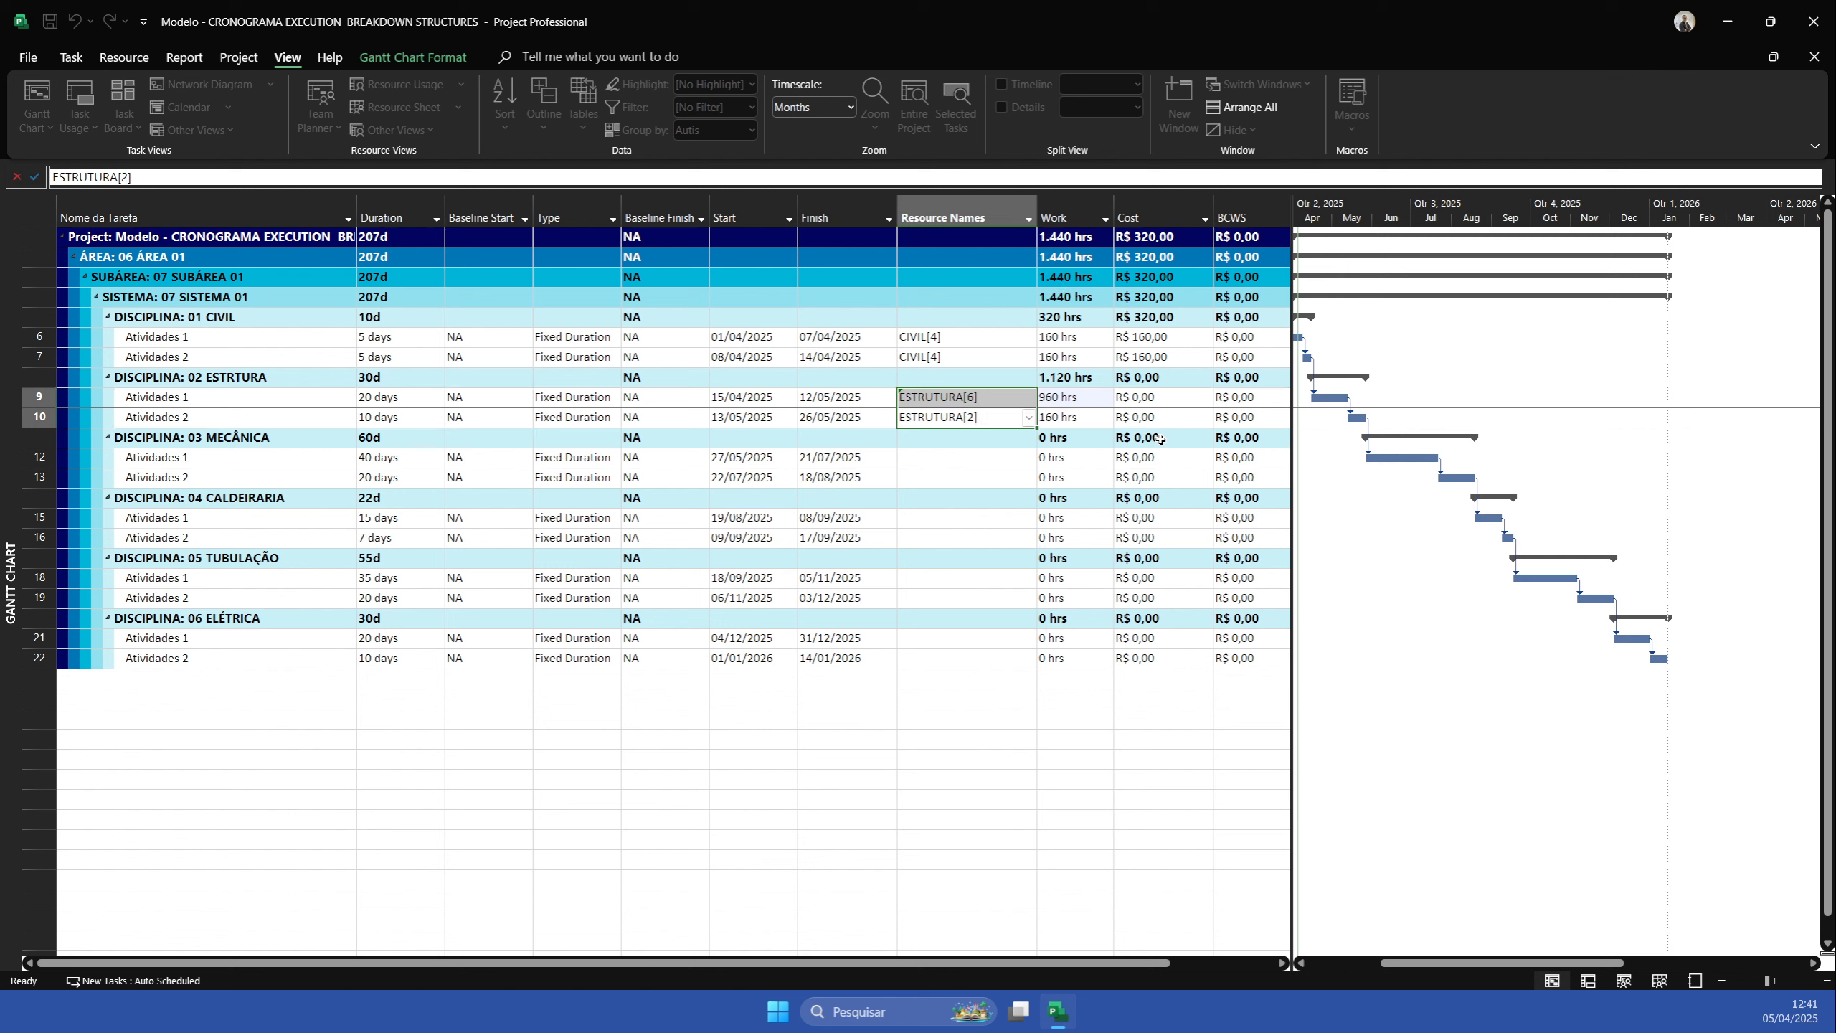
{"action": "key", "text": "F2"}
{"action": "key", "text": "BackSpace"}
{"action": "key", "text": "BackSpace"}
{"action": "type", "text": "4]"}
{"action": "key", "text": "Return"}
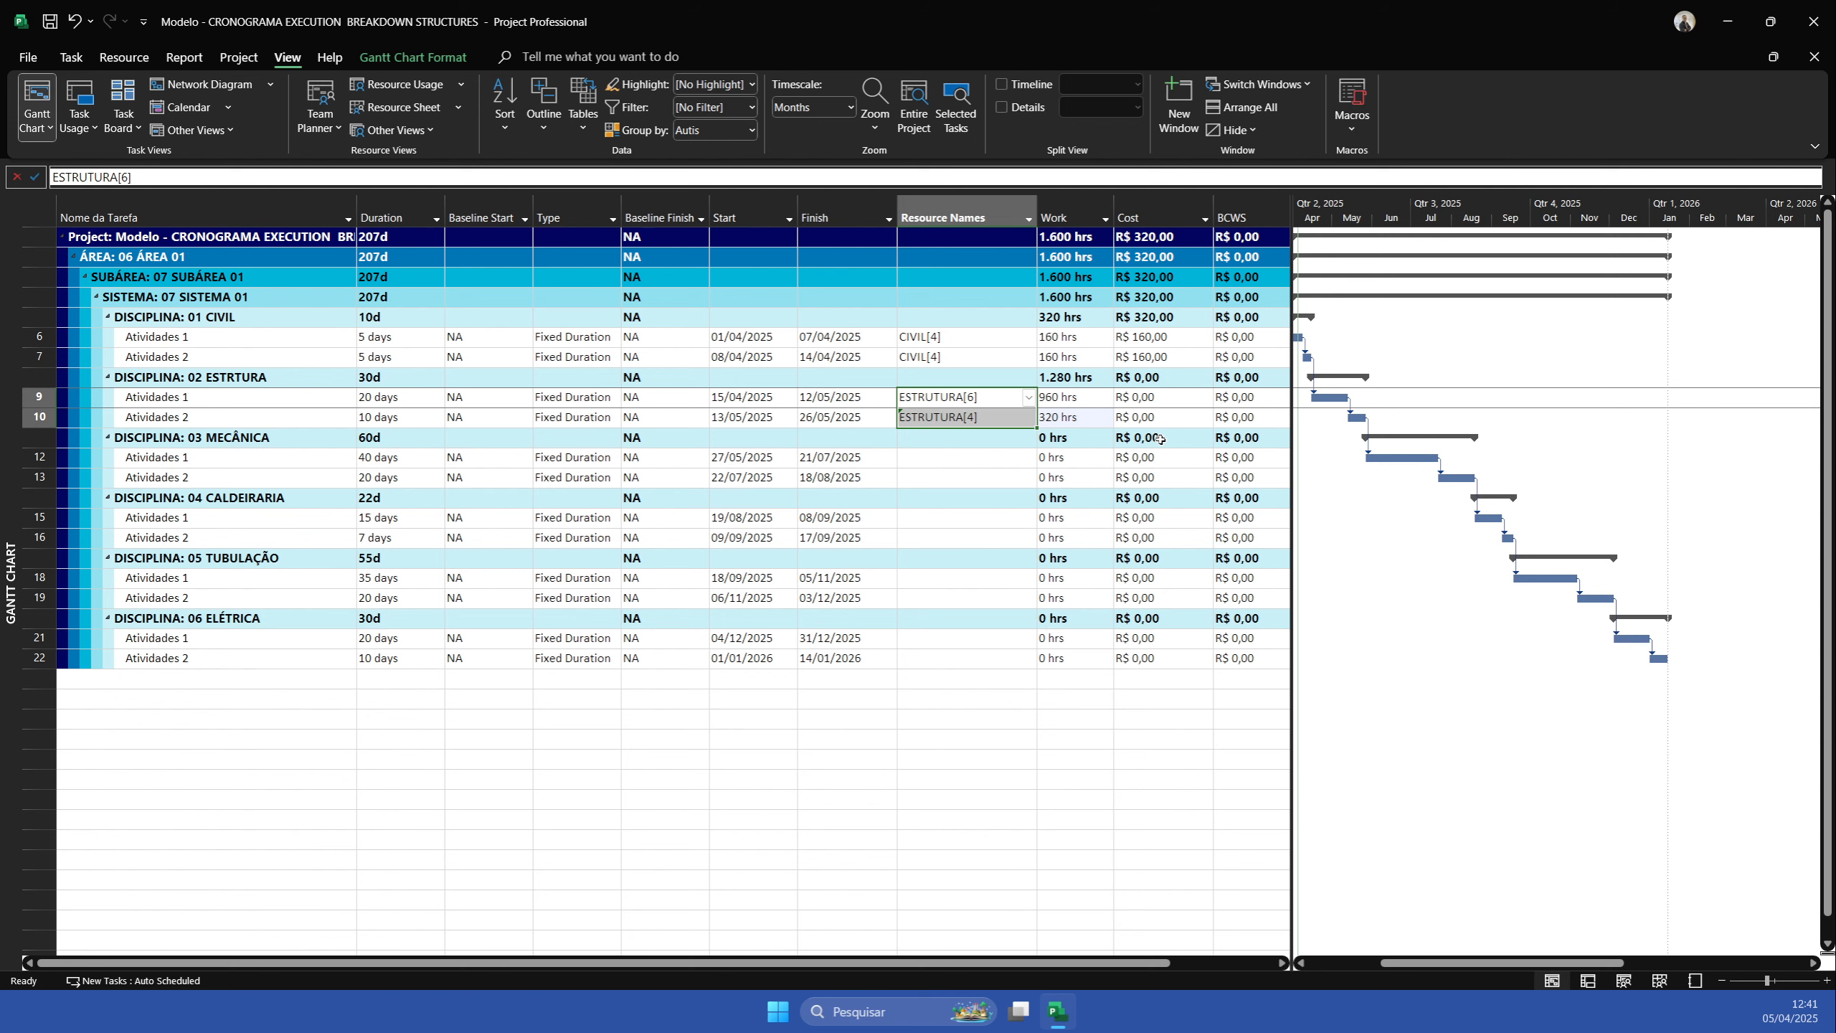
Assign the resource MECANICA[4] to both tasks under DISCIPLINA: 03 MECÂNICA
{"action": "left_click", "coordinate": [980, 471]}
{"action": "left_click", "coordinate": [959, 444]}
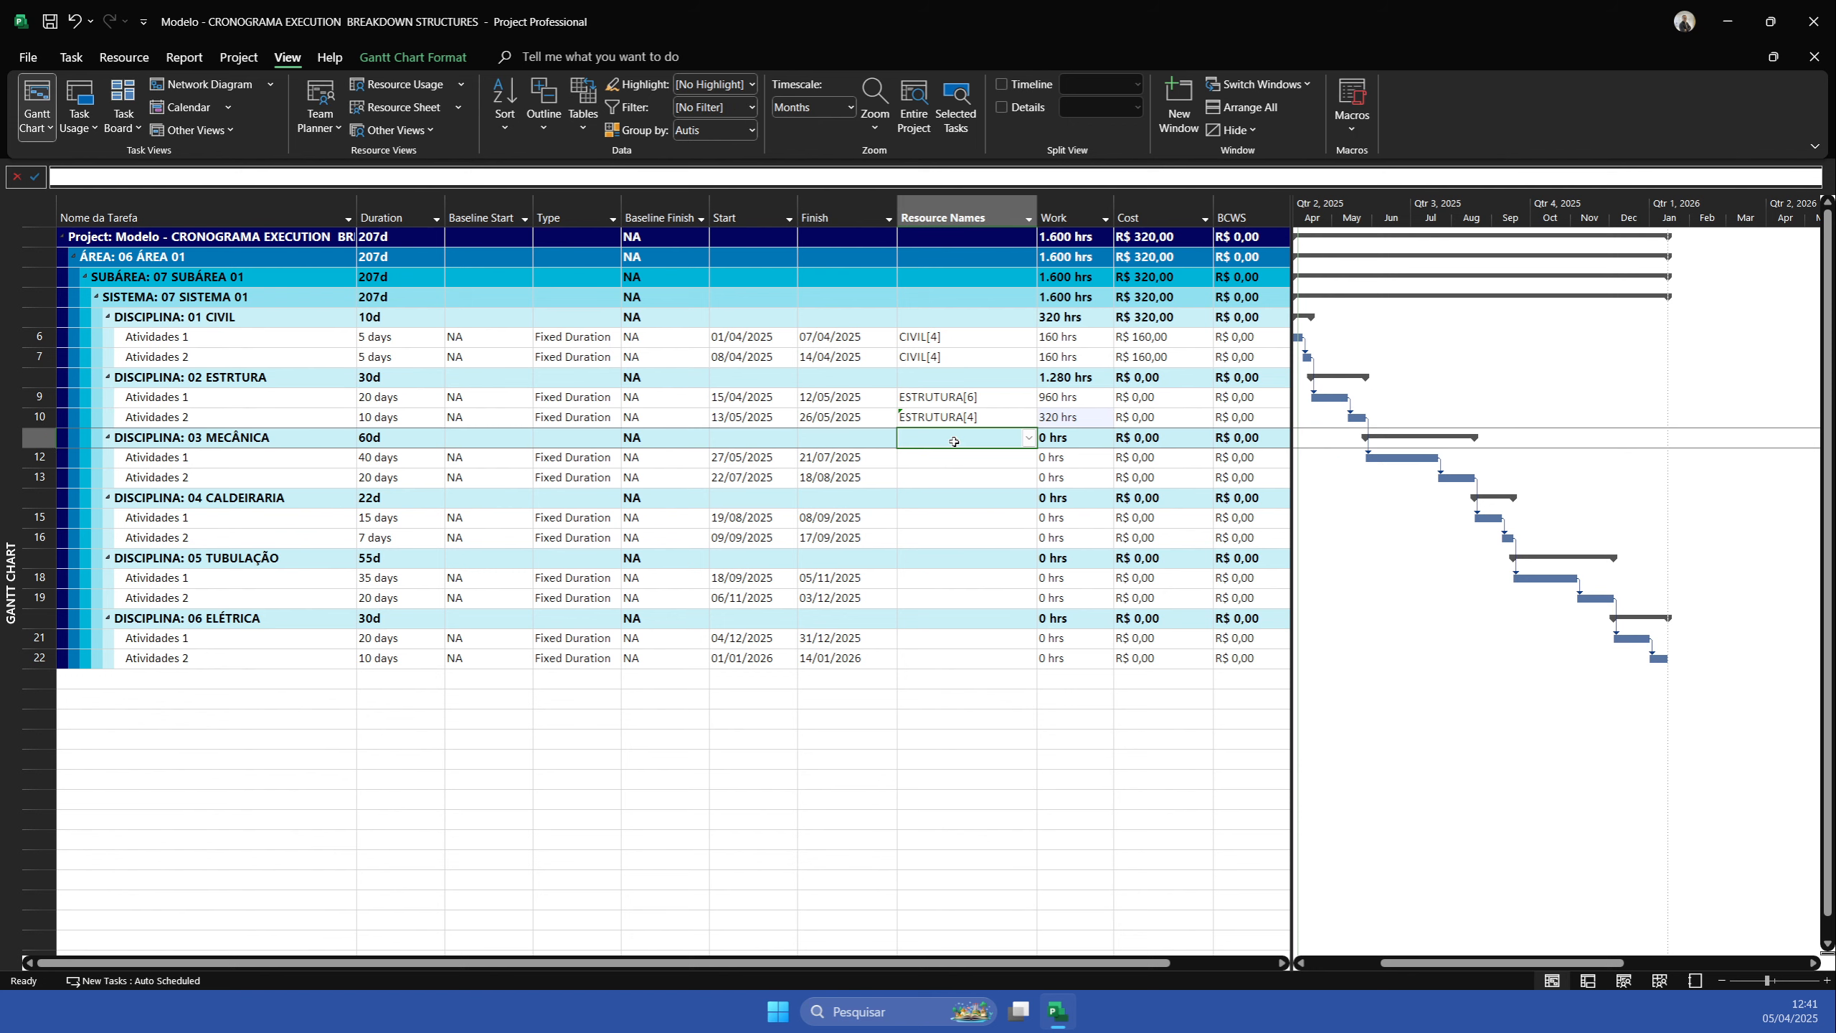
{"action": "left_click", "coordinate": [970, 453]}
{"action": "type", "text": "MECA"}
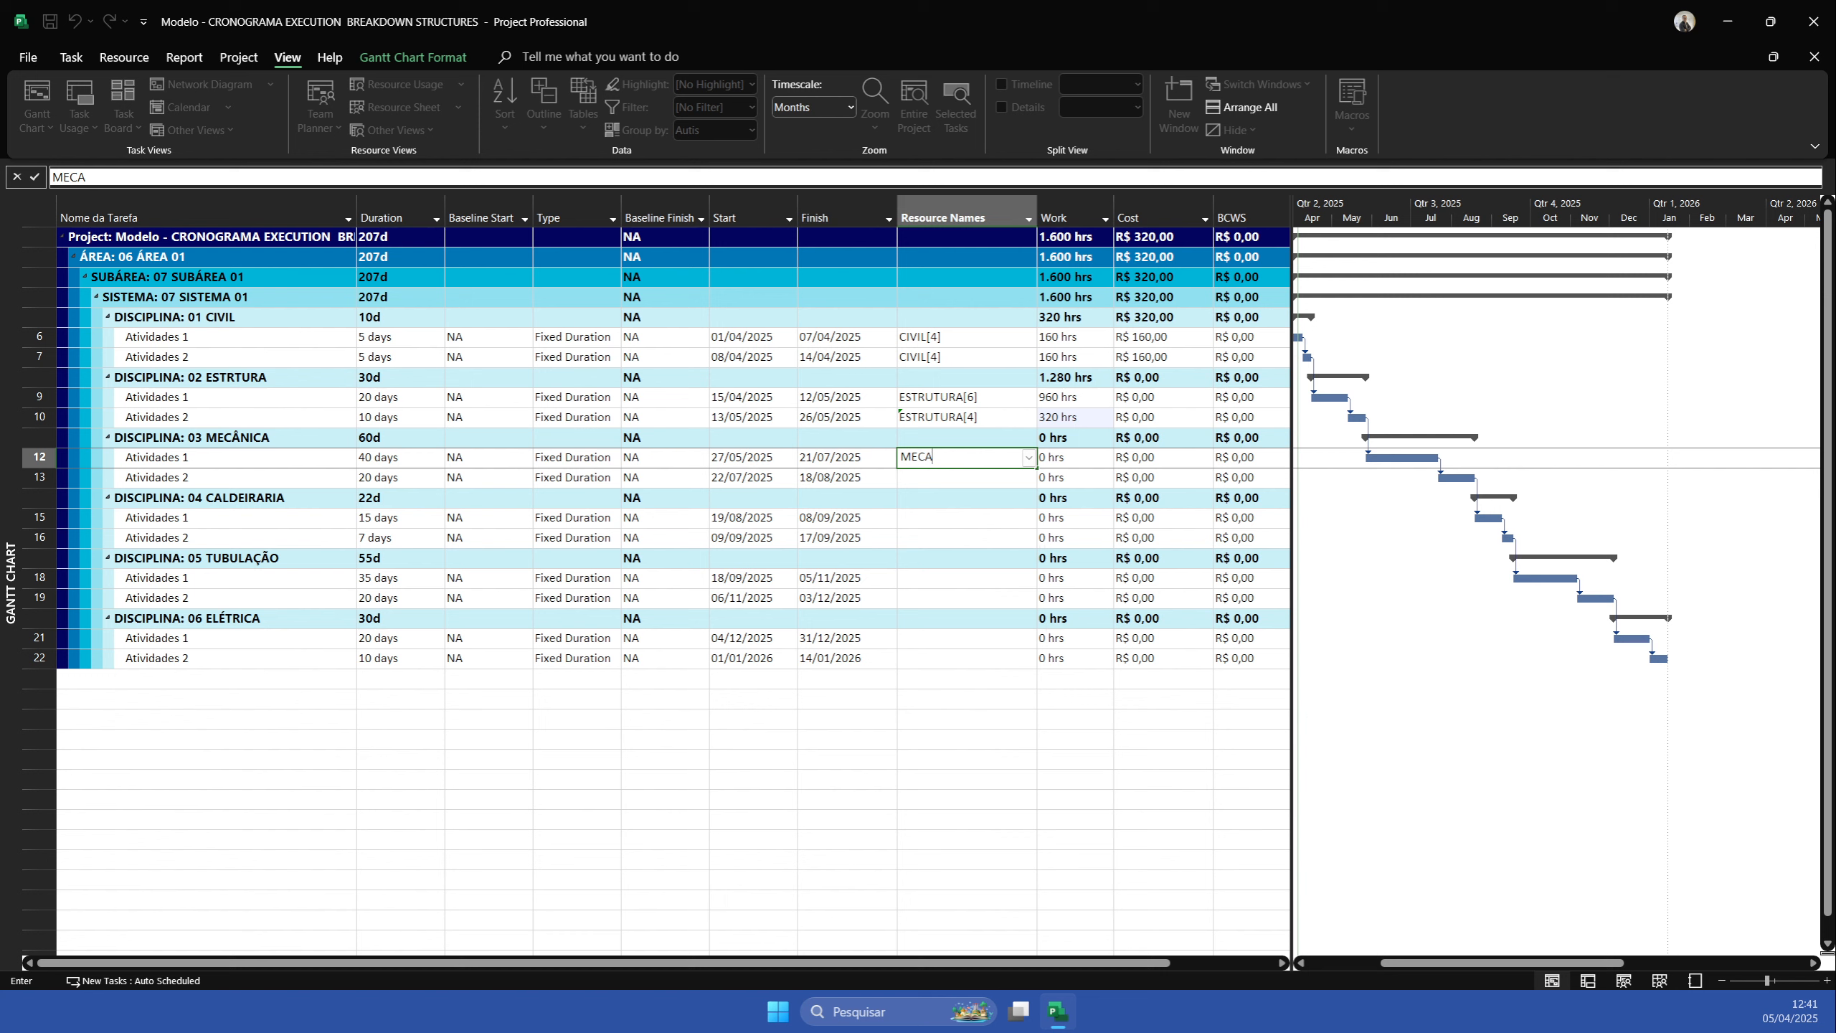
{"action": "type", "text": "NICA[4"}
{"action": "key", "text": "Return"}
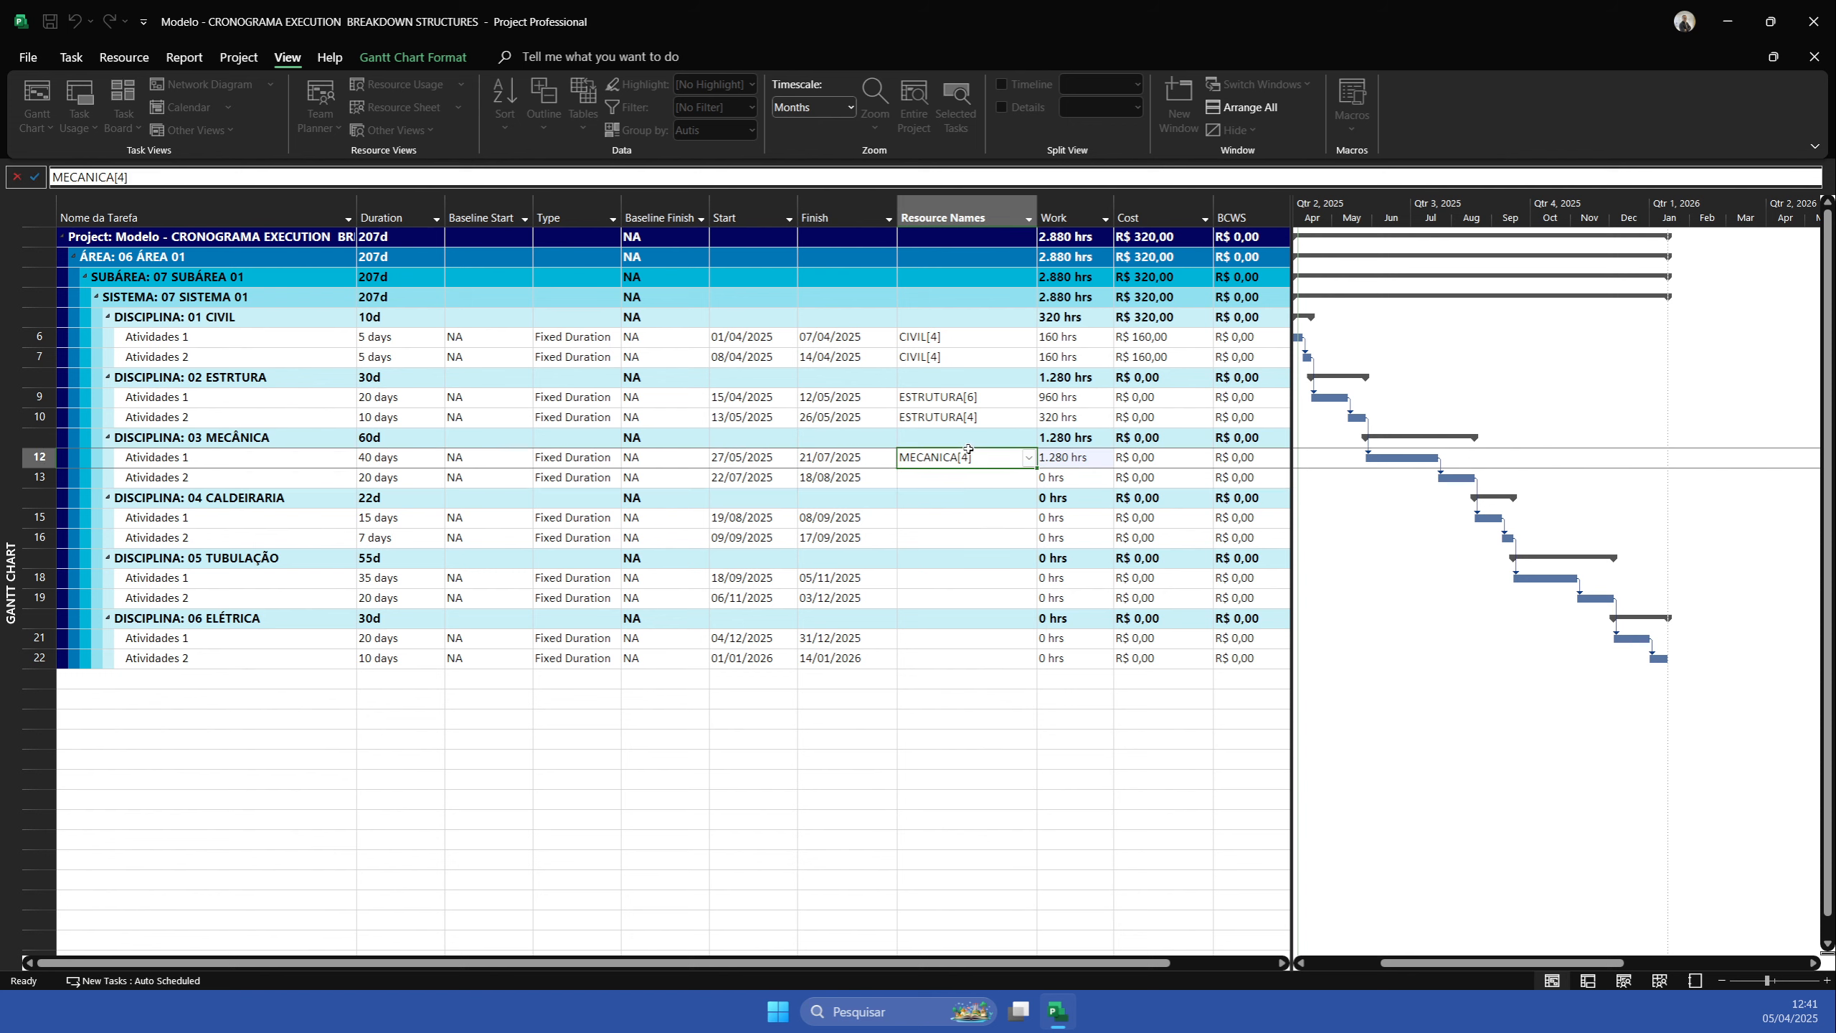
{"action": "type", "text": "MECANICA[4]"}
{"action": "key", "text": "Return"}
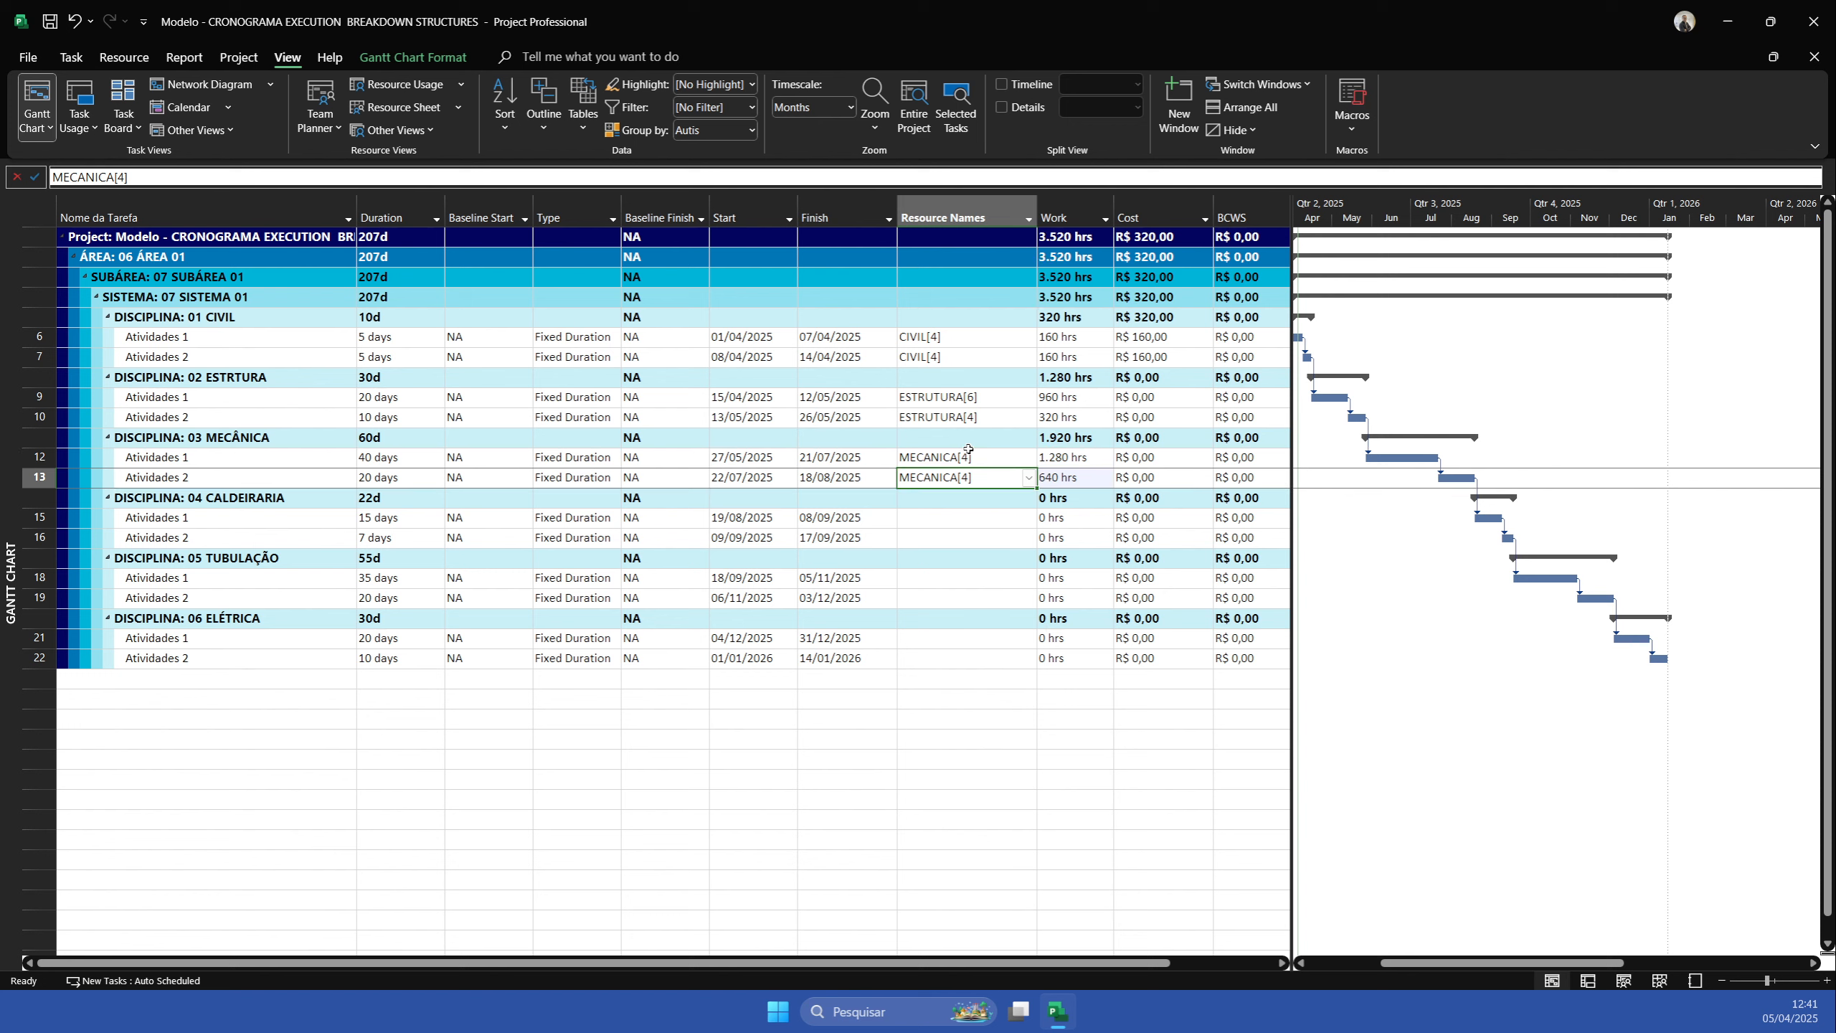
Assign MECANICA[4] to Atividades 1 and Atividades 2 under DISCIPLINA: 04 CALDEIRARIA
{"action": "key", "text": "Return"}
{"action": "type", "text": "MECANICA[4]"}
{"action": "key", "text": "Return"}
{"action": "type", "text": "MECANICA[4]"}
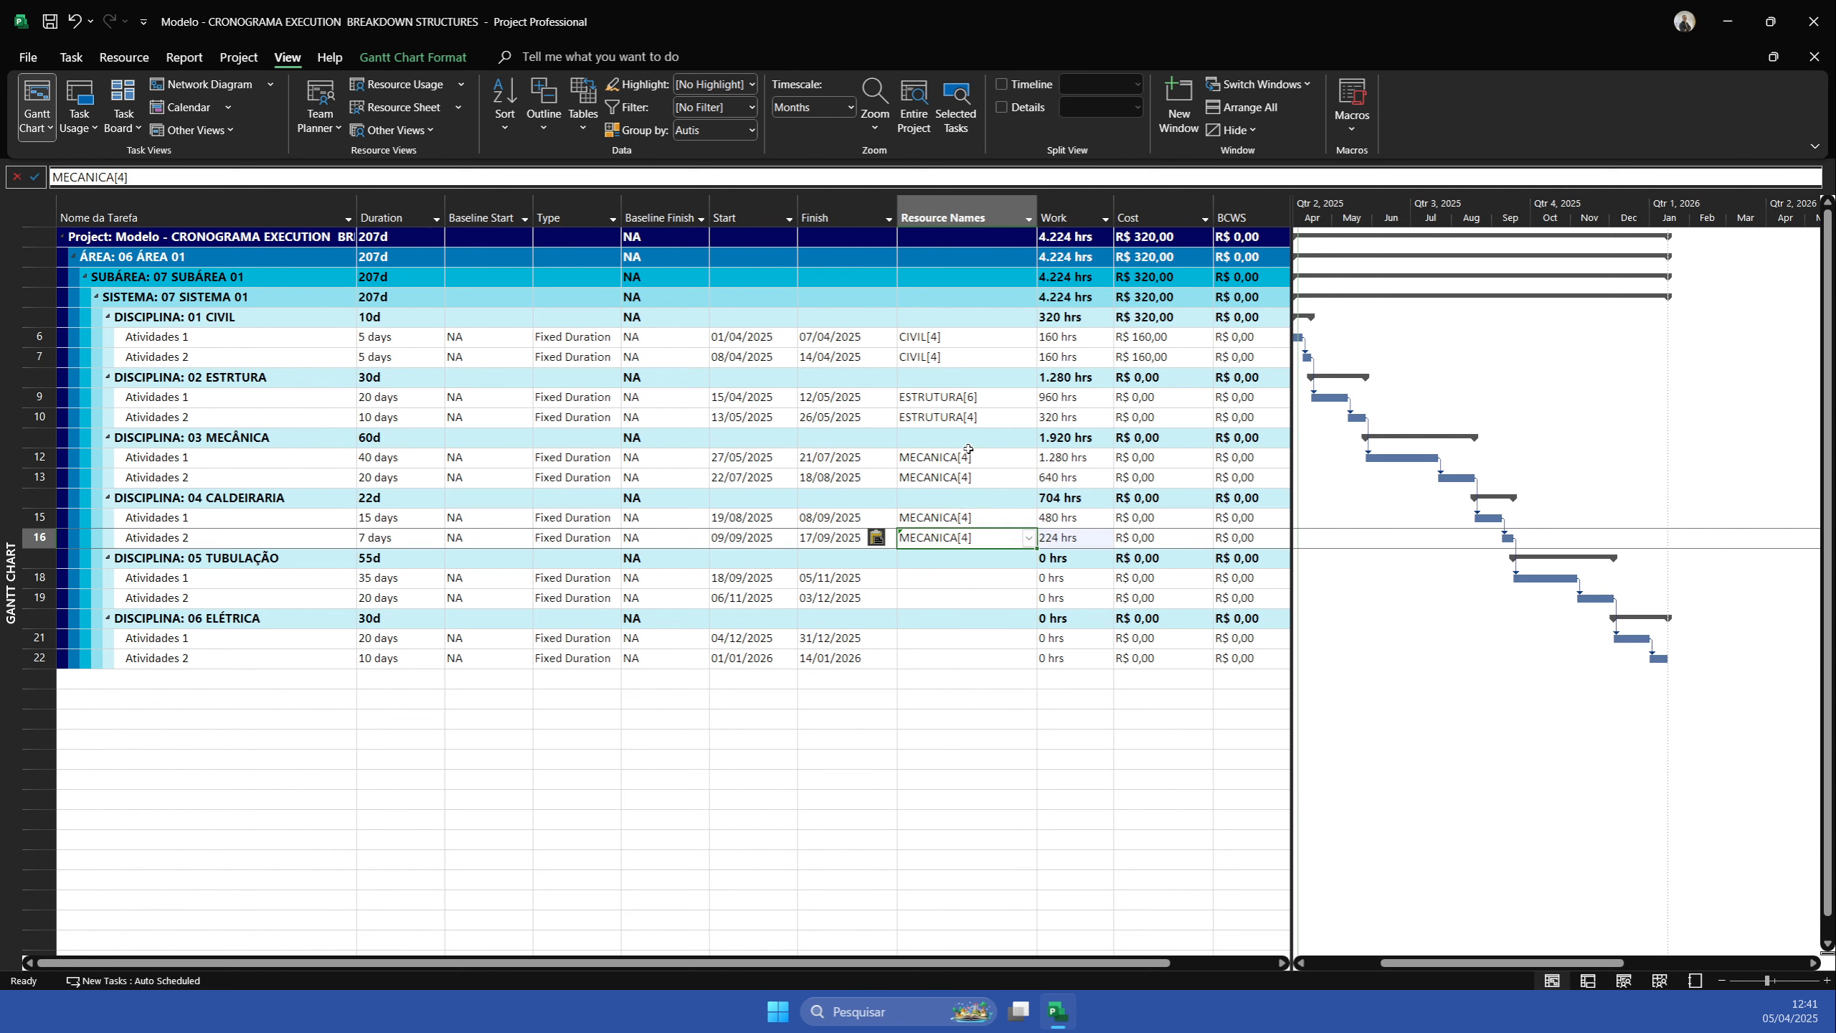
Assign the resource TUBULACAO[4] to both tasks under DISCIPLINA: 05 TUBULAÇÃO
{"action": "key", "text": "Return"}
{"action": "key", "text": "Return"}
{"action": "type", "text": "T"}
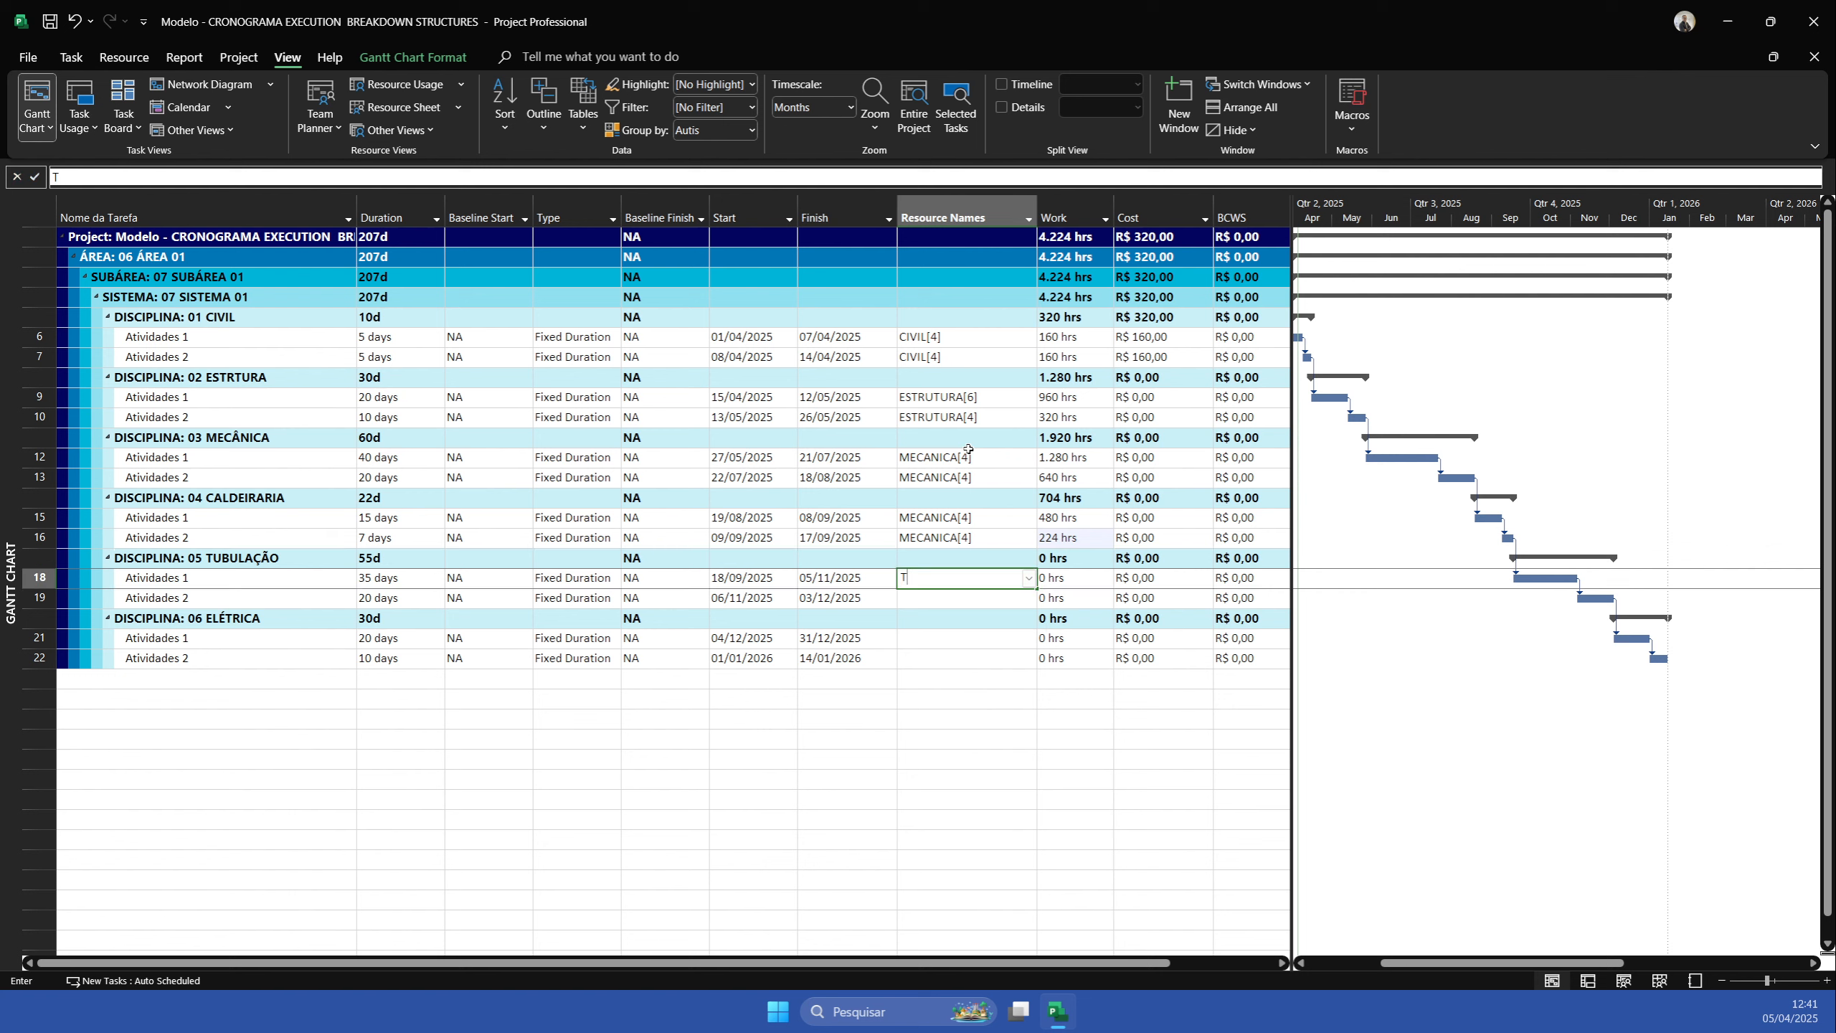
{"action": "type", "text": "UBU"}
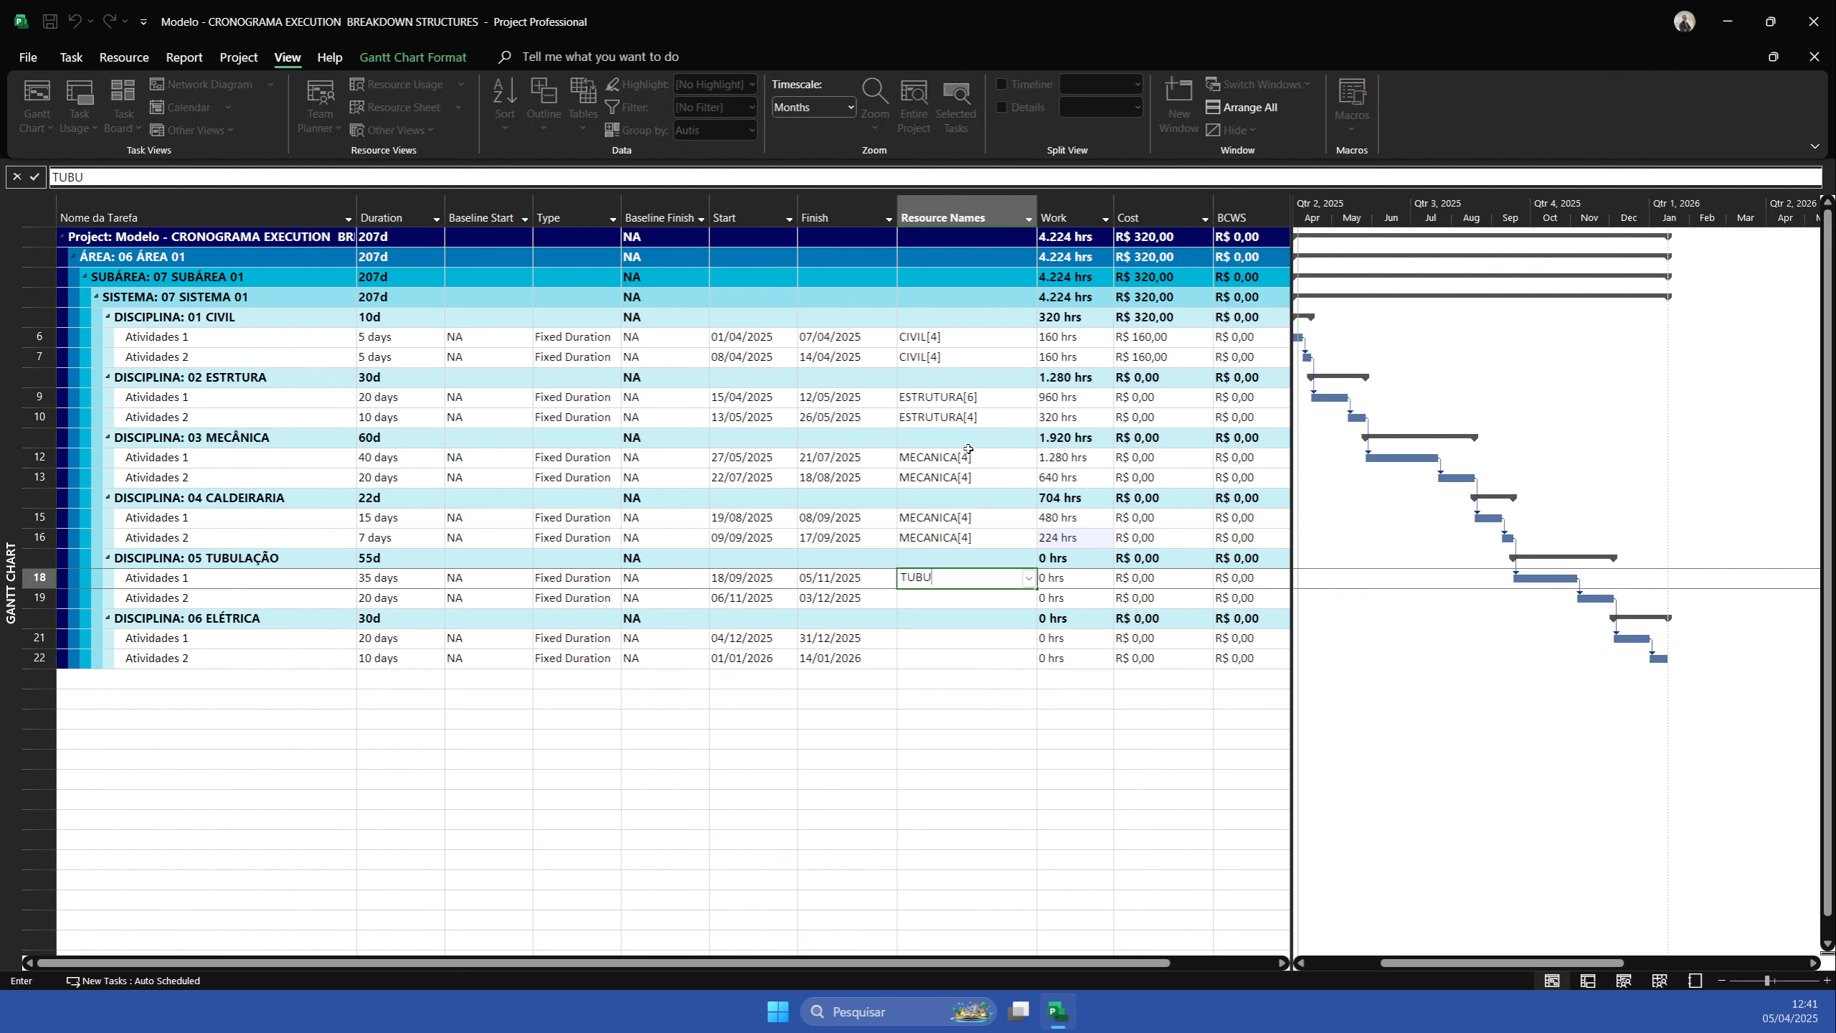
{"action": "type", "text": "L"}
{"action": "type", "text": "A"}
{"action": "type", "text": "ÇÃ"}
{"action": "key", "text": "BackSpace"}
{"action": "key", "text": "BackSpace"}
{"action": "type", "text": "CAO[4]"}
{"action": "key", "text": "Return"}
{"action": "type", "text": "TUBULACAO[4]"}
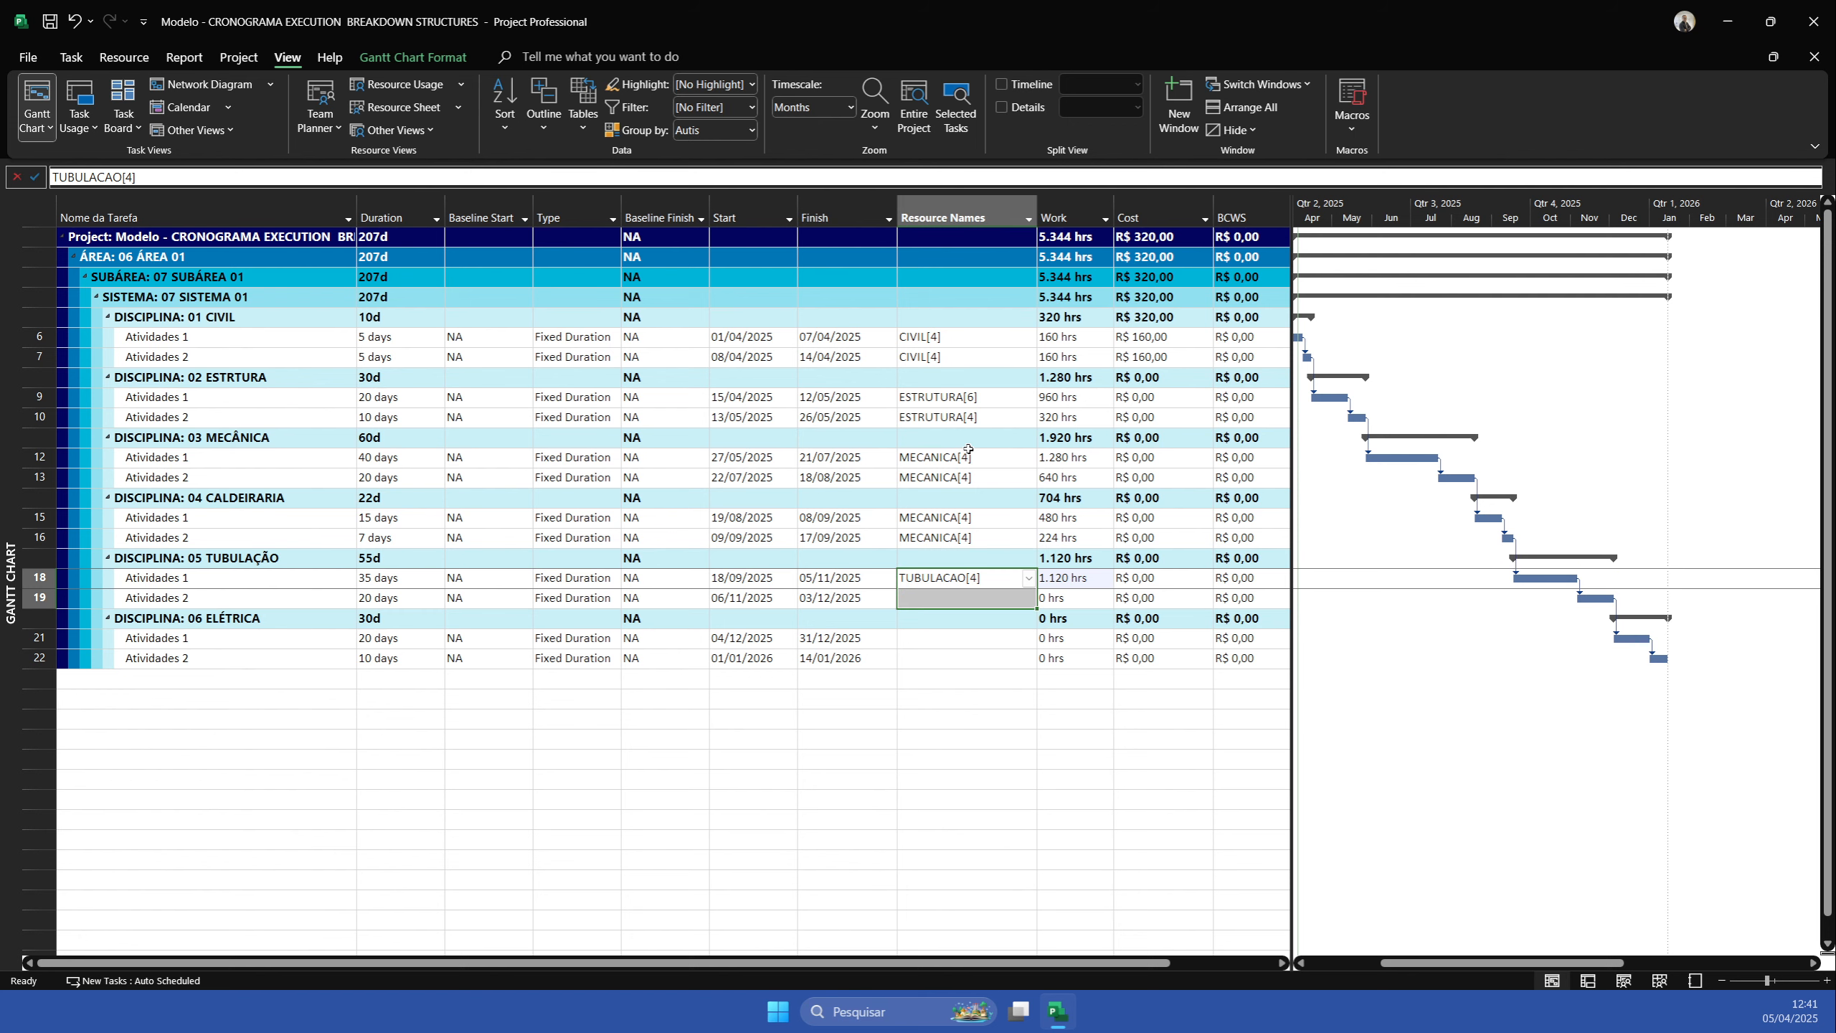
Assign the resource ELETRICA[4] to Atividades 1 and Atividades 2 under DISCIPLINA: 06 ELÉTRICA
{"action": "key", "text": "Return"}
{"action": "key", "text": "Return"}
{"action": "type", "text": "ELETRI"}
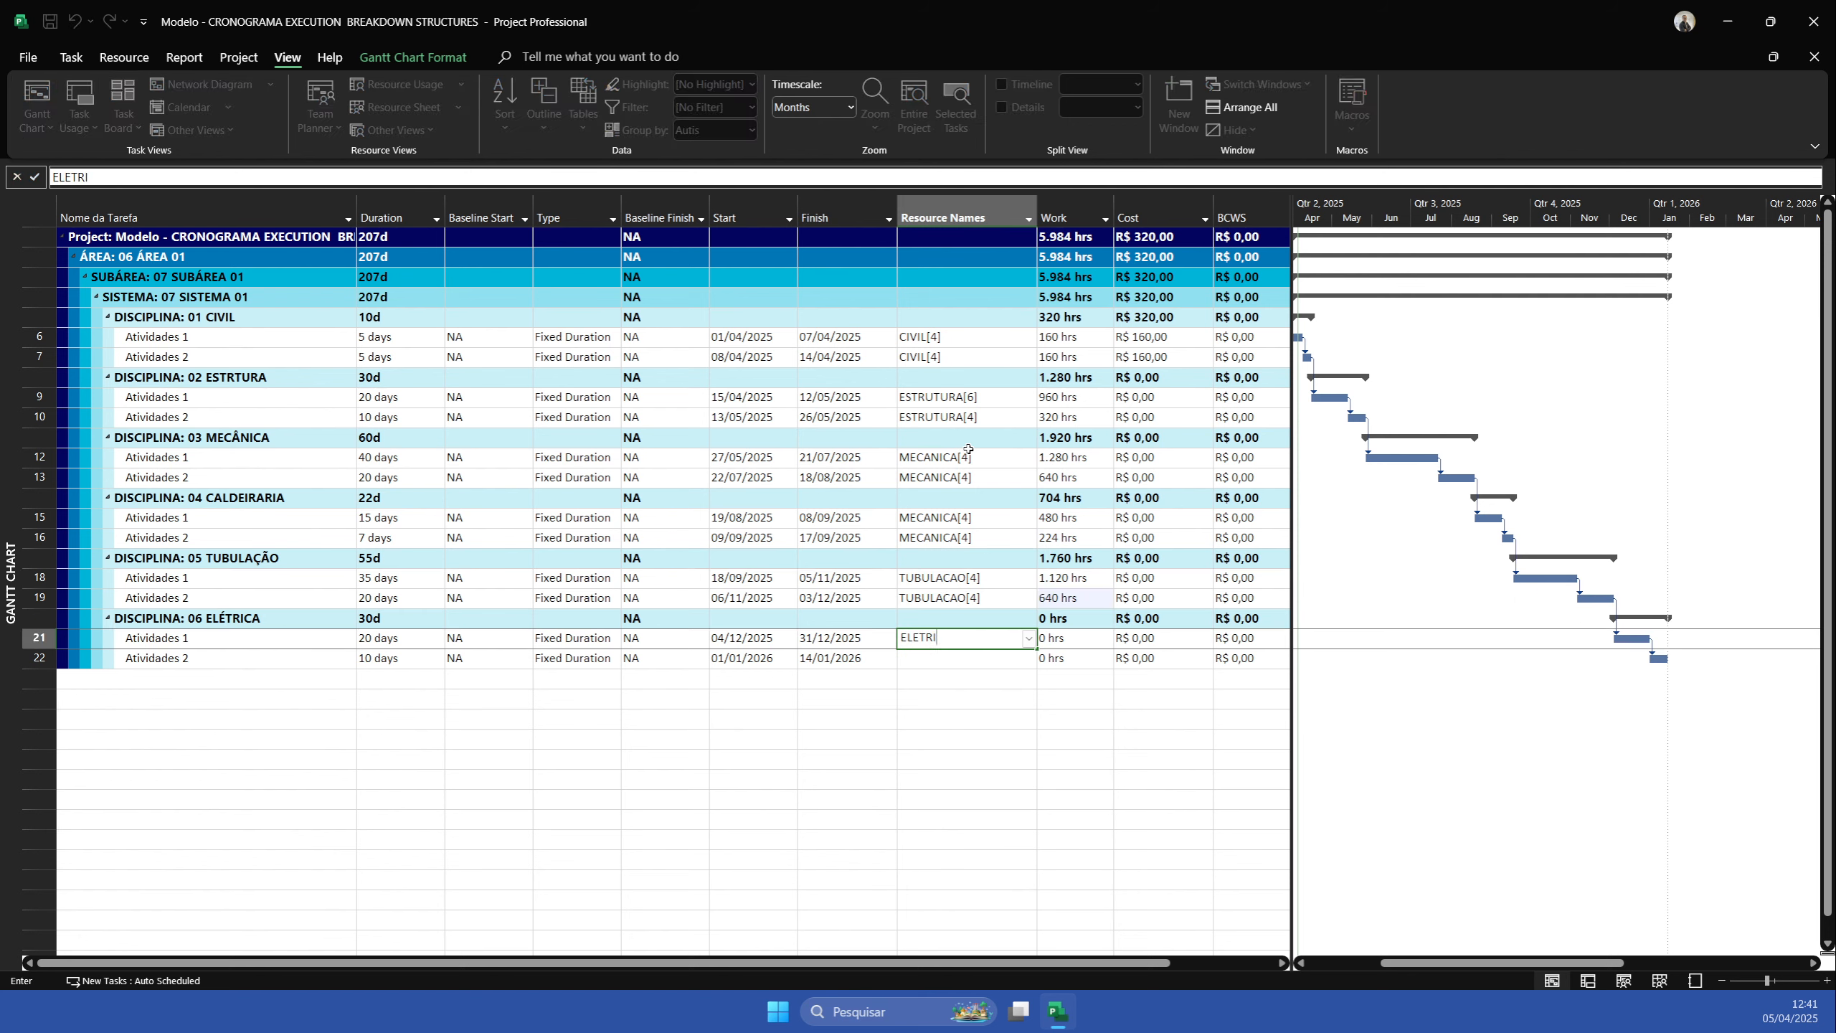
{"action": "type", "text": "CA[4]"}
{"action": "key", "text": "Return"}
{"action": "type", "text": "ELETRICA[4]"}
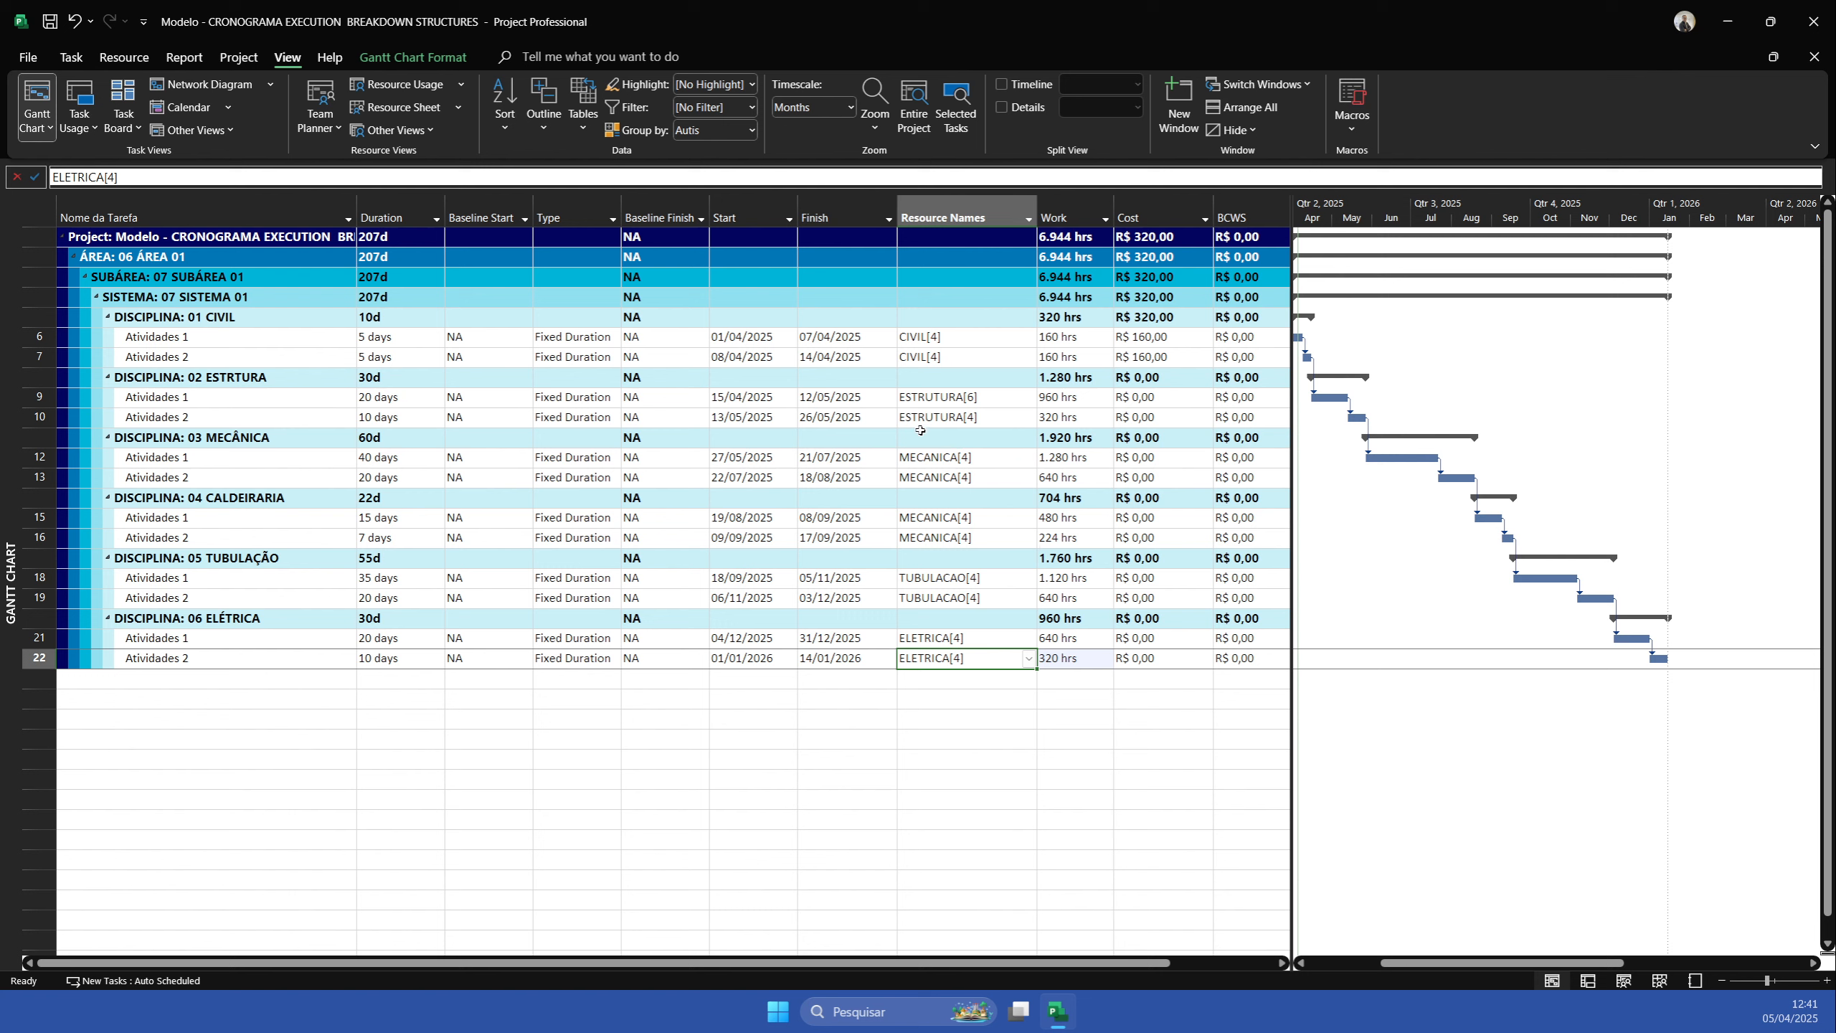
Widen the task table and compare the Work and Cost values with the resource assignments from DISCIPLINA: 02 ESTRTURA downward
{"action": "left_click_drag", "start_coordinate": [1290, 493], "coordinate": [1454, 482]}
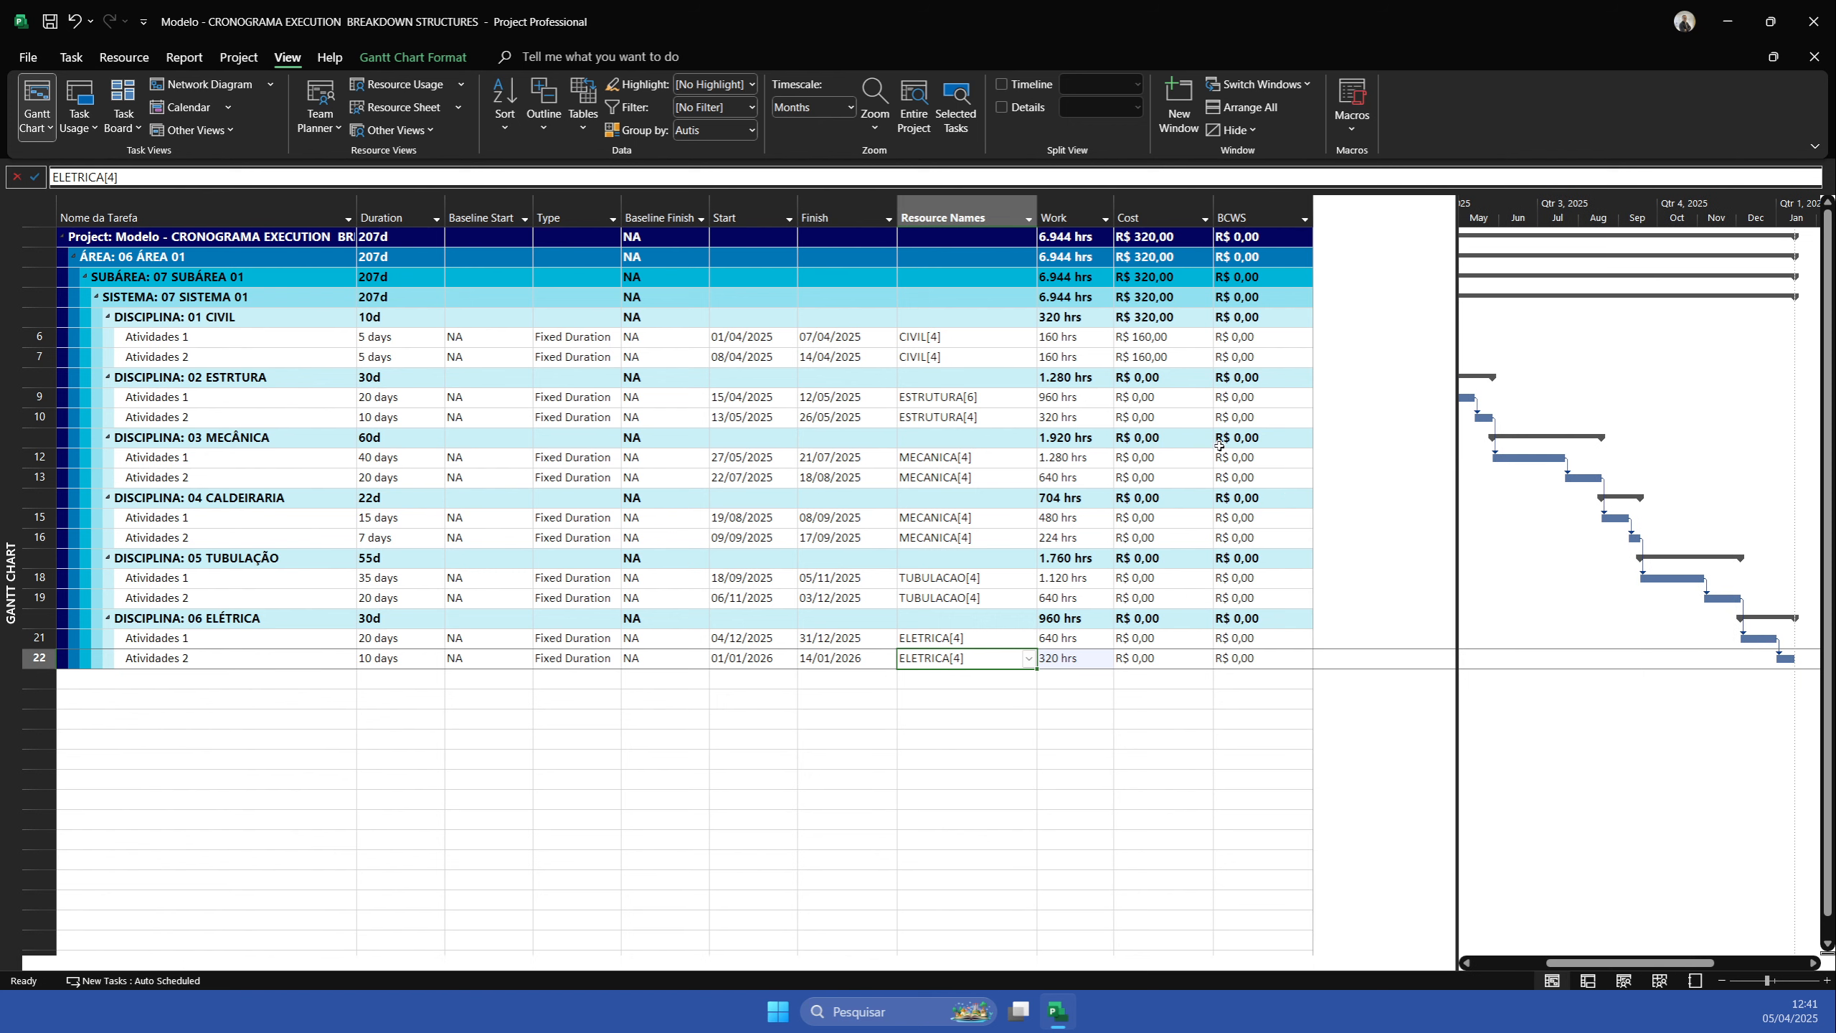
{"action": "left_click", "coordinate": [1047, 398]}
{"action": "left_click_drag", "start_coordinate": [1155, 348], "coordinate": [1159, 651]}
{"action": "left_click", "coordinate": [1077, 402]}
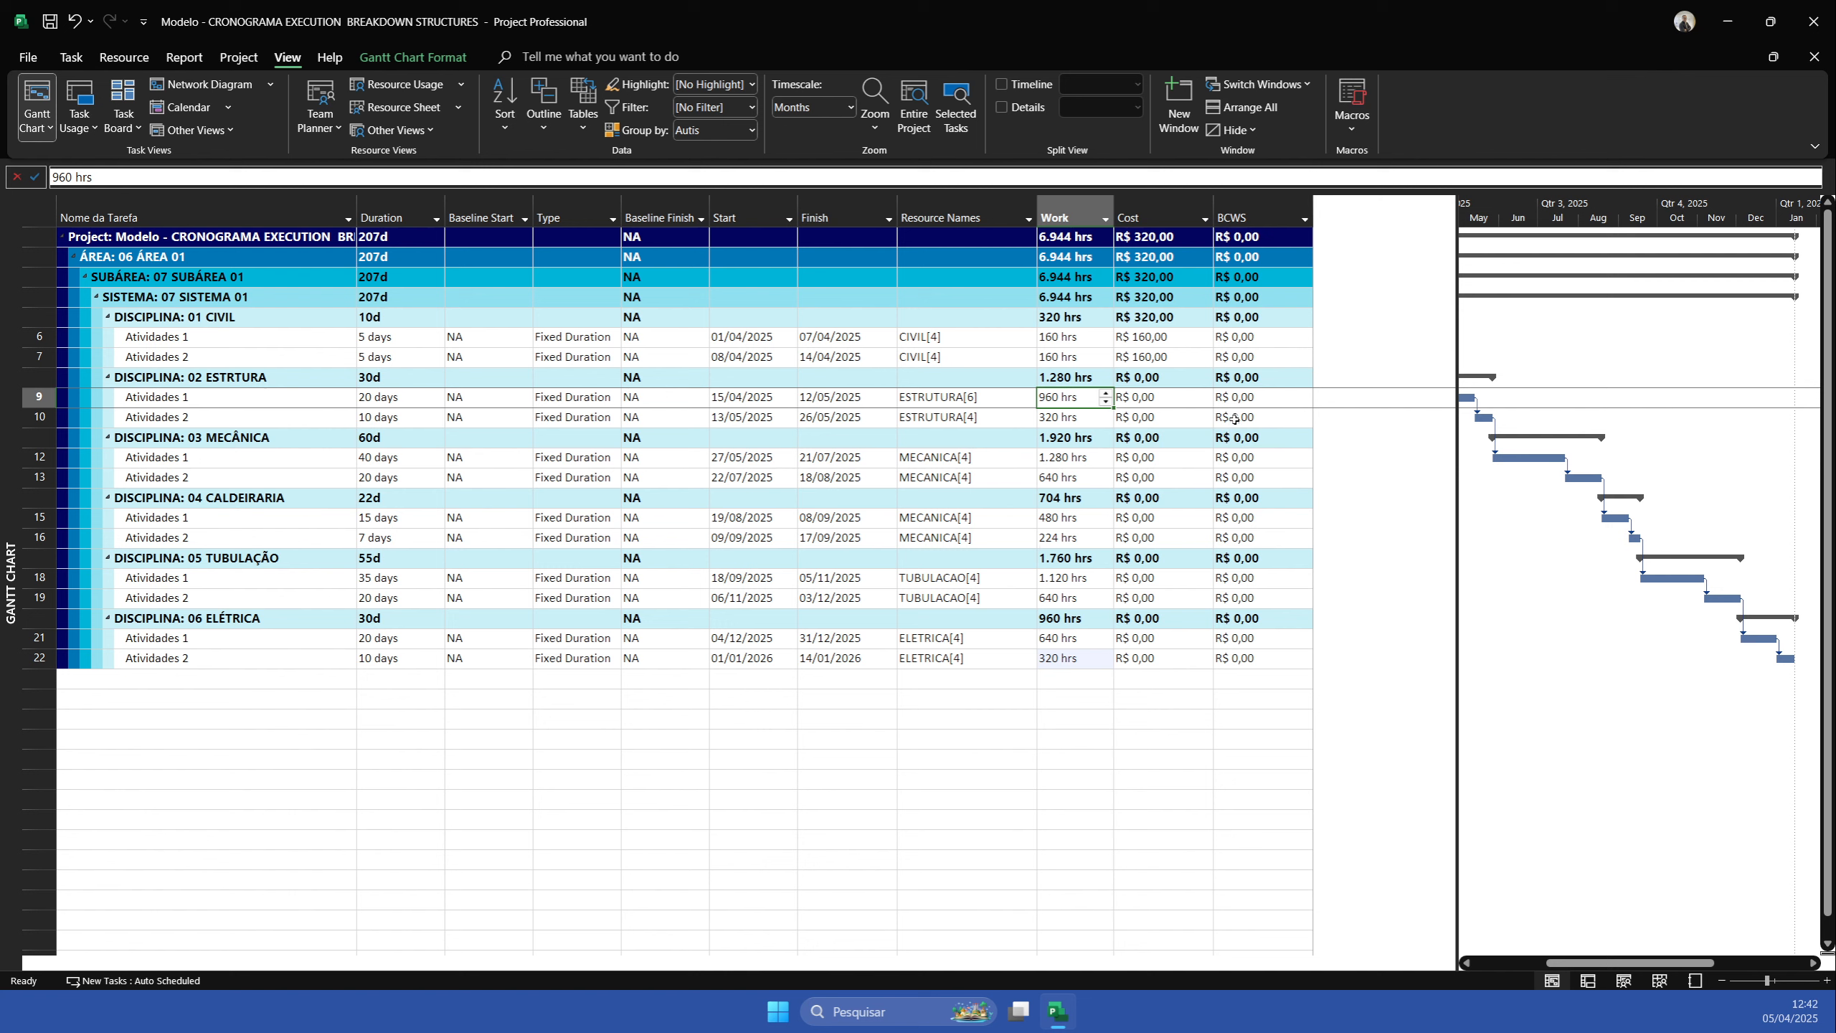
{"action": "left_click_drag", "start_coordinate": [917, 397], "coordinate": [997, 664]}
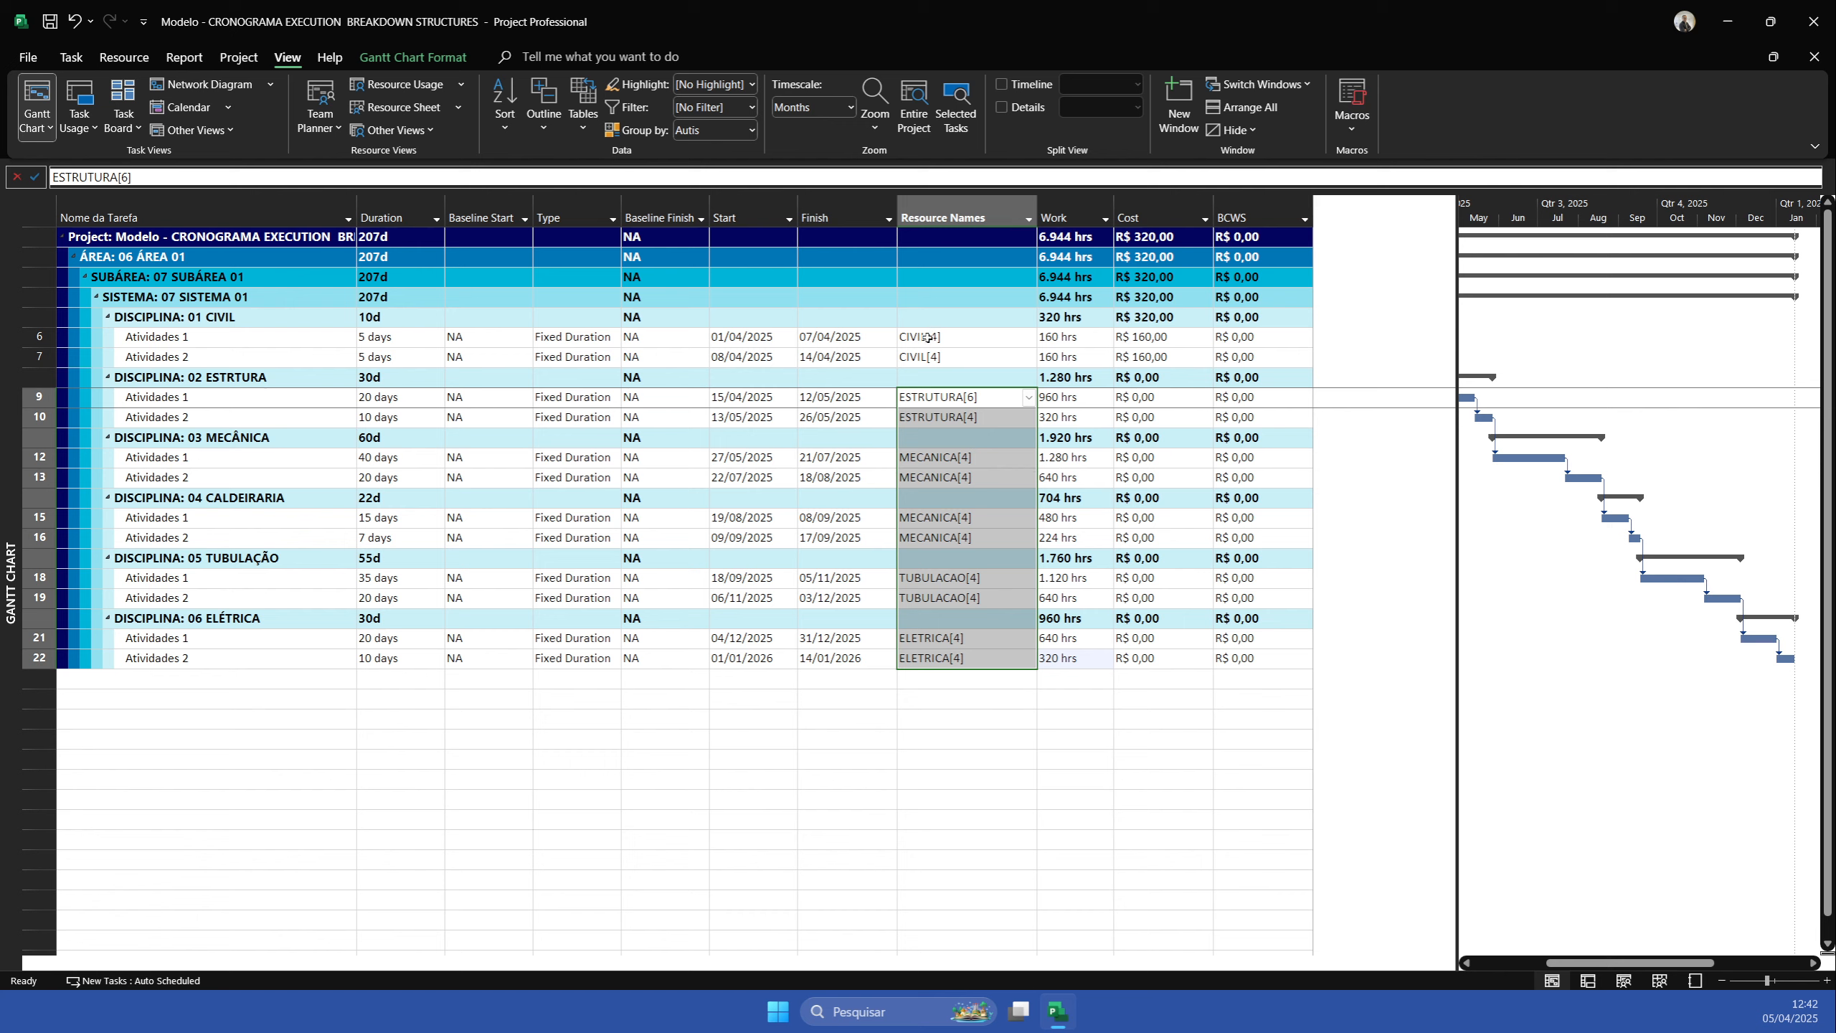
In the Resource Sheet, set the standard rate of ESTRUTURA, MECANICA, TUBULACAO and ELETRICA to R$ 1,00/hr
{"action": "left_click", "coordinate": [396, 107]}
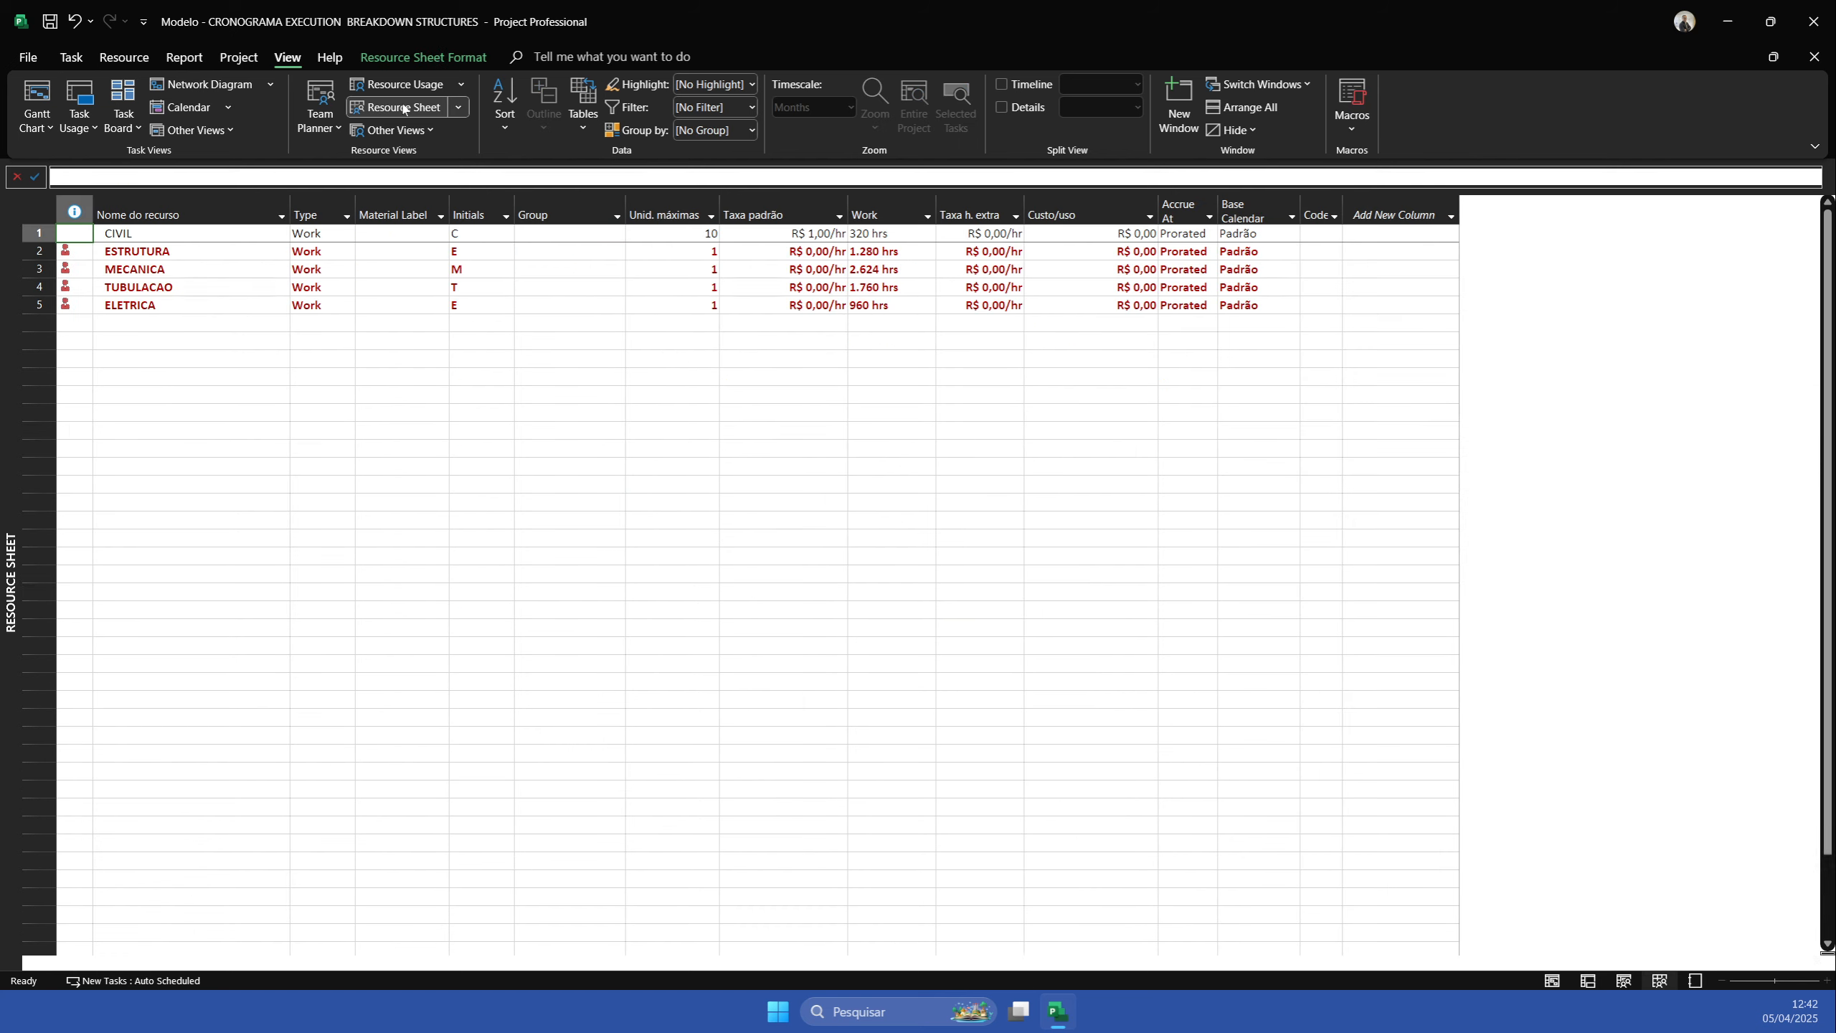
{"action": "left_click", "coordinate": [742, 251]}
{"action": "type", "text": "1"}
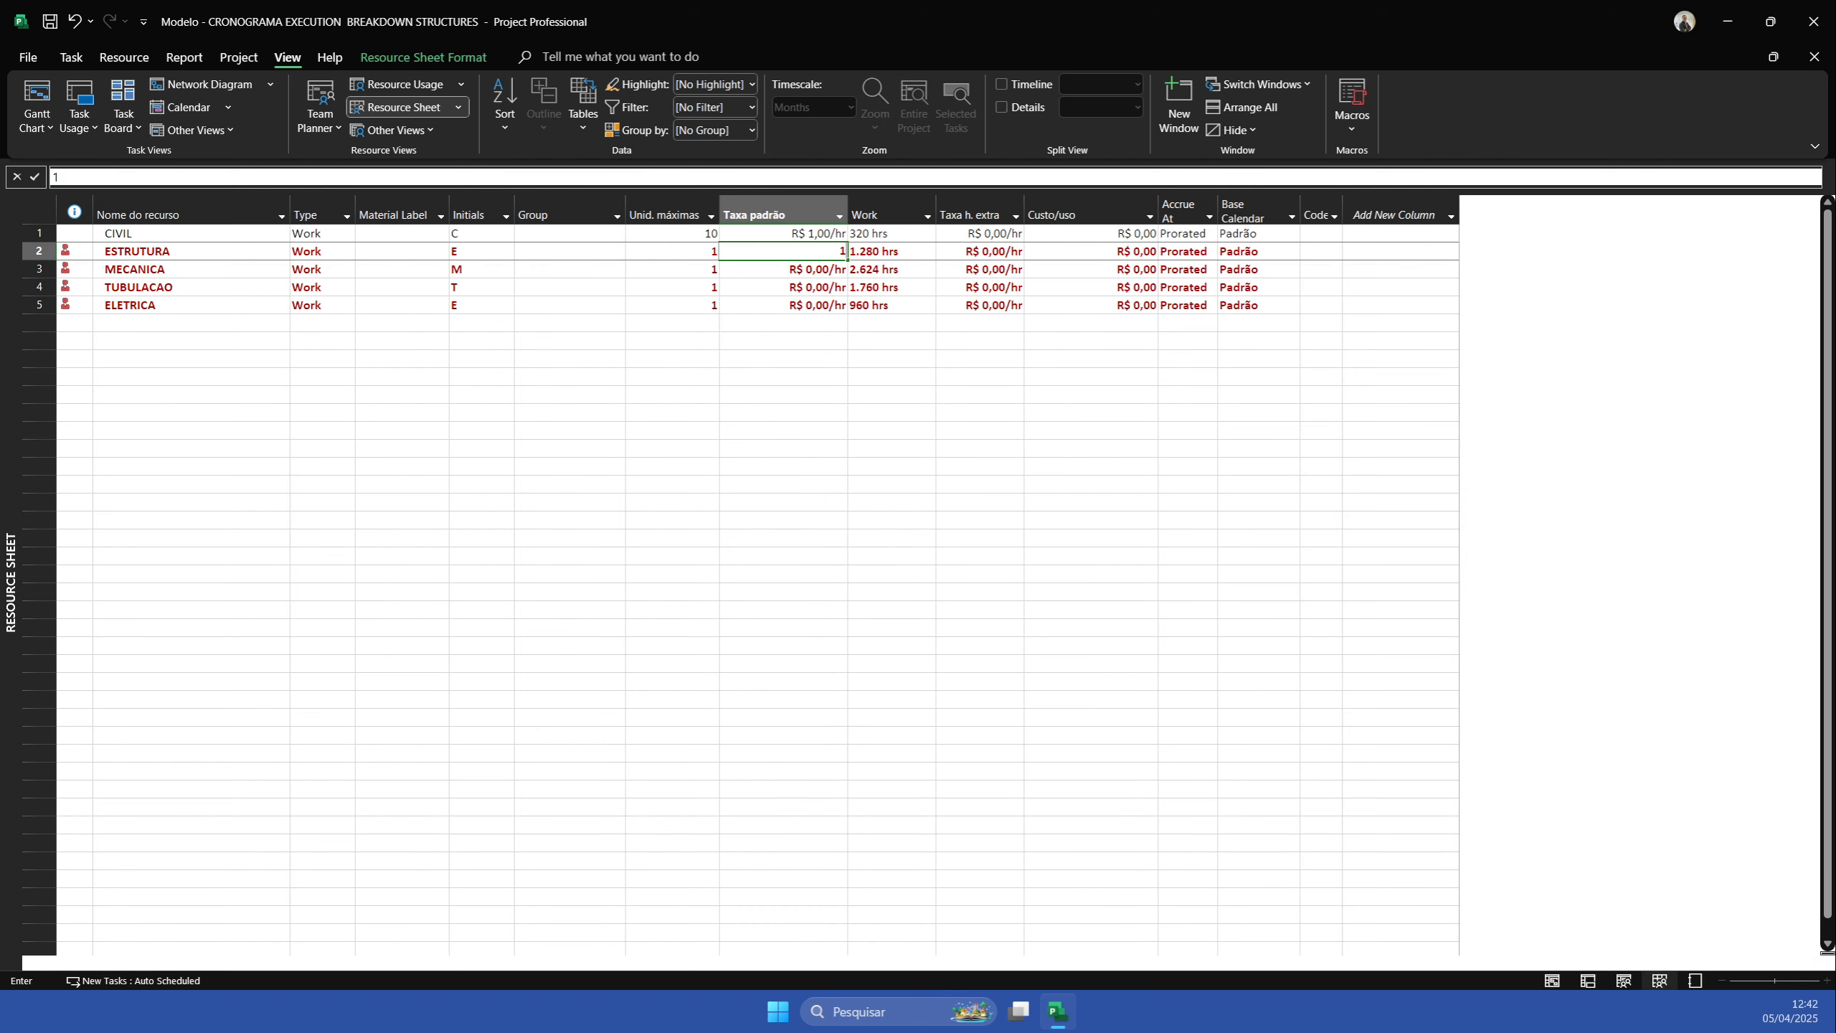
{"action": "key", "text": "Return"}
{"action": "type", "text": "1"}
{"action": "key", "text": "Return"}
{"action": "type", "text": "1"}
{"action": "key", "text": "Return"}
{"action": "type", "text": "1"}
{"action": "key", "text": "Return"}
Set the maximum units of ESTRUTURA to 10 and fill that value down to MECANICA, TUBULACAO and ELETRICA
{"action": "key", "text": "Up"}
{"action": "key", "text": "Up"}
{"action": "key", "text": "Left"}
{"action": "key", "text": "Up"}
{"action": "key", "text": "Up"}
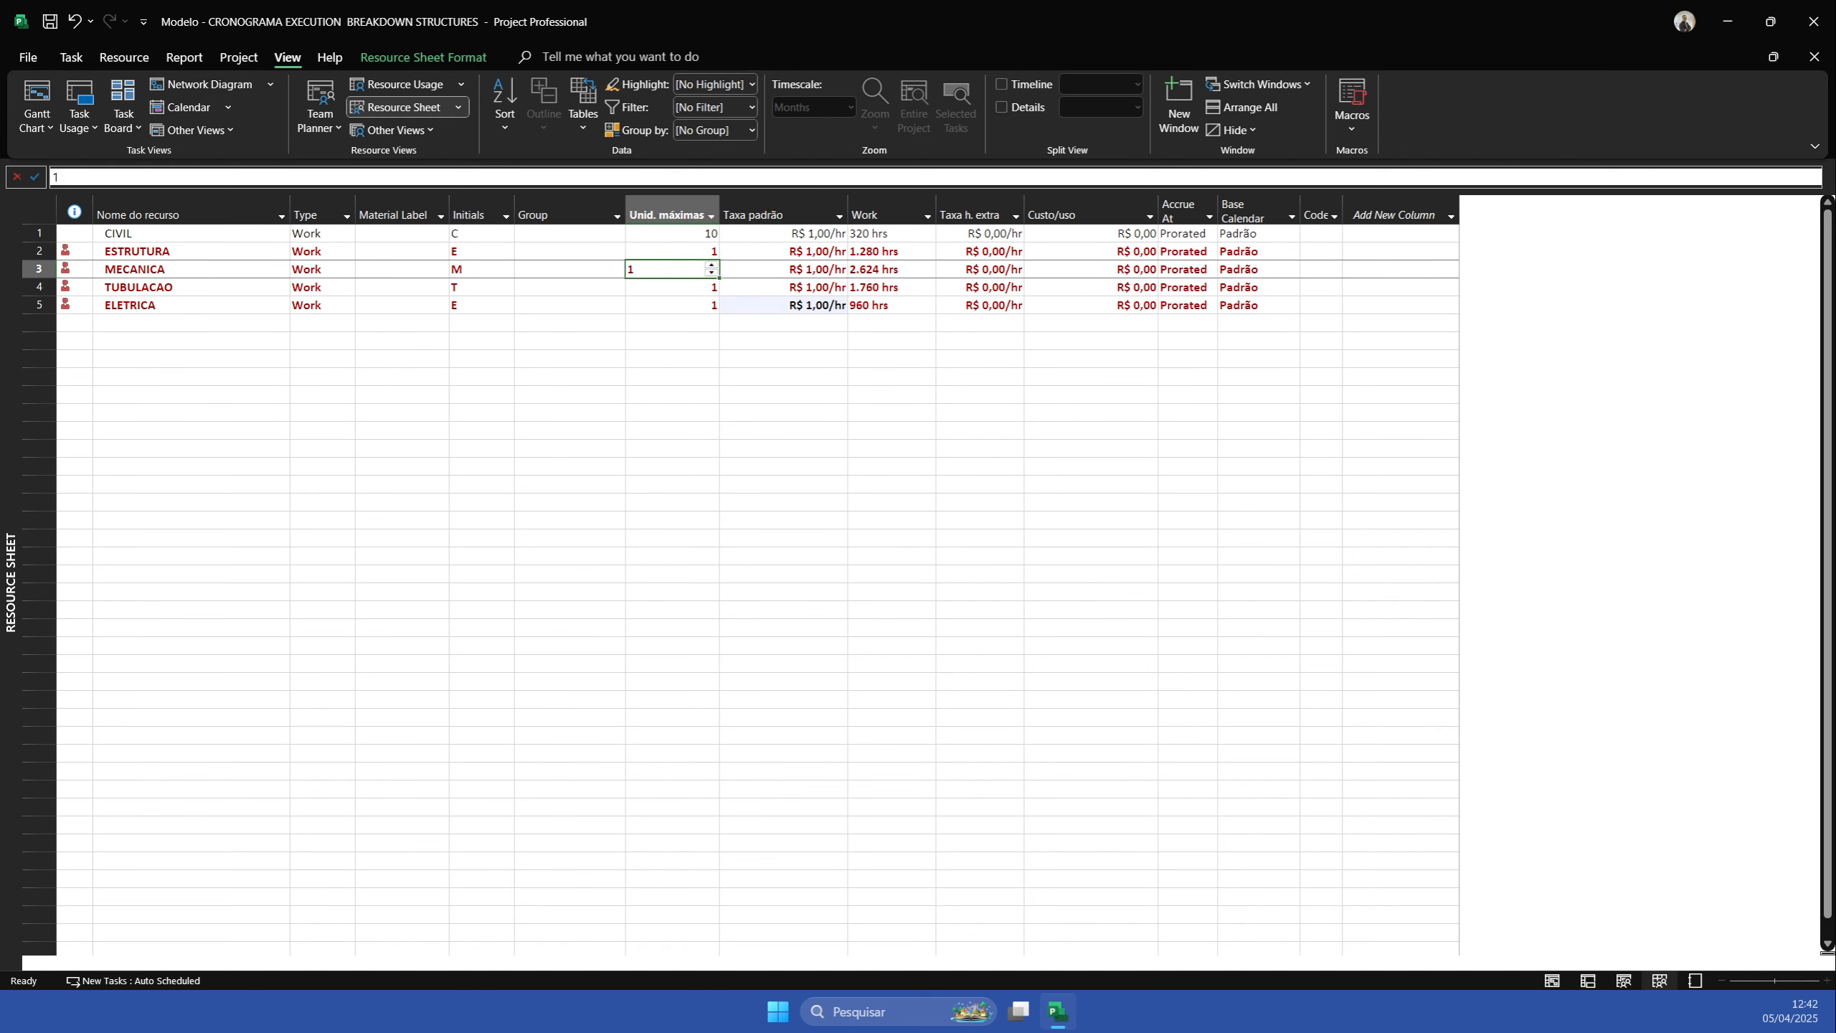
{"action": "type", "text": "10"}
{"action": "key", "text": "Return"}
{"action": "key", "text": "Up"}
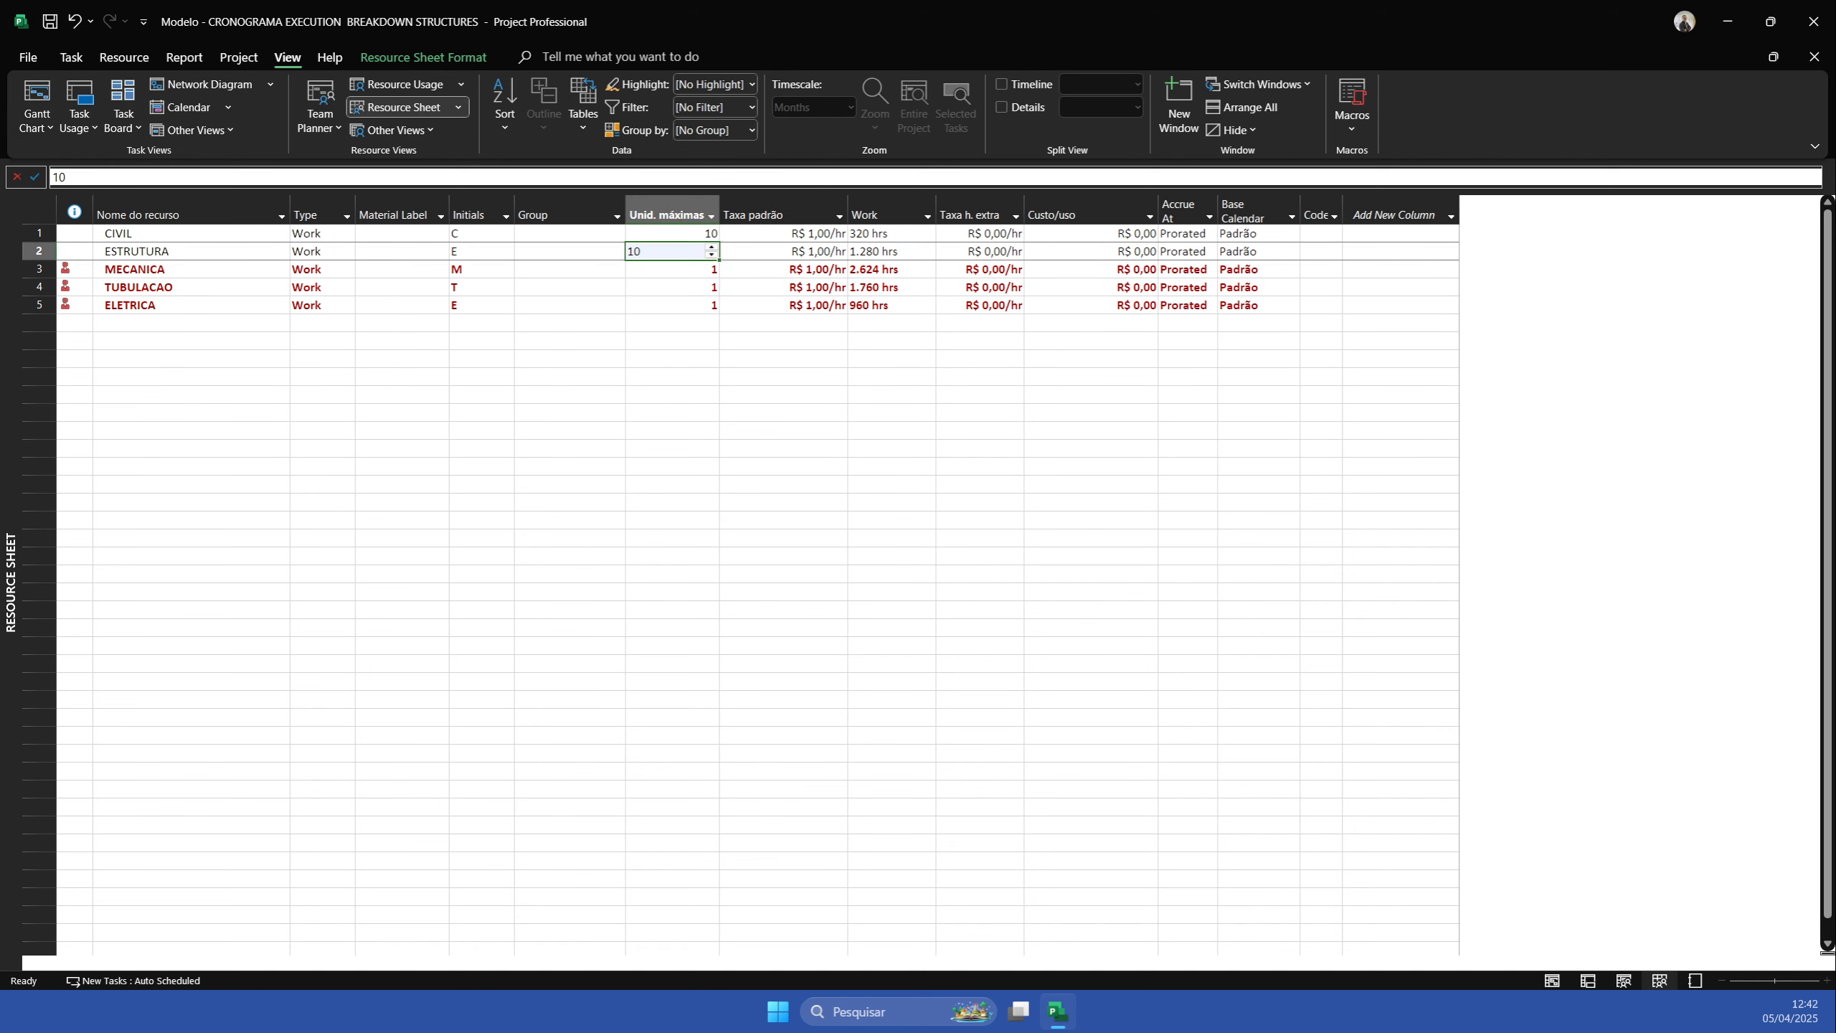
{"action": "key", "text": "shift+Down"}
{"action": "key", "text": "shift+Down"}
{"action": "key", "text": "shift+Down"}
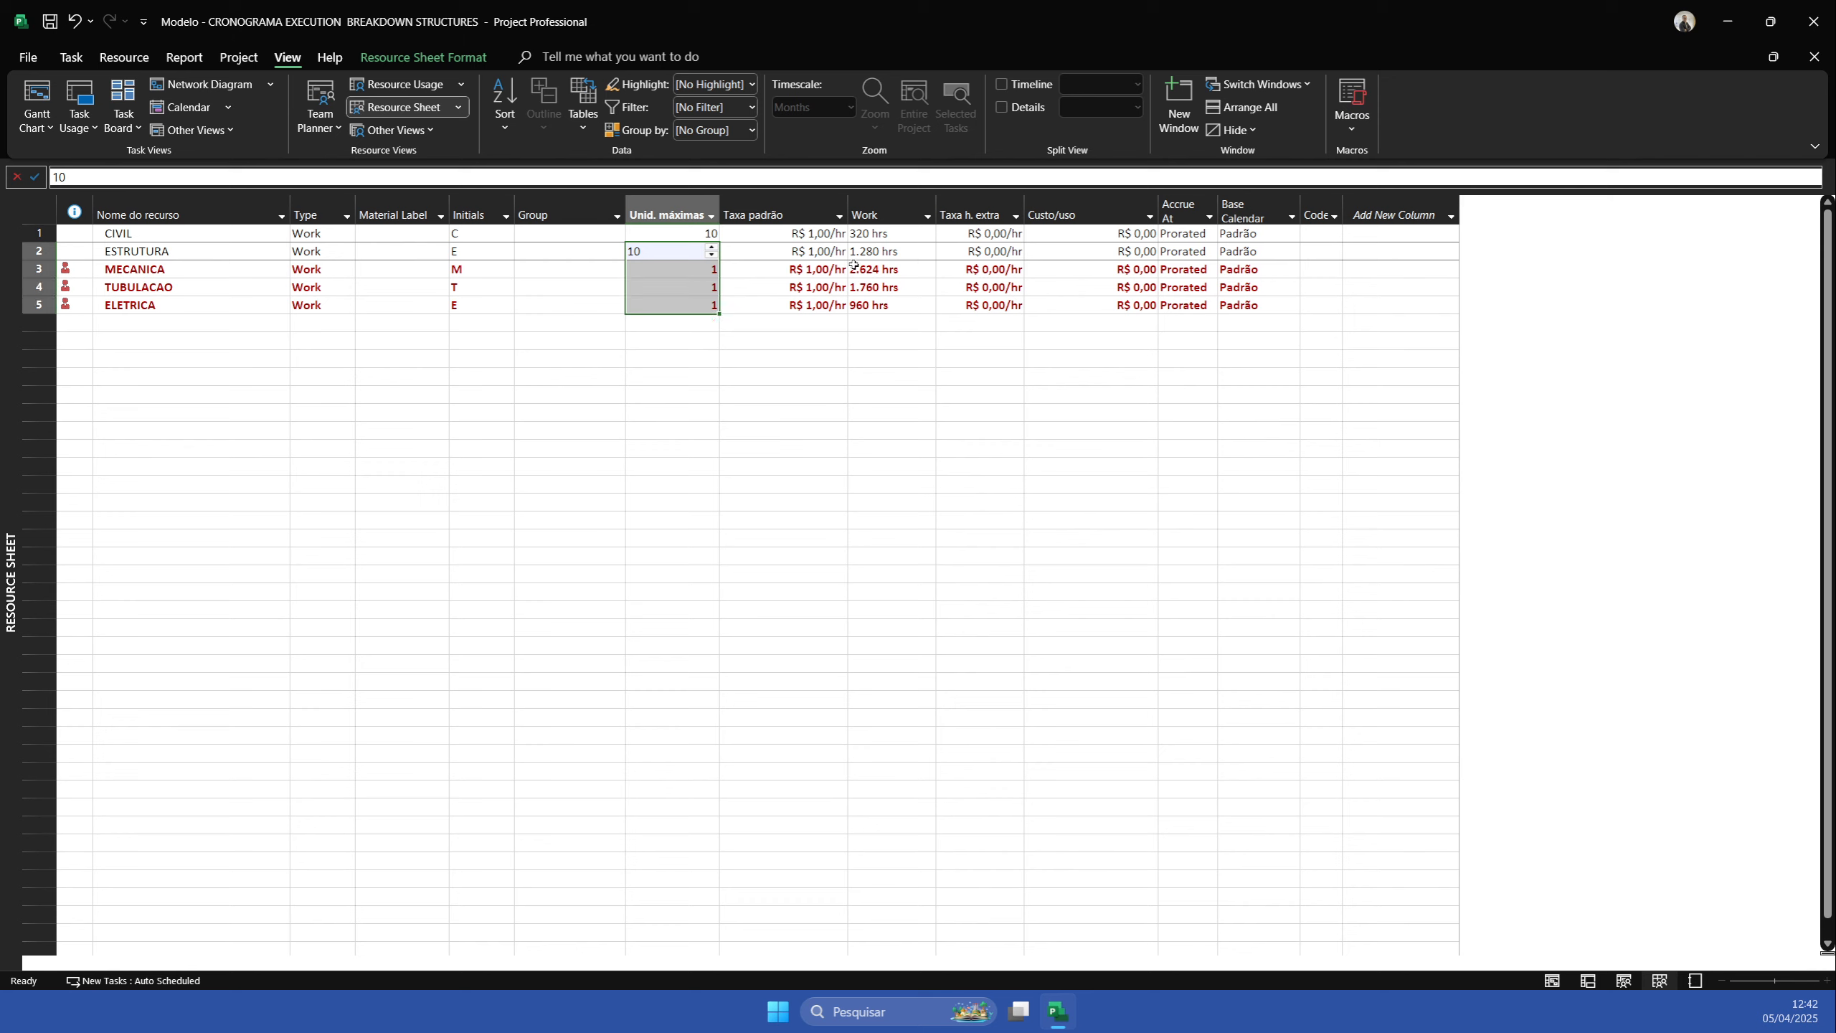
{"action": "key", "text": "ctrl+d"}
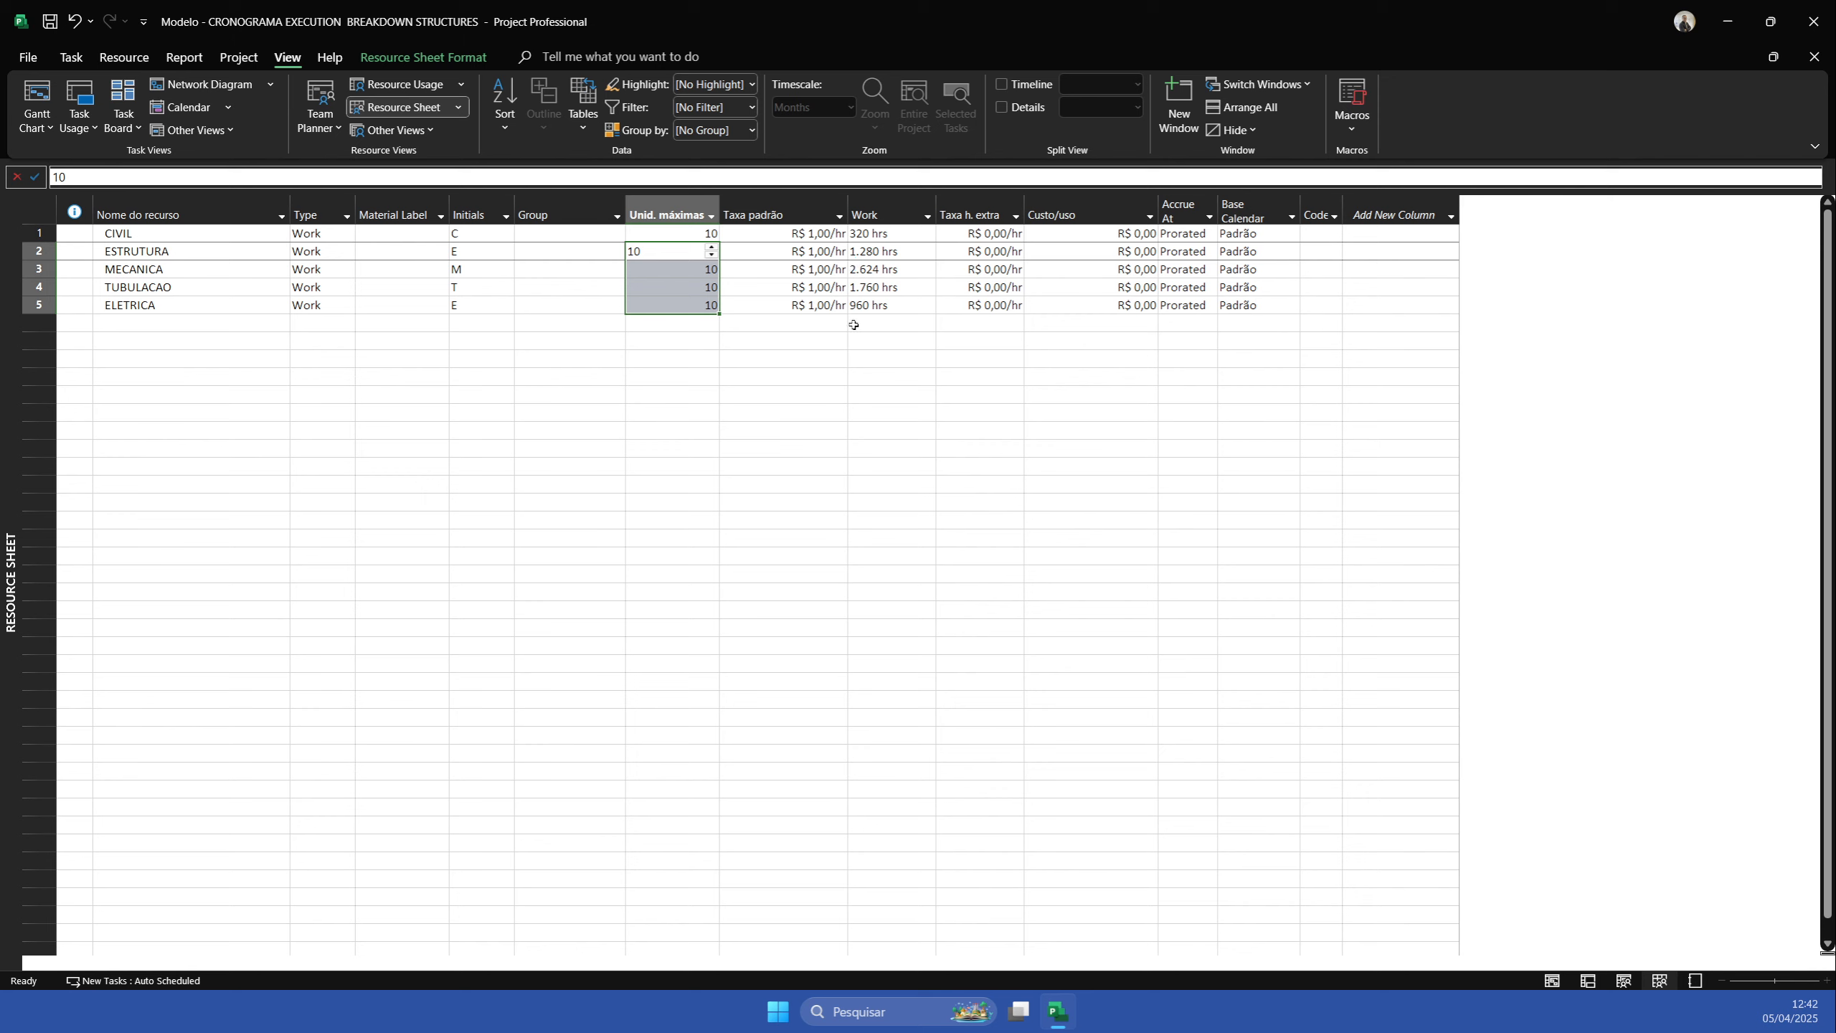
Return to the Gantt Chart view and review the Work, Cost, BCWS and resource assignments of all tasks
{"action": "left_click", "coordinate": [36, 92]}
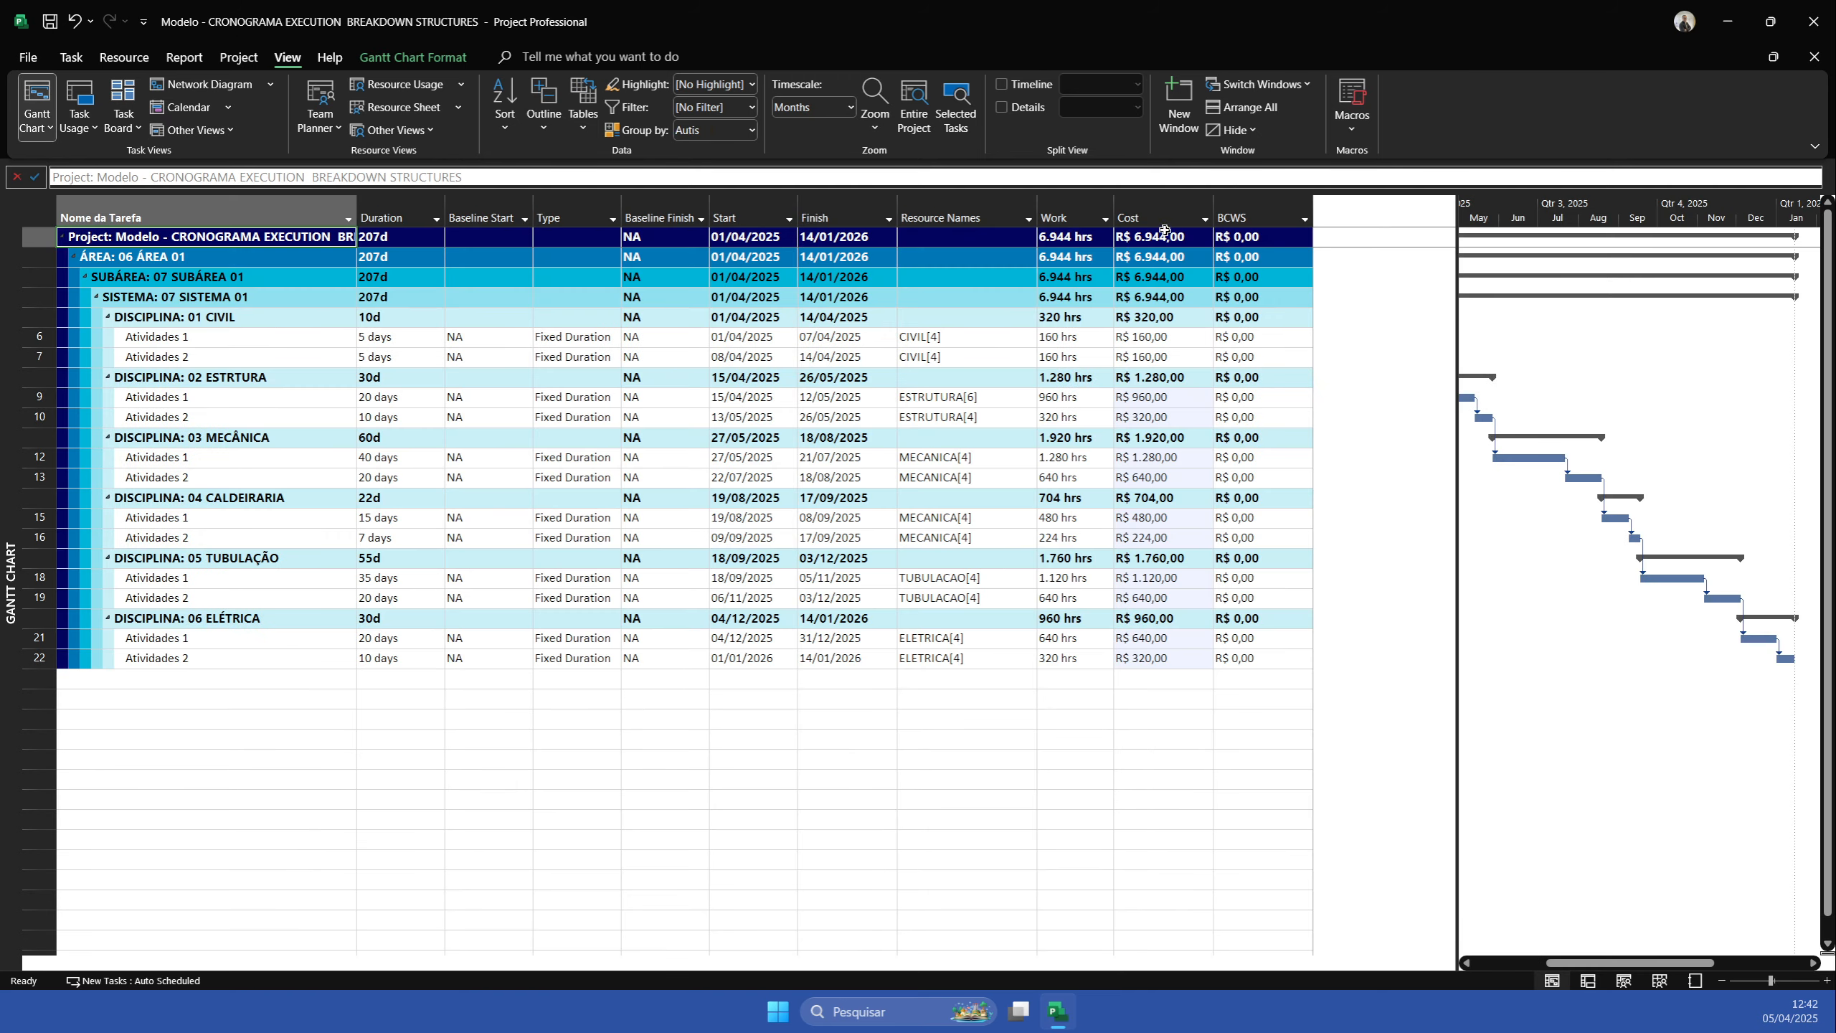
{"action": "left_click", "coordinate": [1064, 203]}
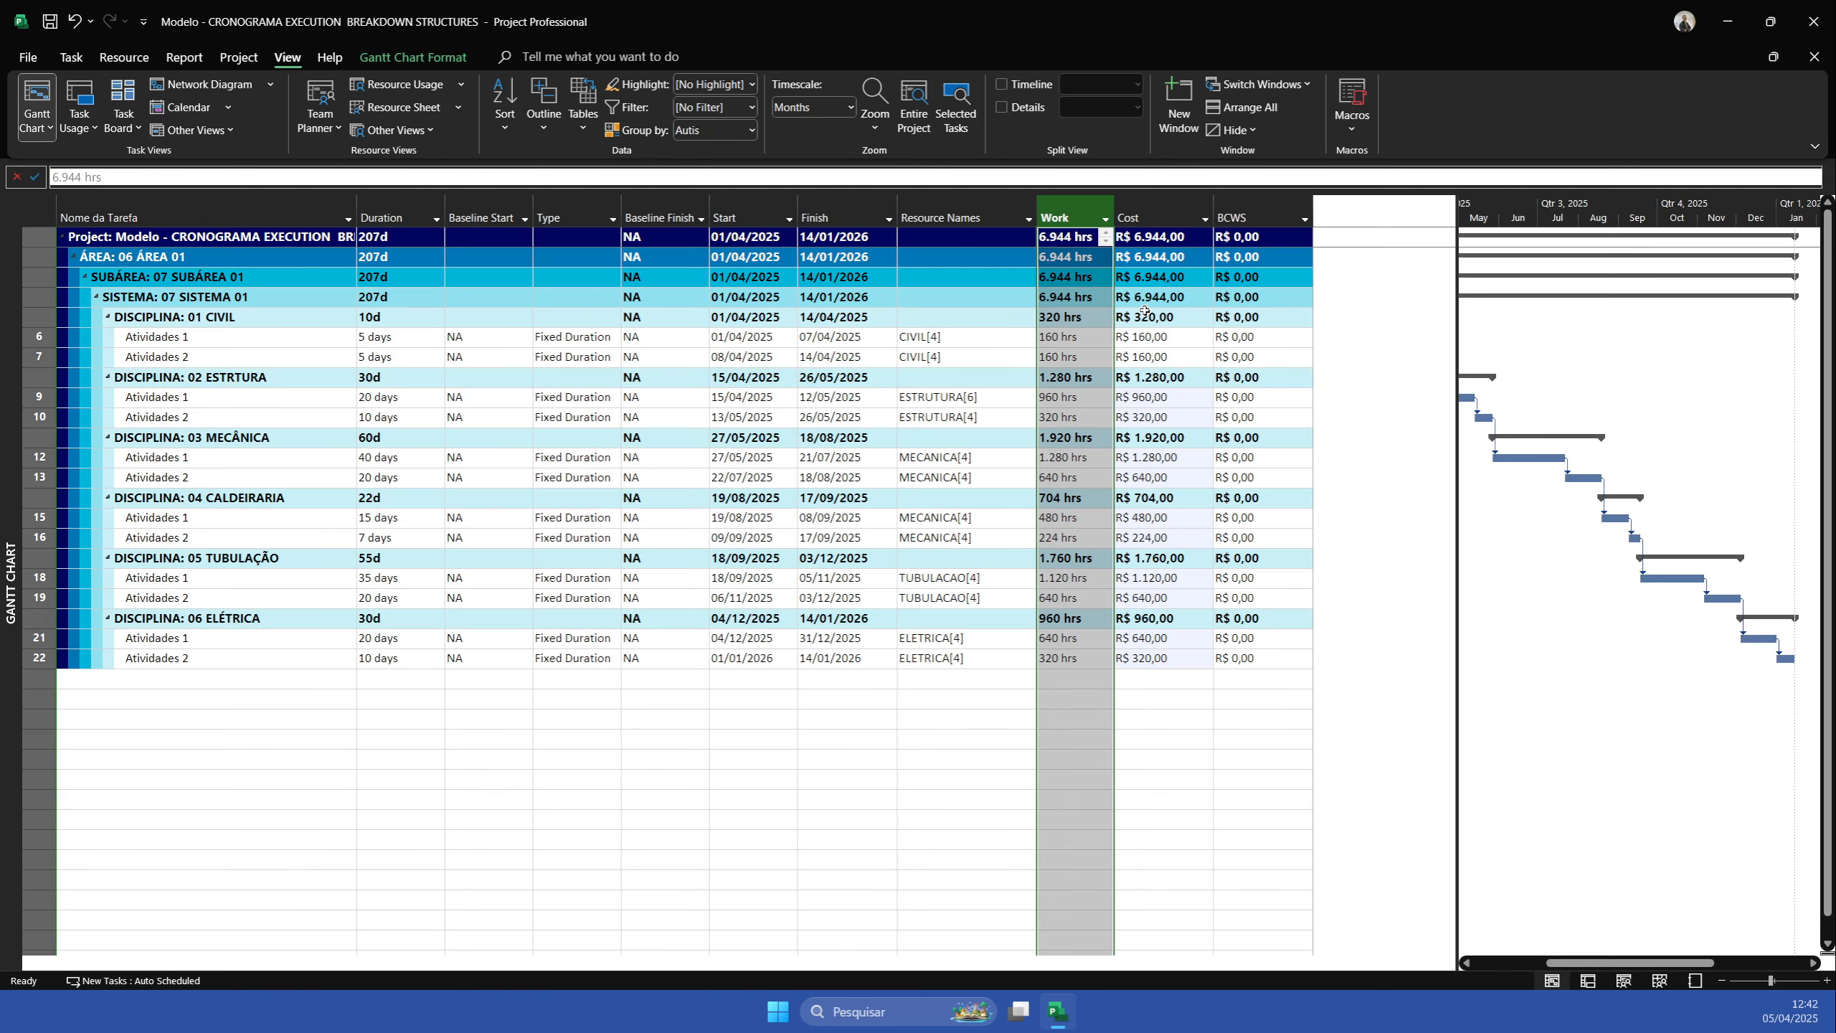
{"action": "left_click", "coordinate": [1140, 211]}
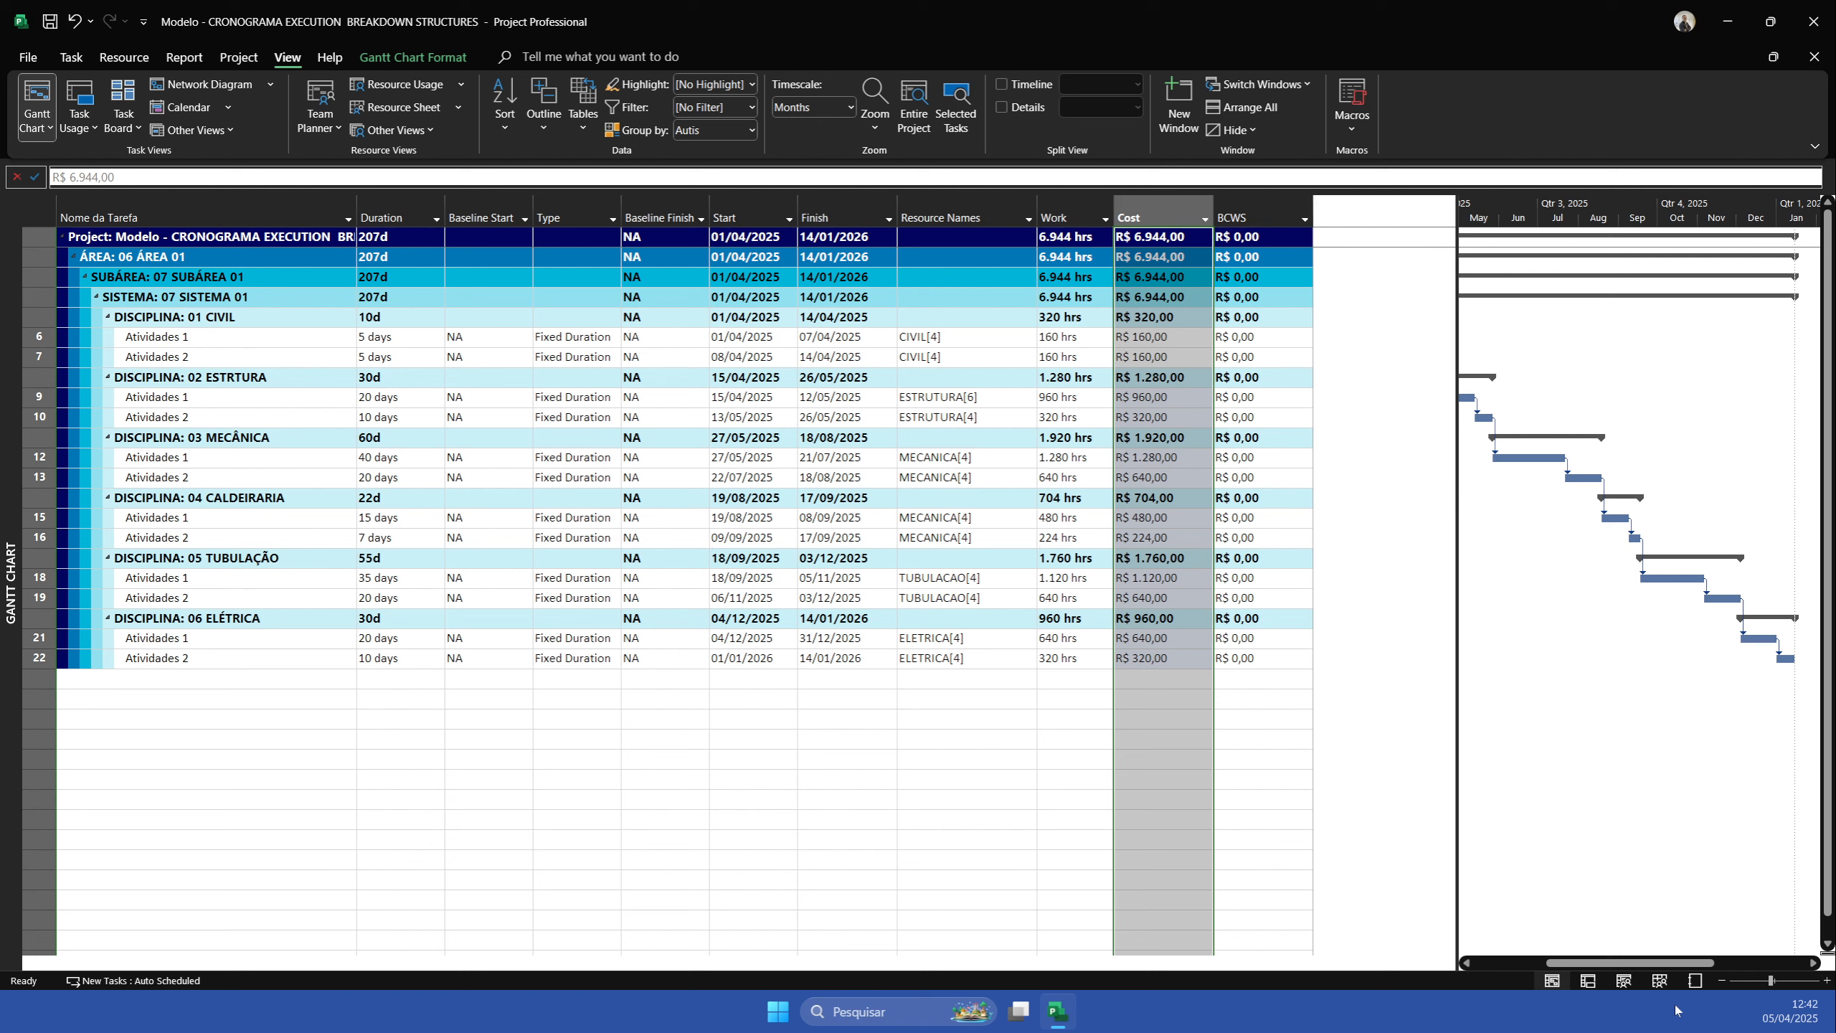
{"action": "left_click", "coordinate": [1244, 216]}
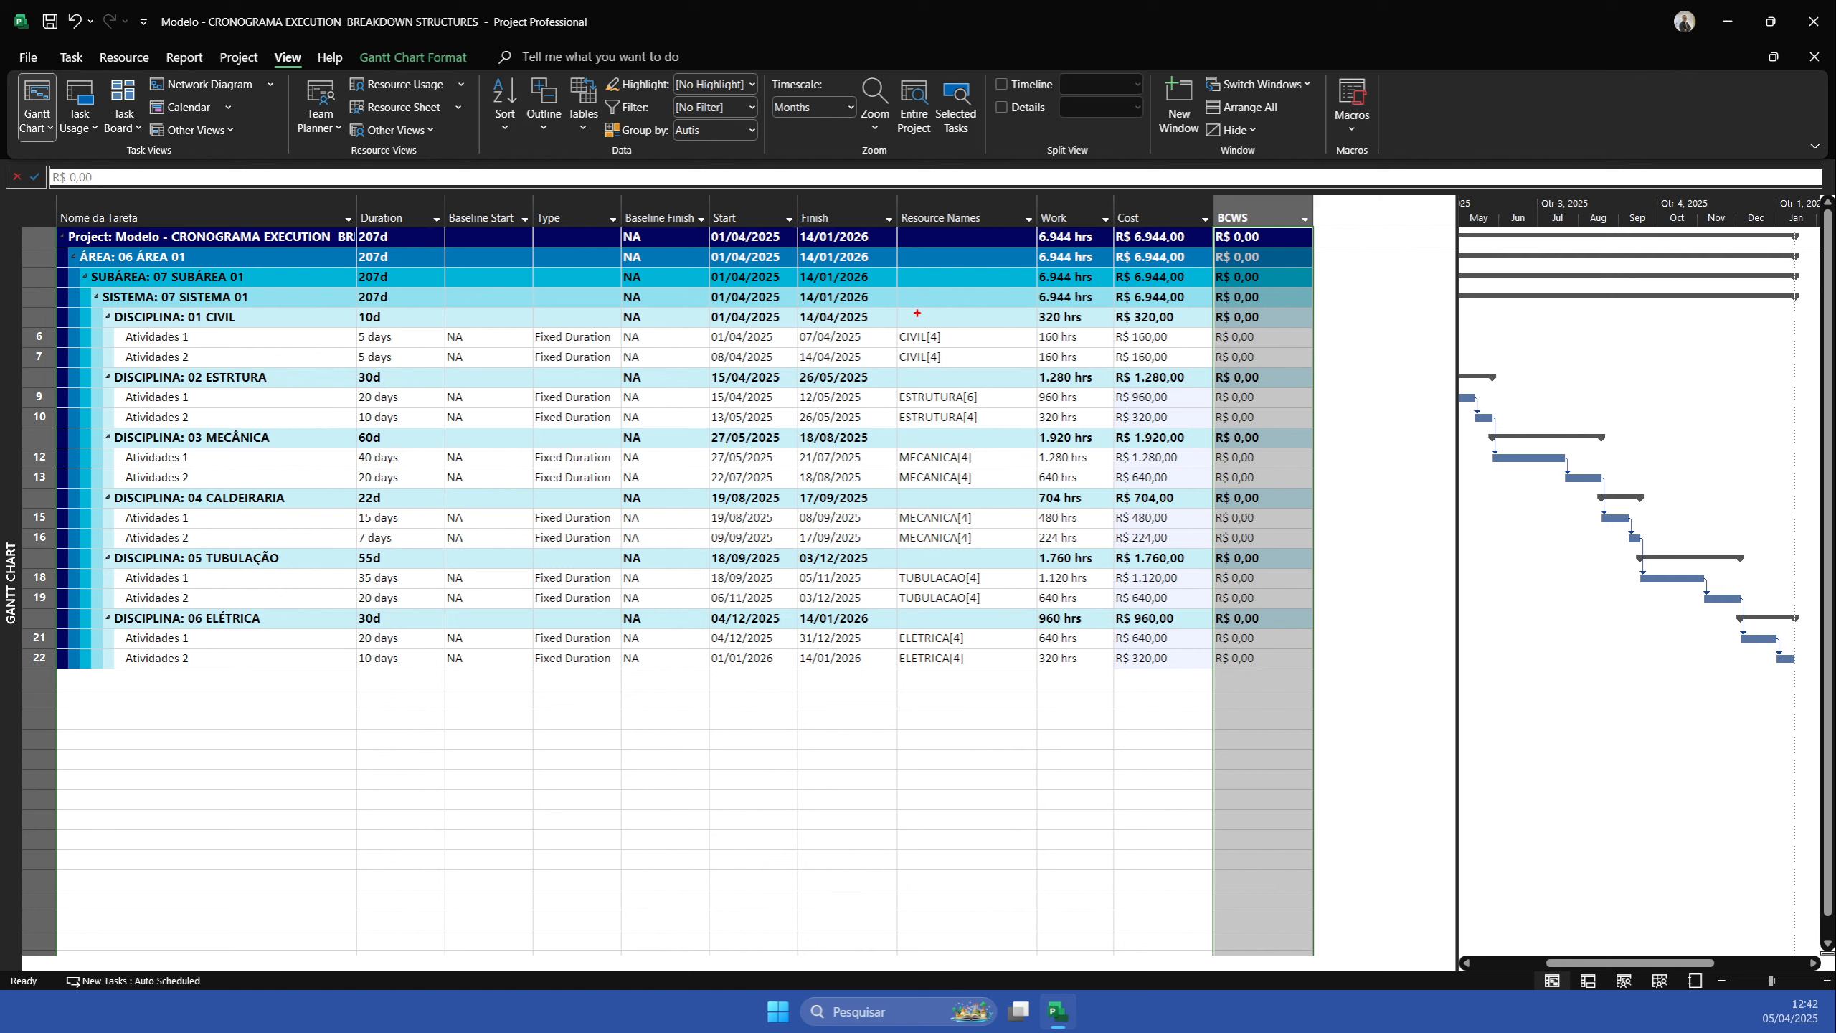
{"action": "mouse_move", "coordinate": [896, 310]}
{"action": "left_mouse_down"}
{"action": "mouse_move", "coordinate": [996, 677]}
{"action": "mouse_move", "coordinate": [1060, 704]}
{"action": "left_mouse_up"}
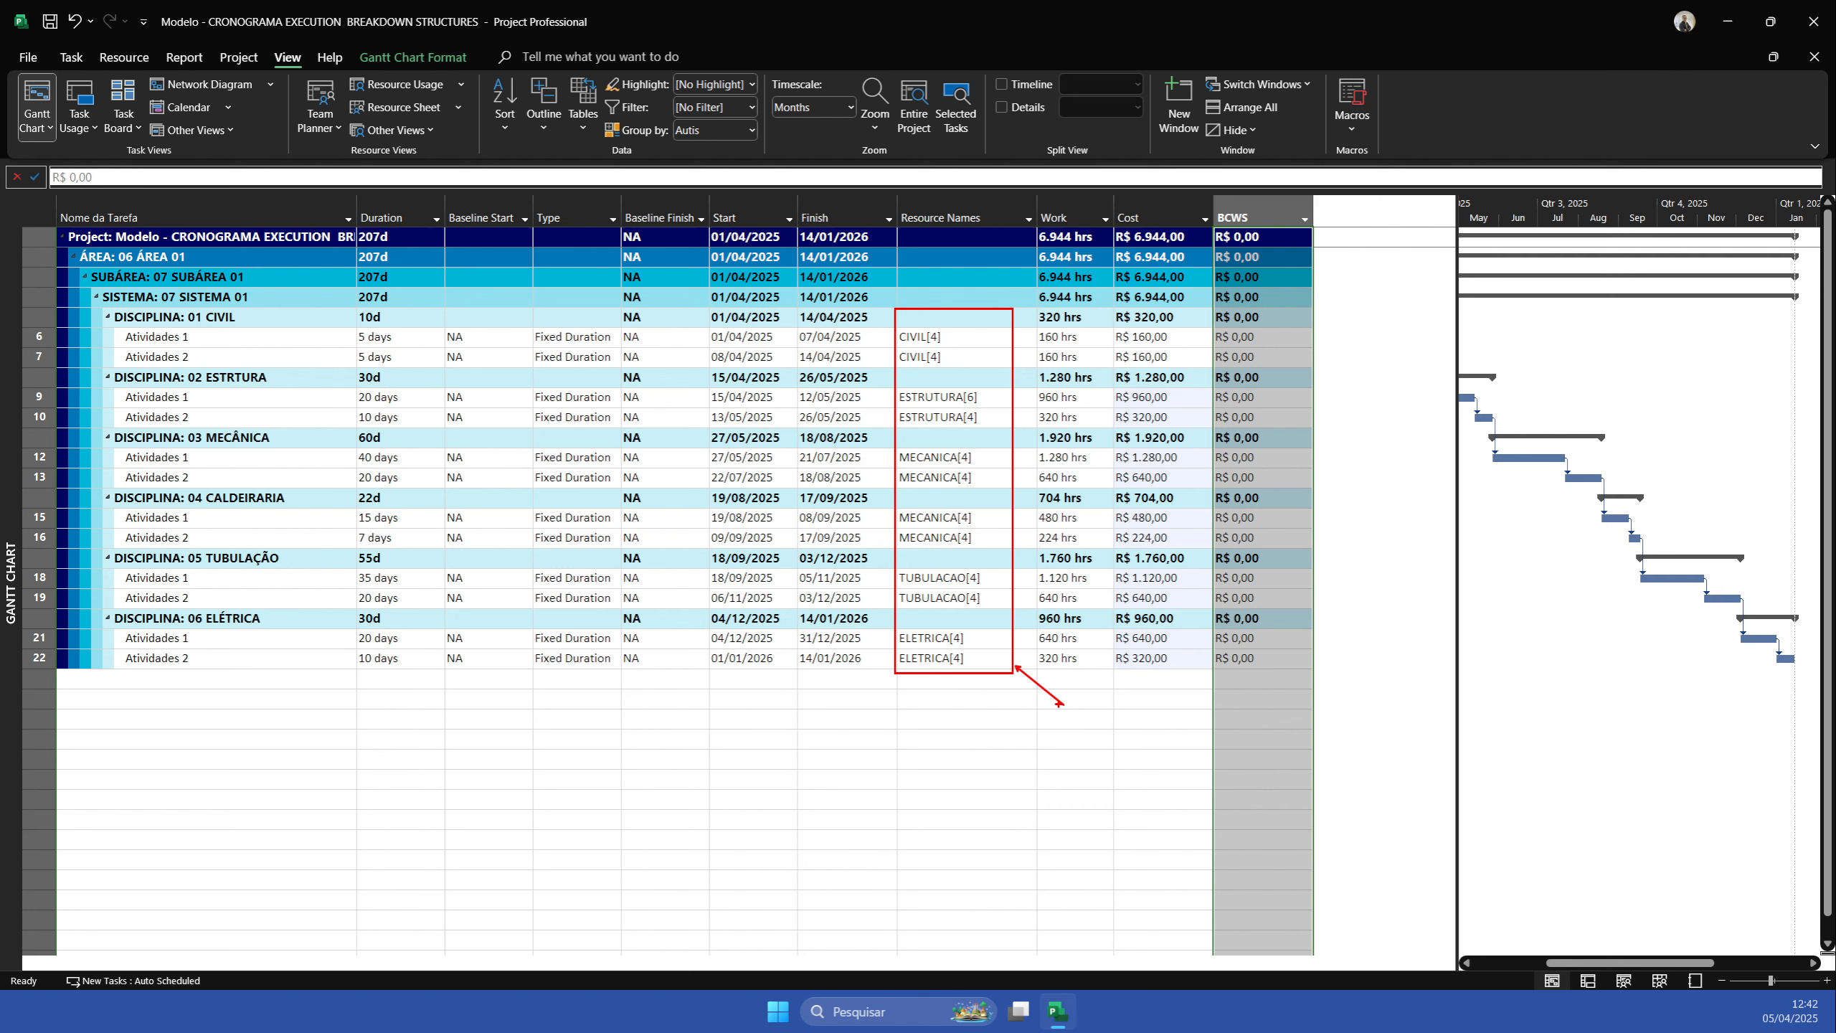
Set the project baseline and check the BCWS of Atividades 1 under DISCIPLINA: 01 CIVIL
{"action": "left_click", "coordinate": [239, 56]}
{"action": "left_click", "coordinate": [621, 126]}
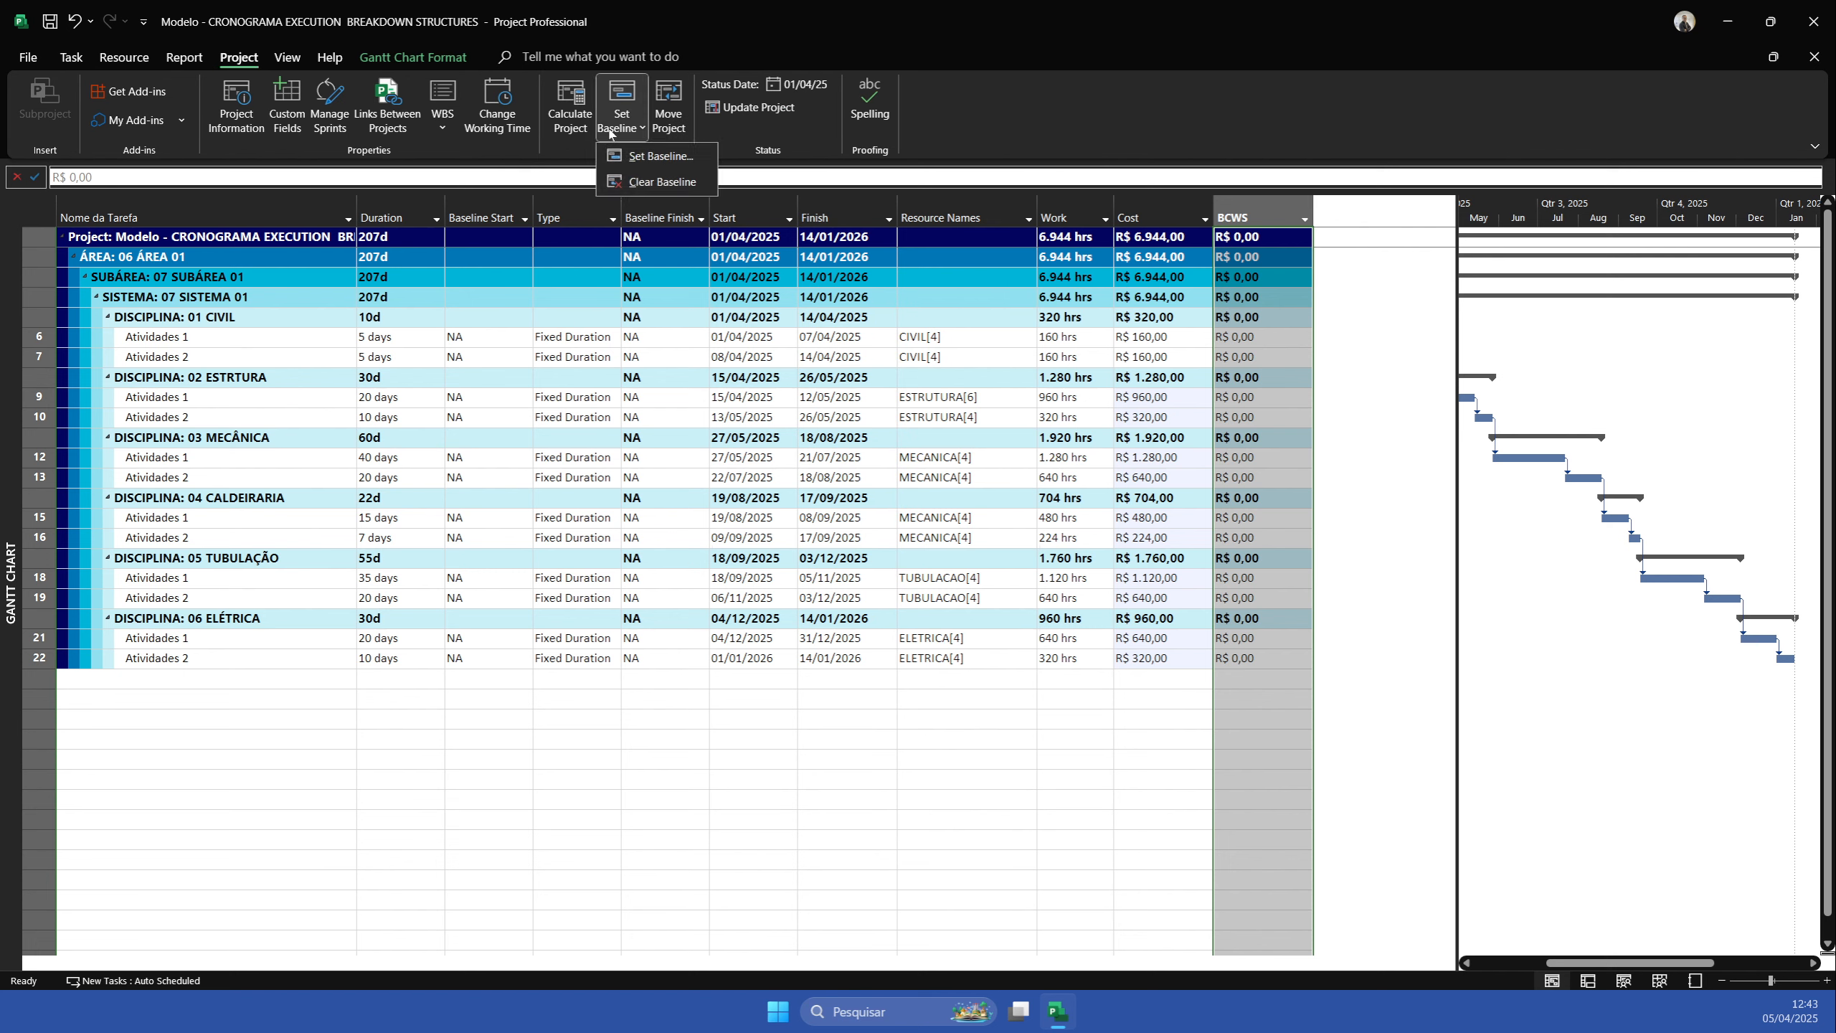
{"action": "left_click", "coordinate": [636, 154]}
{"action": "left_click", "coordinate": [941, 633]}
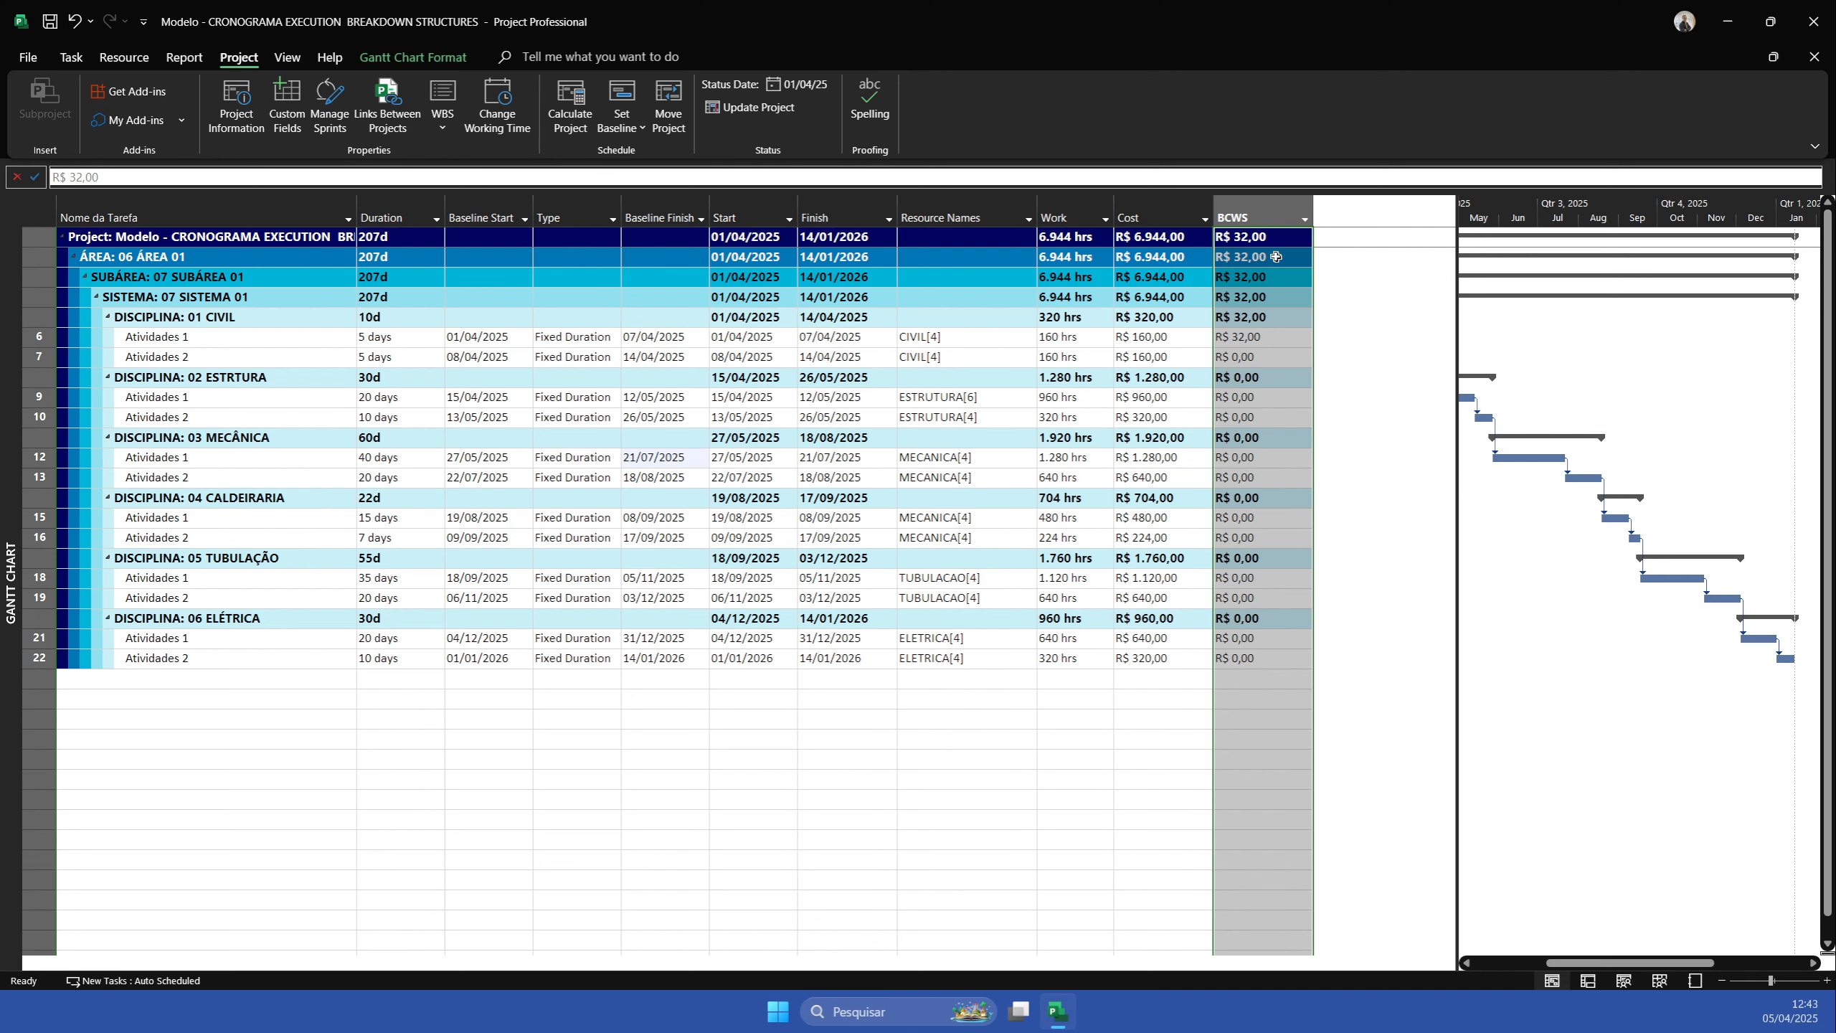
{"action": "left_click", "coordinate": [1268, 337]}
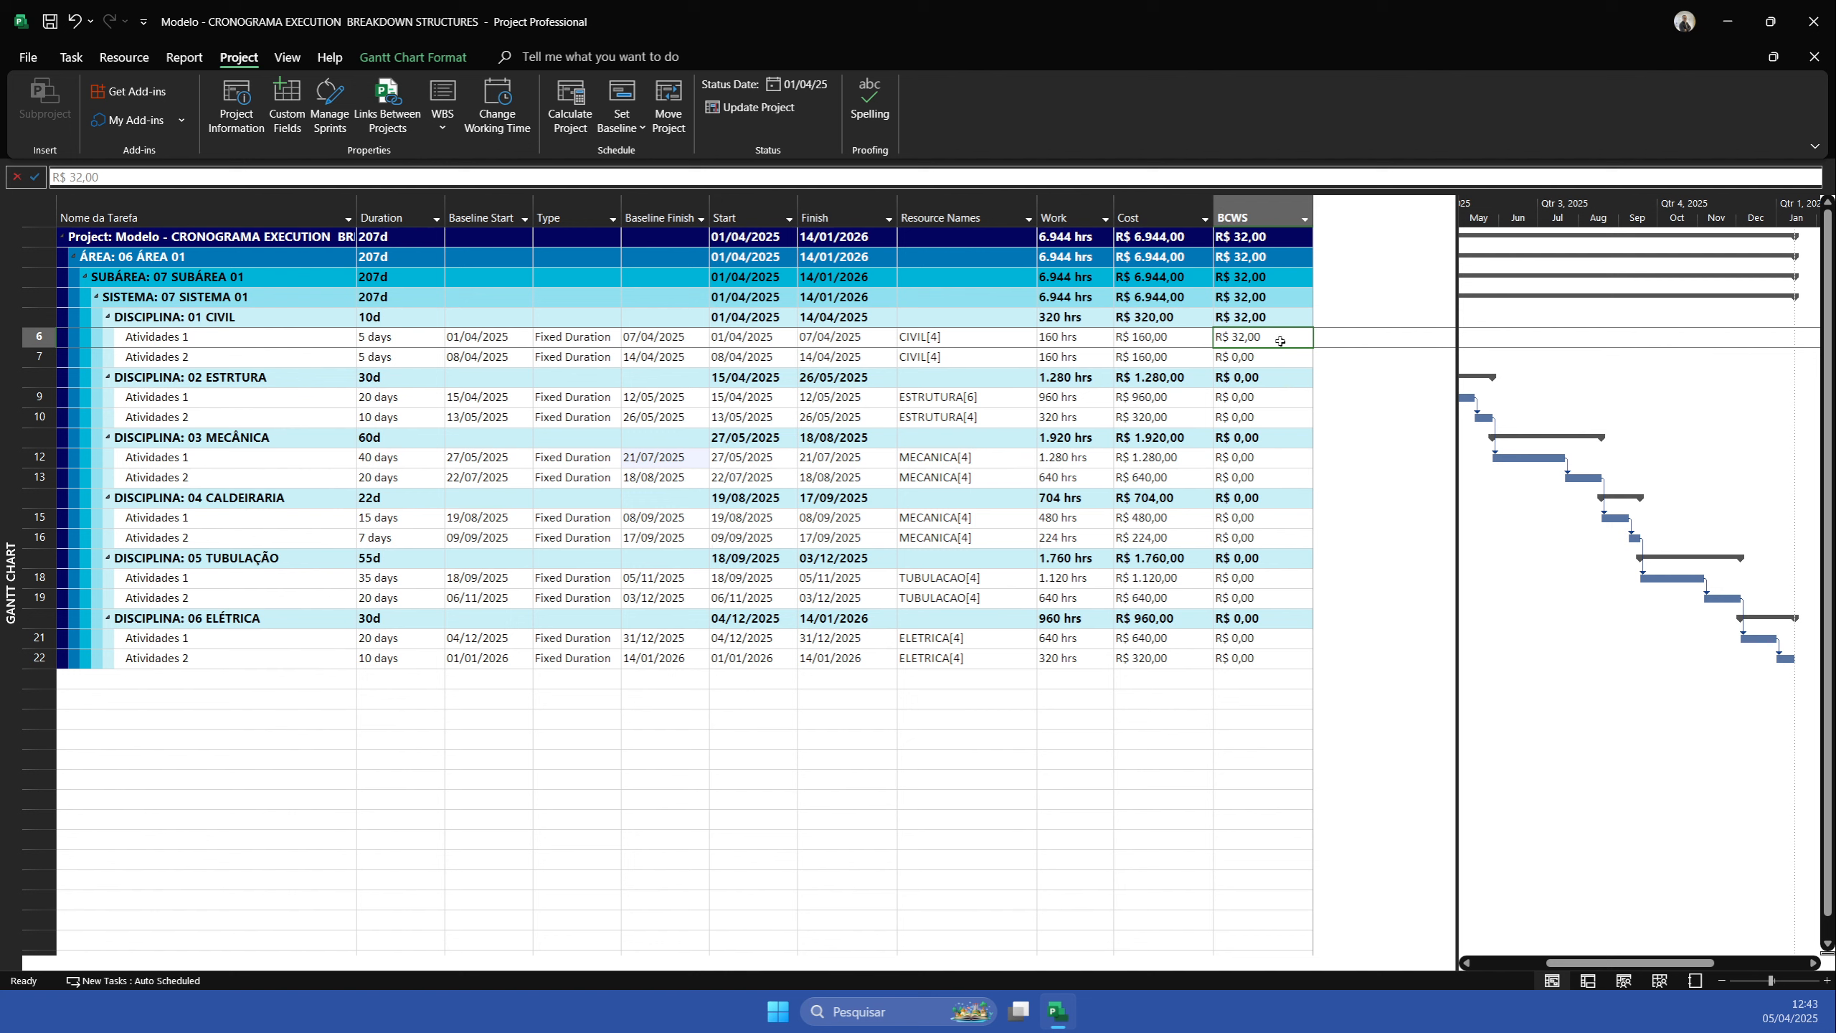
Set the project status date to 12/04/2025
{"action": "left_click", "coordinate": [800, 84]}
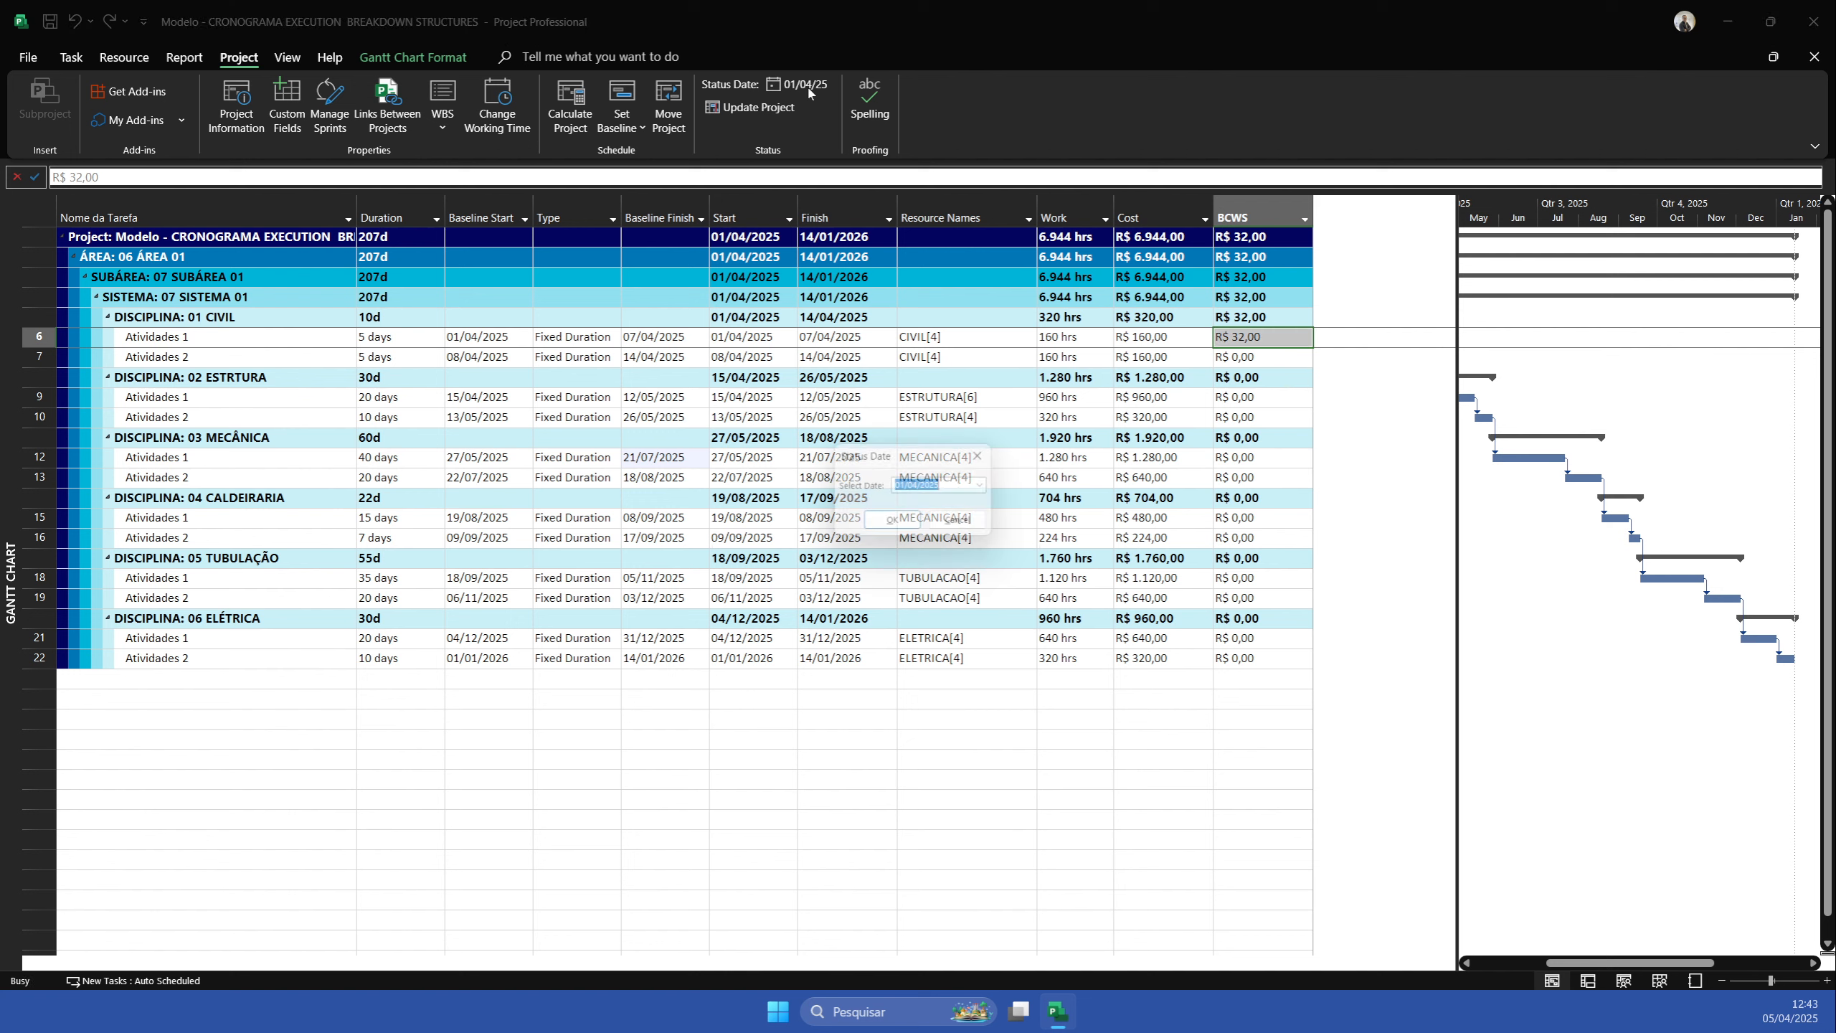
{"action": "left_click", "coordinate": [990, 486]}
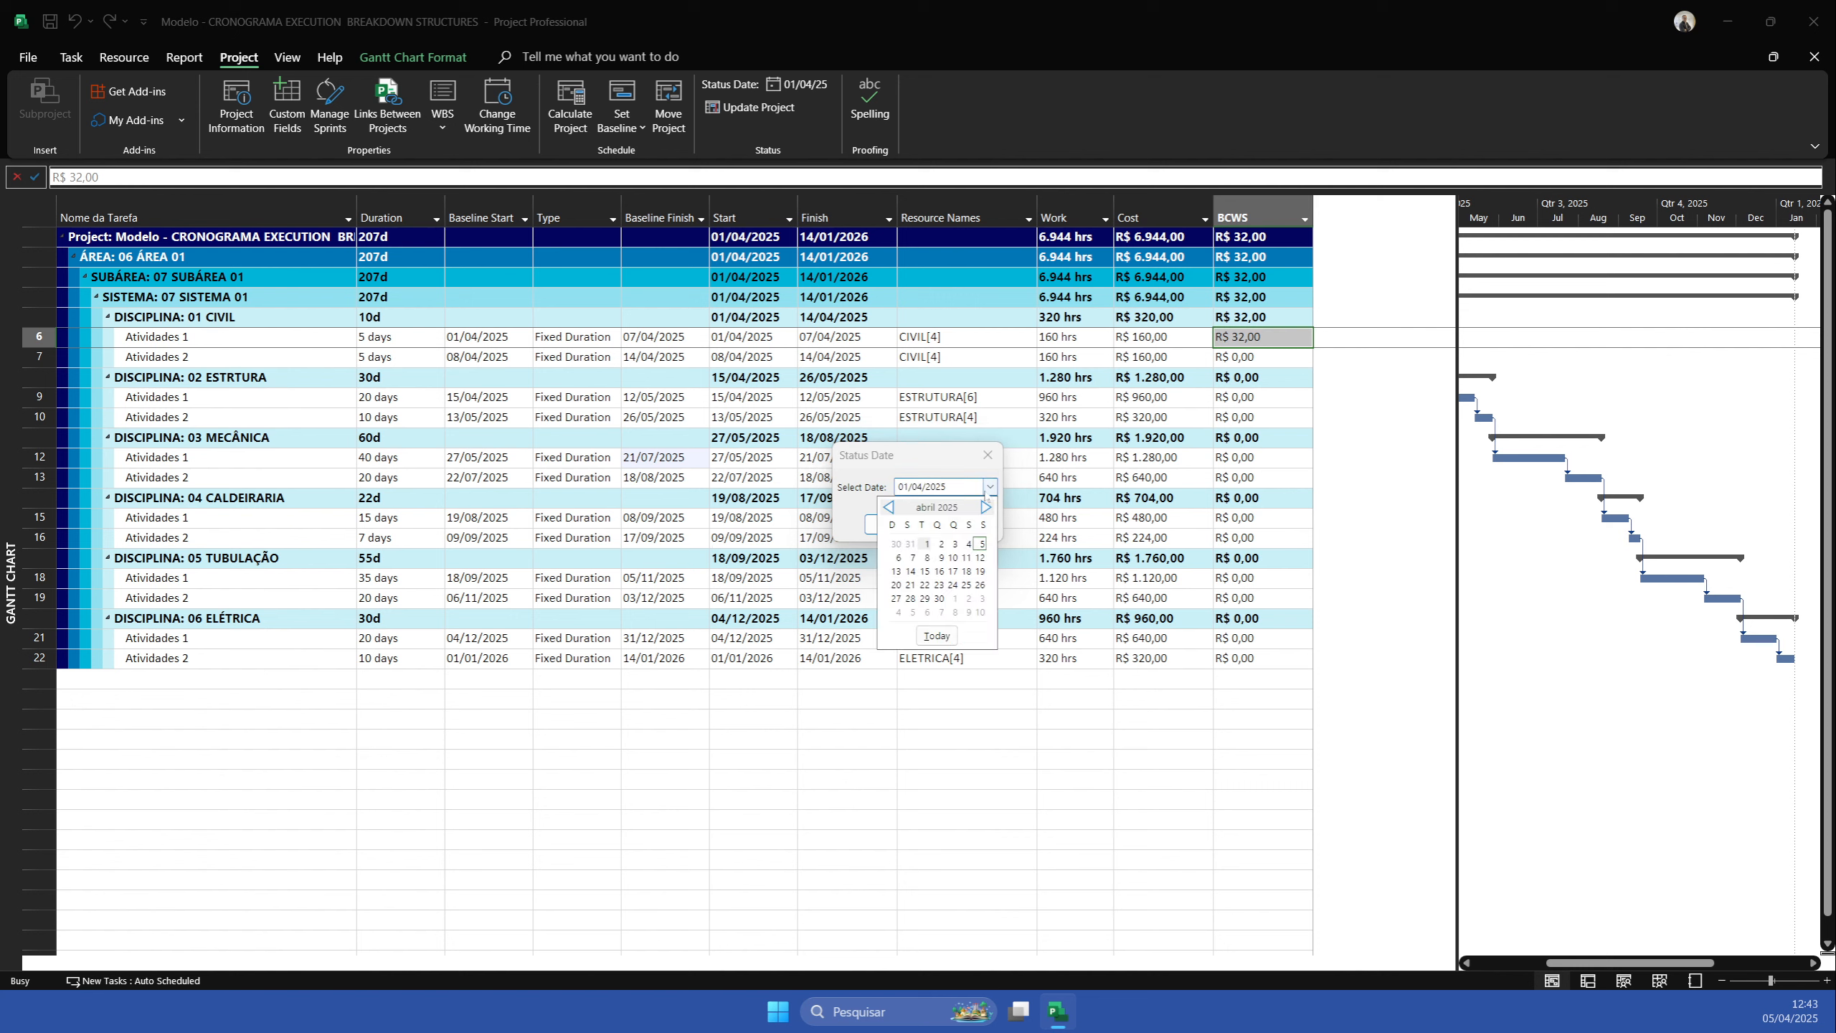
{"action": "left_click", "coordinate": [981, 556]}
{"action": "left_click", "coordinate": [966, 522]}
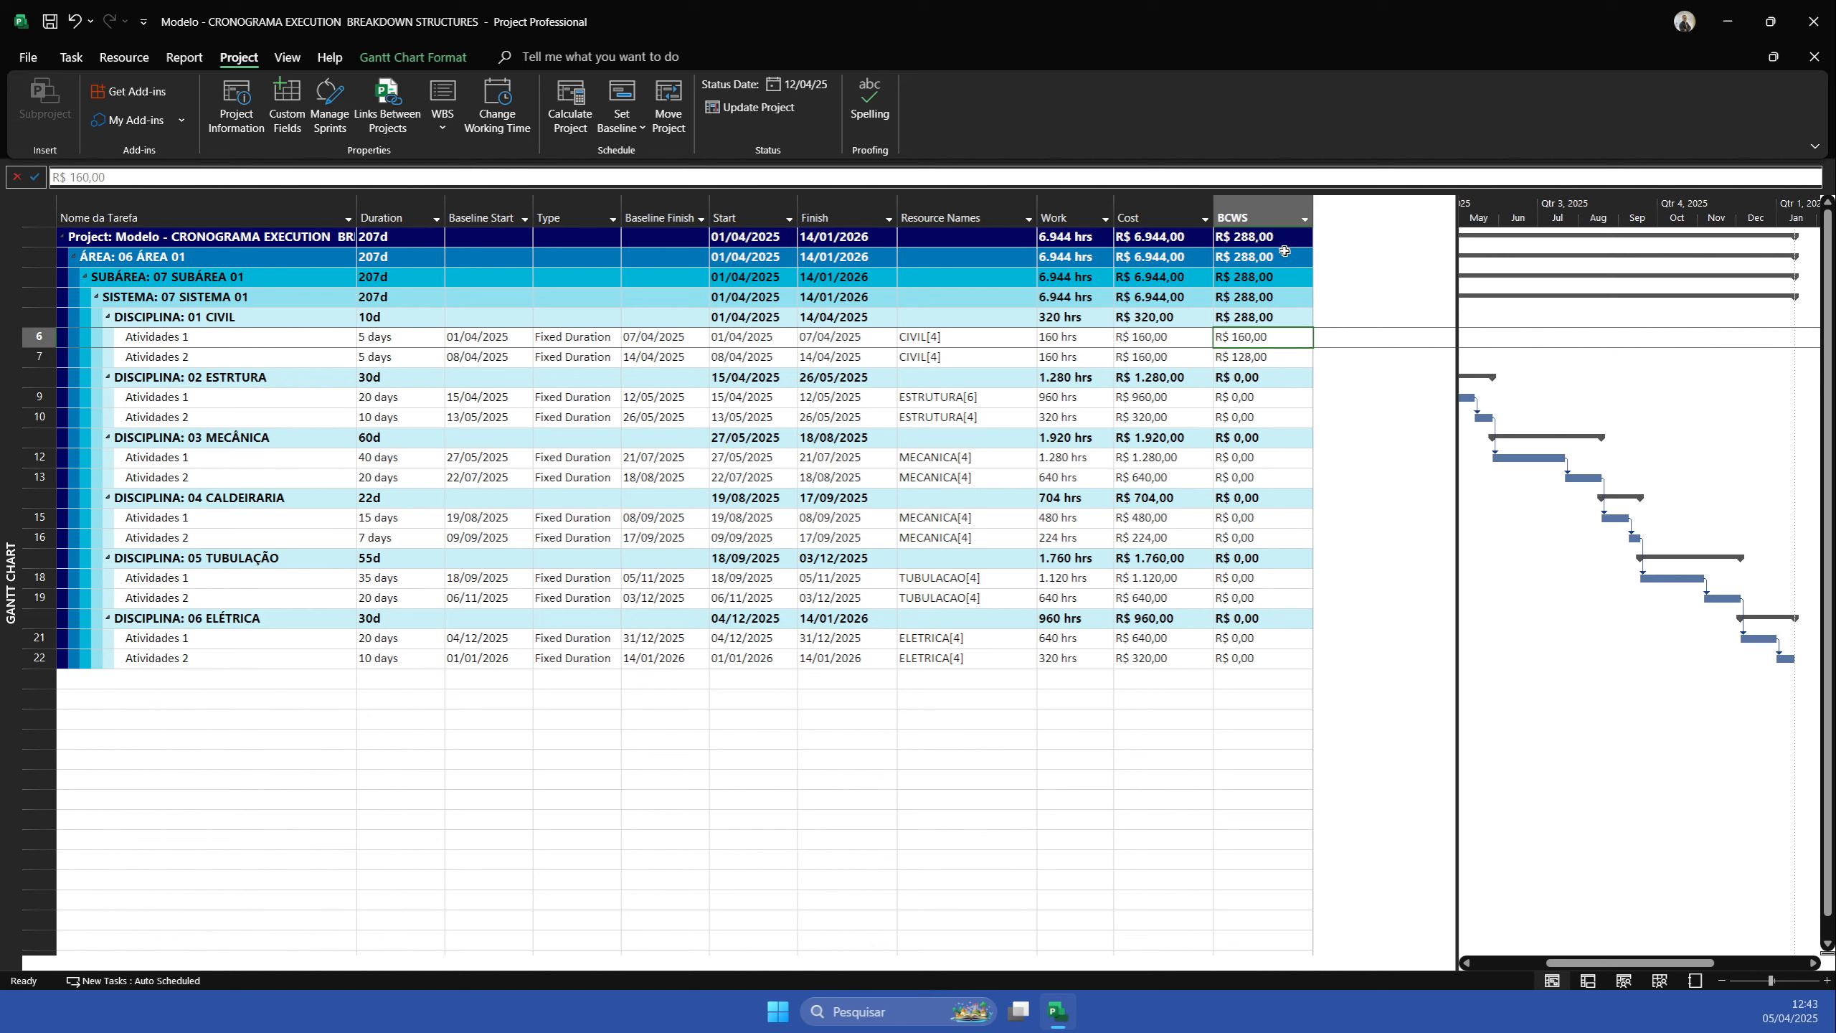
Insert a custom text column named "Prev %" before BCWS and widen the task table to show it
{"action": "left_click", "coordinate": [1262, 217]}
{"action": "right_click", "coordinate": [1238, 219]}
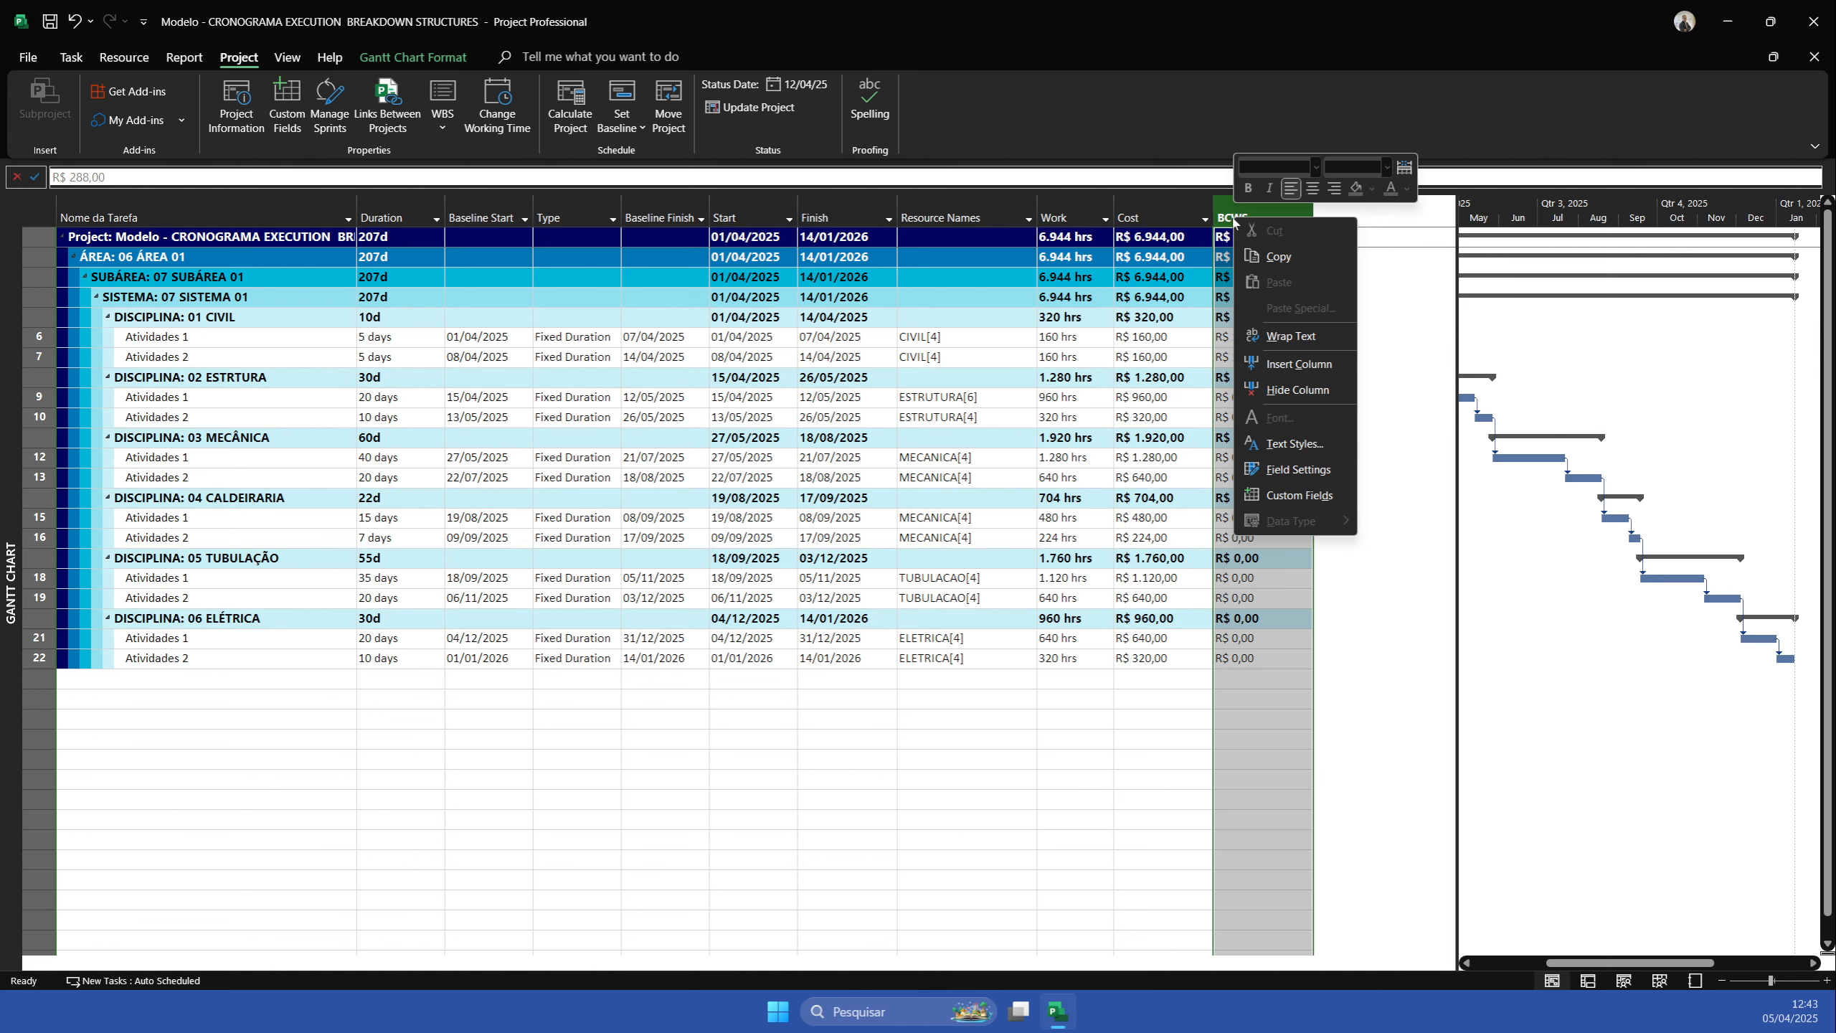
{"action": "left_click", "coordinate": [1299, 364]}
{"action": "key", "text": "BackSpace"}
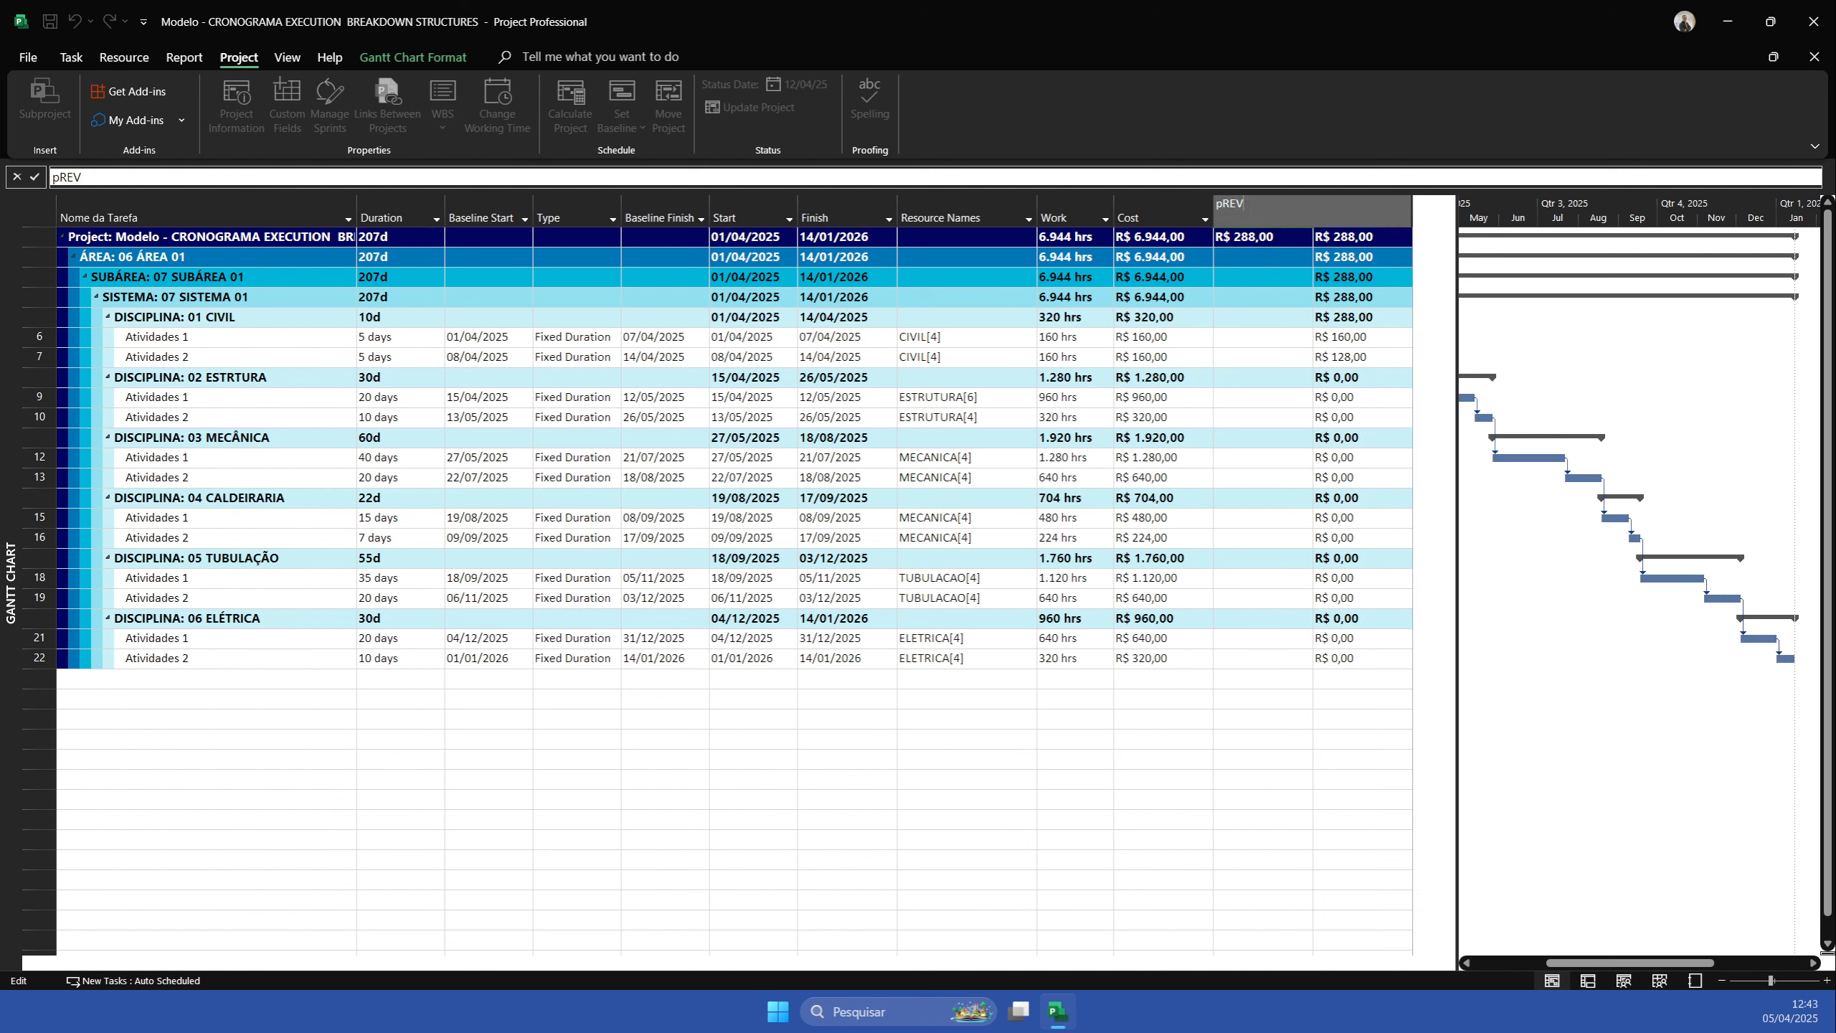
{"action": "key", "text": "Caps_Lock"}
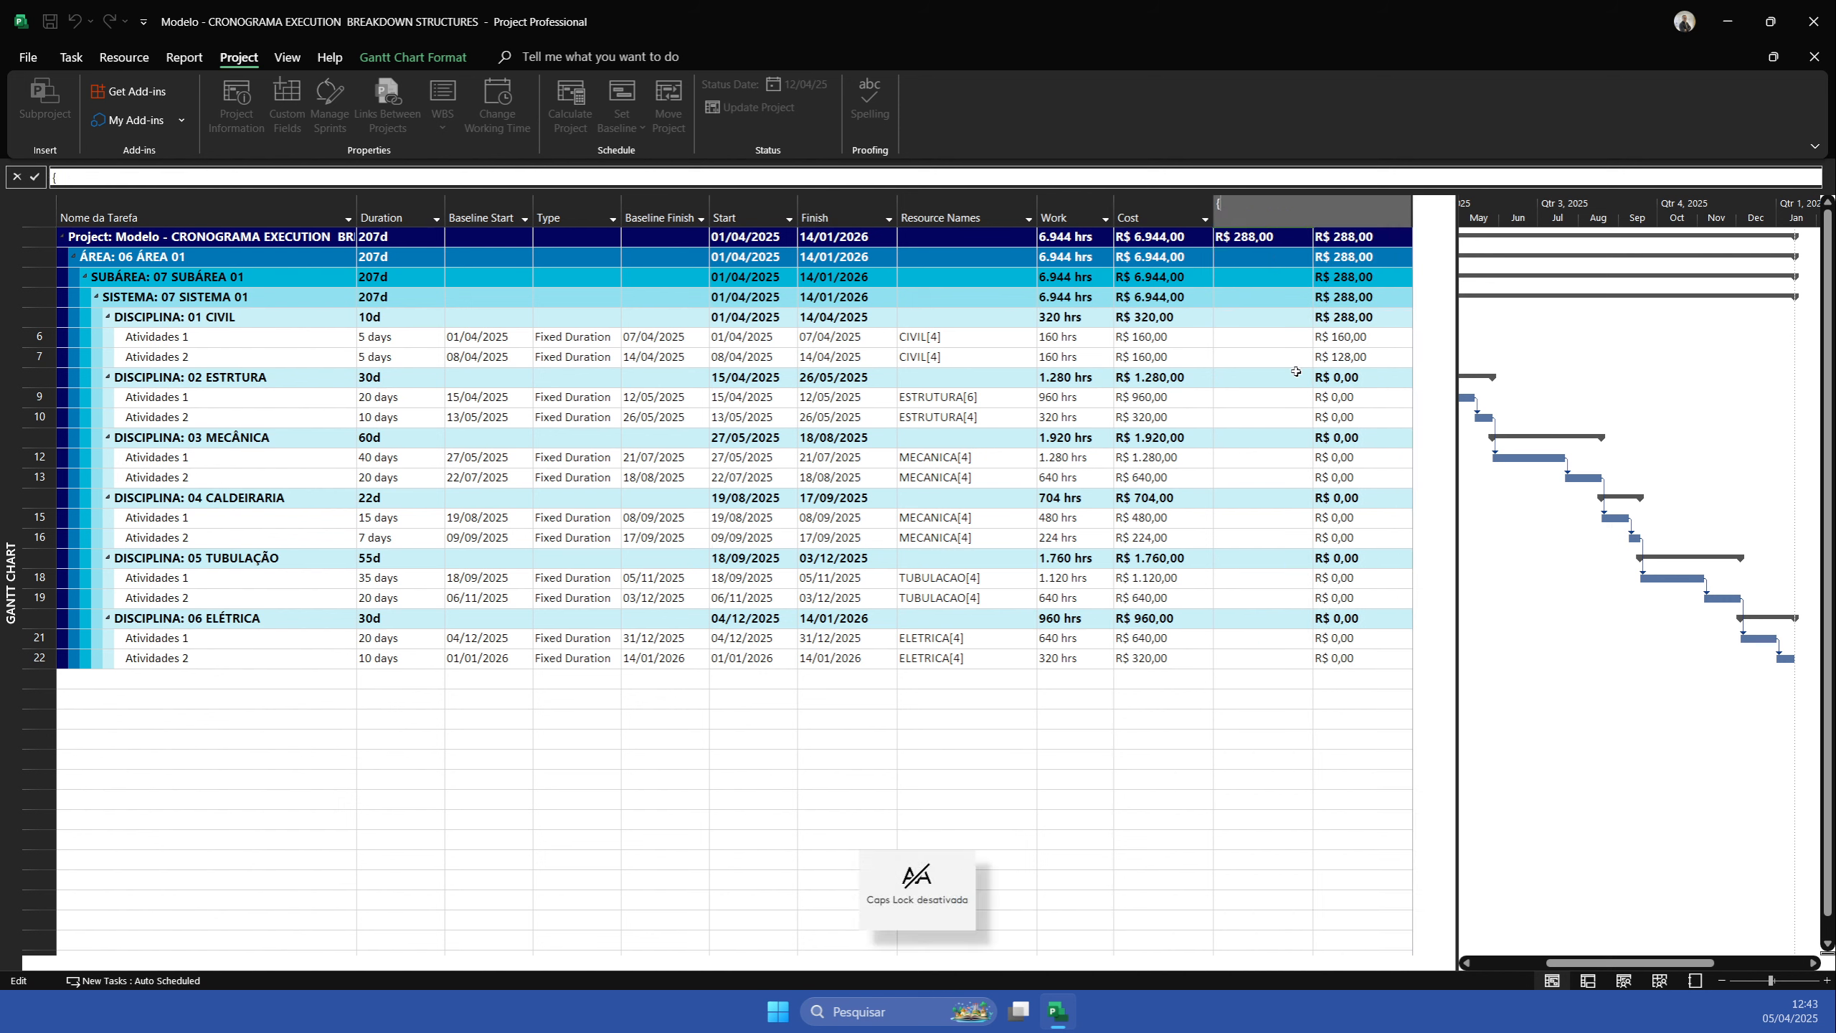
{"action": "type", "text": "p"}
{"action": "key", "text": "Caps_Lock"}
{"action": "type", "text": "RE"}
{"action": "key", "text": "BackSpace"}
{"action": "key", "text": "BackSpace"}
{"action": "key", "text": "Caps_Lock"}
{"action": "type", "text": "rev %"}
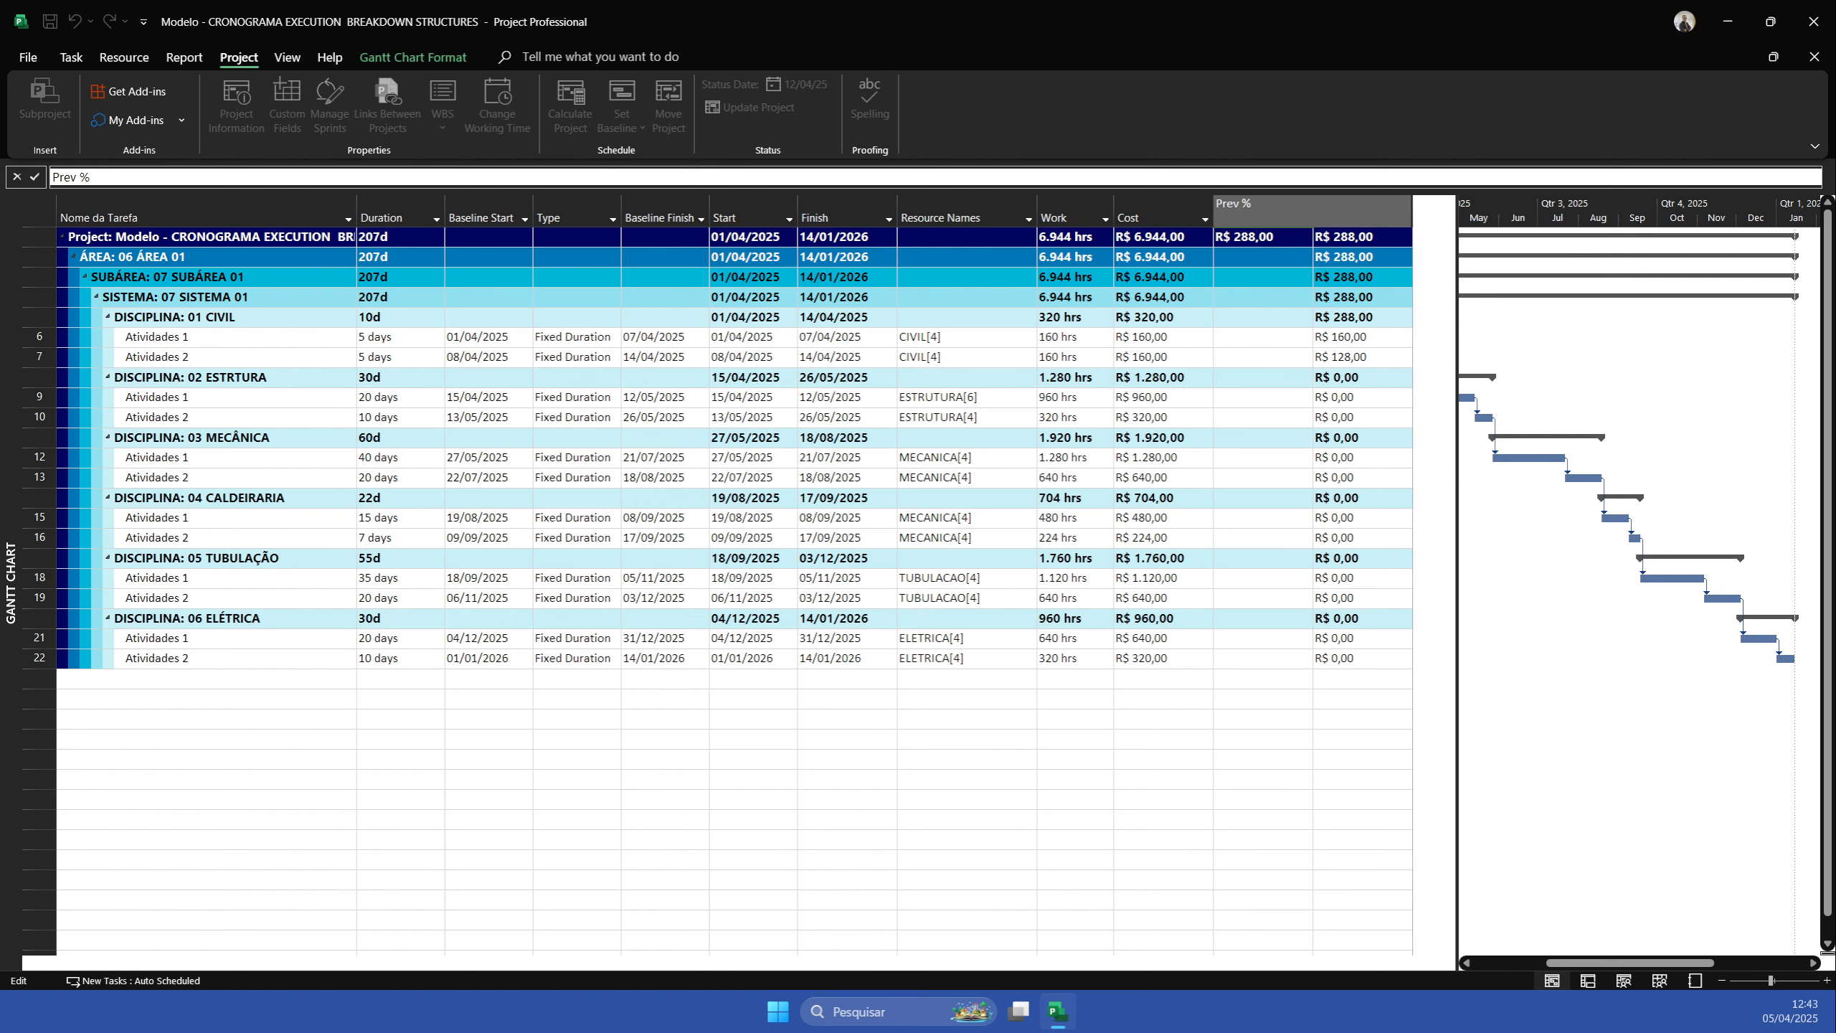
{"action": "key", "text": "Return"}
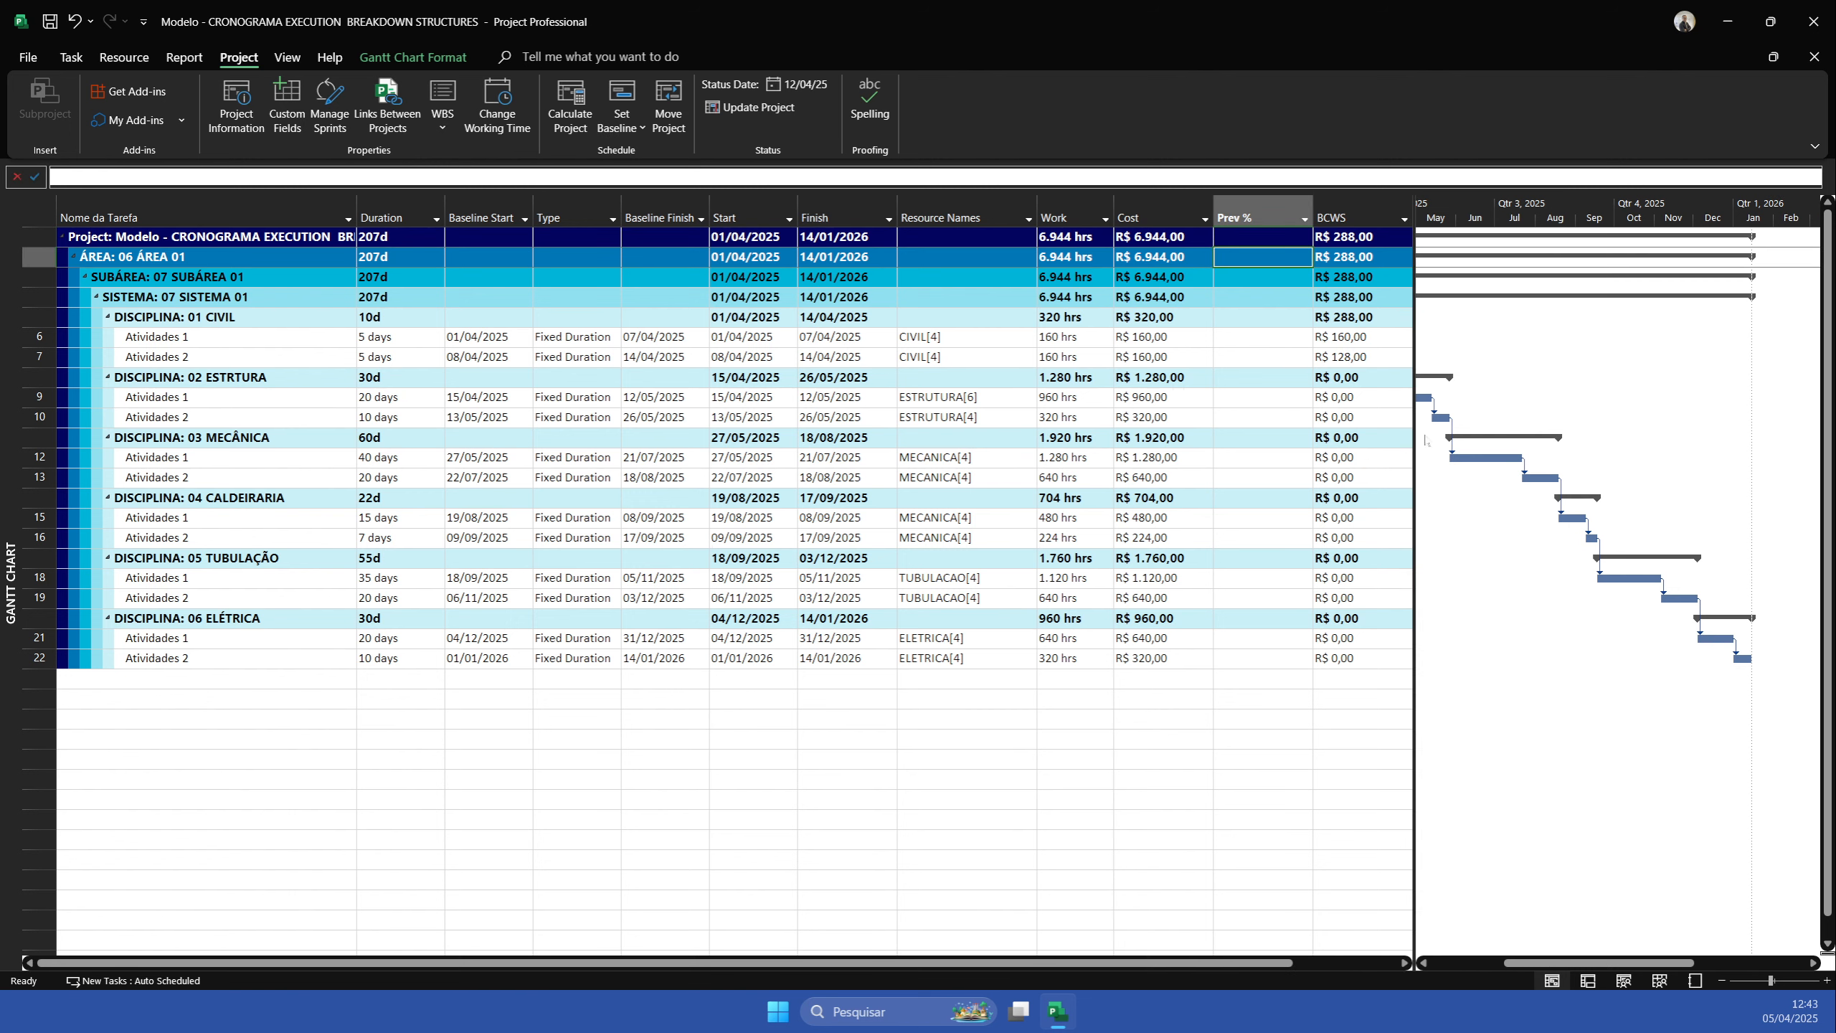
{"action": "left_click_drag", "start_coordinate": [1413, 395], "coordinate": [1486, 396]}
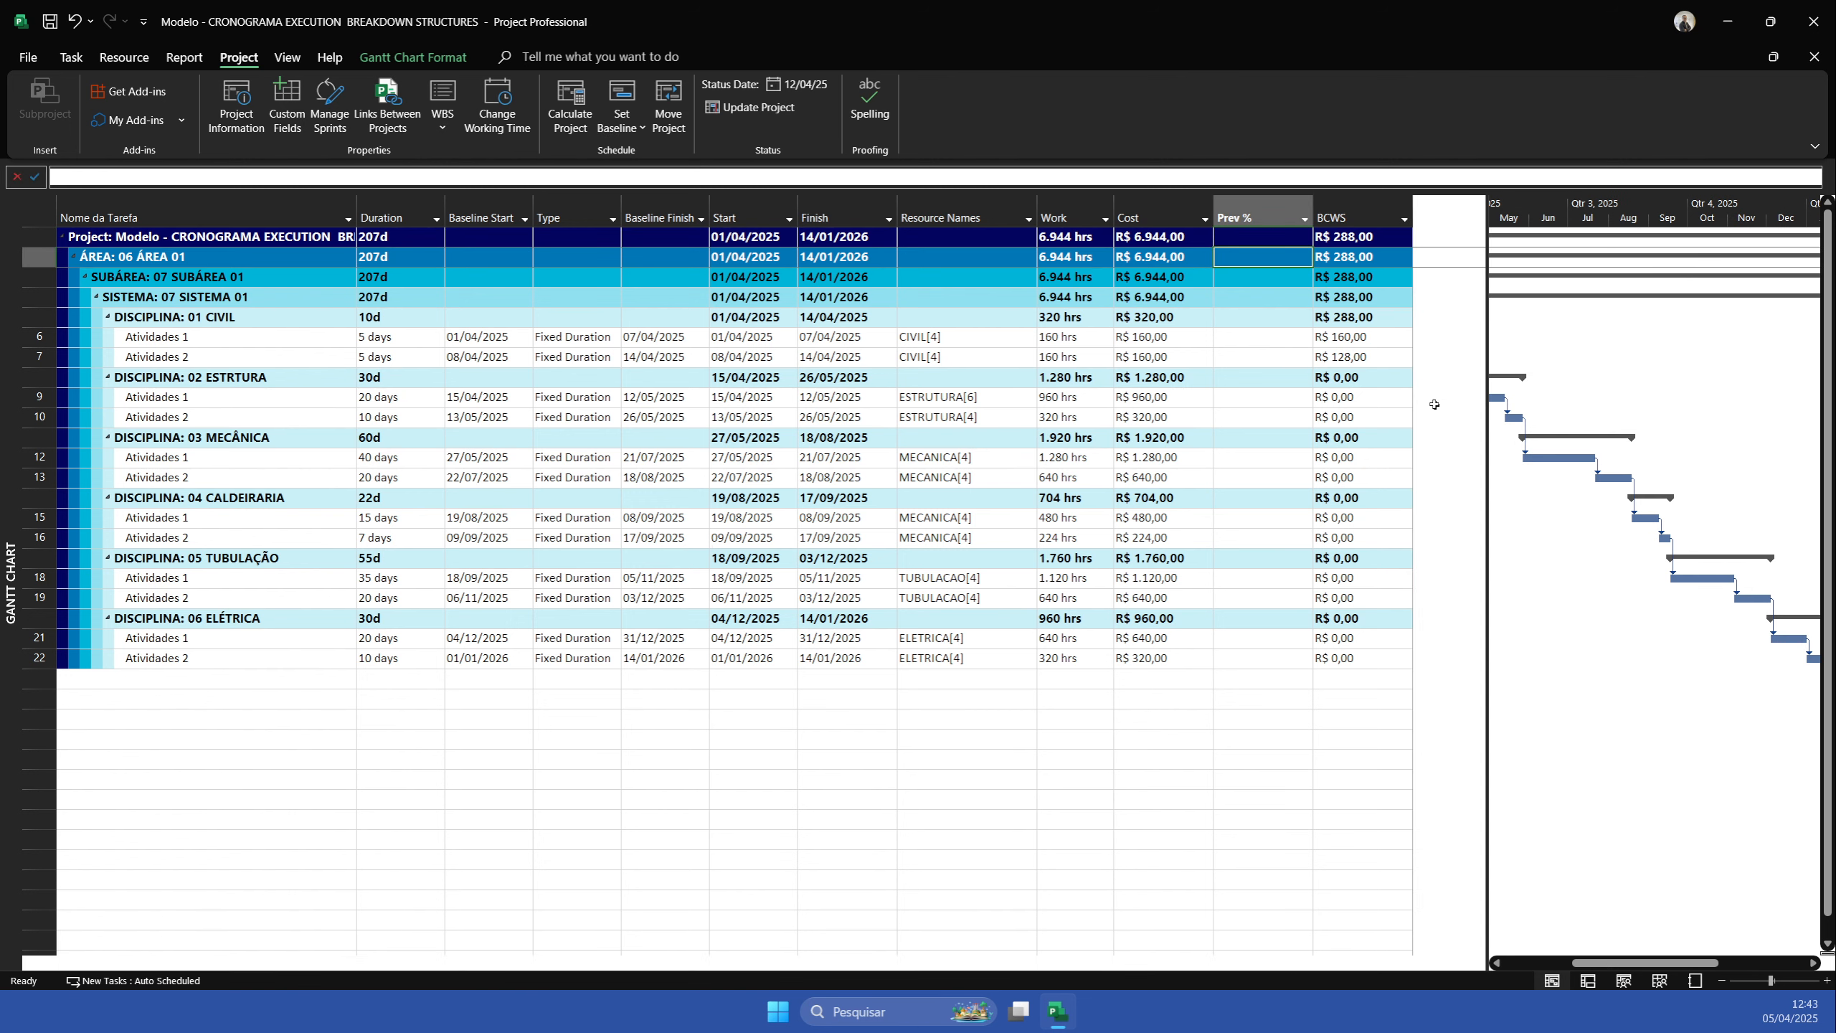
{"action": "mouse_move", "coordinate": [1300, 316]}
{"action": "left_mouse_down"}
{"action": "mouse_move", "coordinate": [1421, 371]}
{"action": "mouse_move", "coordinate": [1262, 328]}
{"action": "mouse_move", "coordinate": [1189, 349]}
{"action": "mouse_move", "coordinate": [1222, 353]}
{"action": "left_mouse_up"}
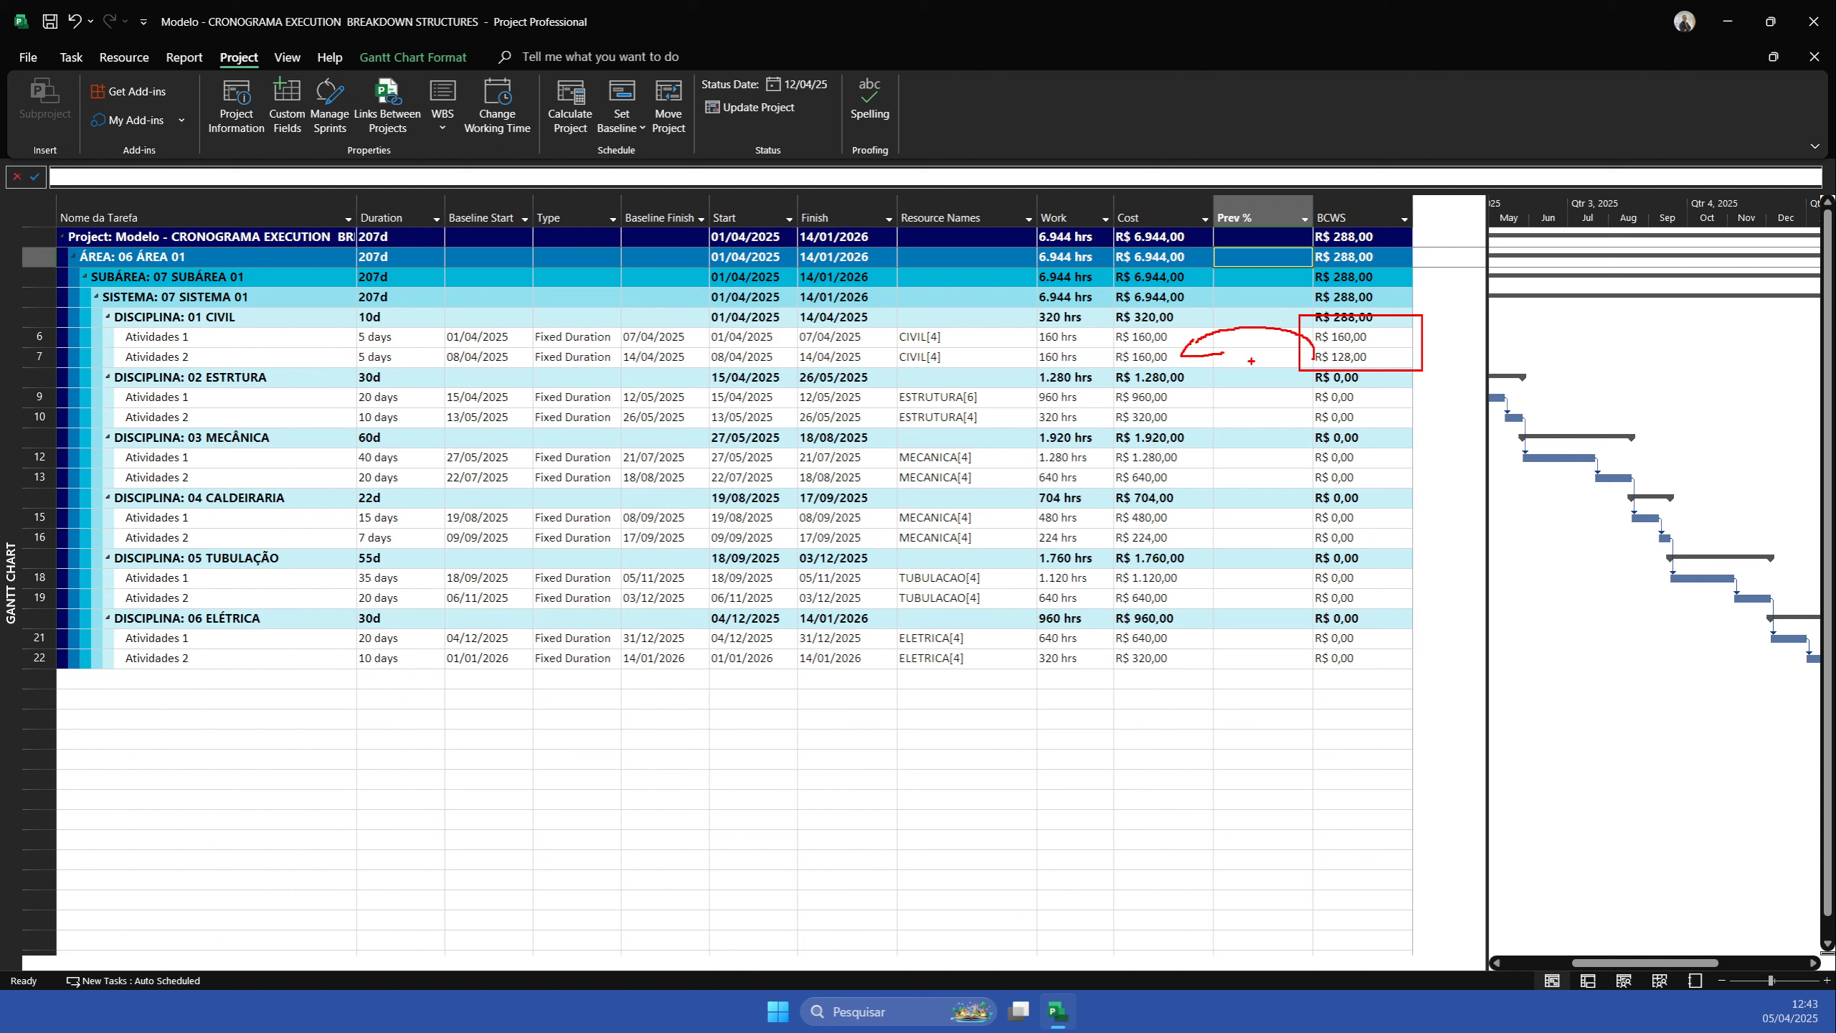
{"action": "key", "text": "Escape"}
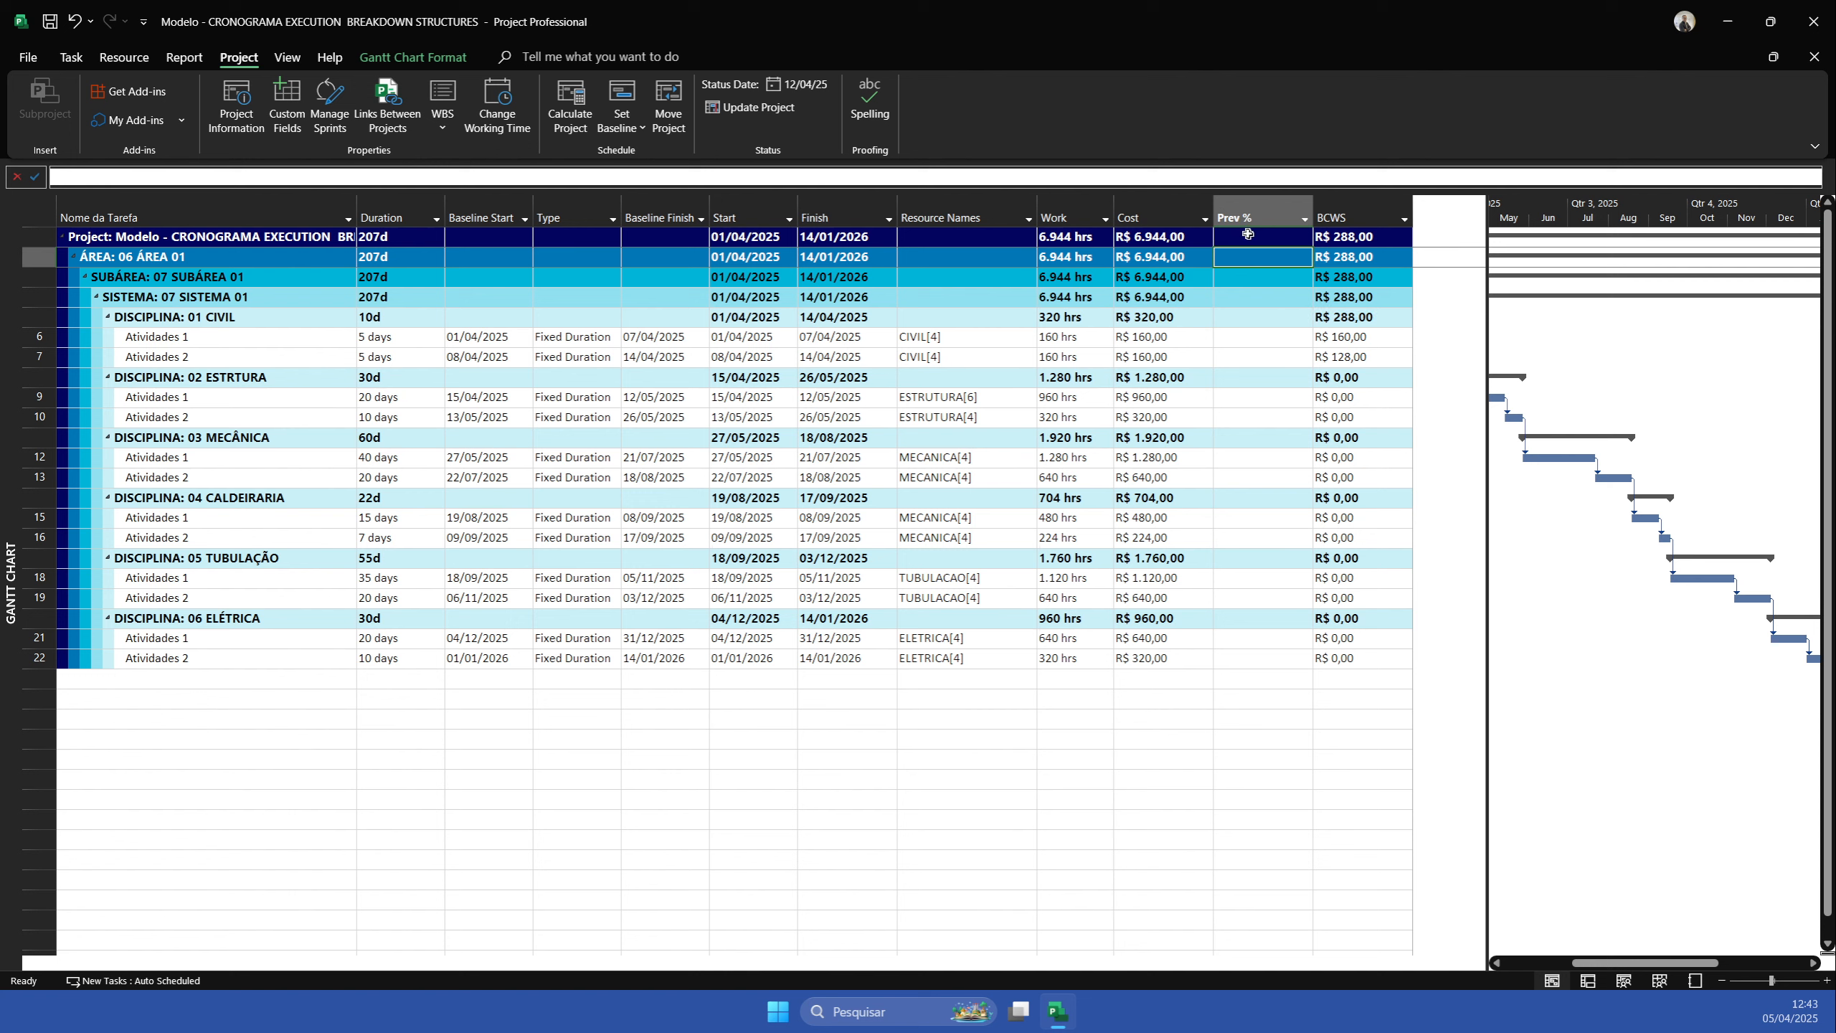
Make the Prev % custom field formula-based and have task and group summary rows use the formula too
{"action": "left_click", "coordinate": [1251, 218]}
{"action": "right_click", "coordinate": [1251, 217]}
{"action": "left_click", "coordinate": [1315, 496]}
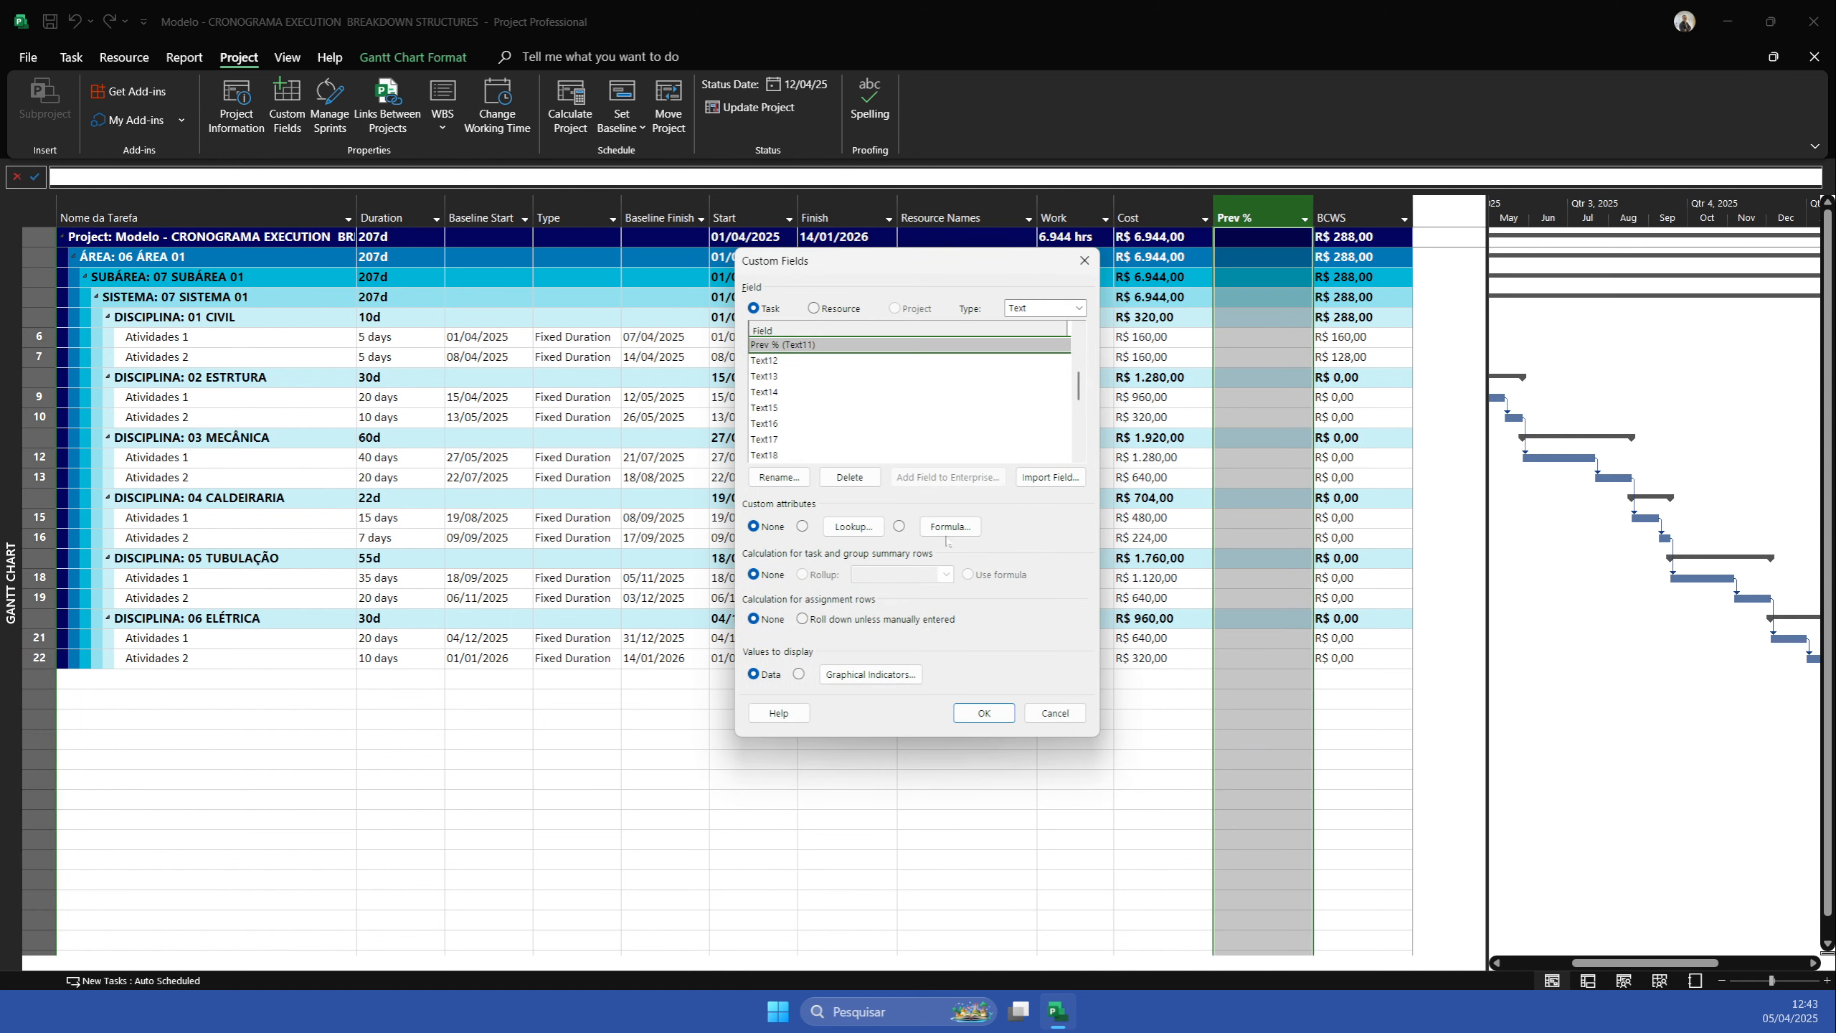
{"action": "left_click", "coordinate": [899, 526]}
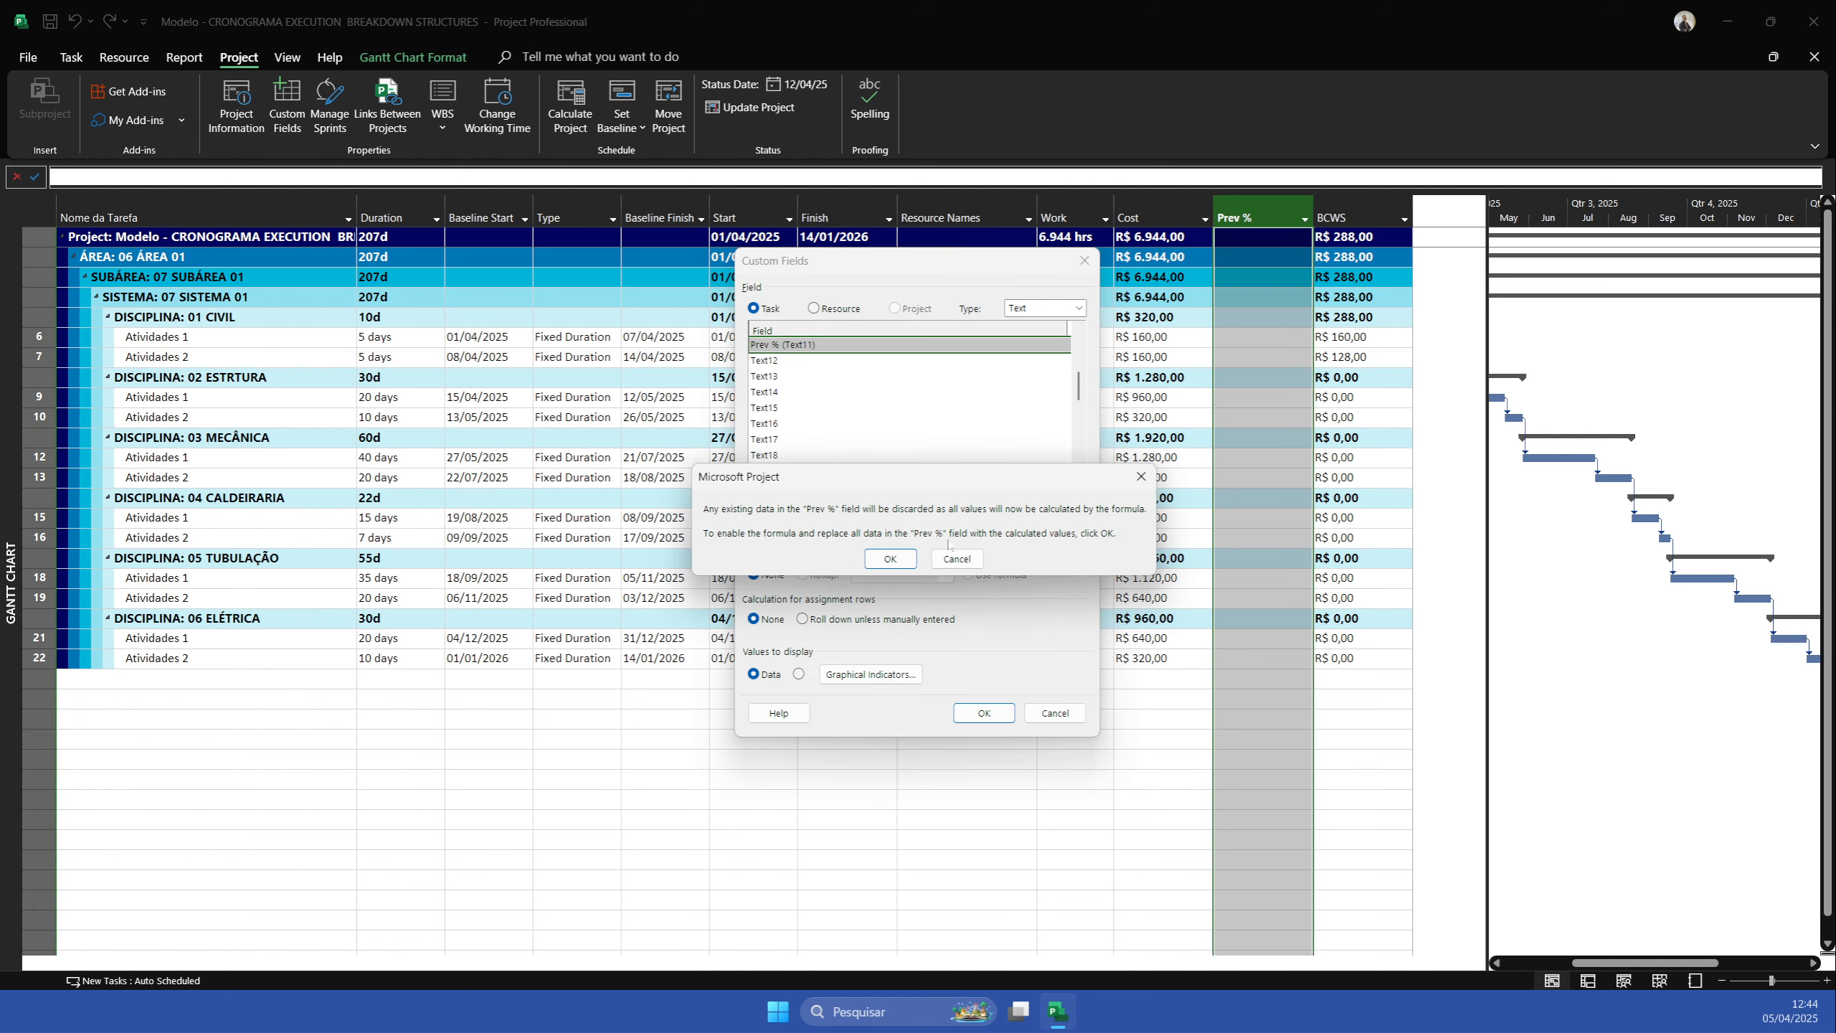
{"action": "left_click", "coordinate": [891, 564]}
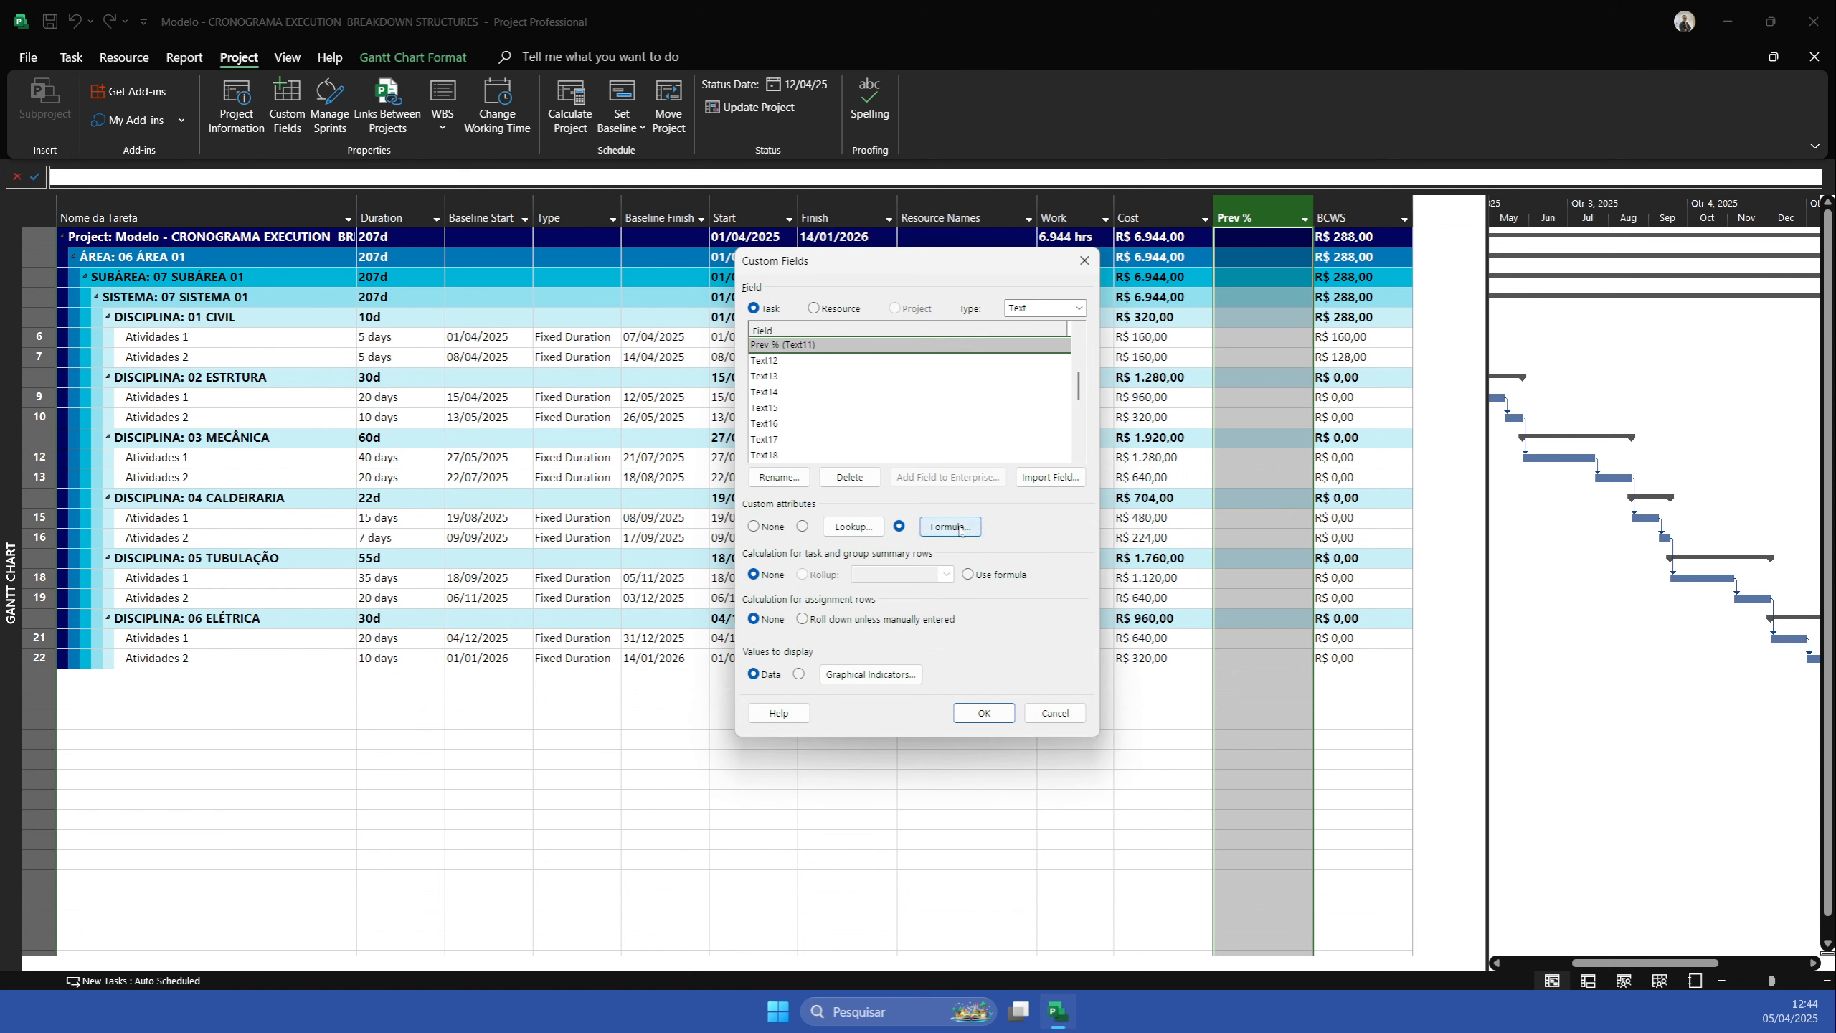
{"action": "left_click", "coordinate": [949, 526]}
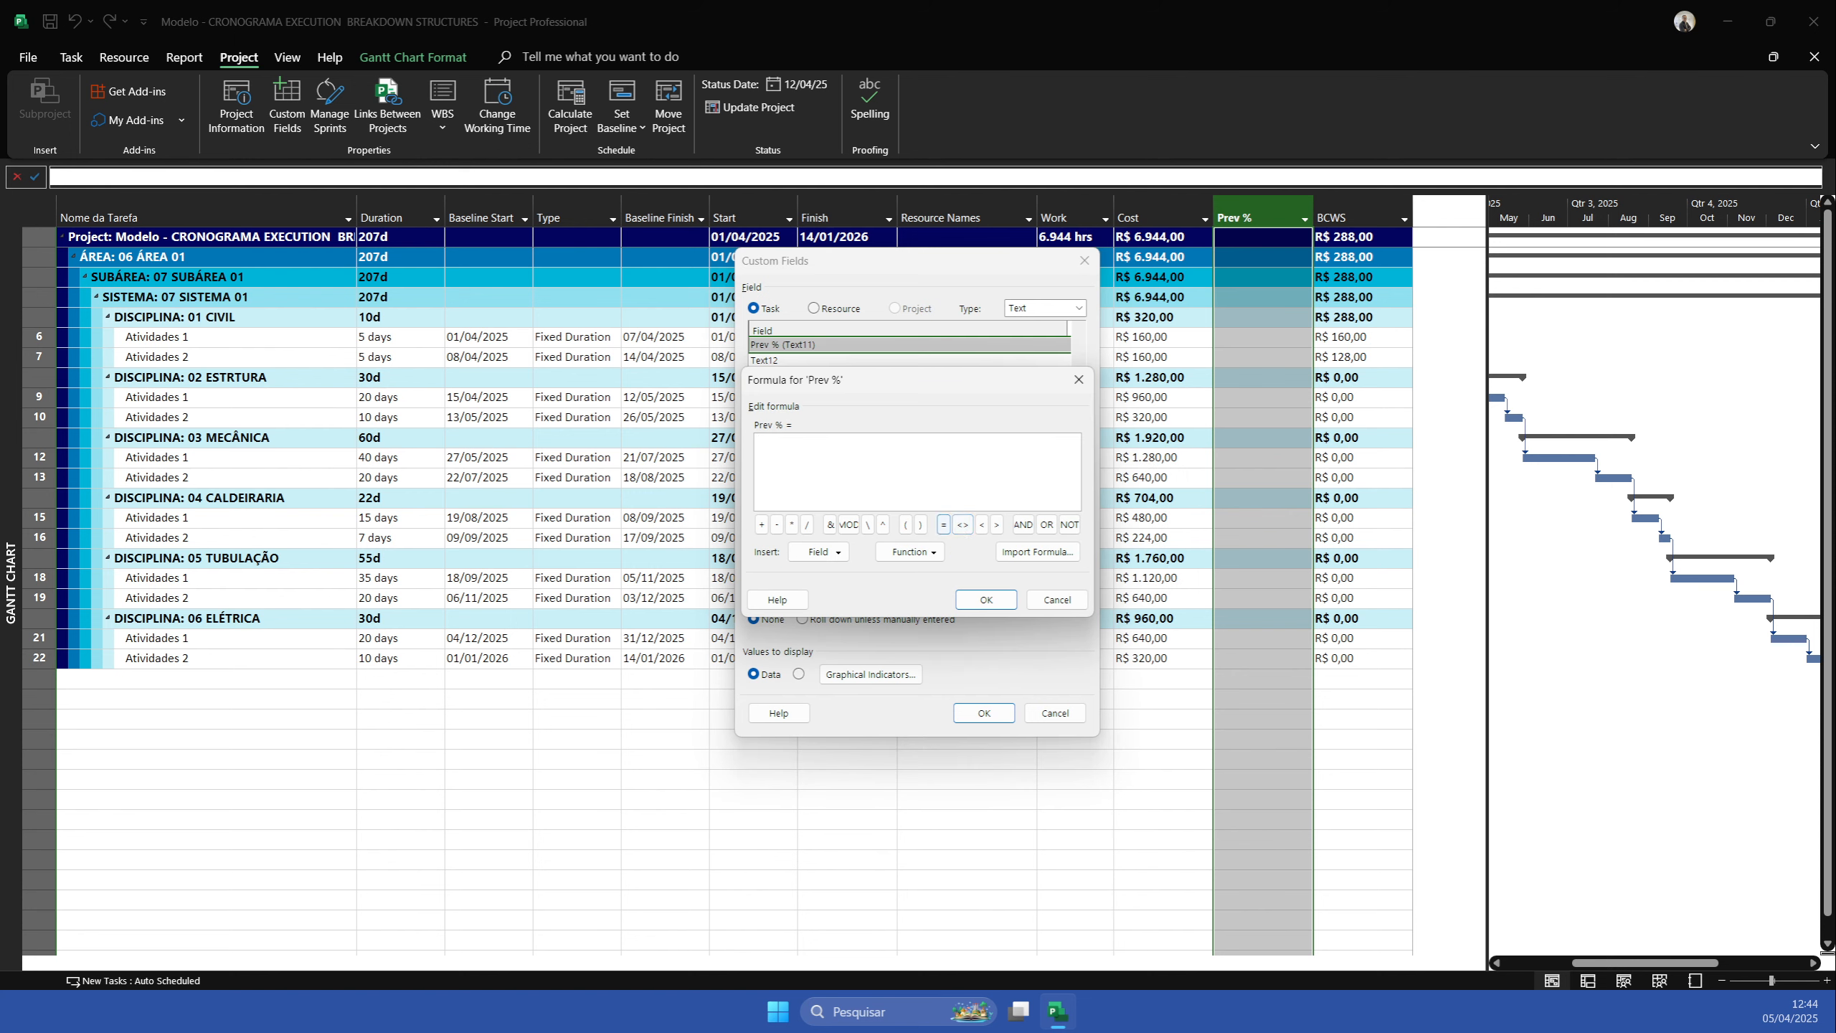
{"action": "left_click", "coordinate": [968, 579]}
{"action": "left_click", "coordinate": [968, 574]}
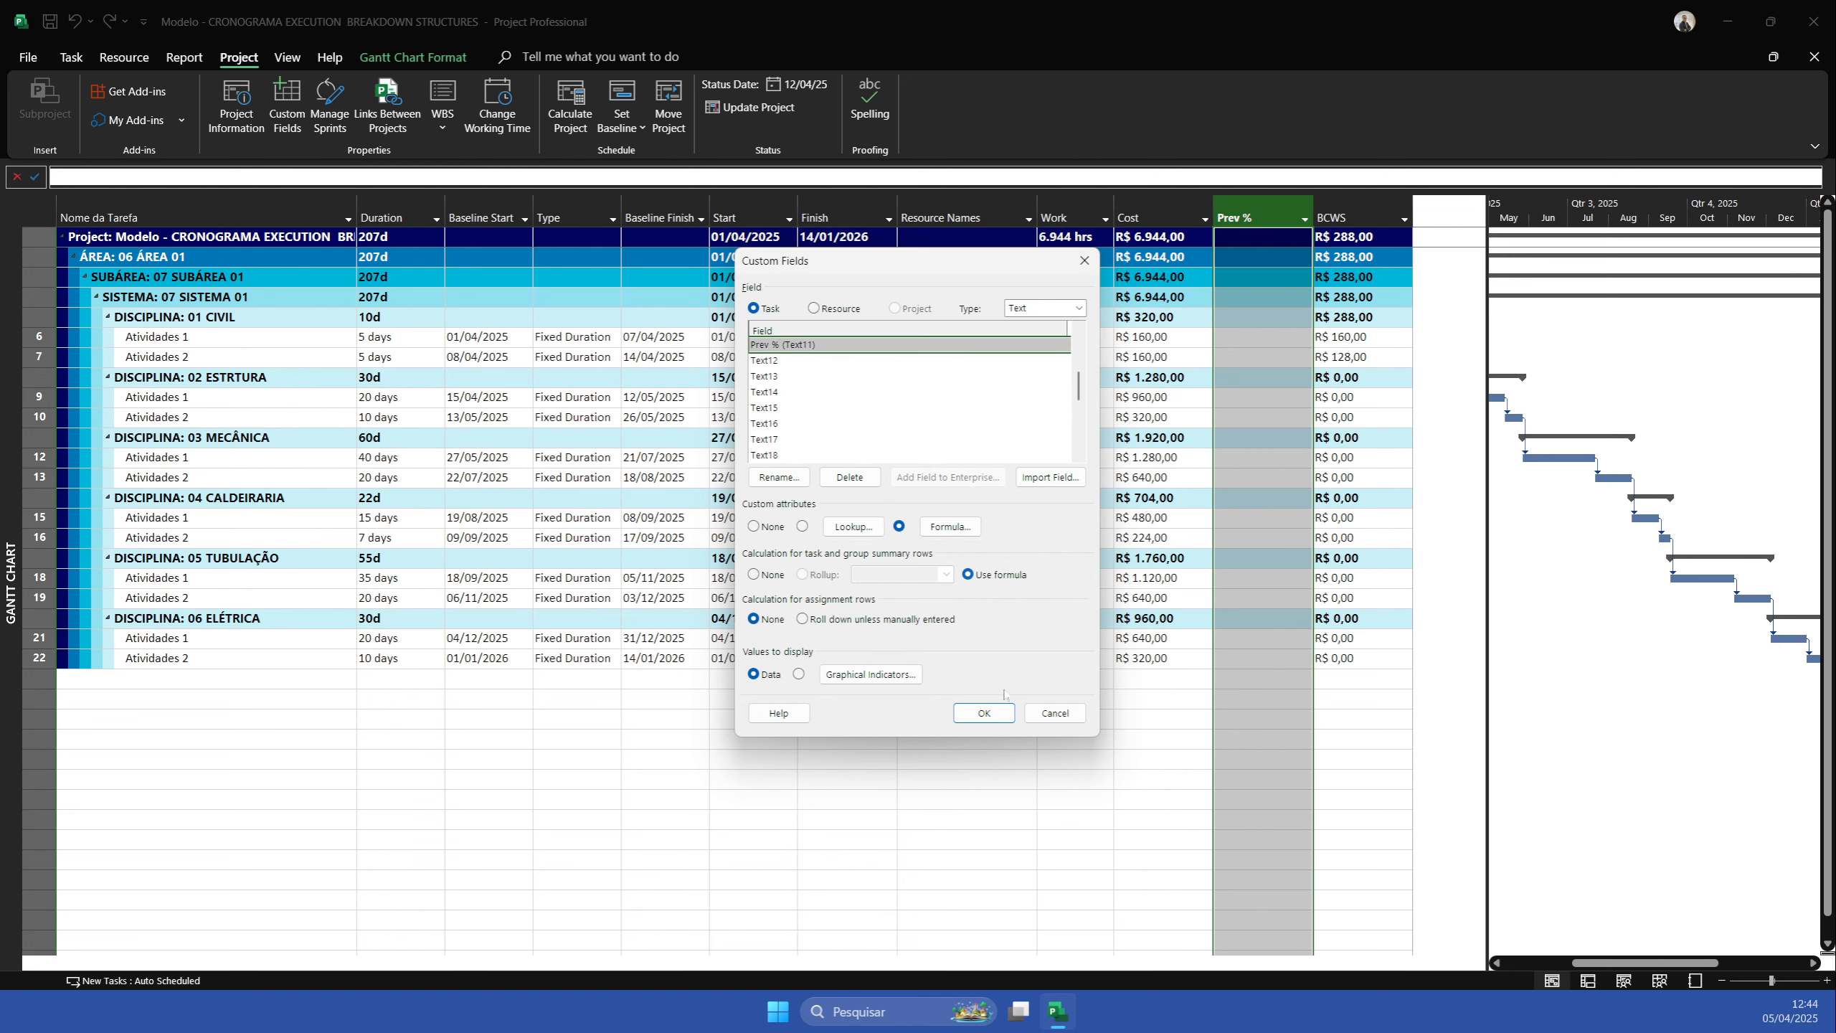
{"action": "left_click", "coordinate": [984, 713]}
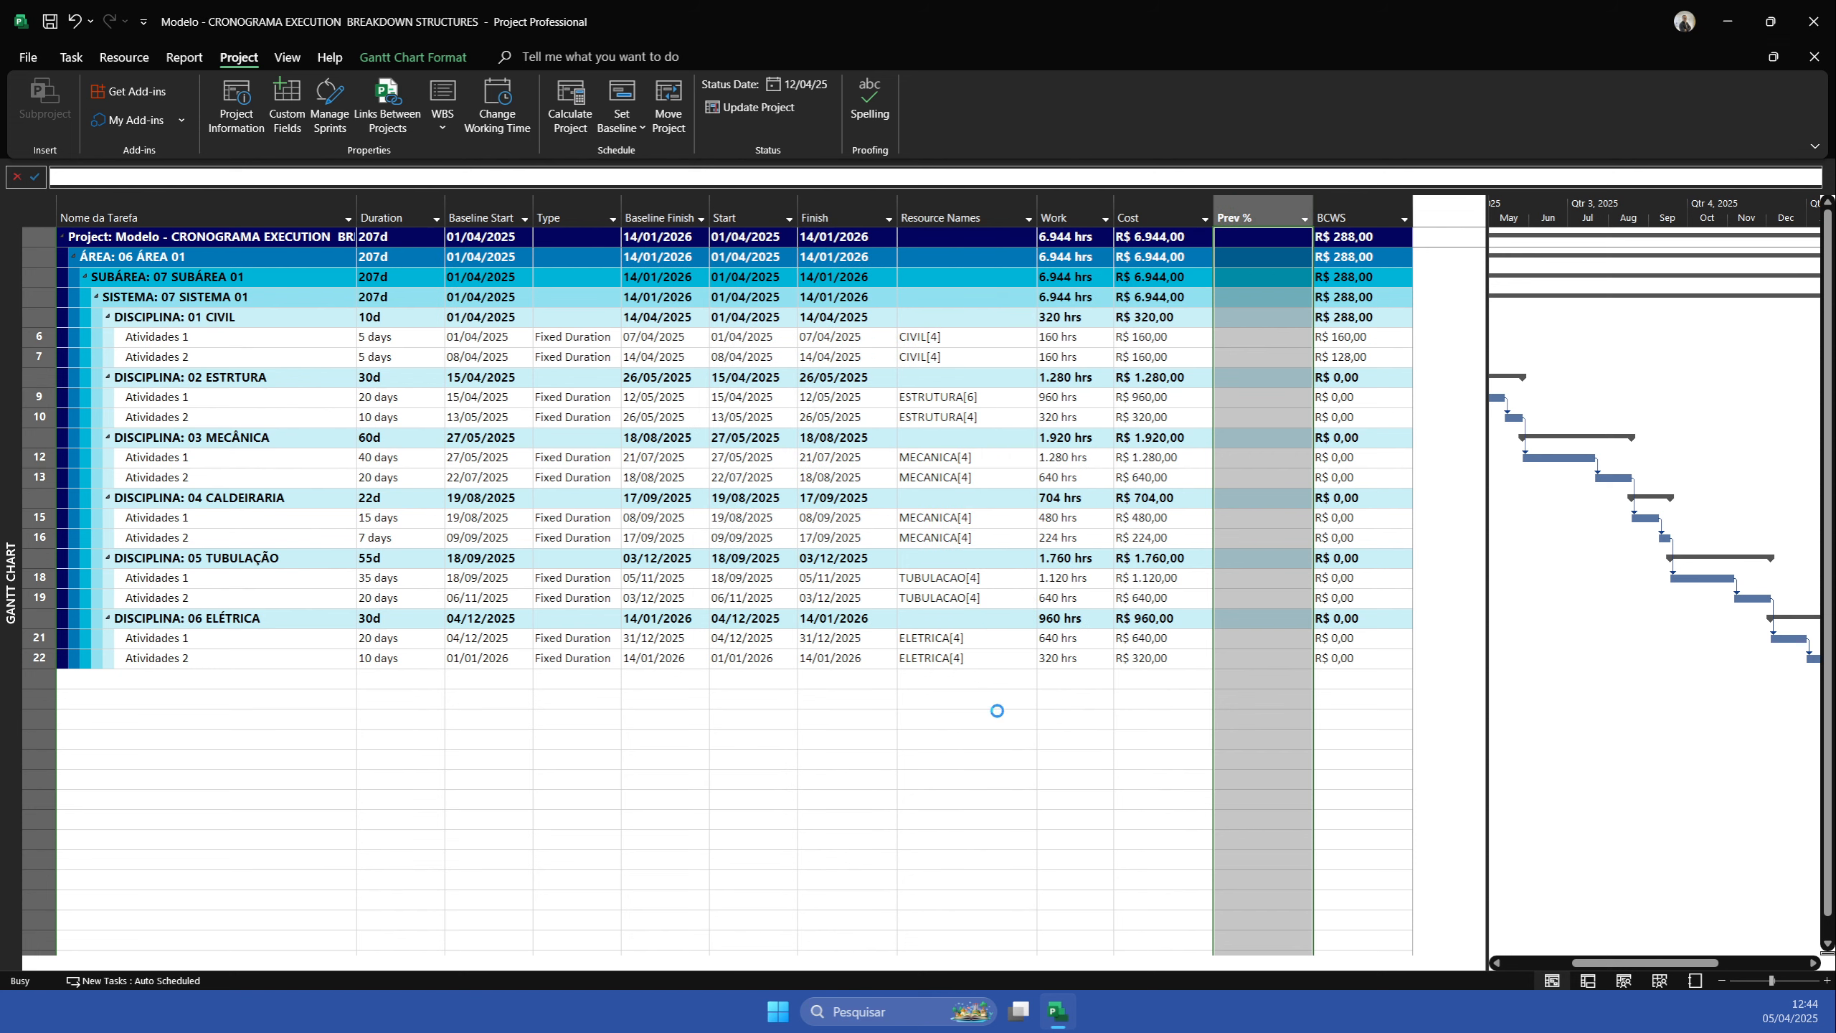
Enter the Prev % formula as [BCWS] / [Baseline Cost] and accept replacing the column's data with calculated values
{"action": "right_click", "coordinate": [1250, 219]}
{"action": "left_click", "coordinate": [1301, 497]}
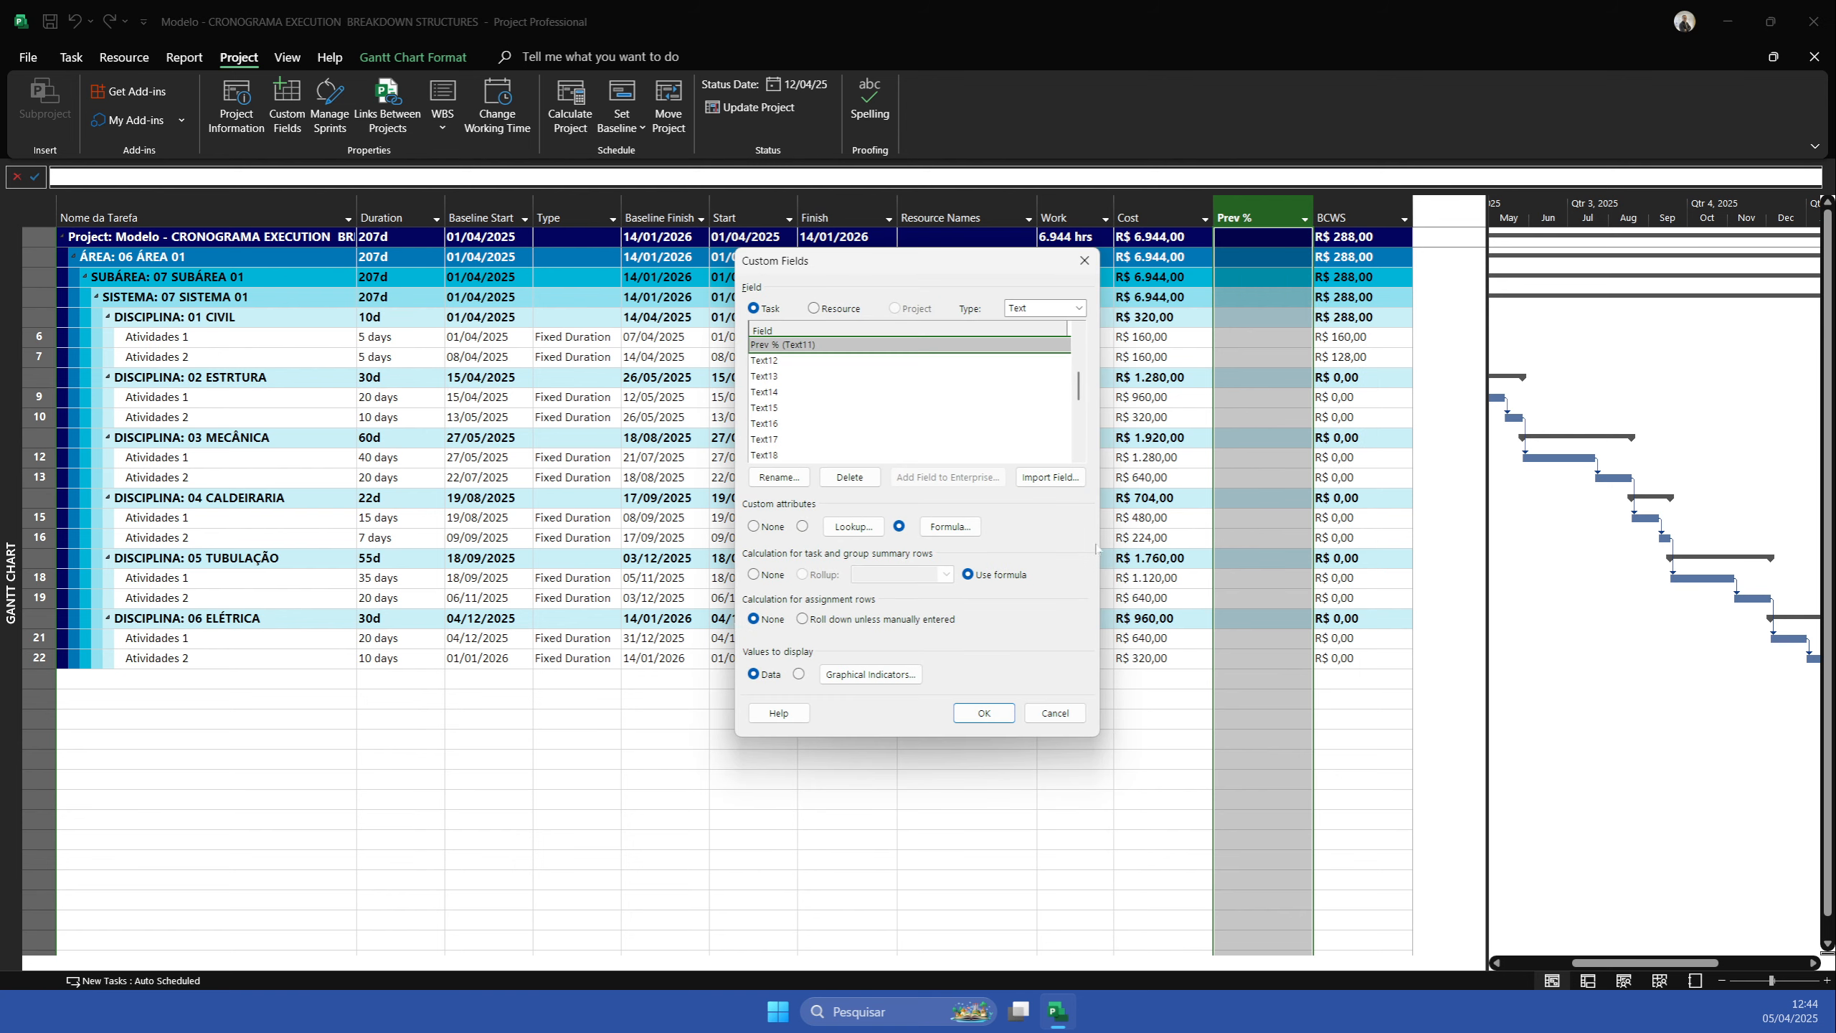
{"action": "left_click", "coordinate": [950, 526]}
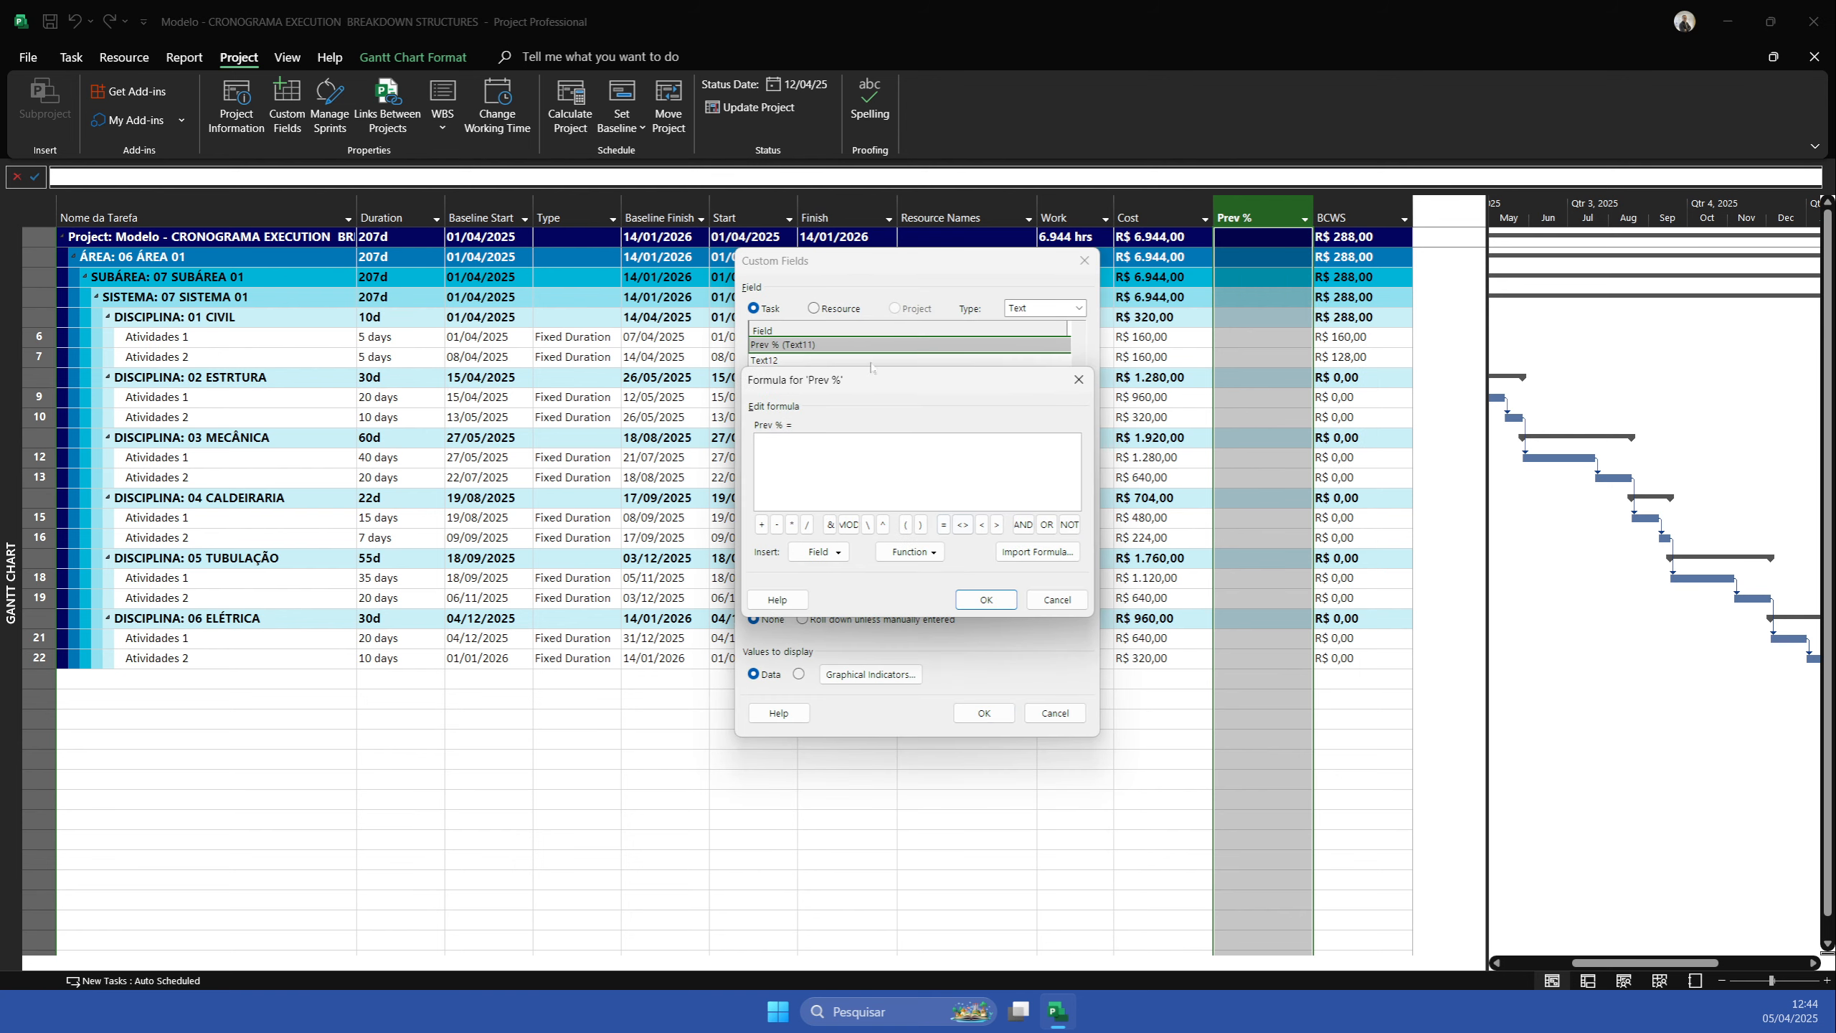
{"action": "left_click_drag", "start_coordinate": [873, 389], "coordinate": [727, 366]}
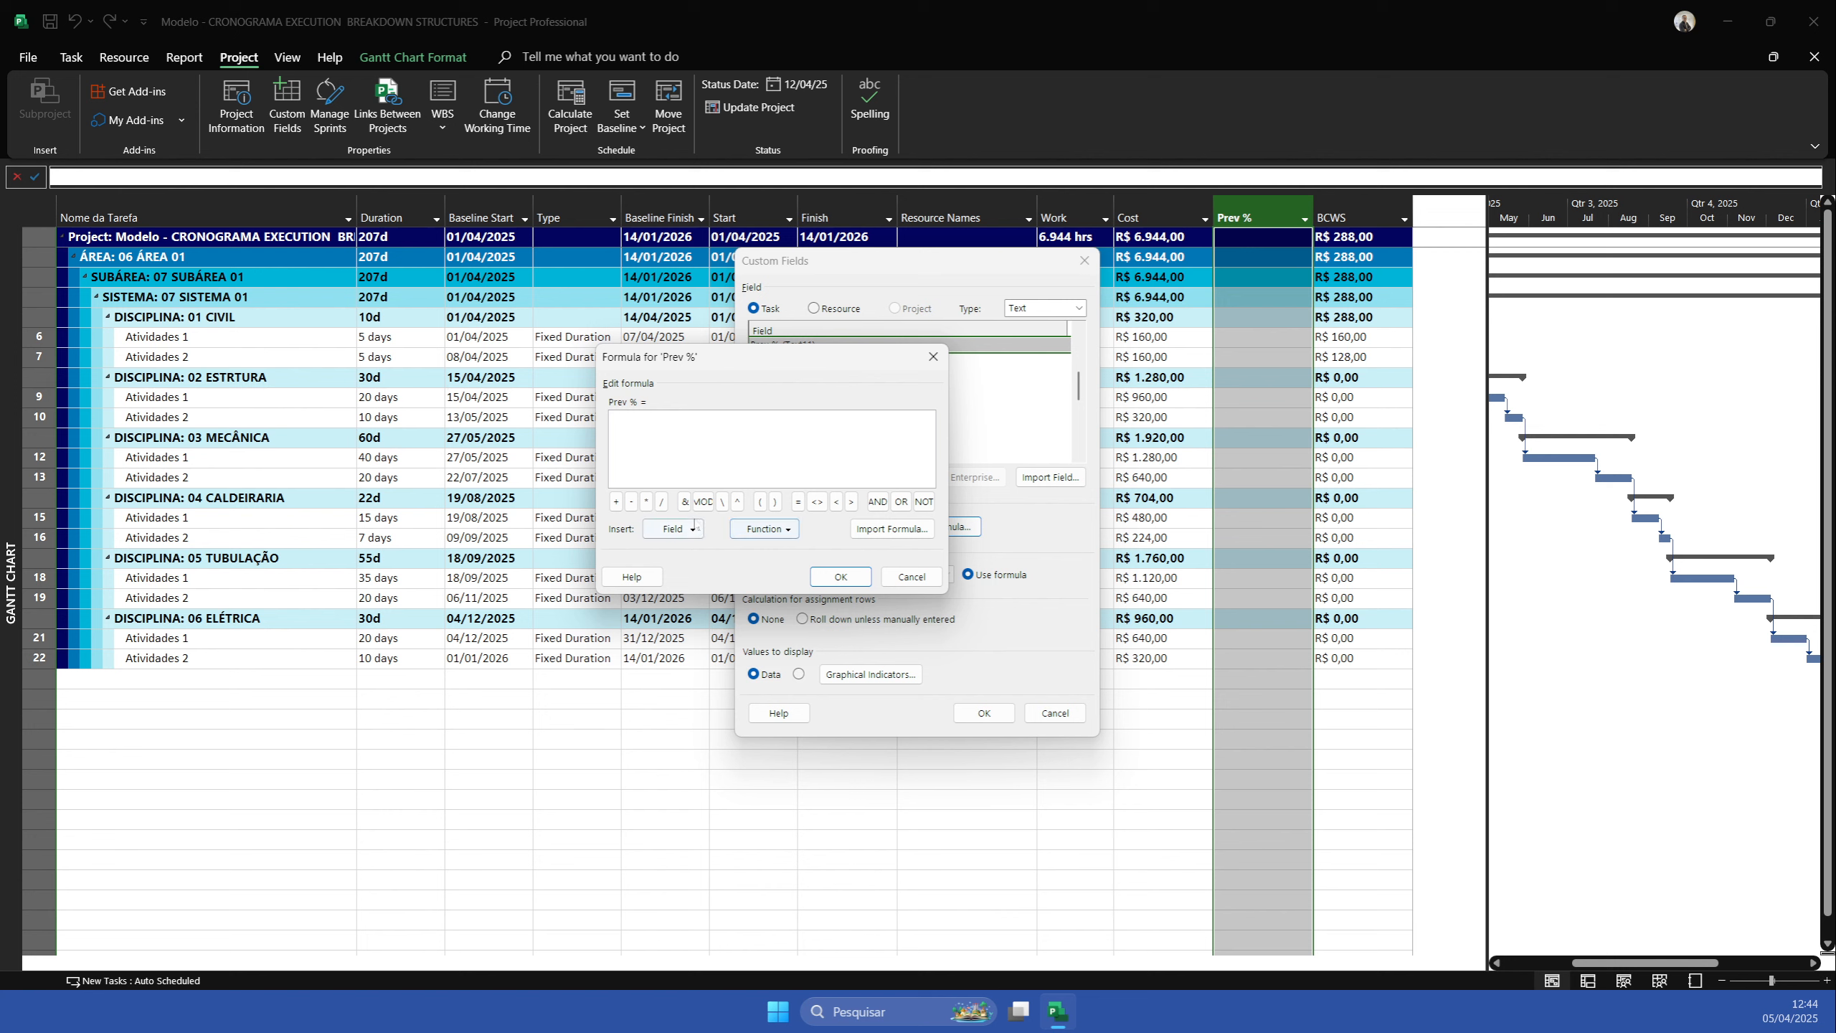
{"action": "left_click", "coordinate": [673, 529]}
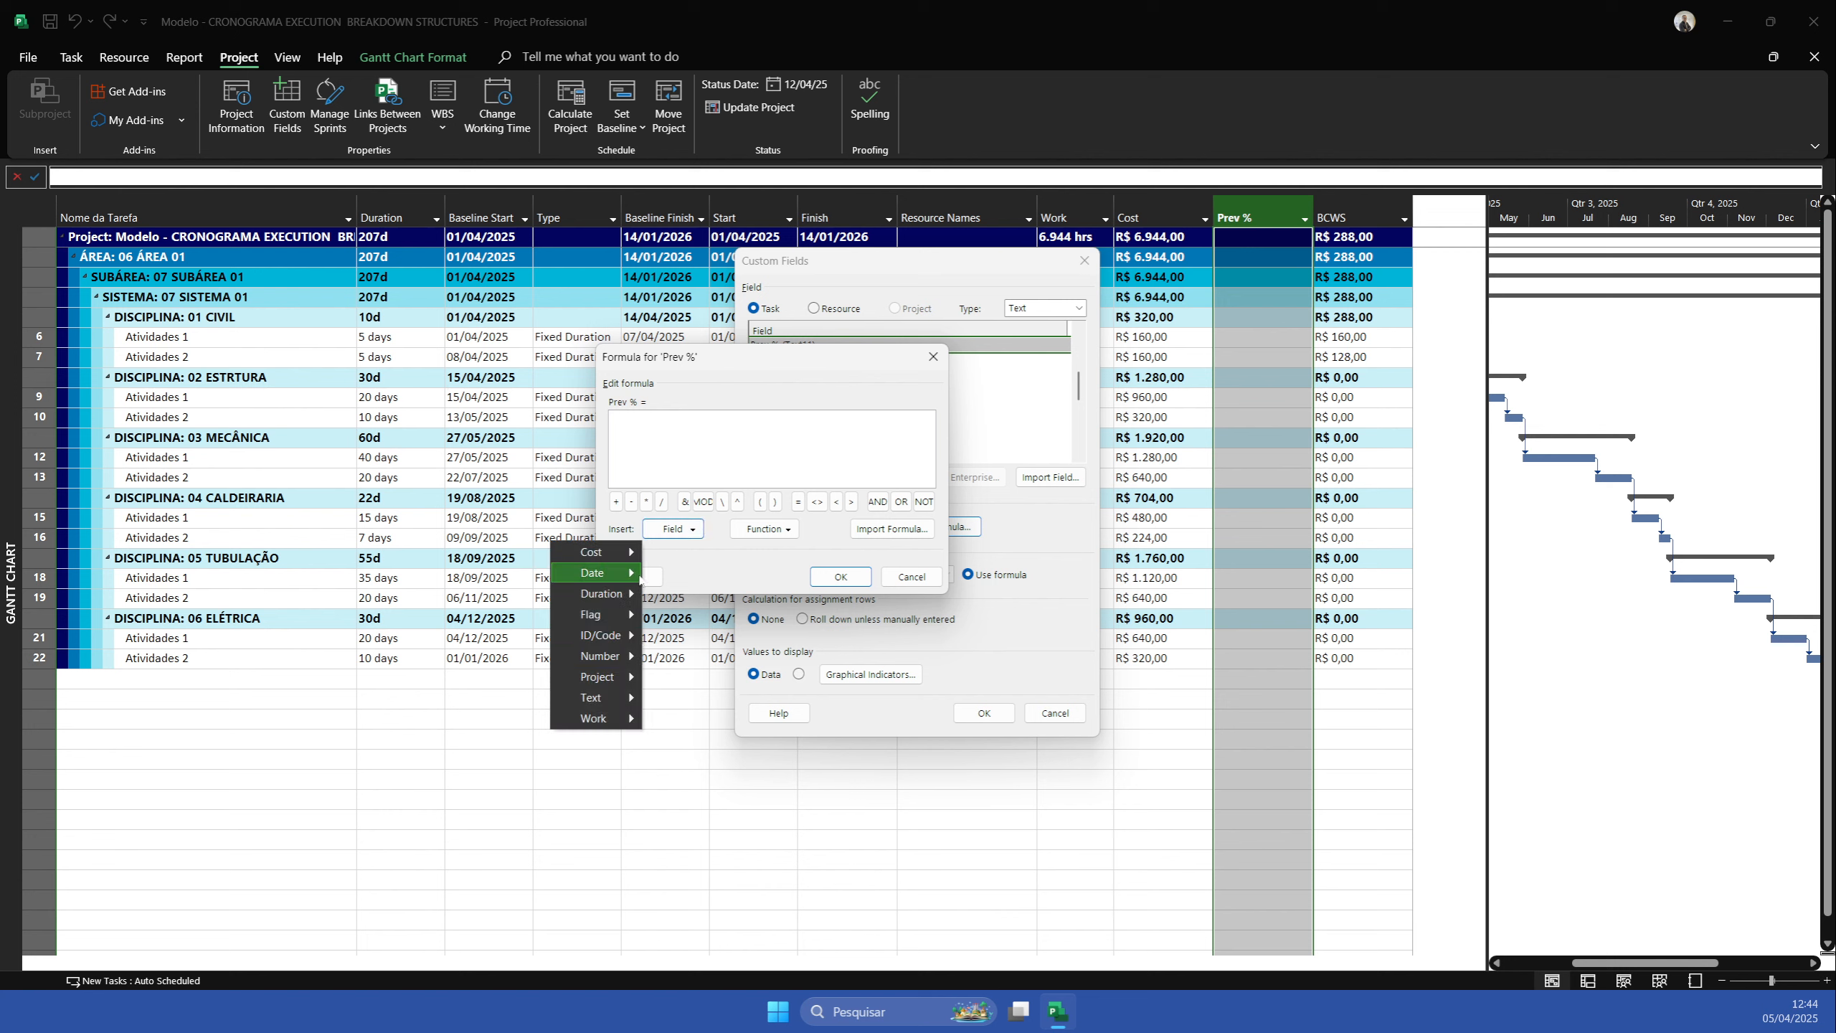
{"action": "mouse_move", "coordinate": [601, 563]}
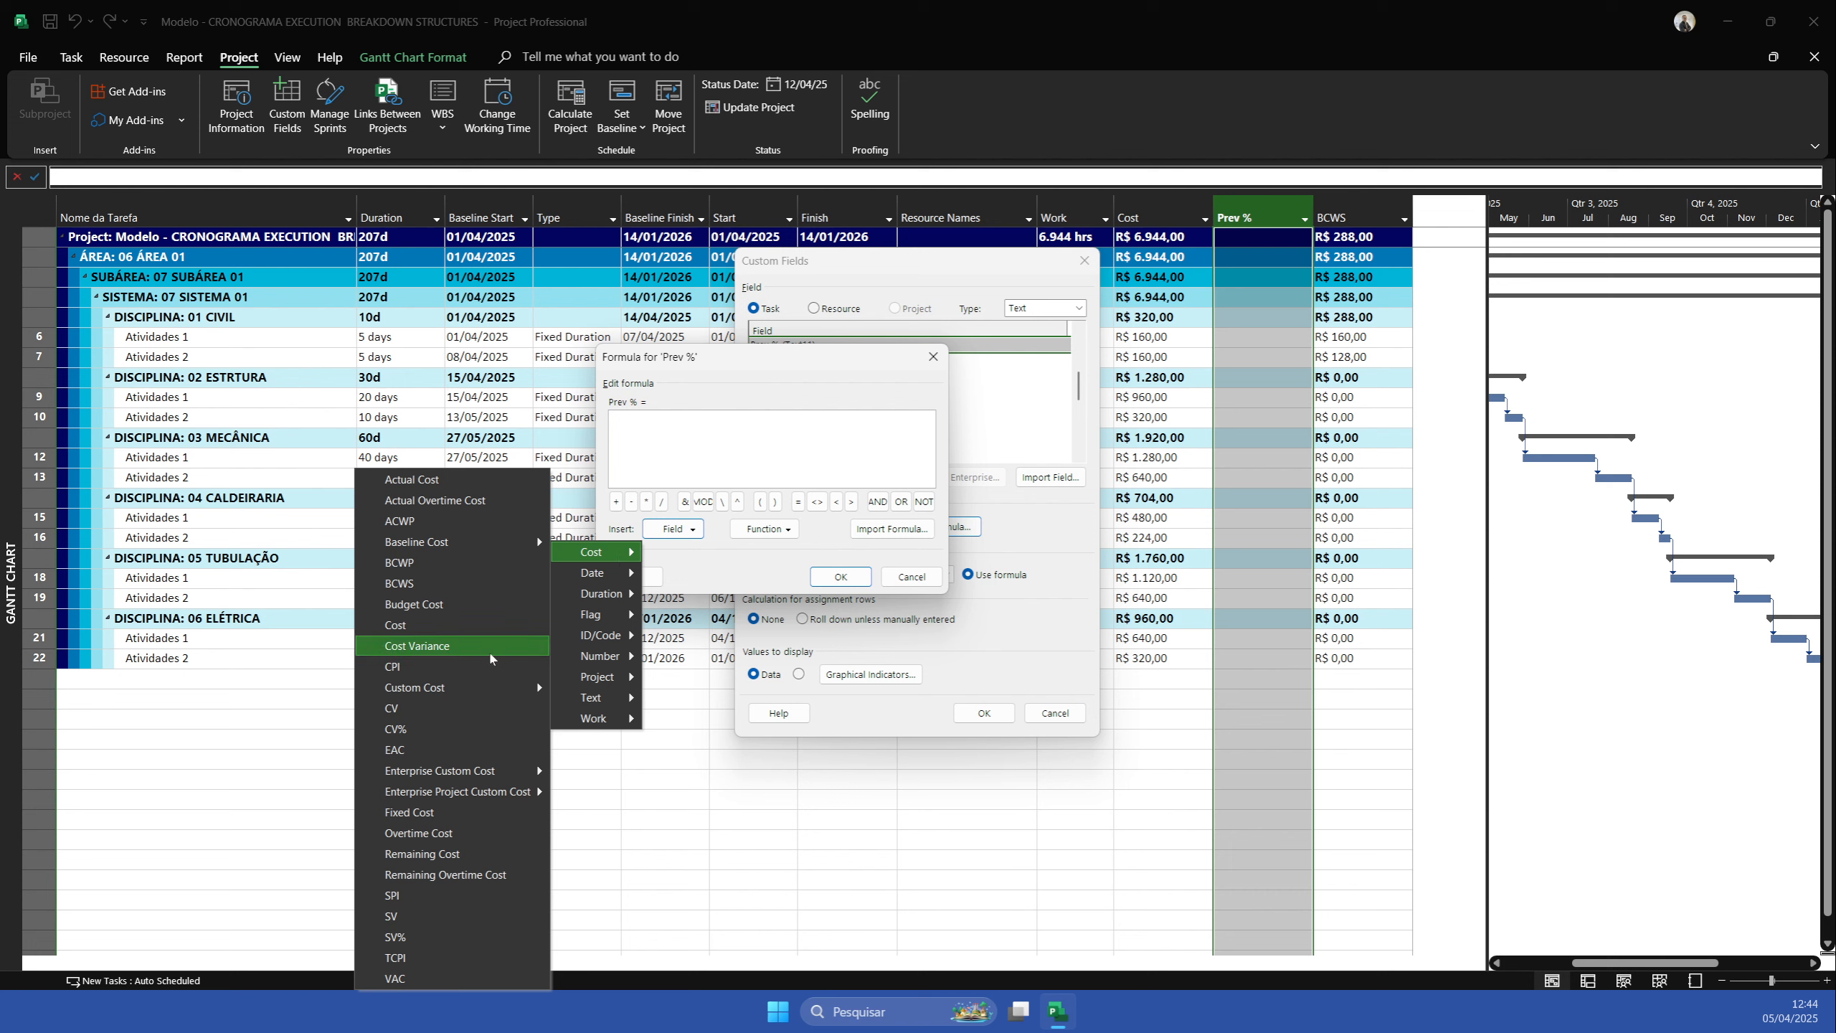
{"action": "left_click", "coordinate": [495, 585]}
{"action": "type", "text": "/"}
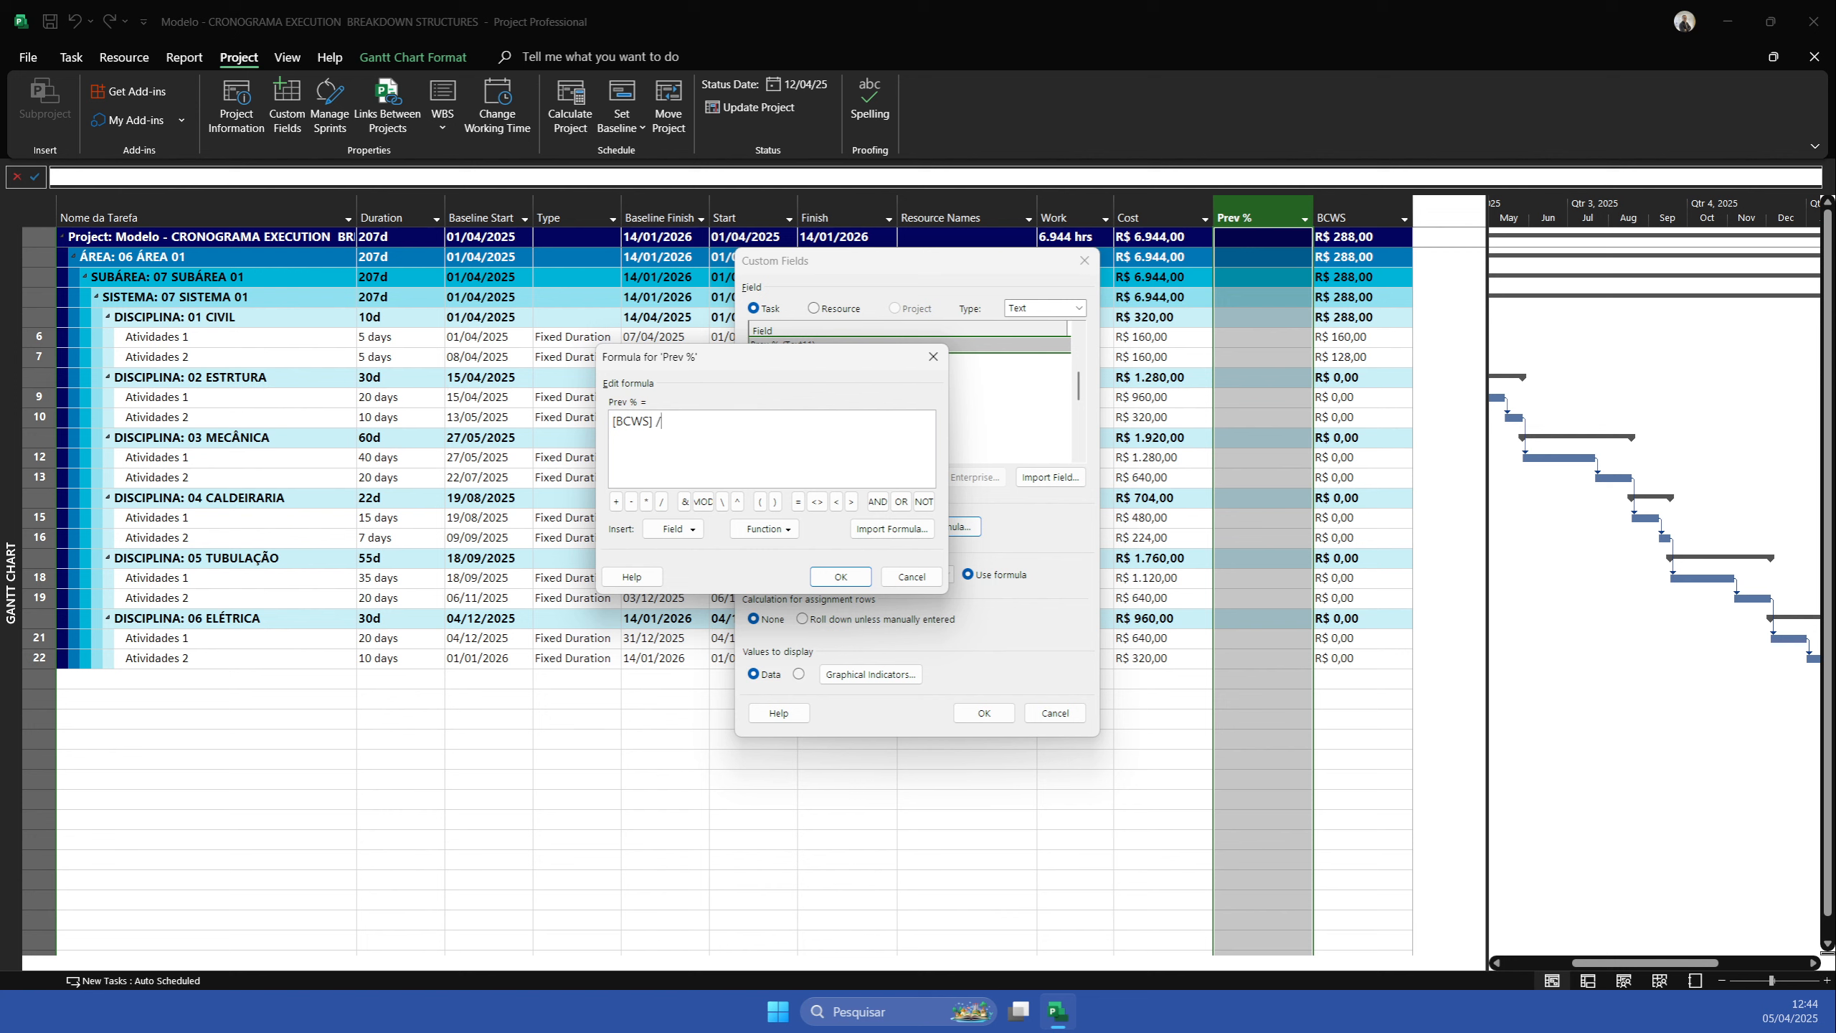
{"action": "left_click", "coordinate": [676, 535]}
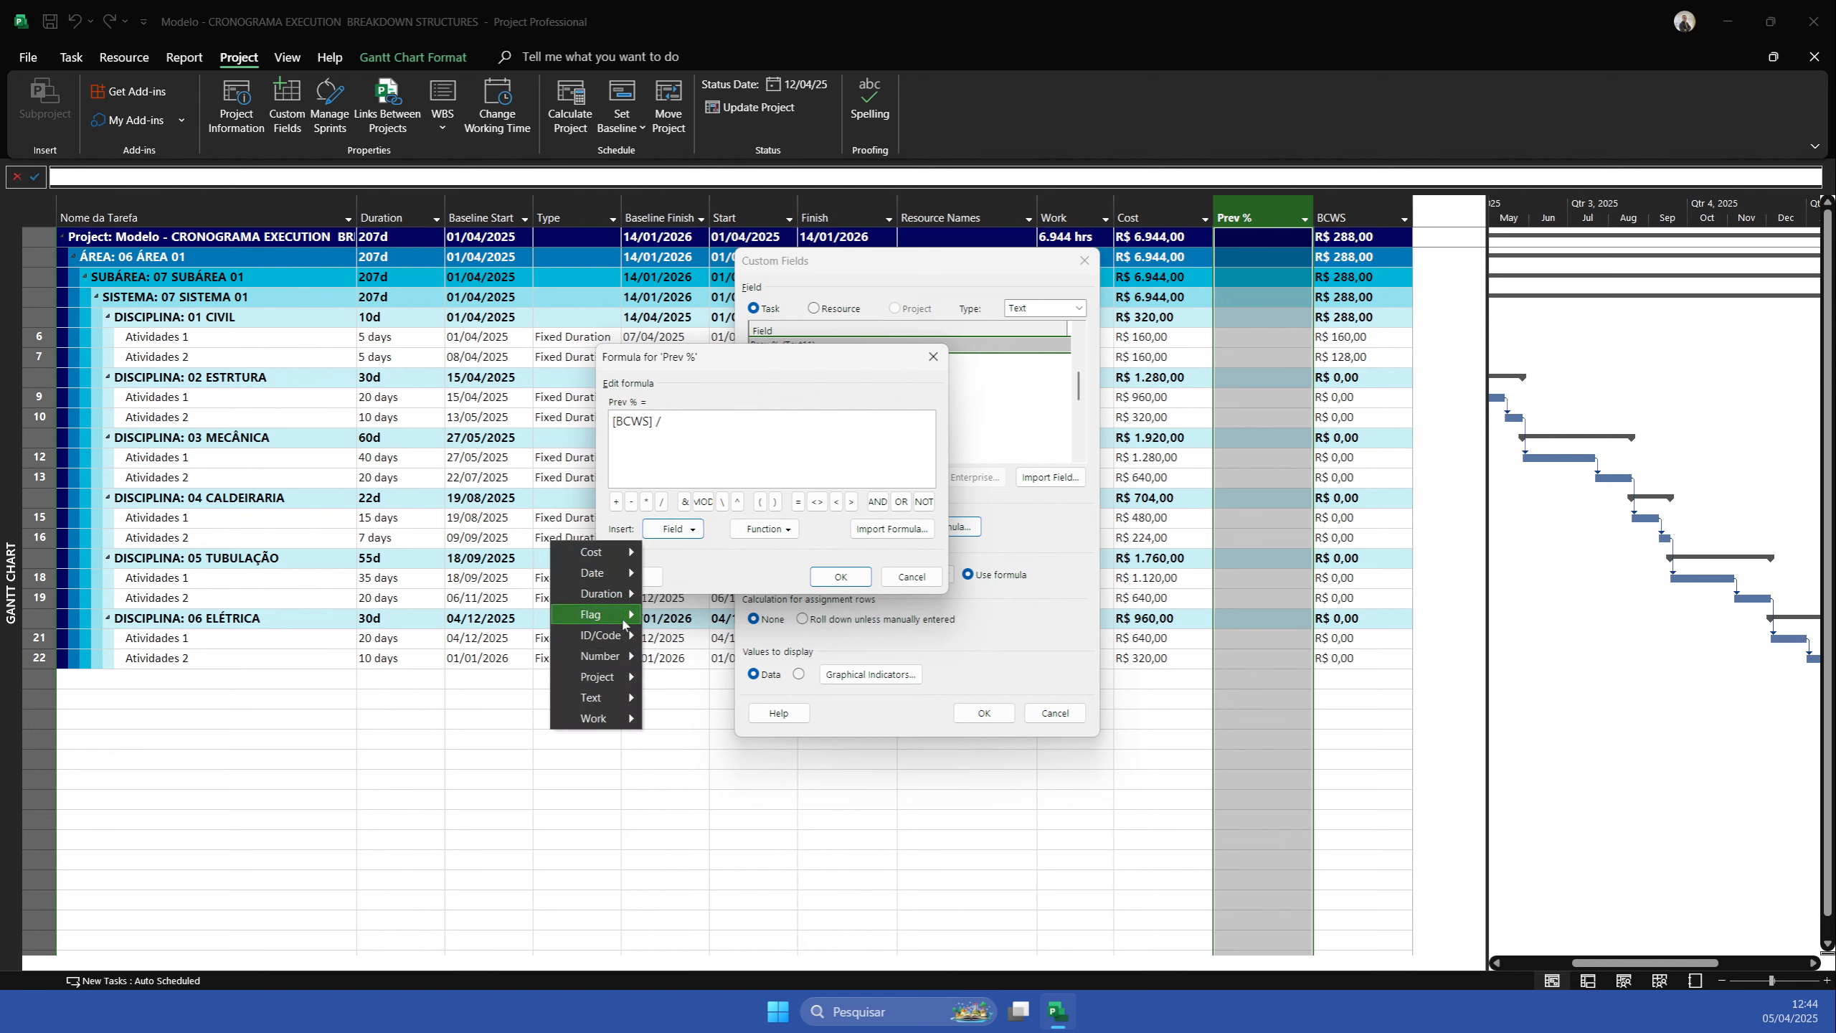
{"action": "mouse_move", "coordinate": [626, 551]}
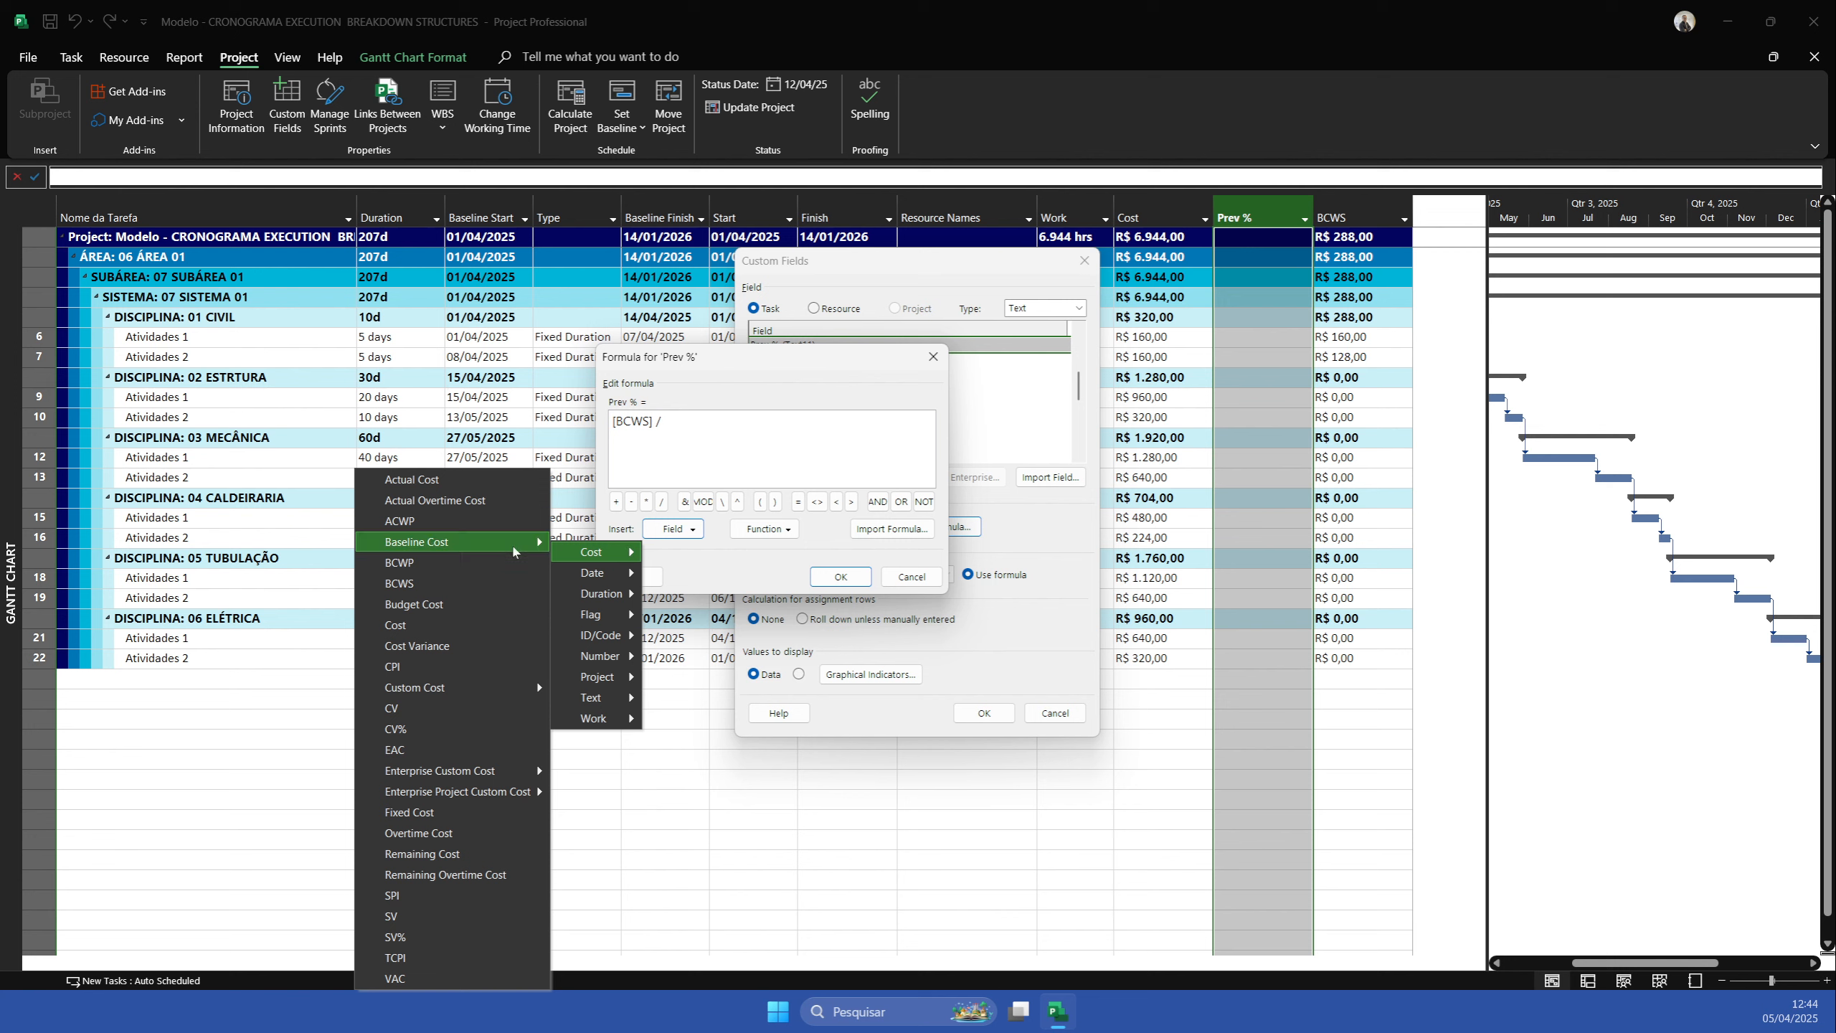
{"action": "mouse_move", "coordinate": [513, 551]}
{"action": "left_click", "coordinate": [275, 542]}
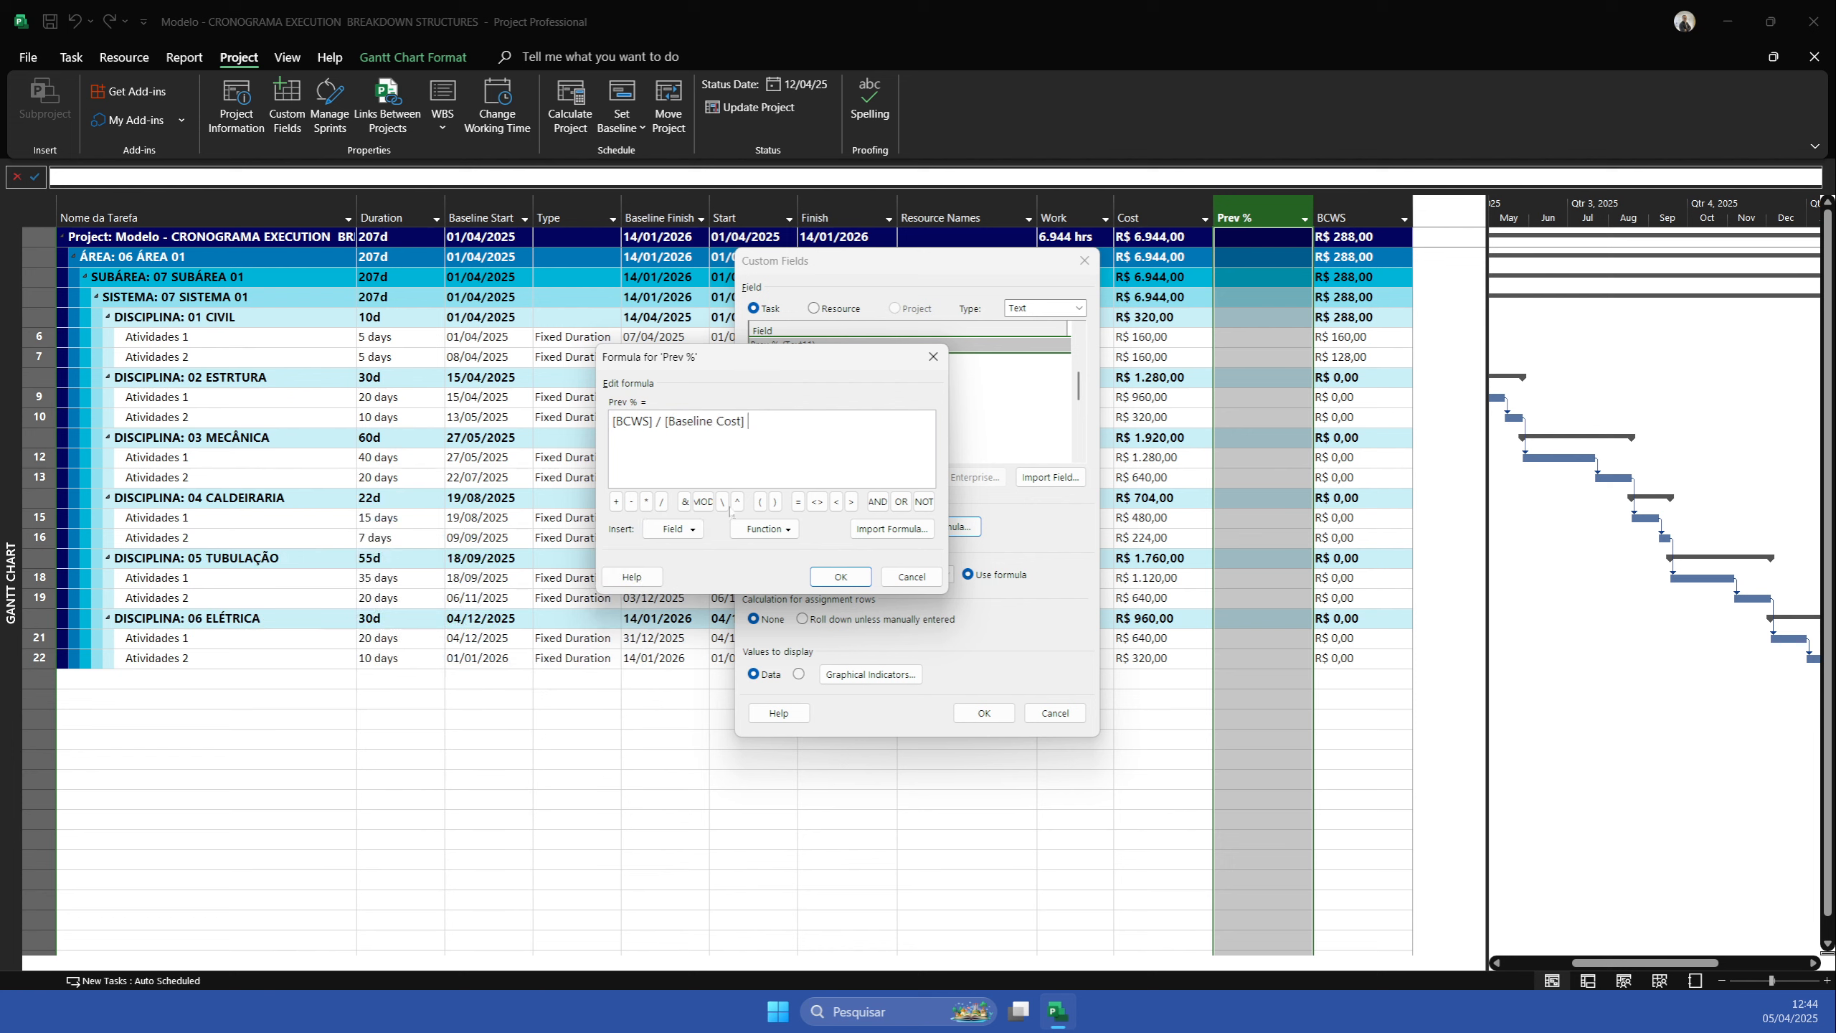
{"action": "left_click", "coordinate": [841, 576]}
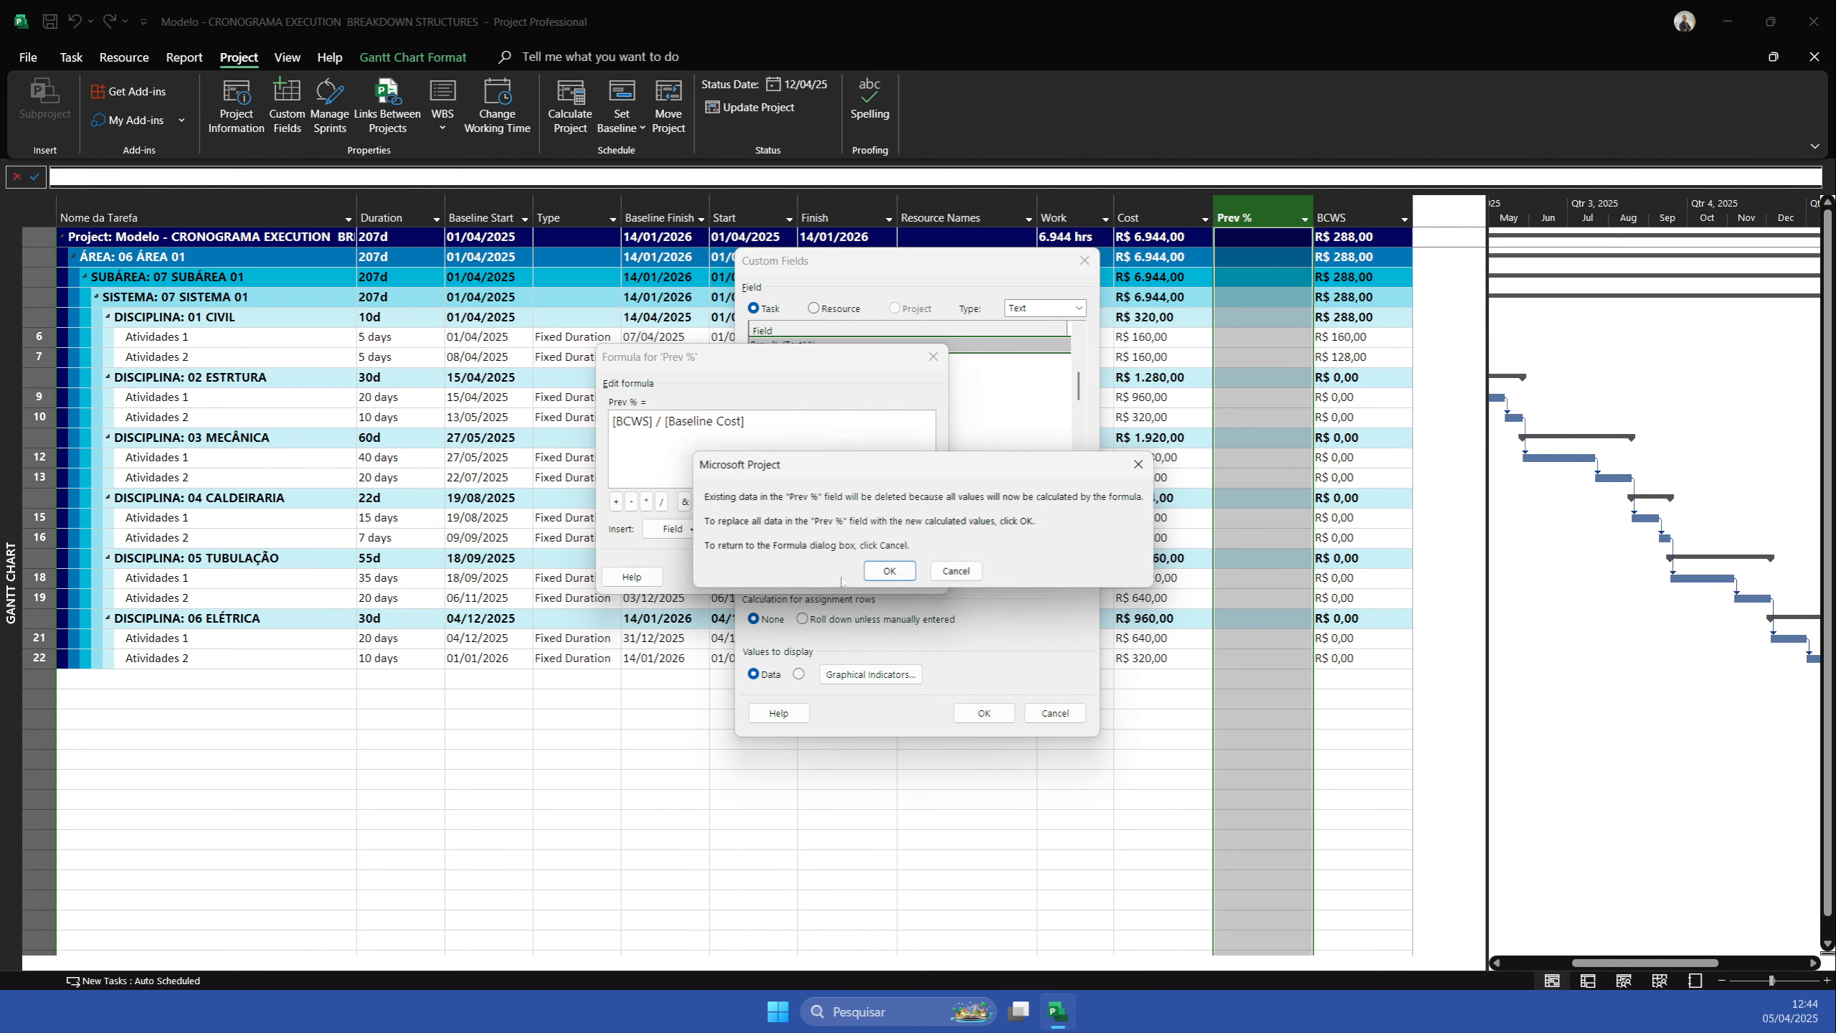
{"action": "left_click", "coordinate": [889, 571]}
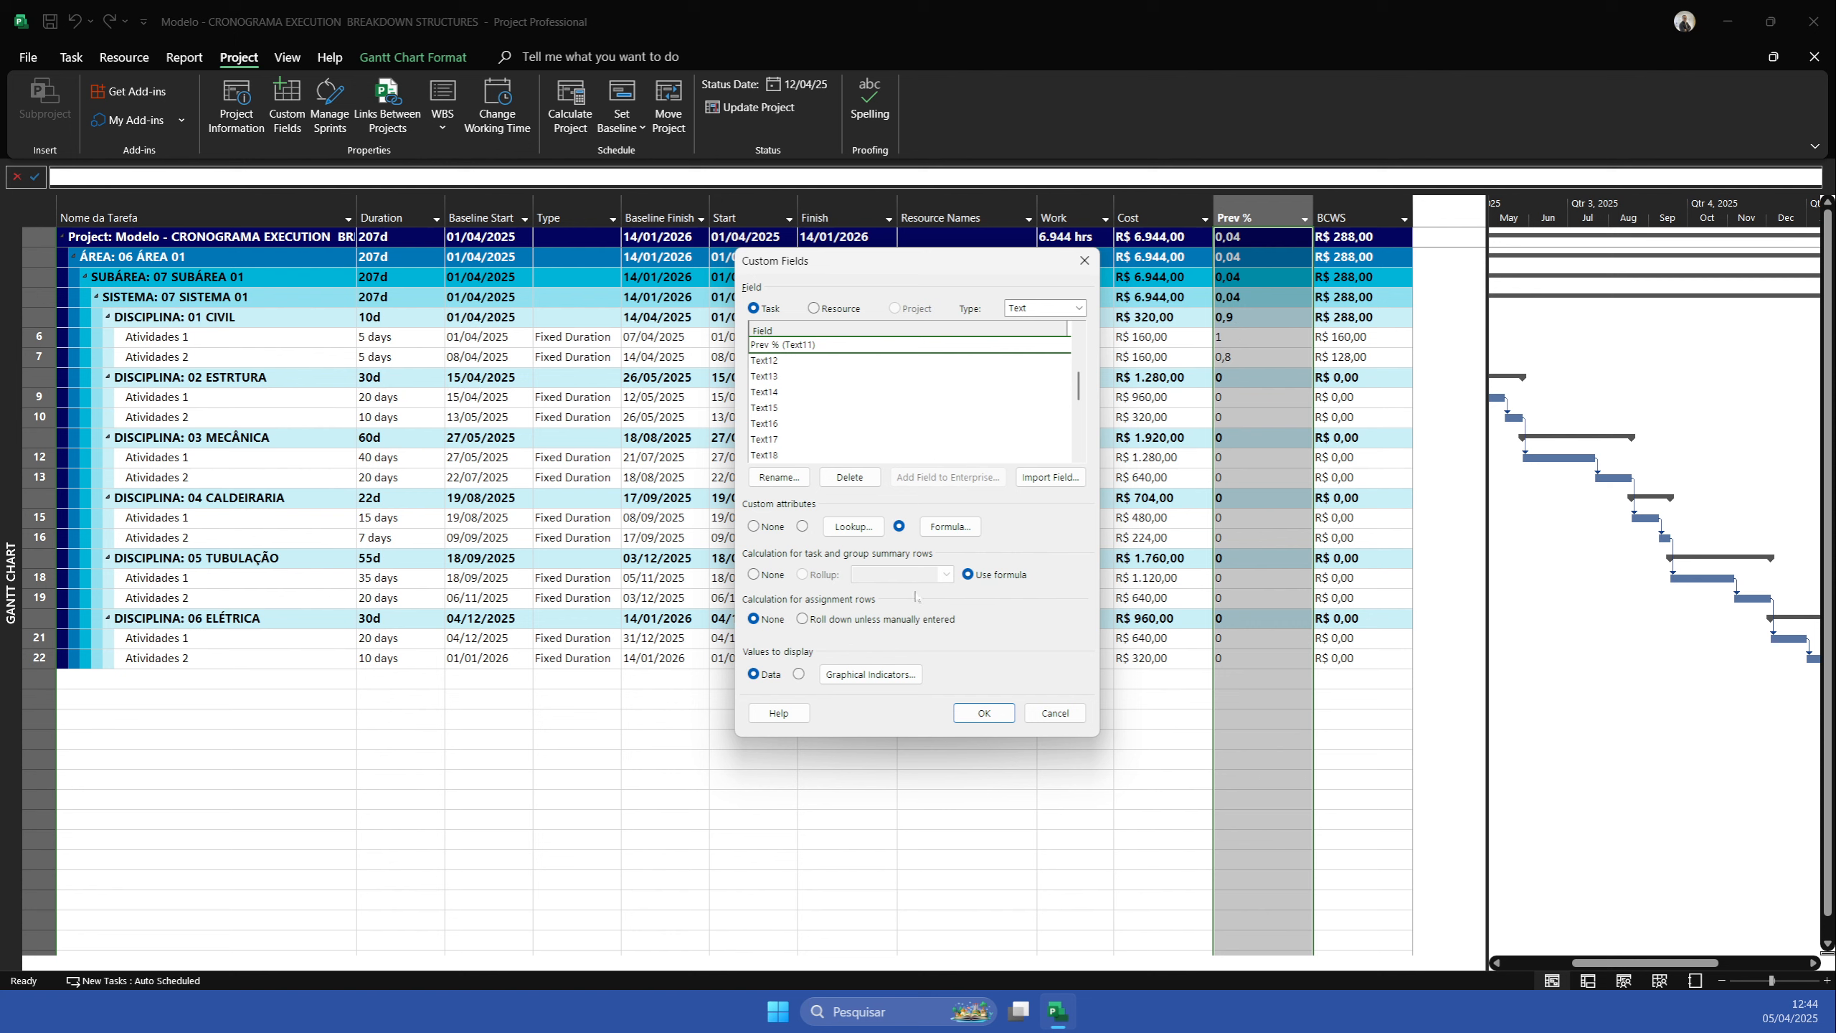
Multiply the Prev % formula by 100 so it reads [BCWS]/[Baseline Cost]*100
{"action": "left_click", "coordinate": [950, 525]}
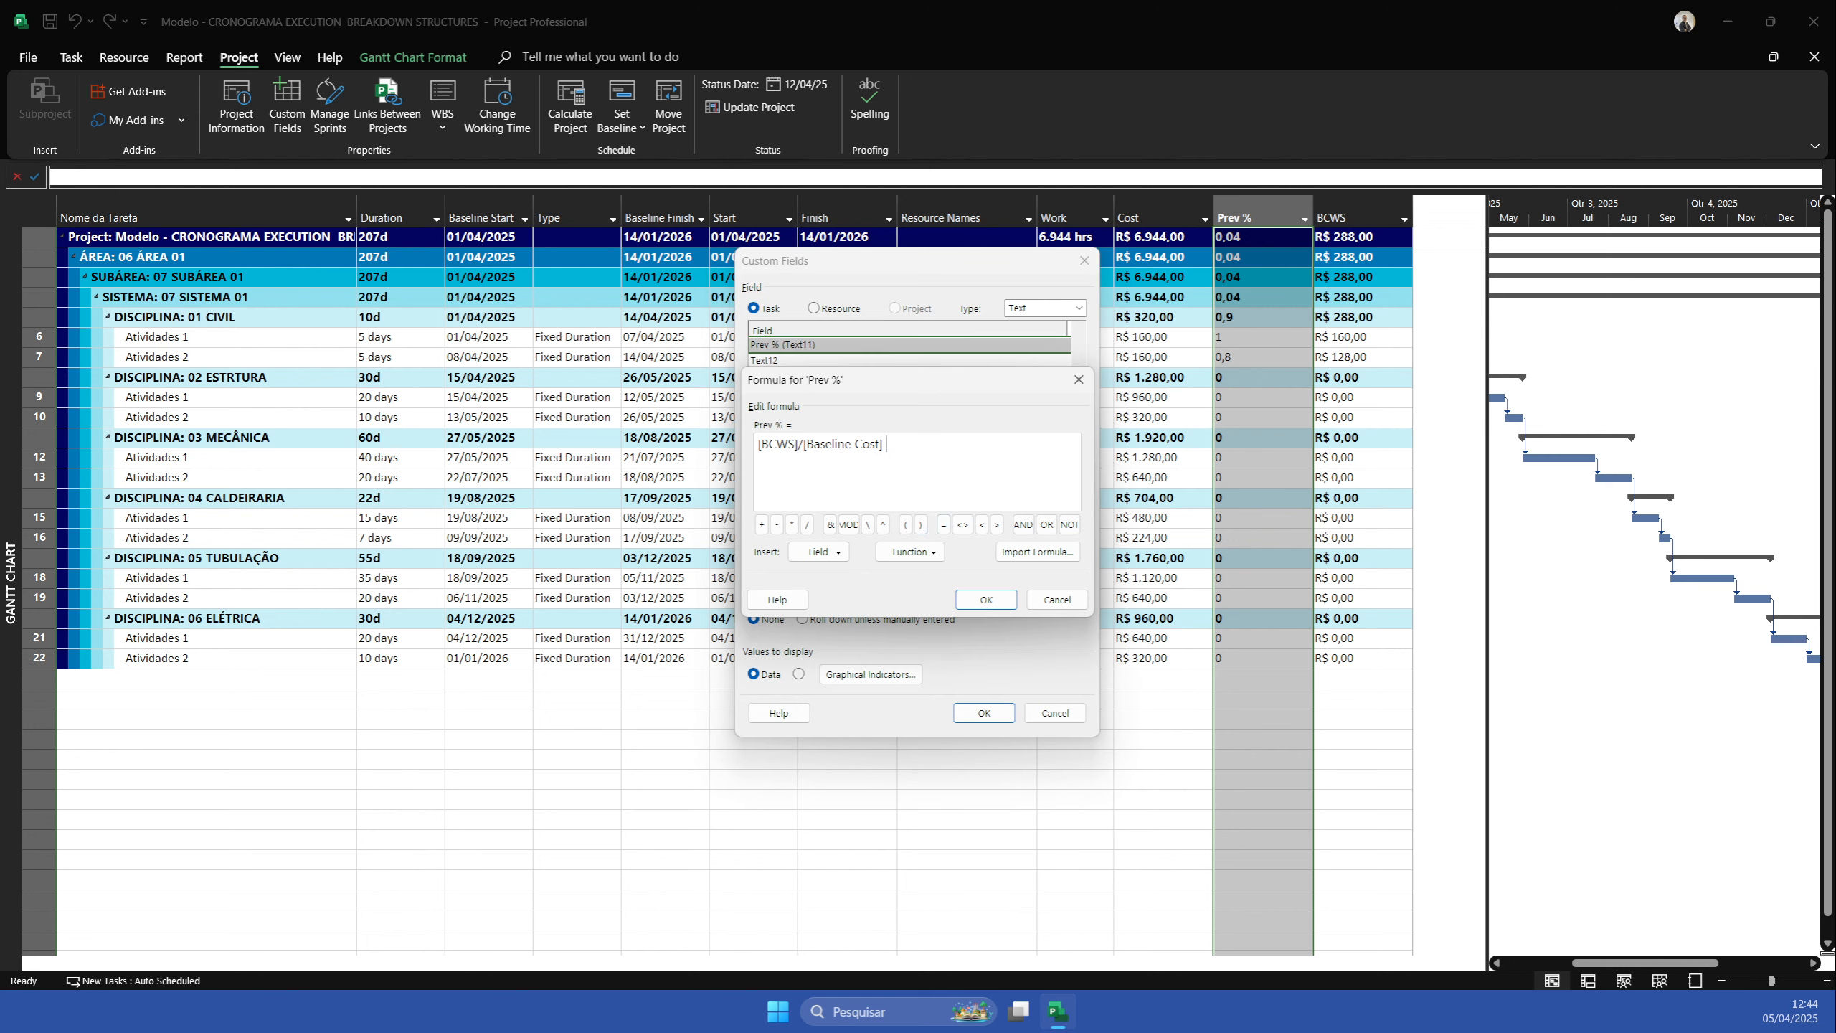
{"action": "type", "text": "*100"}
{"action": "left_click", "coordinate": [986, 599]}
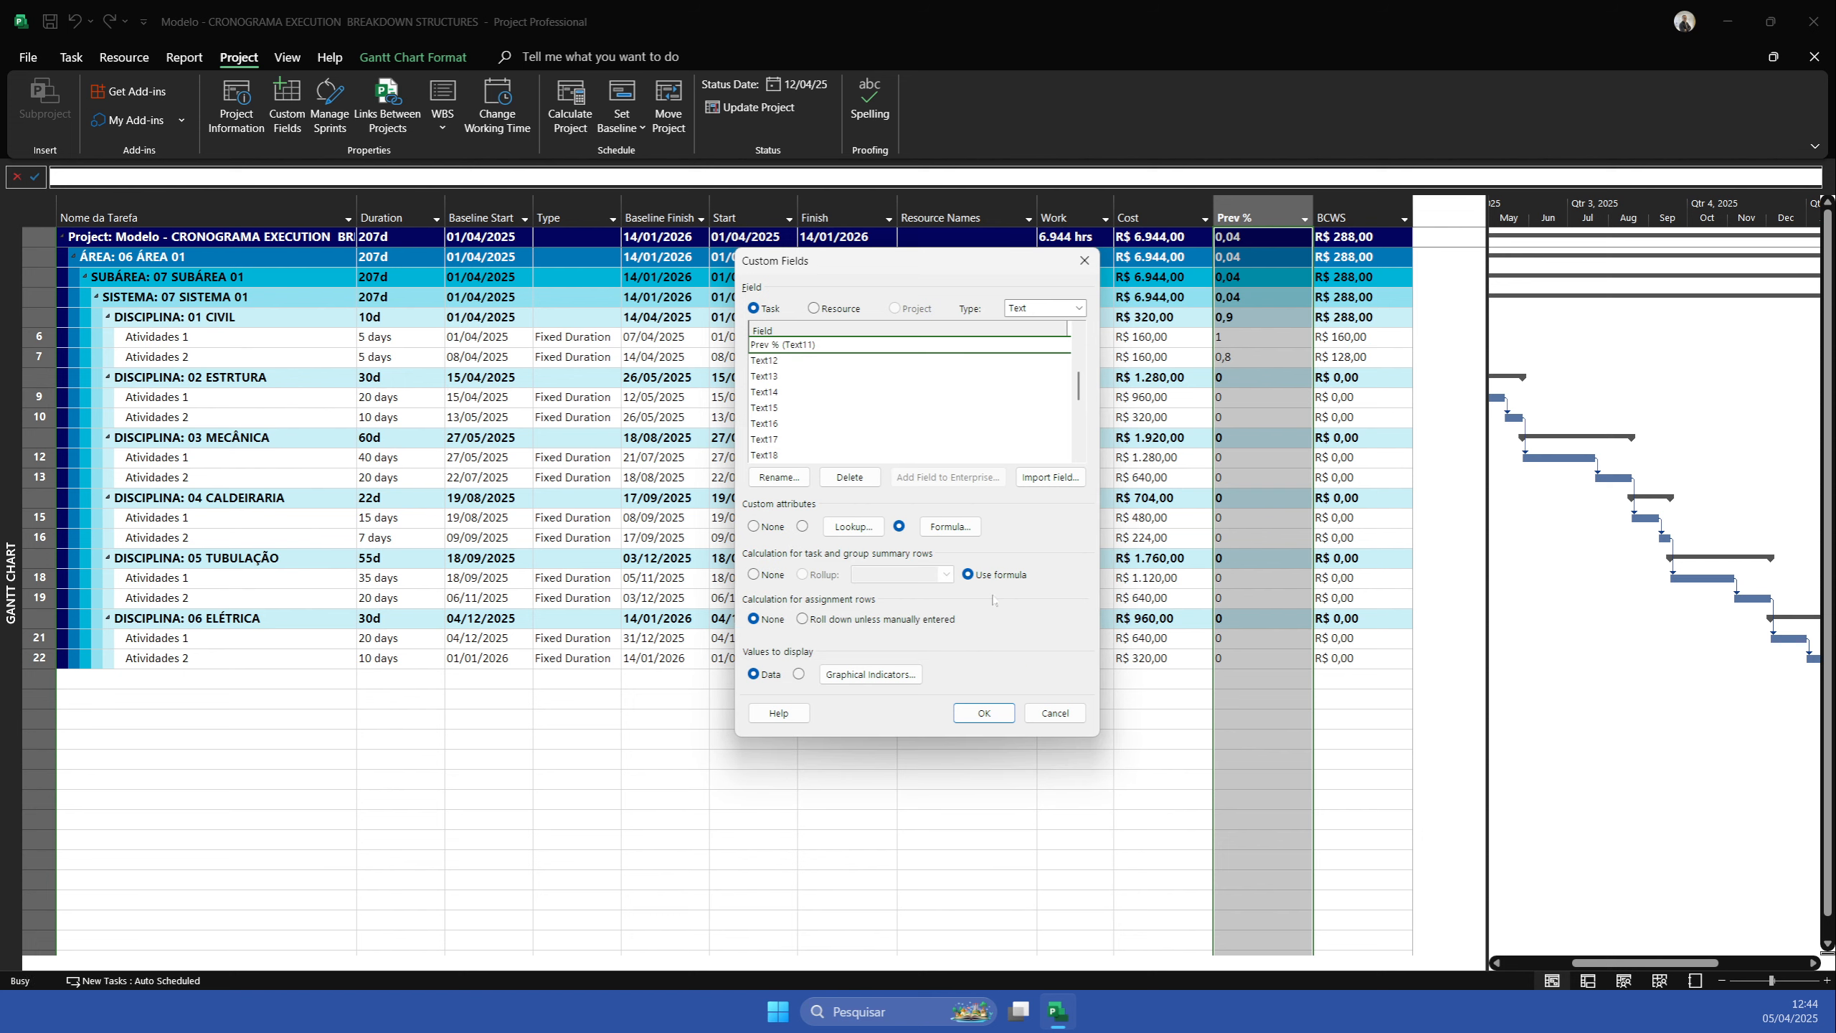
Append a percent sign to the Prev % formula, making it [BCWS]/[Baseline Cost]*100 & "%"
{"action": "left_click", "coordinate": [950, 526]}
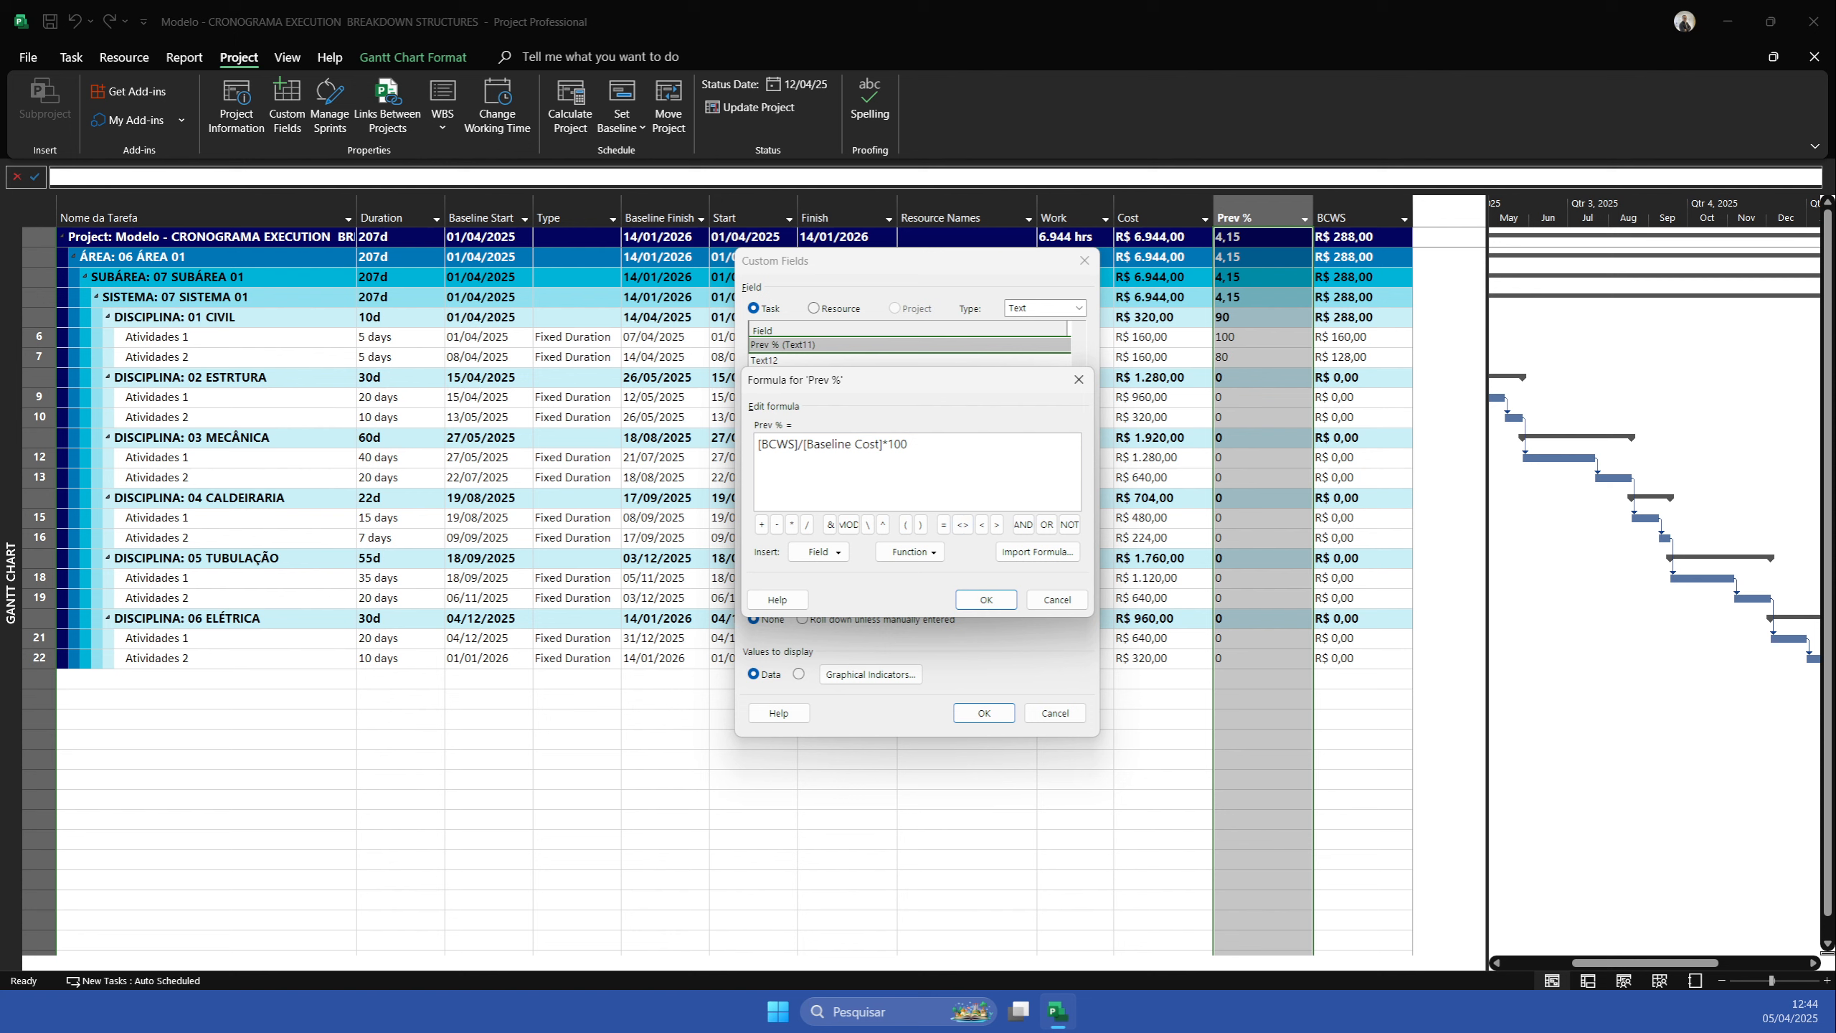
{"action": "type", "text": "%\"\""}
{"action": "left_click", "coordinate": [911, 443]}
{"action": "type", "text": "\""}
{"action": "left_click", "coordinate": [987, 599]}
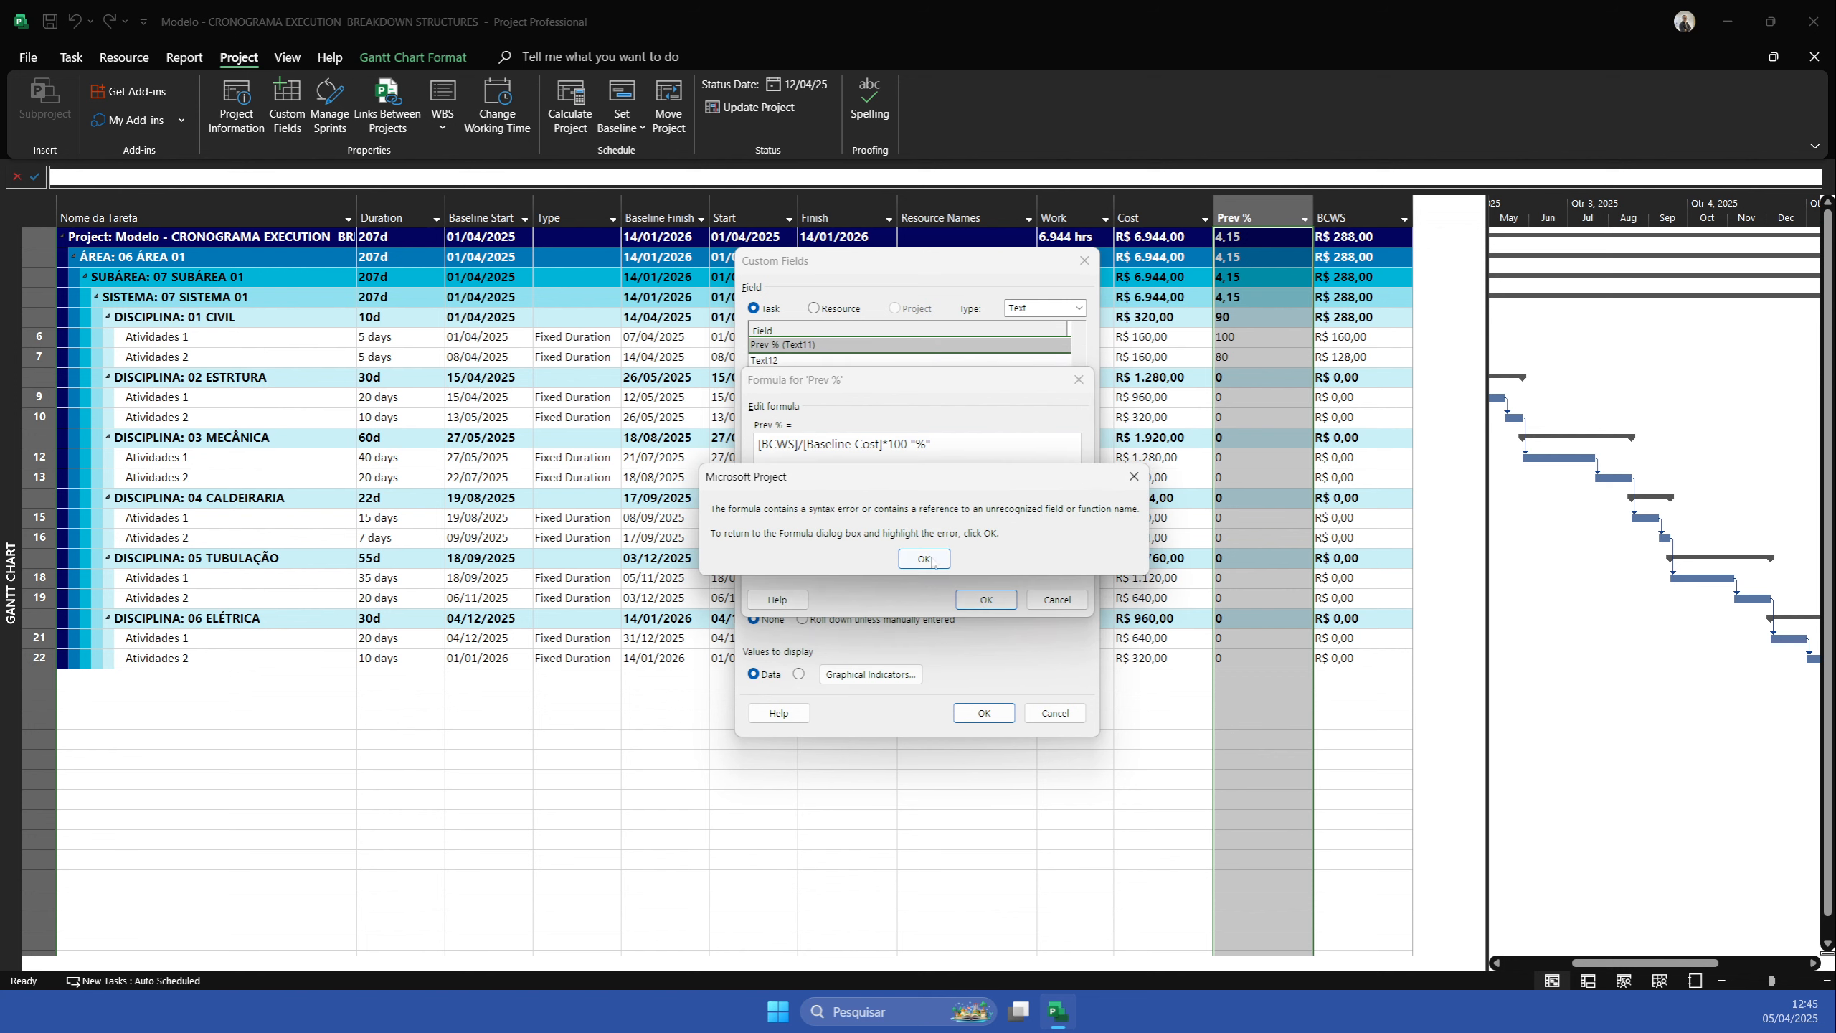
{"action": "left_click", "coordinate": [925, 558]}
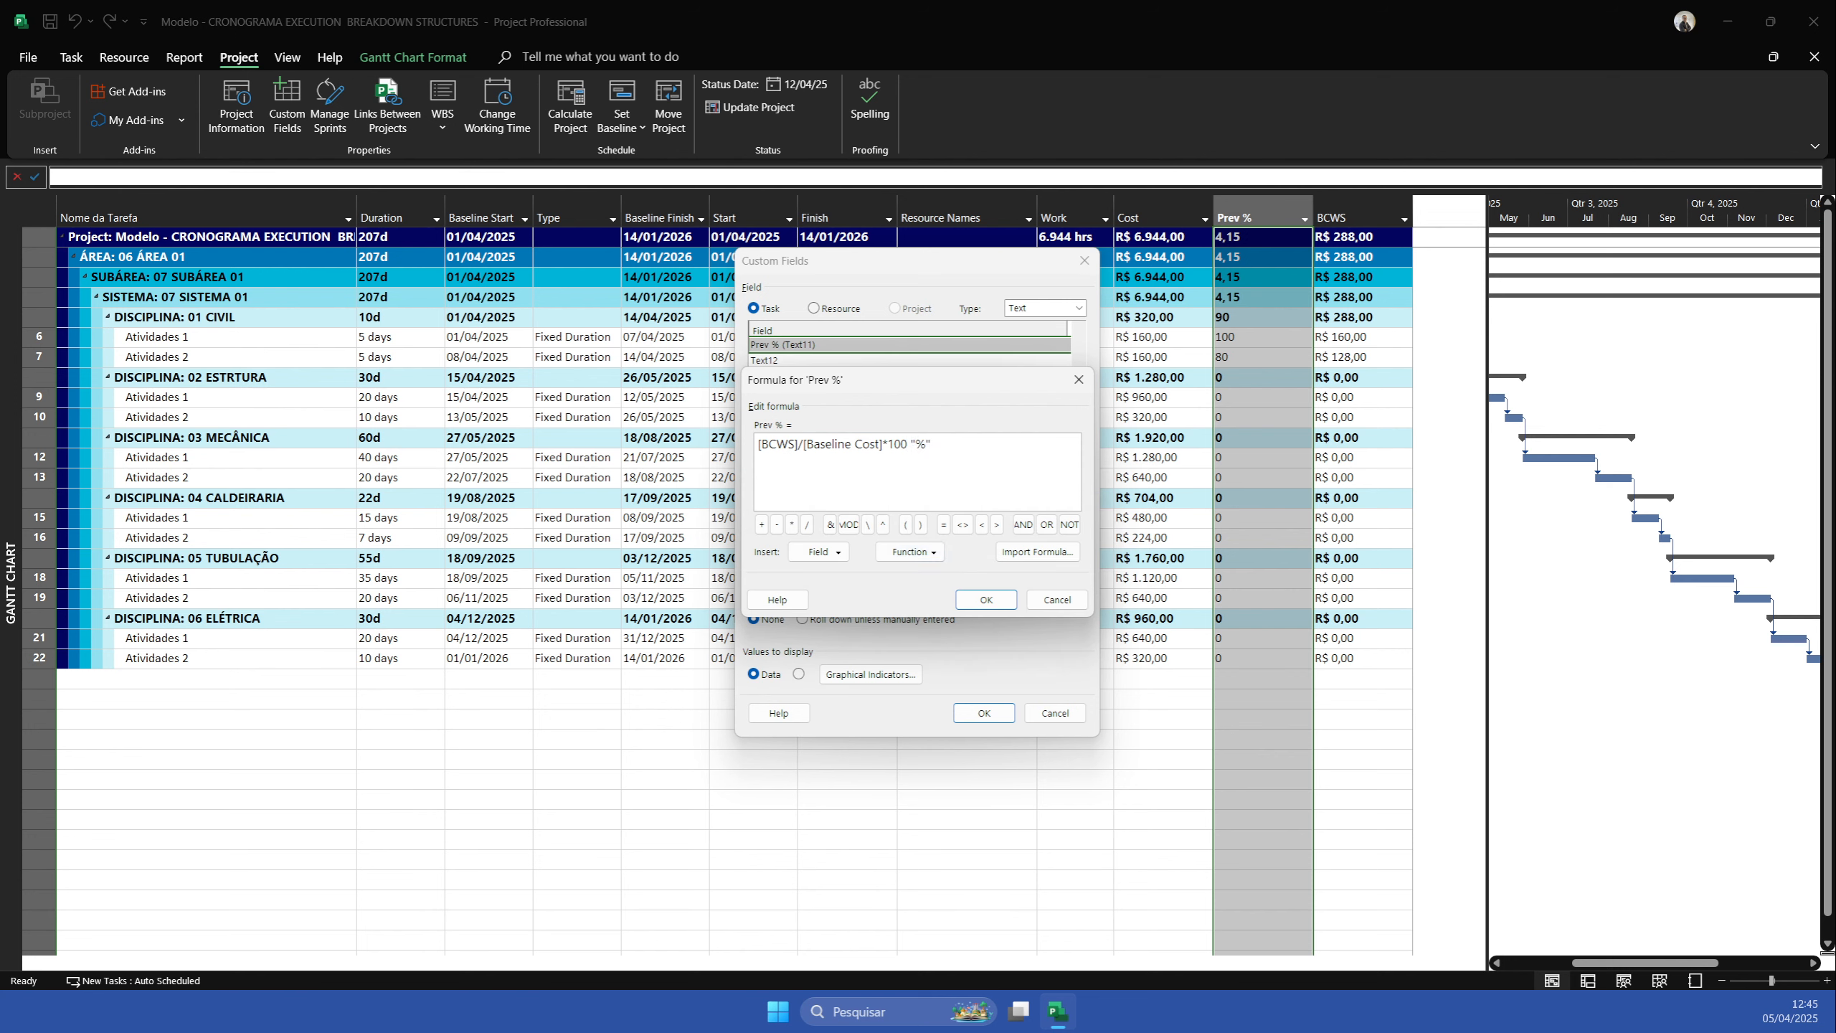
{"action": "type", "text": "&"}
{"action": "left_click", "coordinate": [986, 599]}
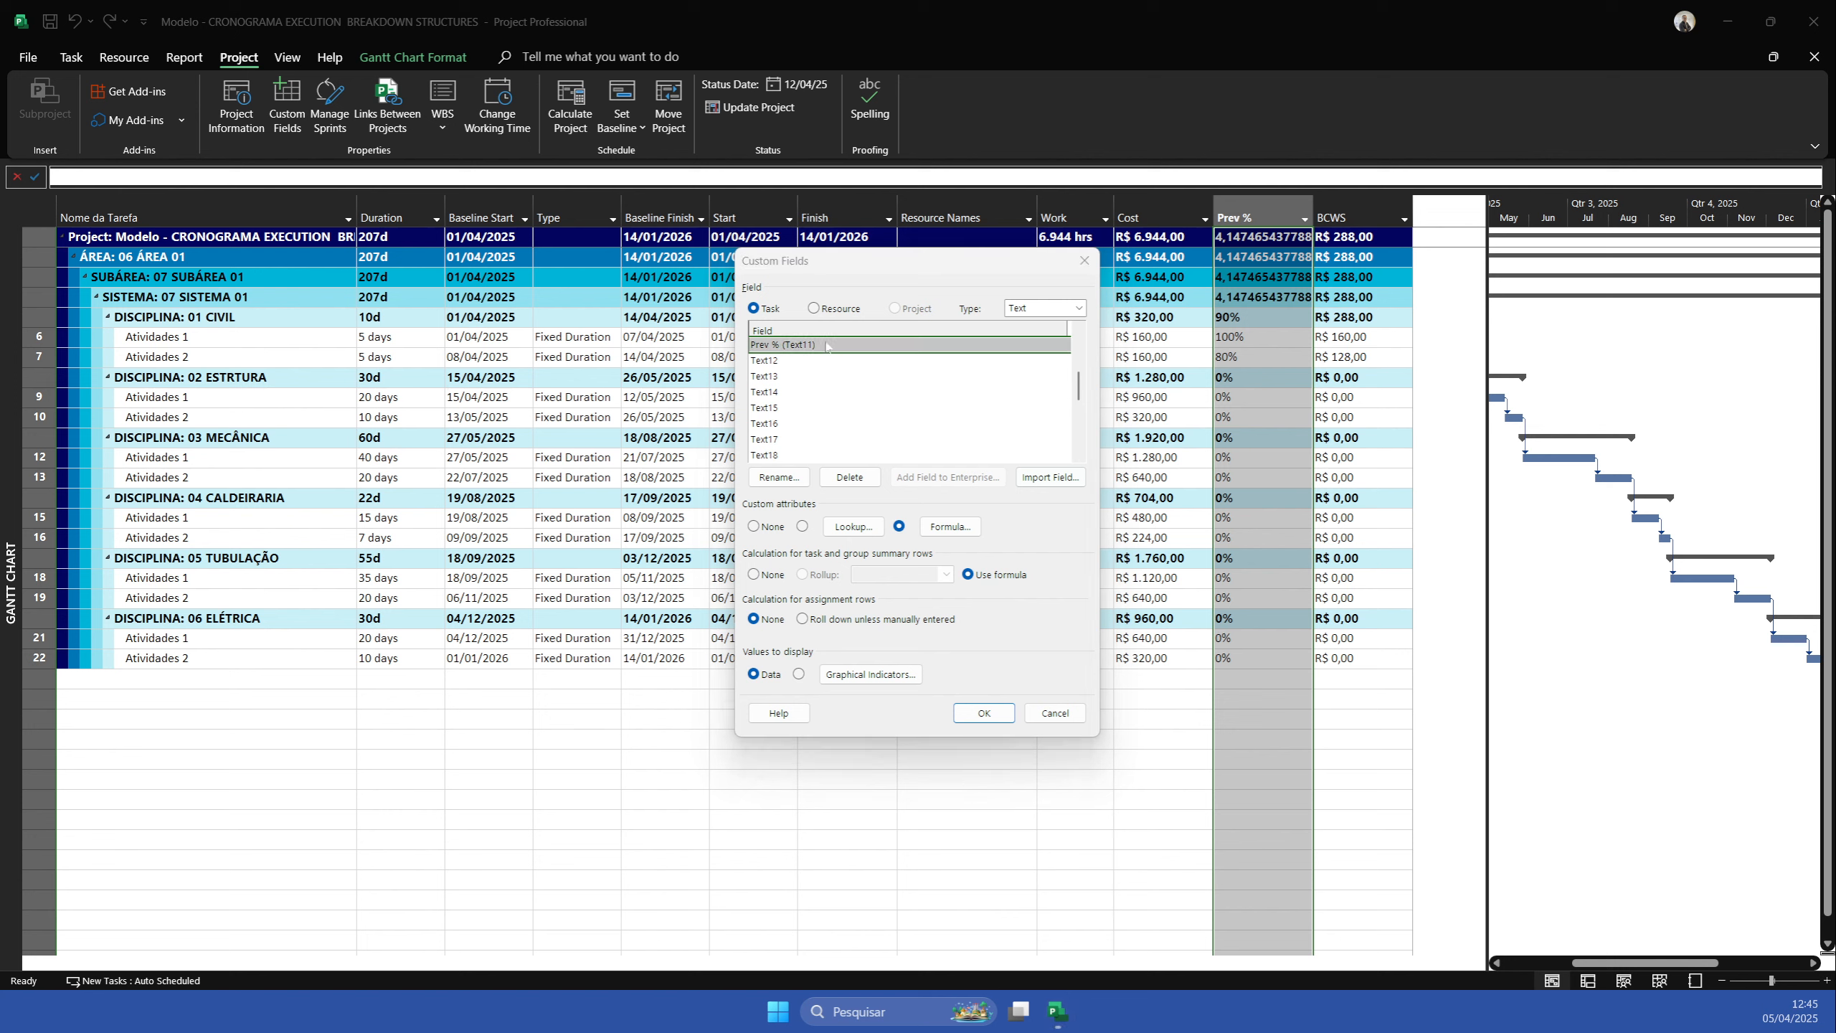
Round the Prev % calculation to whole percentages with the ROUND function, keeping the "%" suffix, and apply the custom field
{"action": "left_click", "coordinate": [951, 527]}
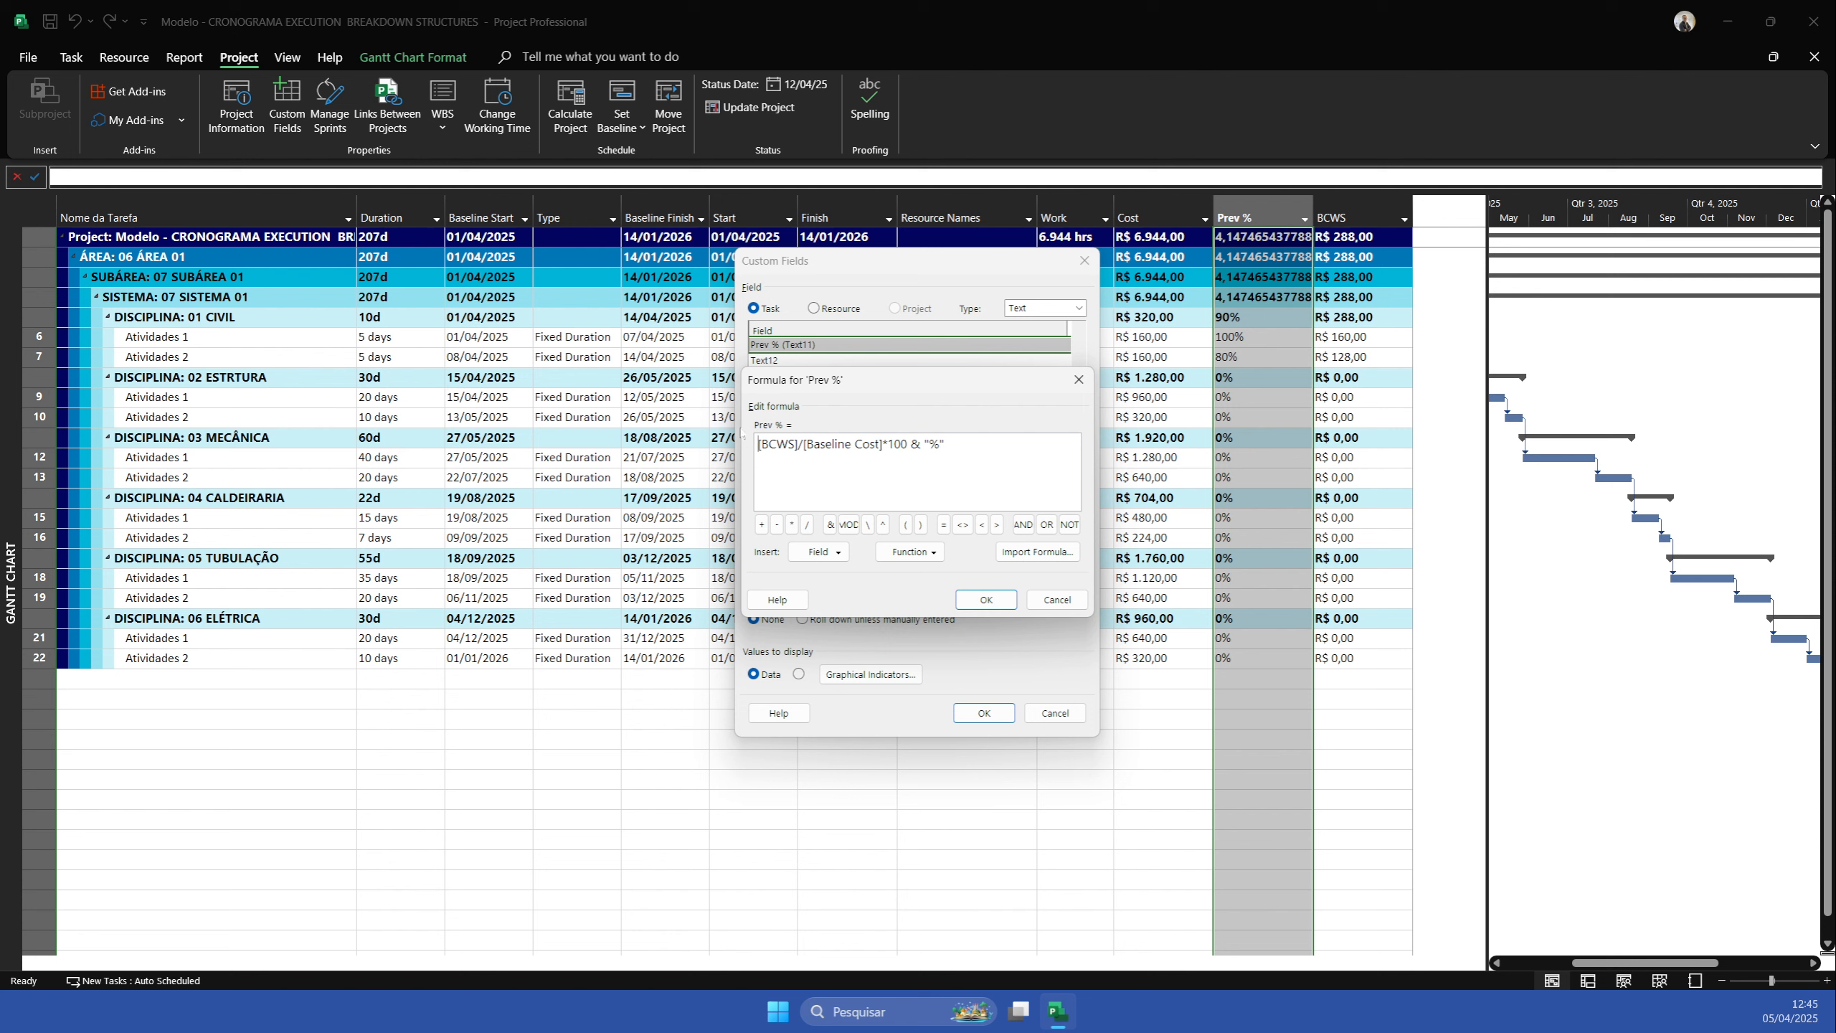
{"action": "type", "text": "ROUN"}
{"action": "key", "text": "Caps_Lock"}
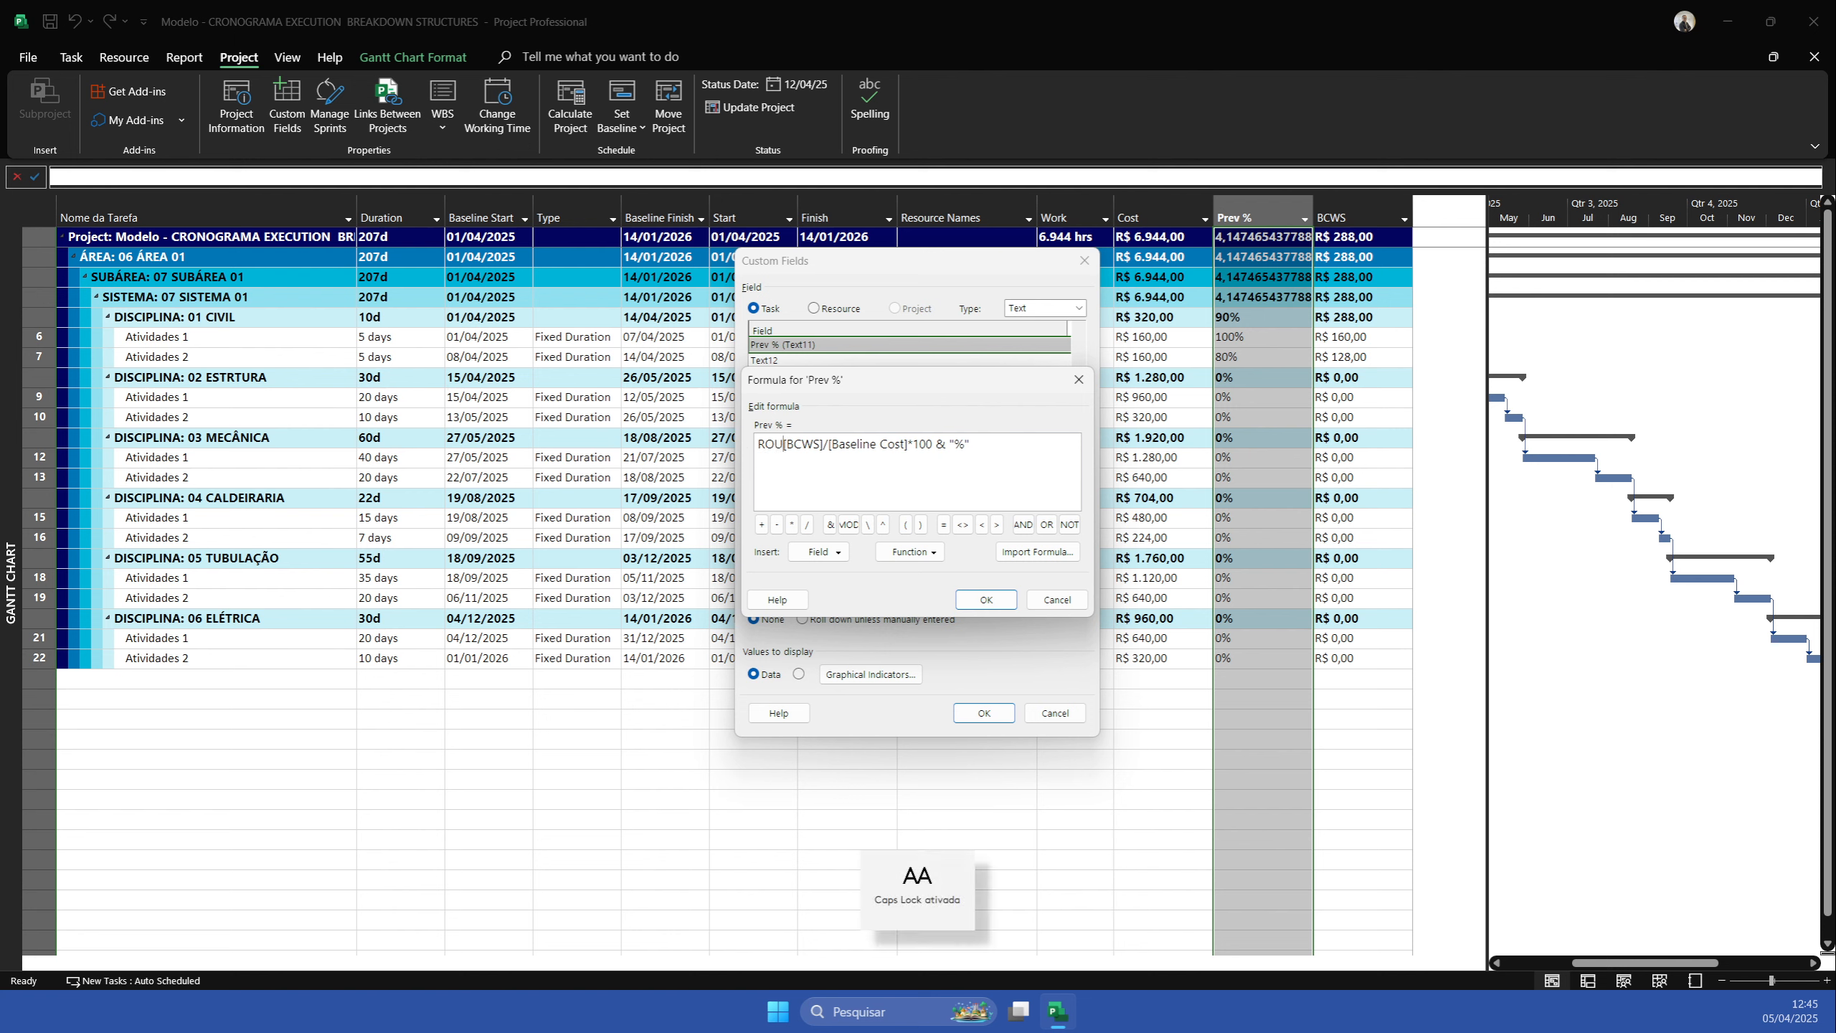
{"action": "type", "text": "D("}
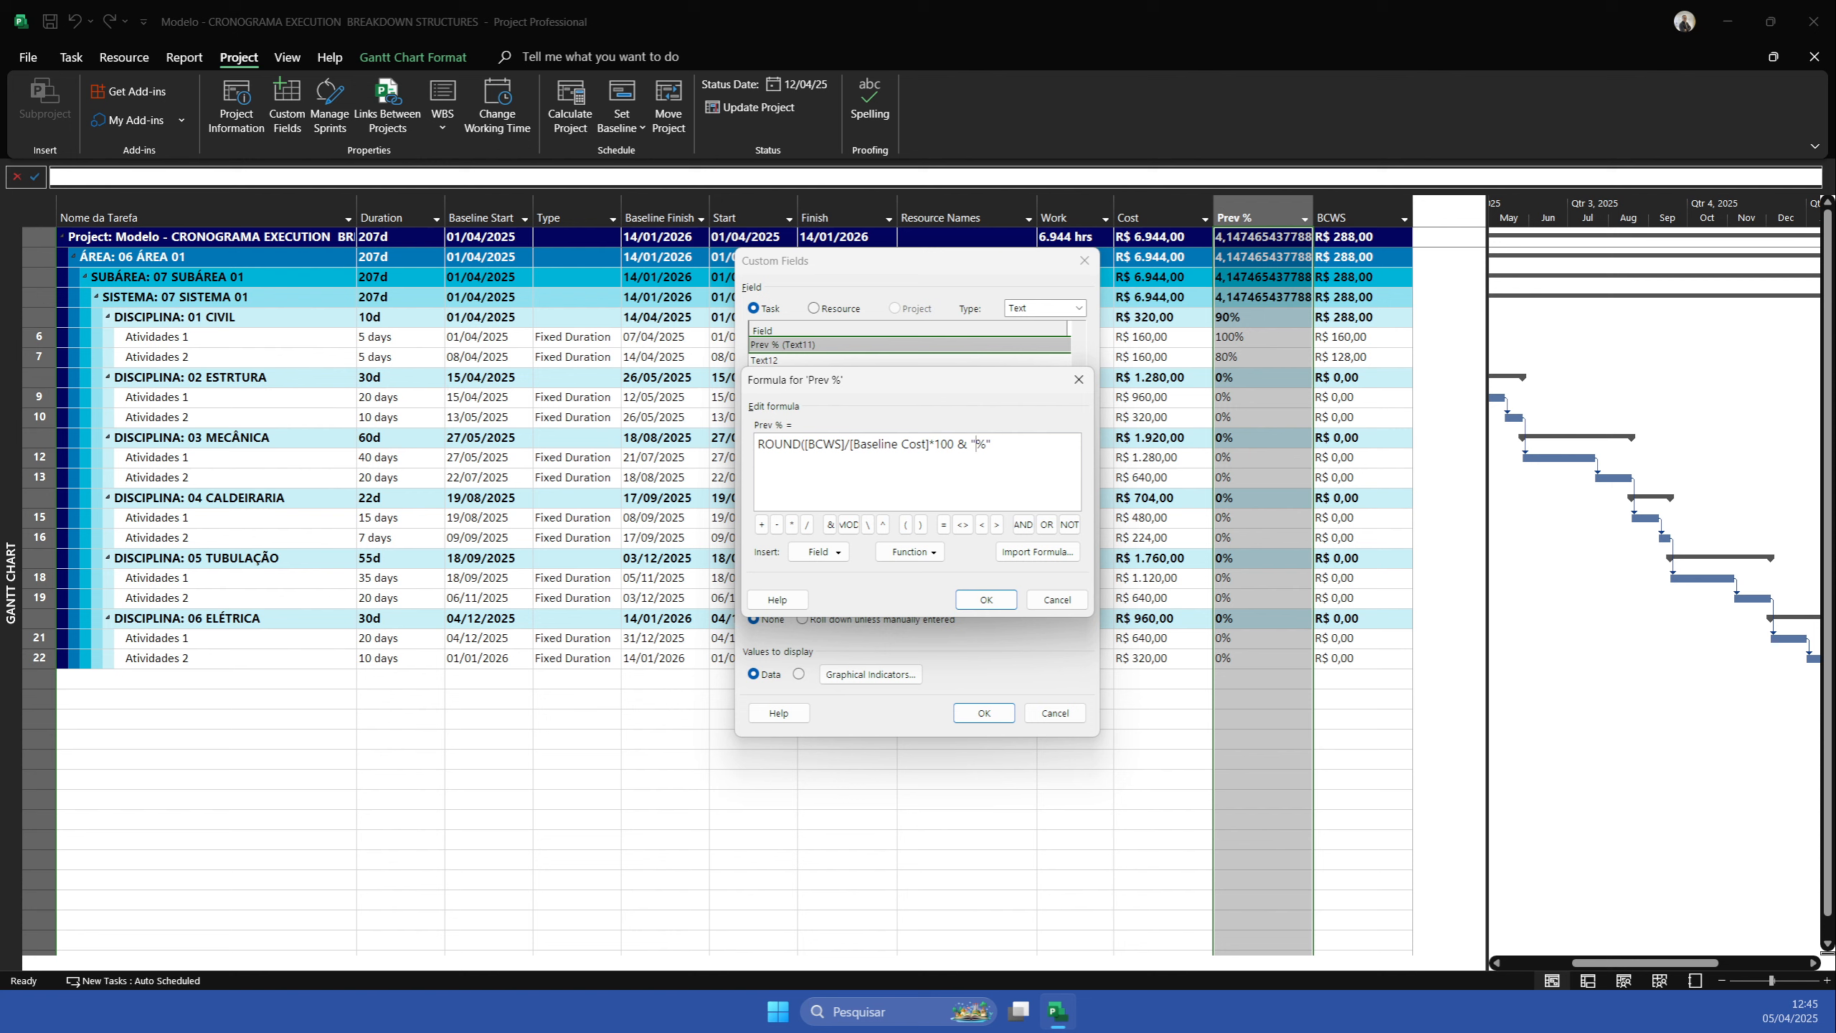
{"action": "type", "text": ",2)"}
{"action": "left_click", "coordinate": [987, 601]}
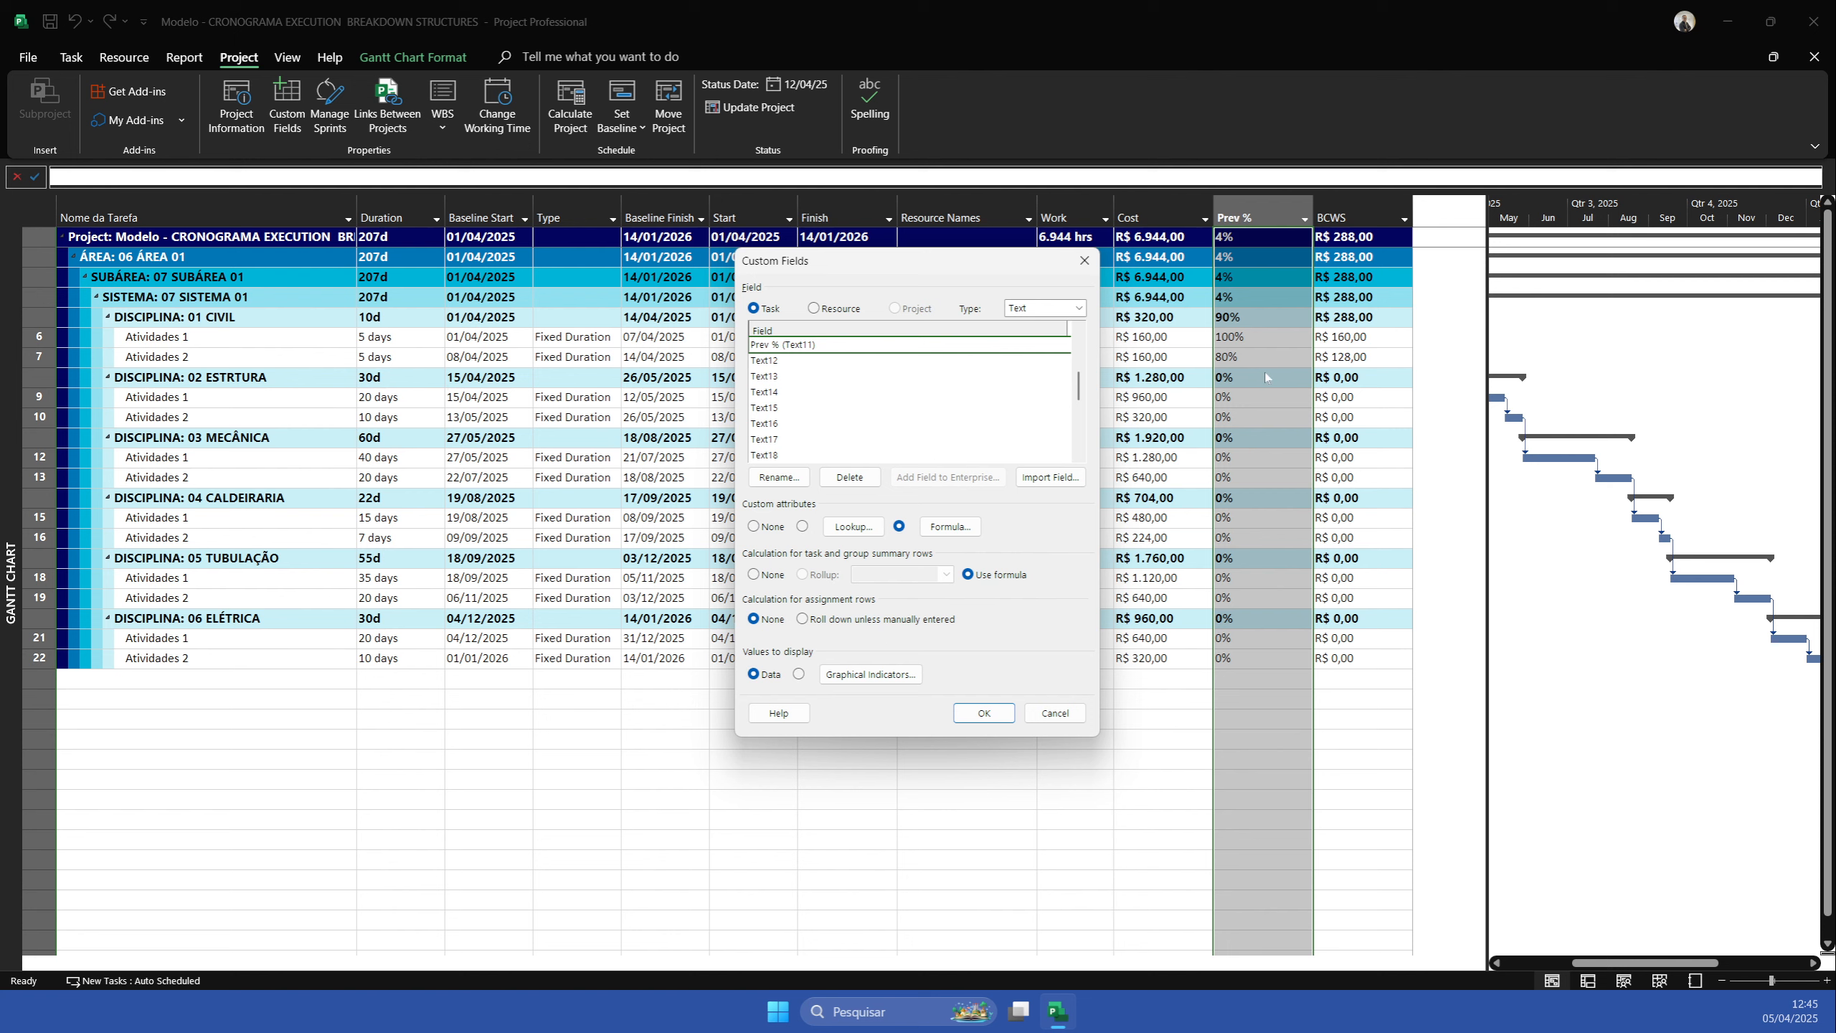
{"action": "left_click", "coordinate": [983, 712]}
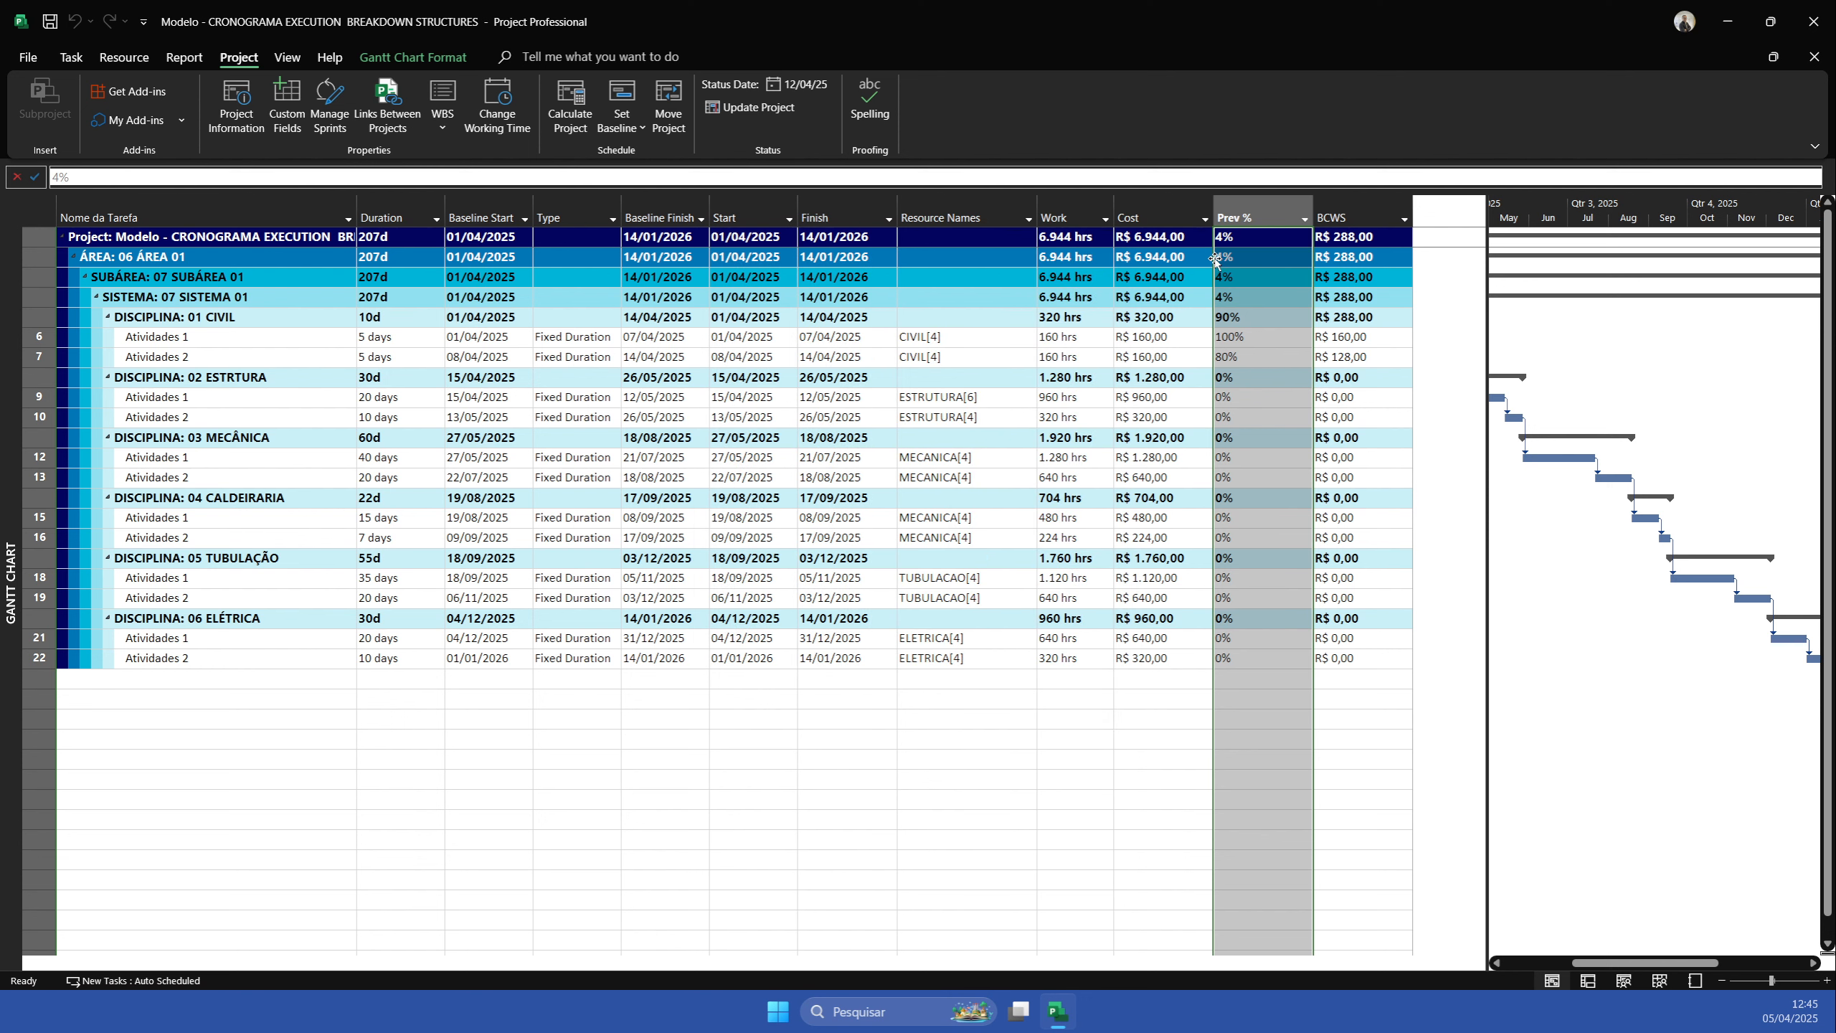
Check Prev % of Atividades 1 under DISCIPLINA: 01 CIVIL against its BCWS, cost, finish and the status date, and minimize the project window
{"action": "left_click", "coordinate": [1238, 337]}
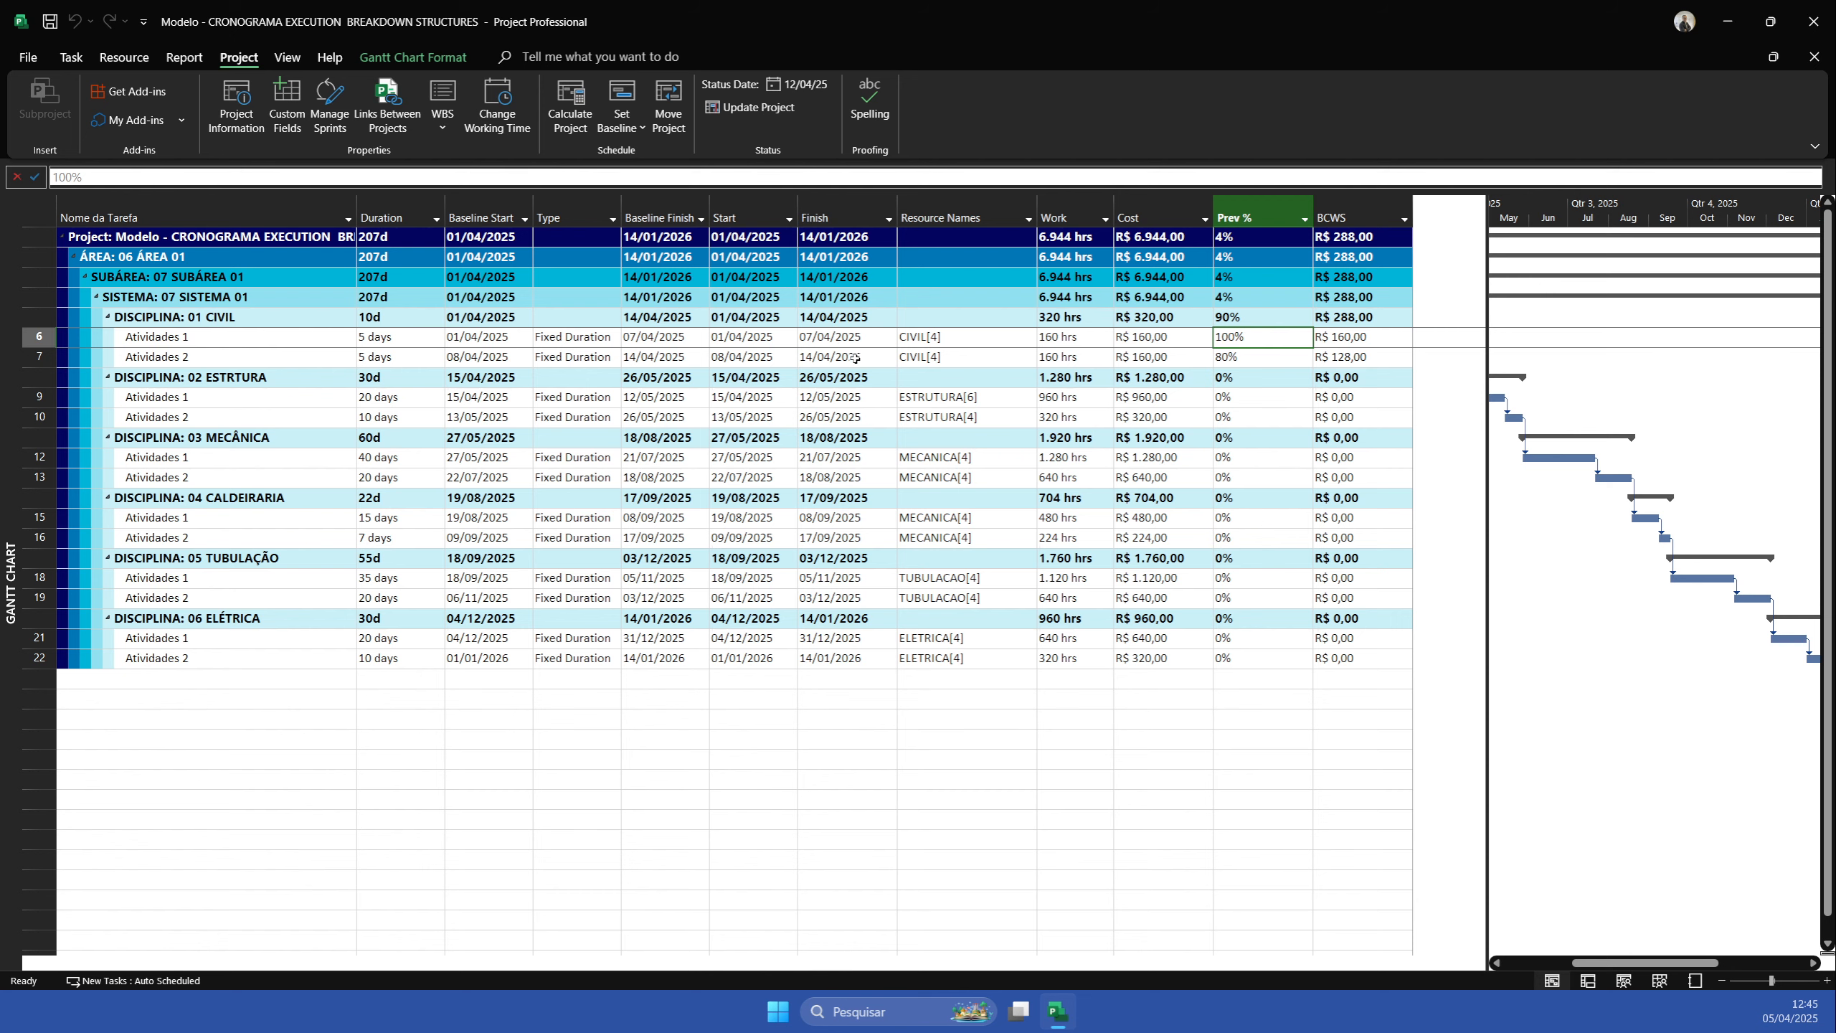
{"action": "left_click", "coordinate": [811, 86]}
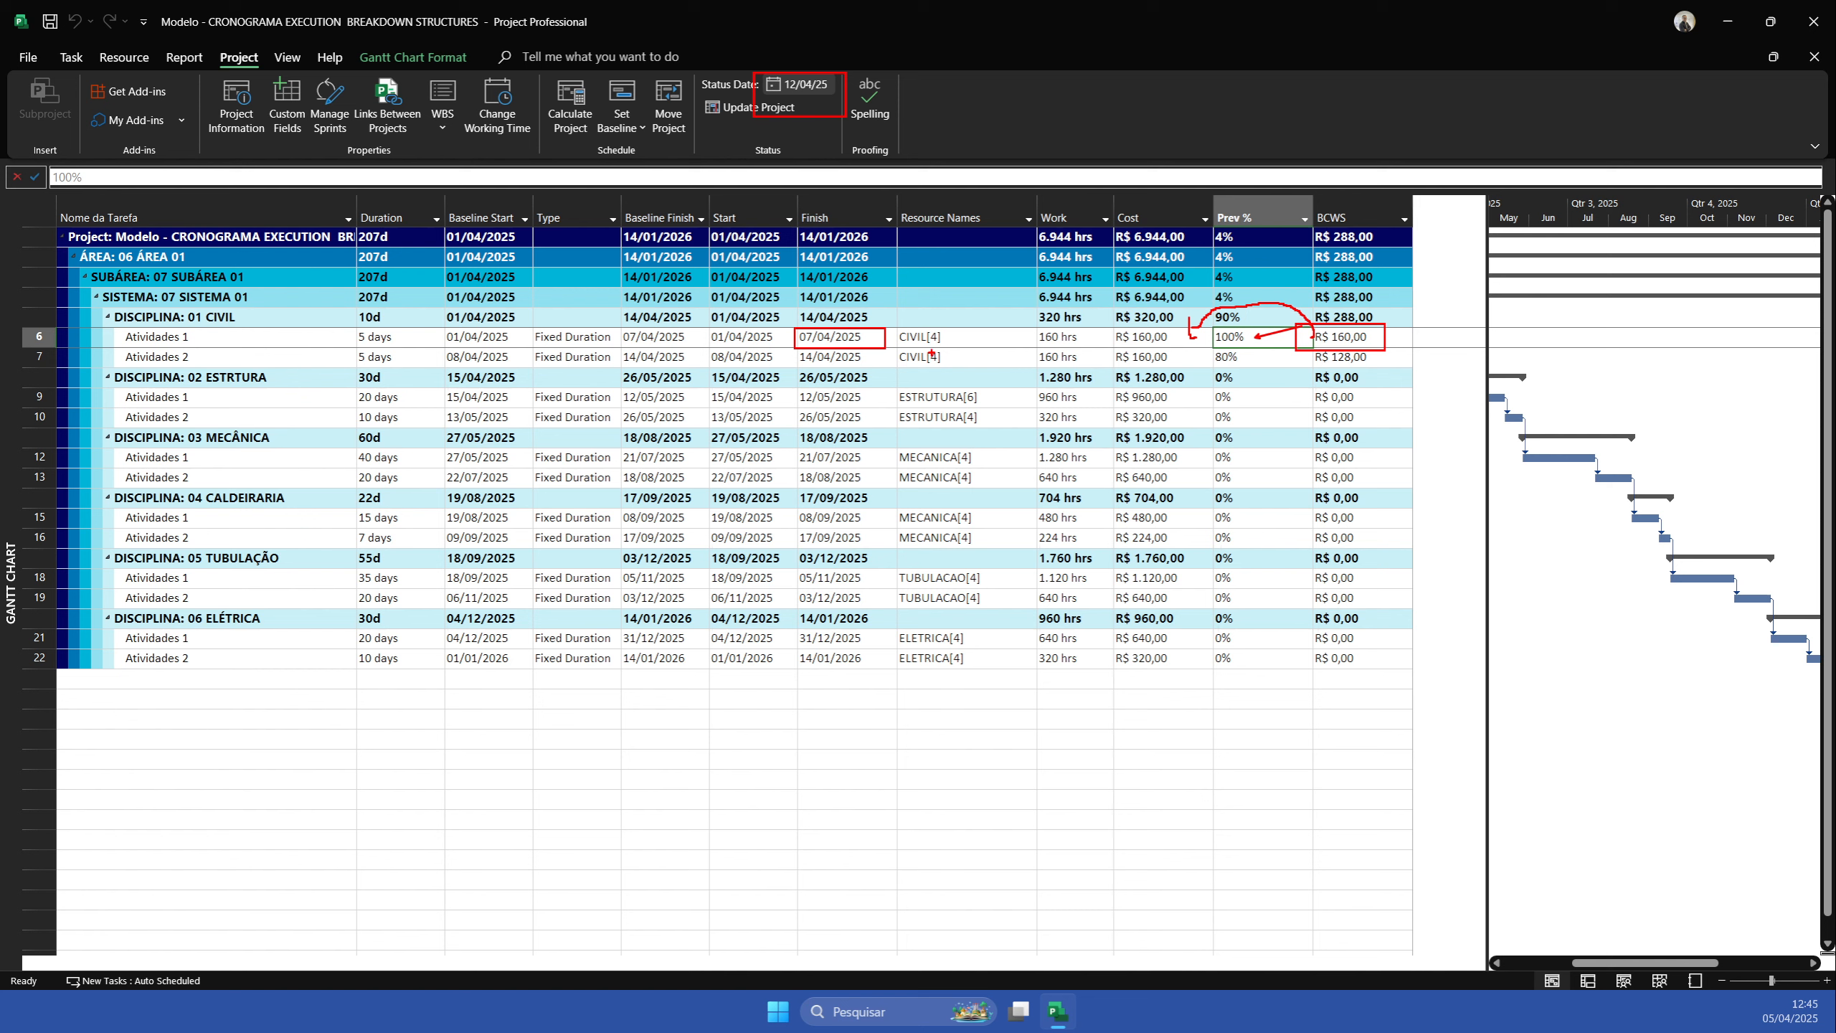
{"action": "mouse_move", "coordinate": [887, 317]}
{"action": "left_mouse_down"}
{"action": "mouse_move", "coordinate": [1005, 672]}
{"action": "mouse_move", "coordinate": [1090, 735]}
{"action": "left_mouse_up"}
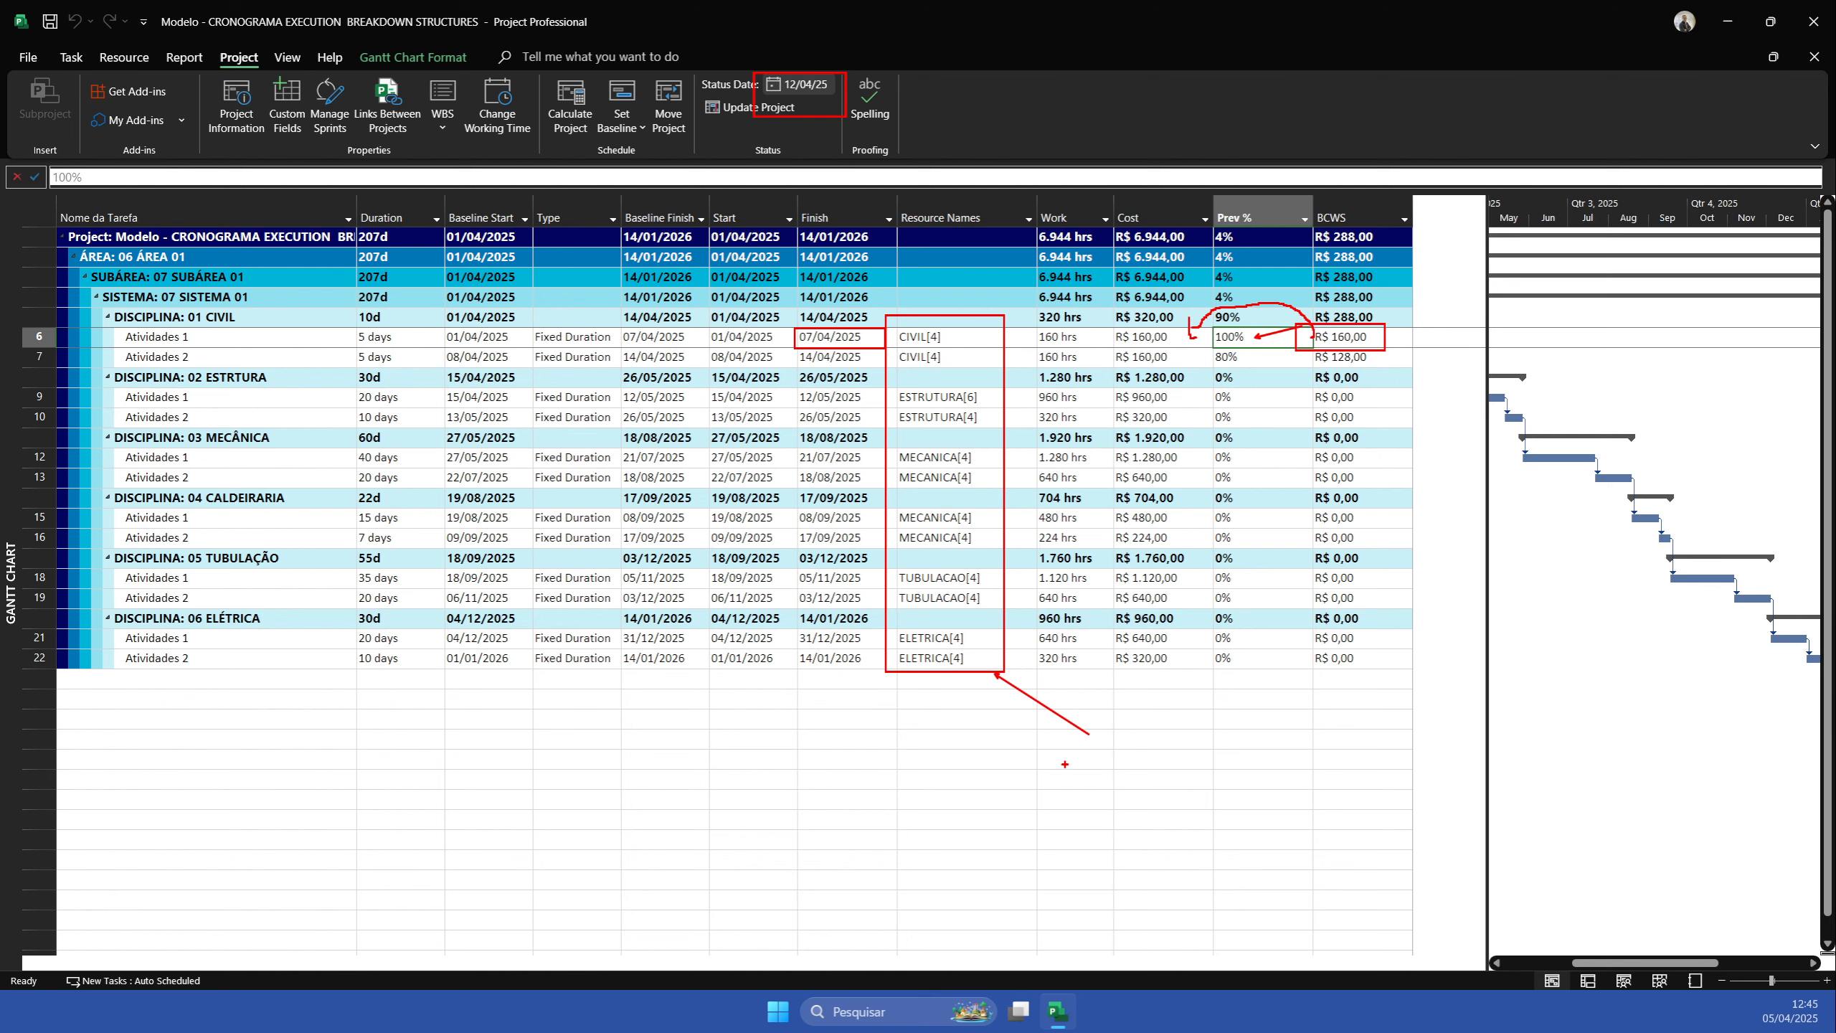
{"action": "left_click", "coordinate": [1725, 14]}
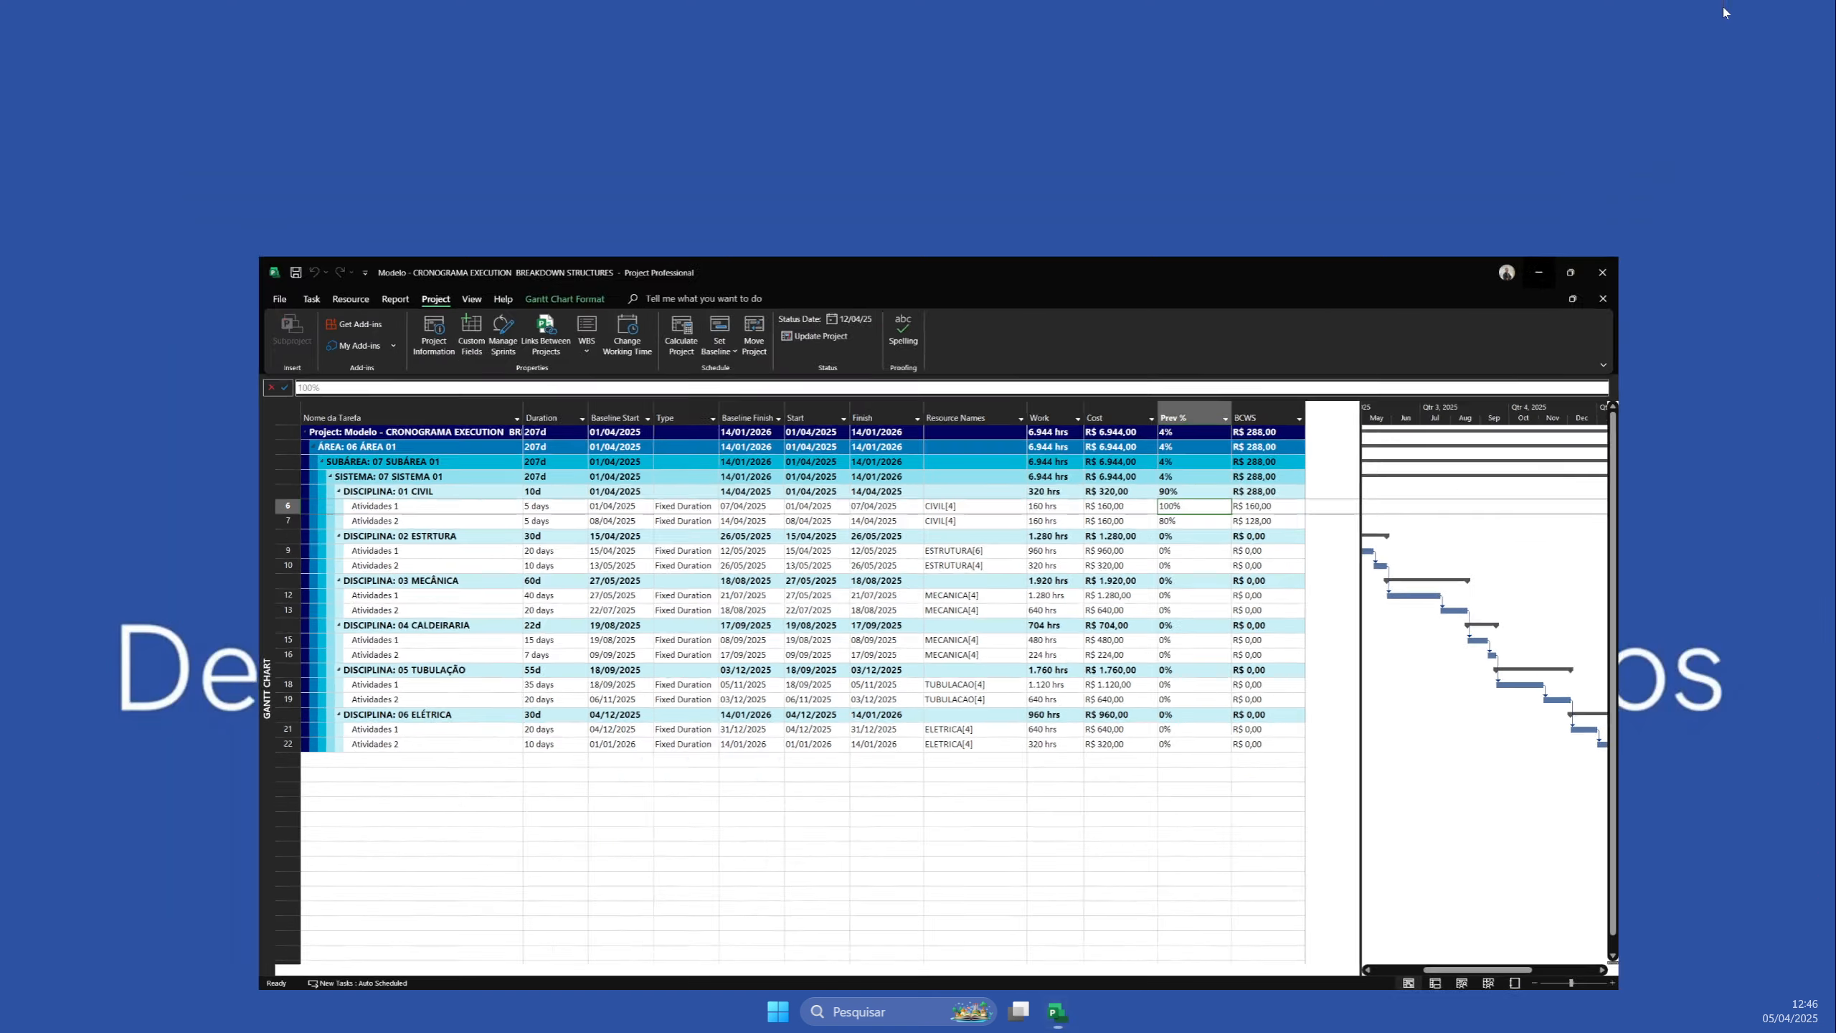